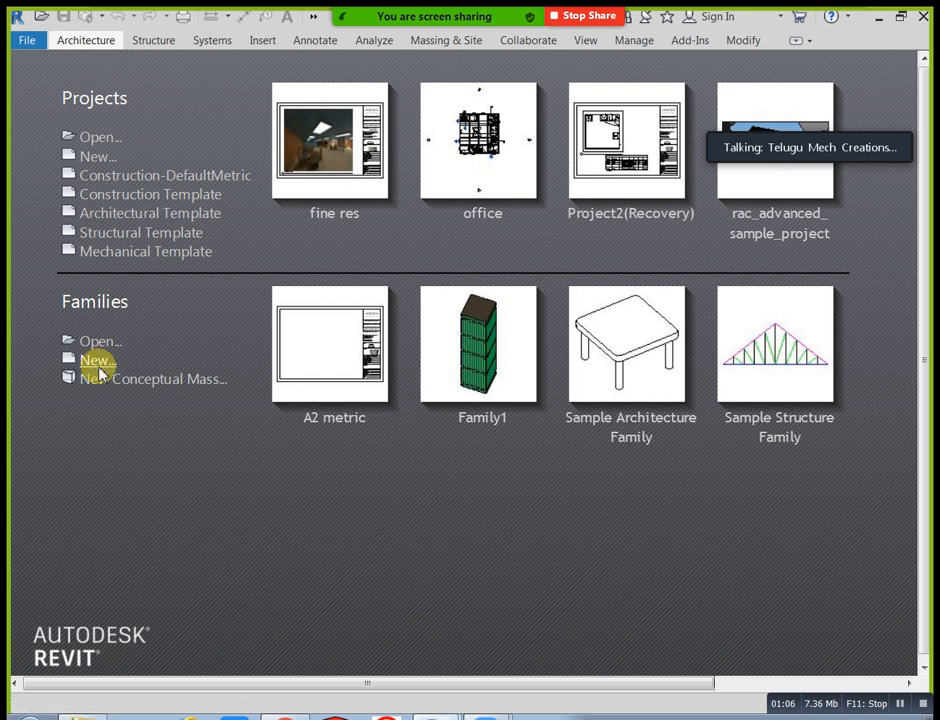
# Start a new family and browse to Local Disk (D:) for its template file.
pyautogui.click(98, 362)
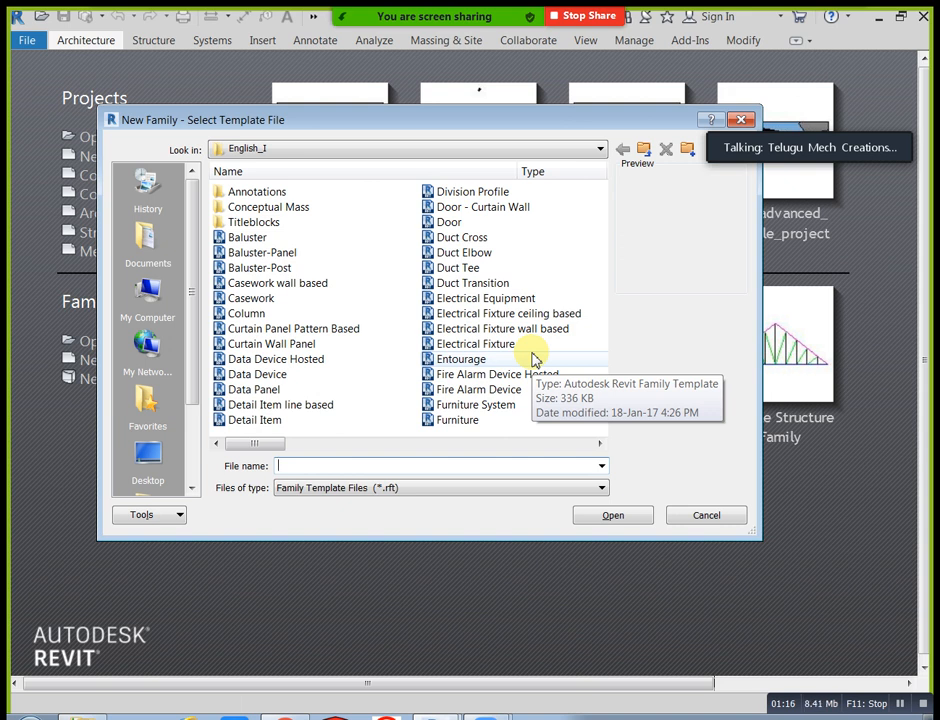
pyautogui.click(577, 151)
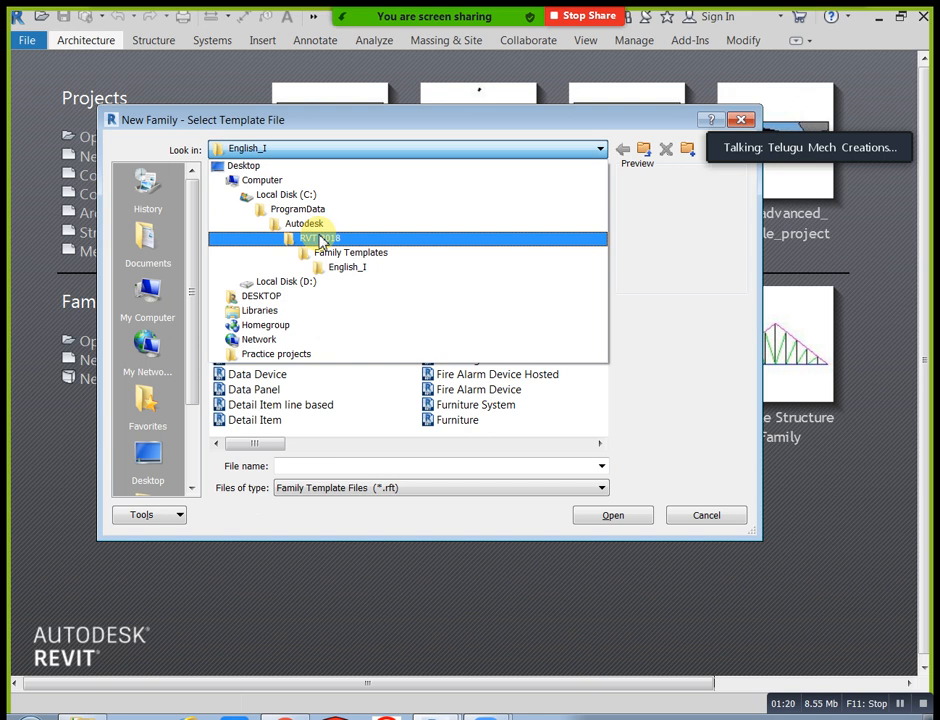
pyautogui.click(746, 124)
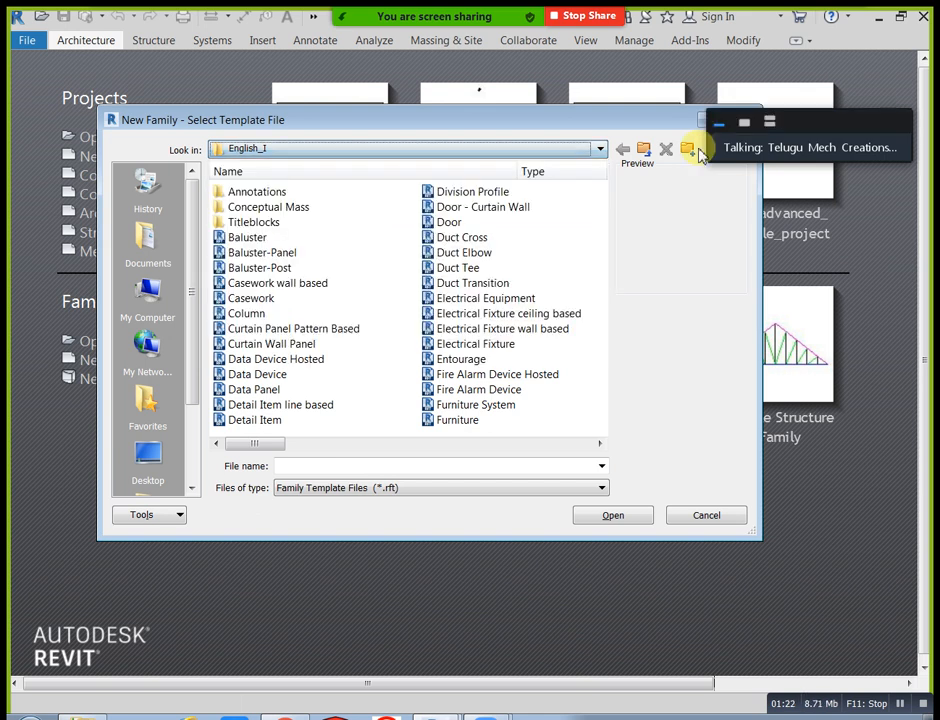
pyautogui.click(149, 456)
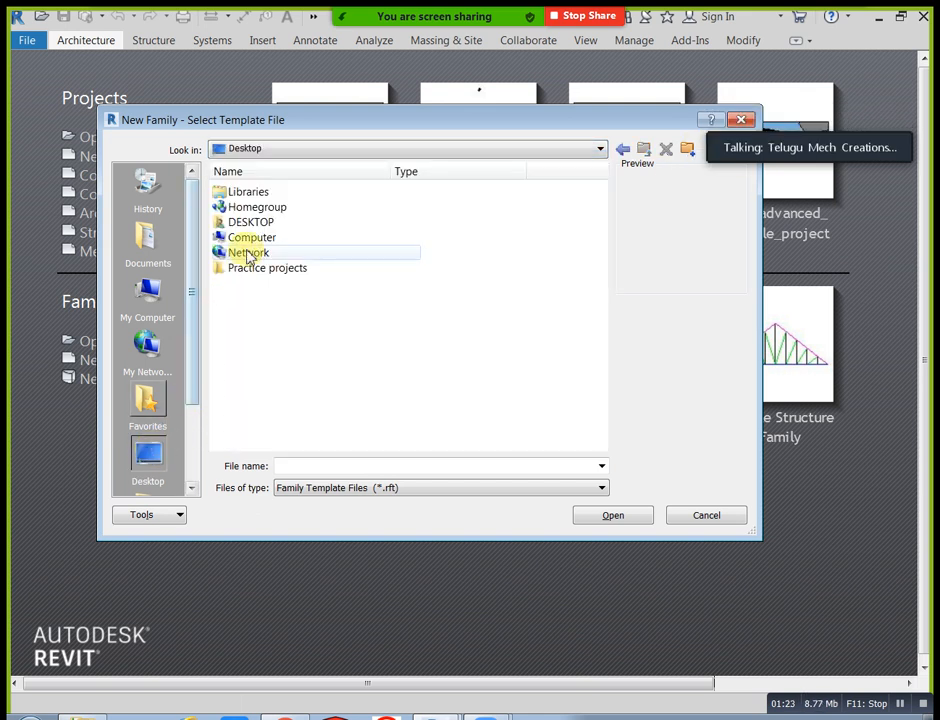
pyautogui.doubleClick(251, 237)
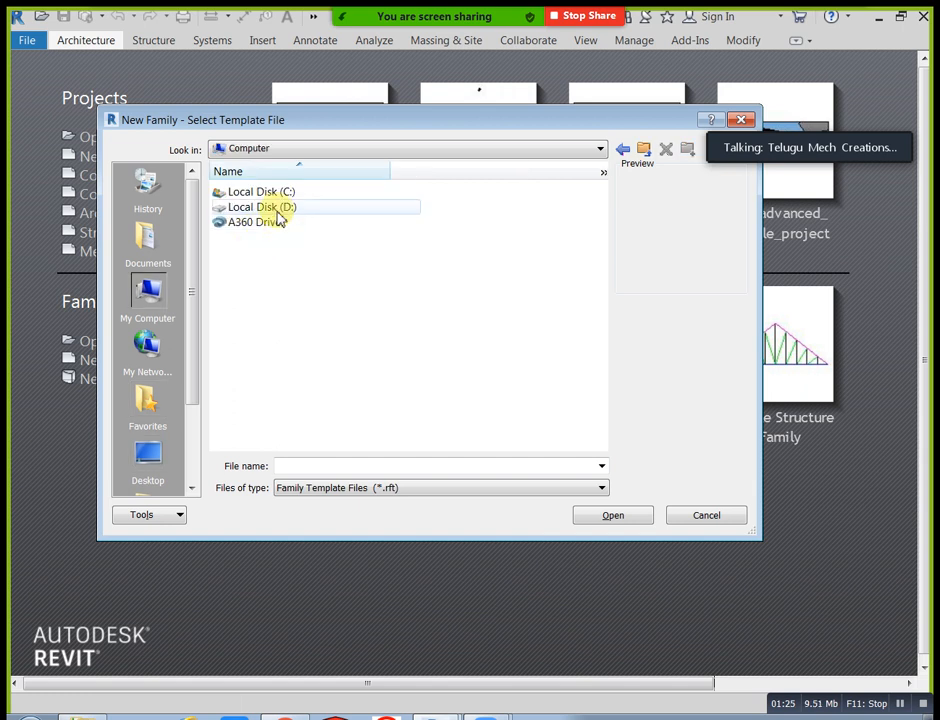
pyautogui.doubleClick(278, 210)
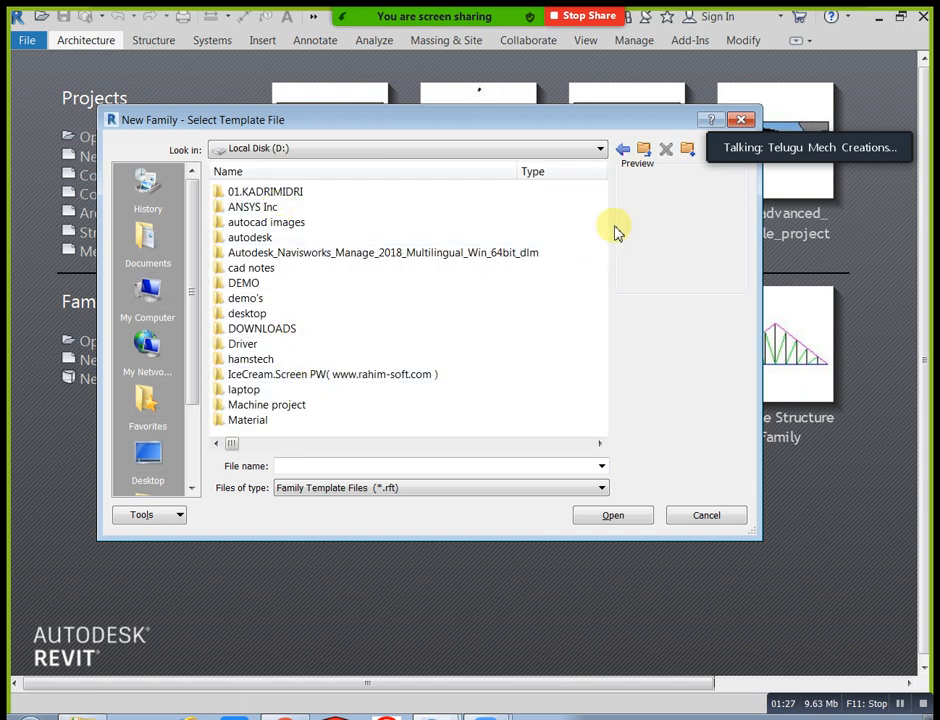
# Open the English folder of Family Templates inside Revit 2018 Families.
pyautogui.moveTo(195, 361); pyautogui.dragTo(206, 330)
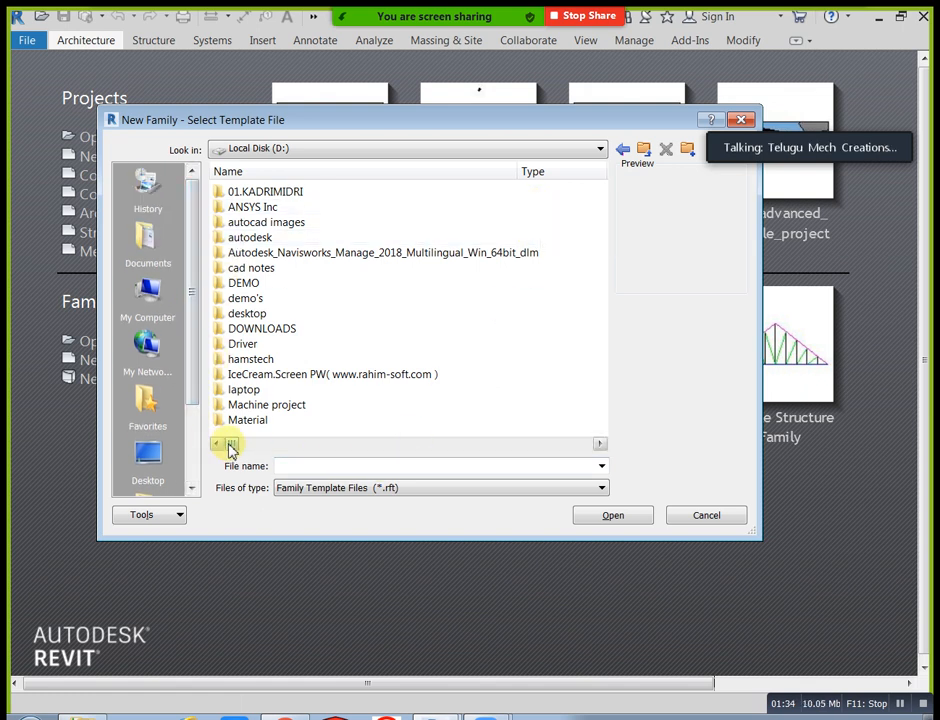
pyautogui.click(318, 442)
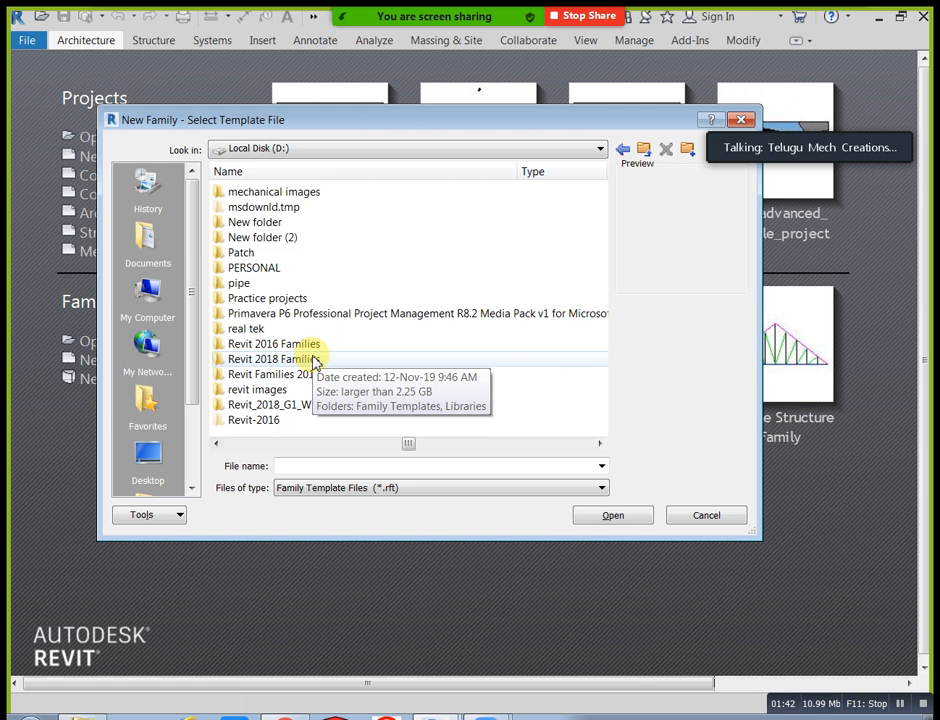
pyautogui.doubleClick(312, 361)
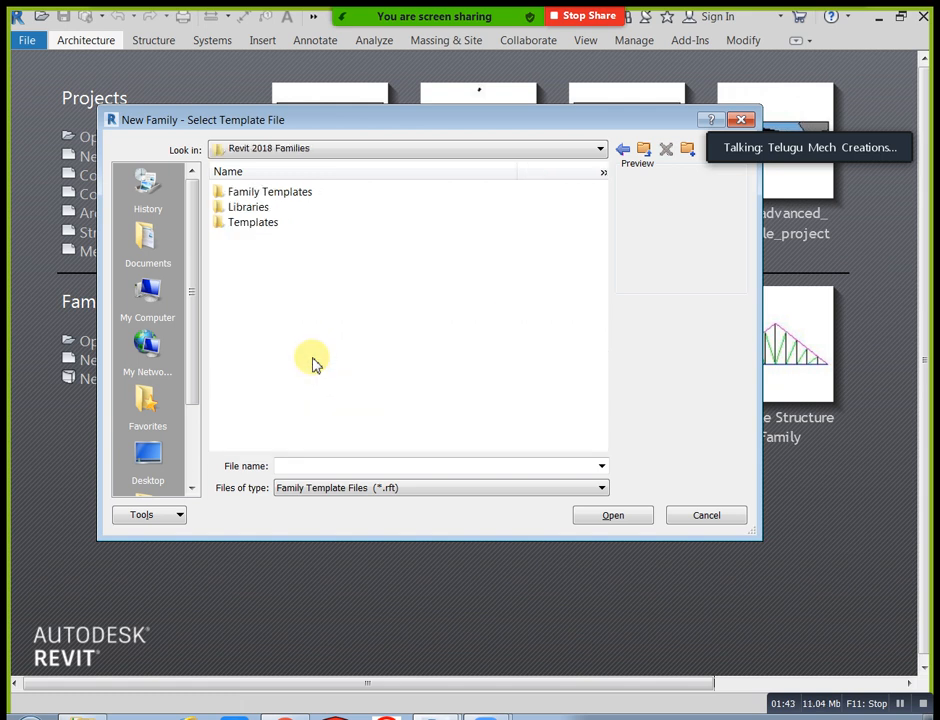
pyautogui.doubleClick(282, 196)
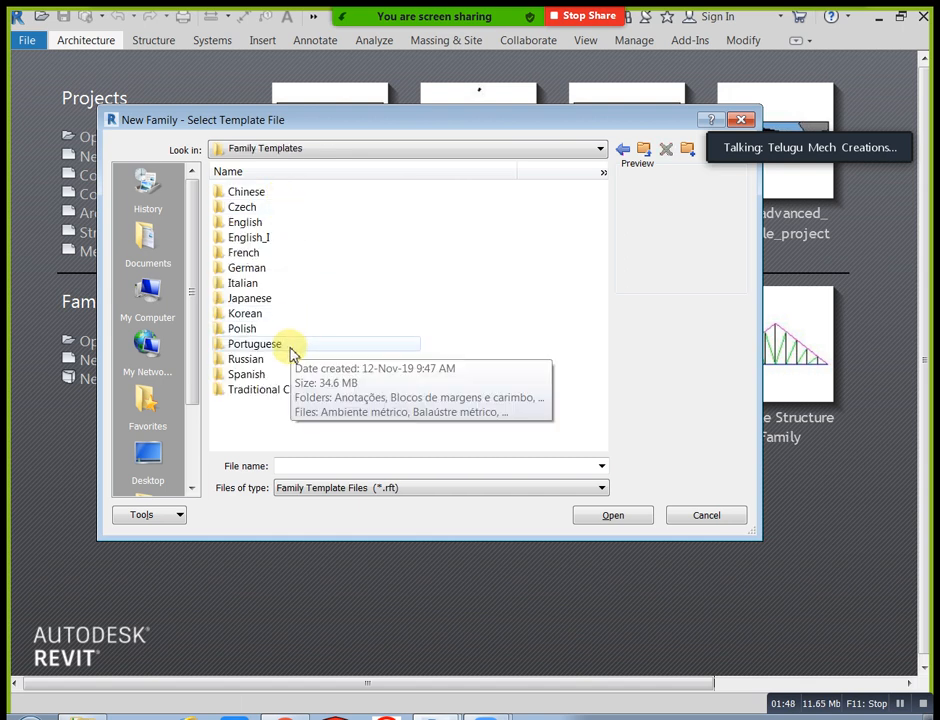
pyautogui.click(643, 150)
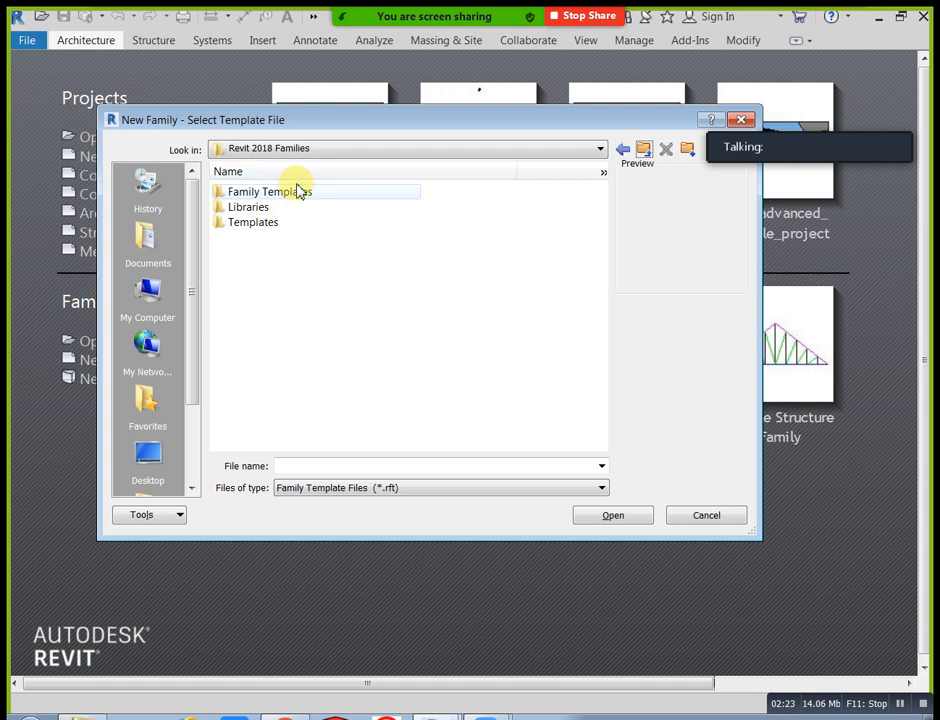
pyautogui.doubleClick(295, 193)
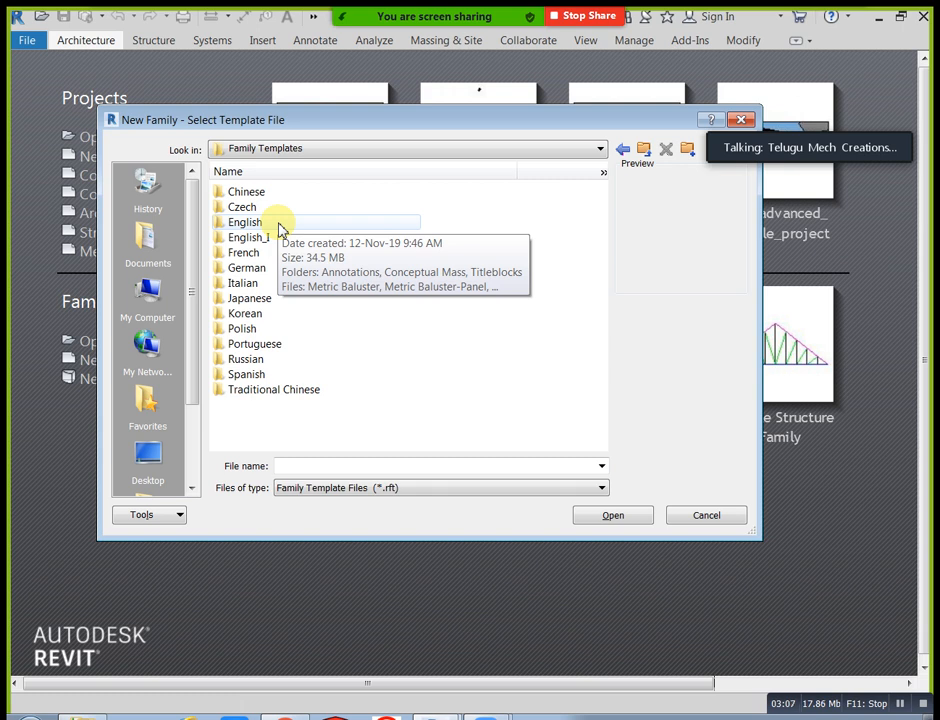
pyautogui.doubleClick(280, 228)
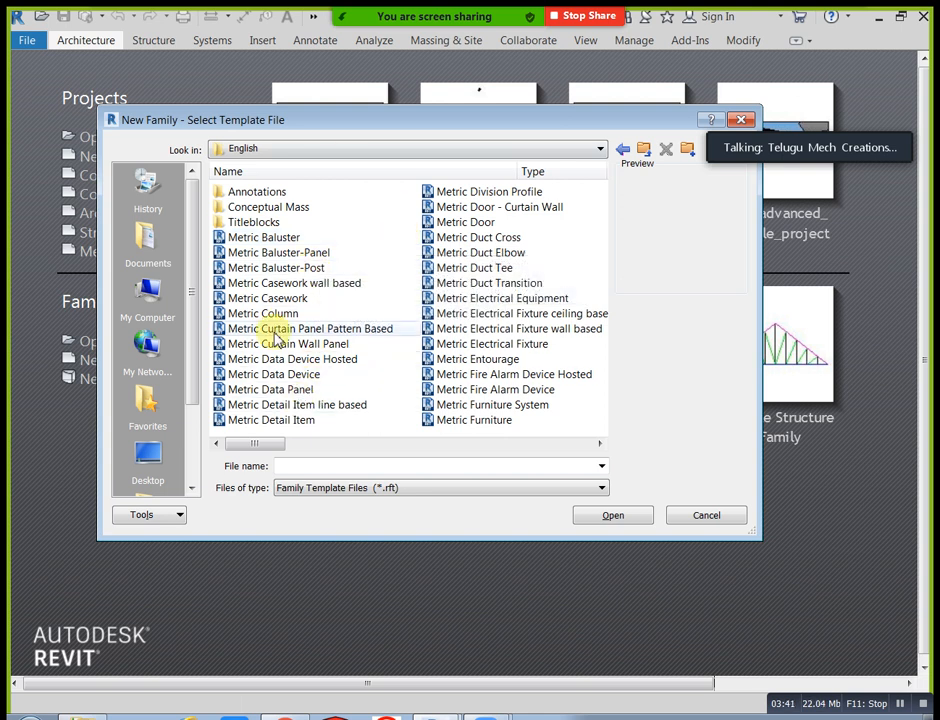
# Preview several of the metric templates and create the family from the Metric Generic Model template.
pyautogui.moveTo(275, 447)
pyautogui.mouseDown()
pyautogui.moveTo(398, 459)
pyautogui.moveTo(537, 451)
pyautogui.moveTo(253, 446)
pyautogui.mouseUp()
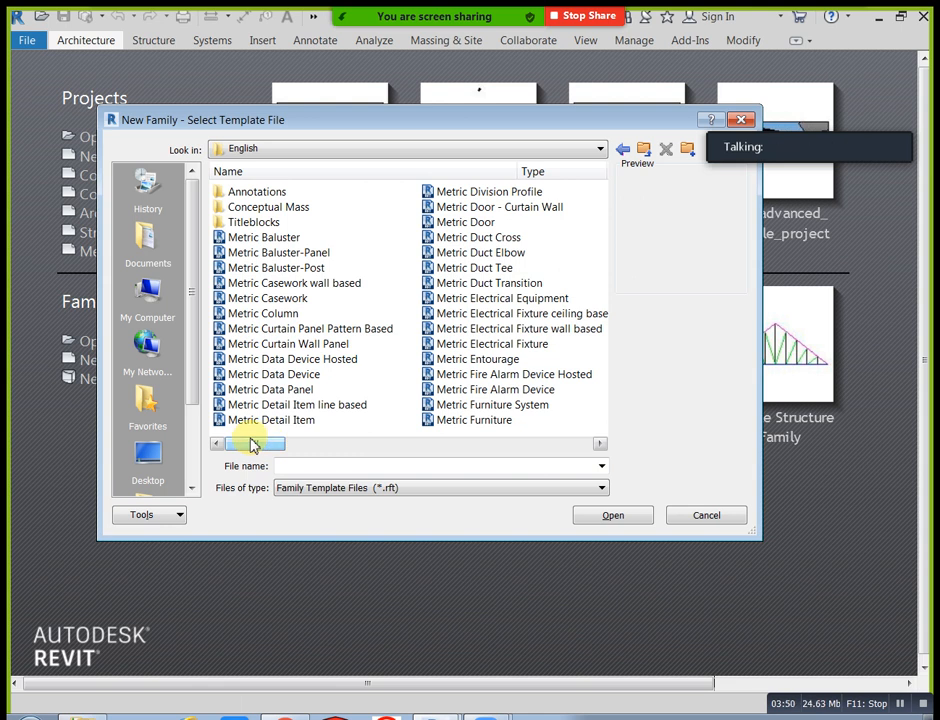
pyautogui.click(269, 312)
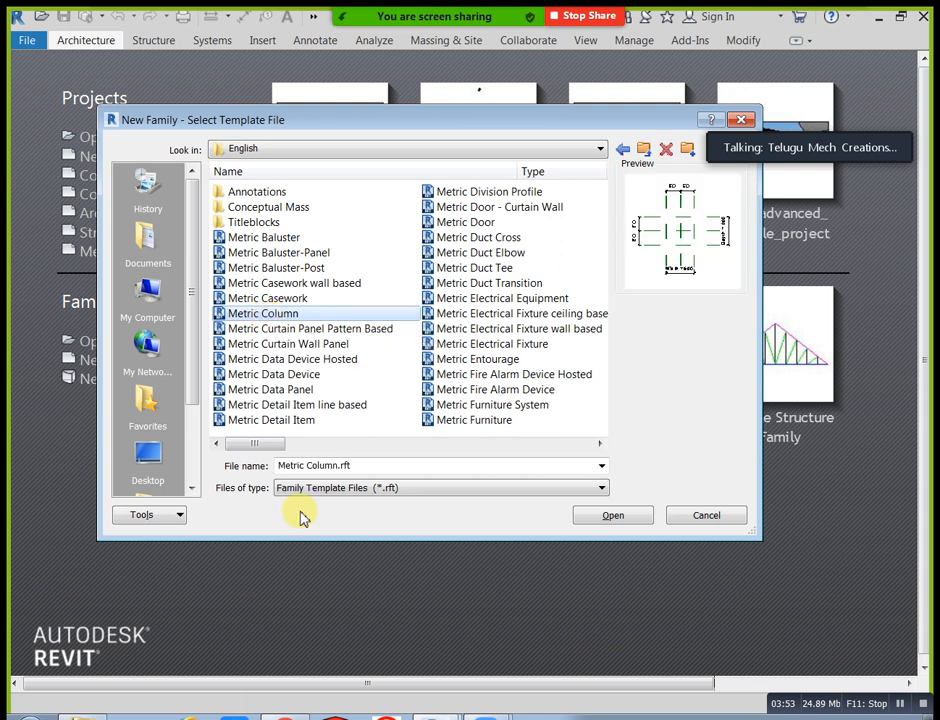
pyautogui.click(288, 390)
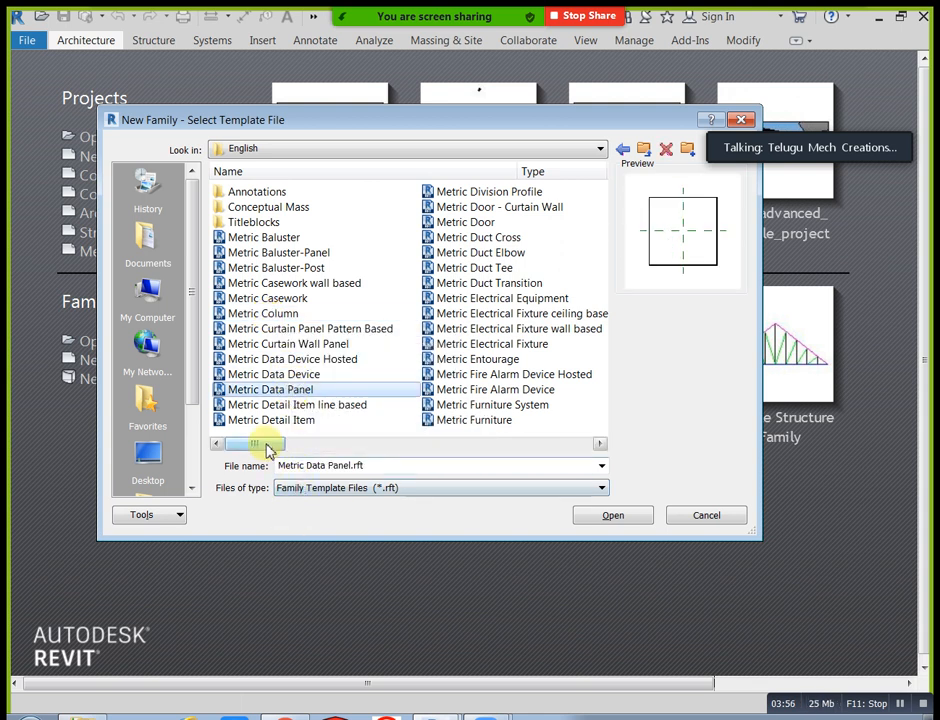
pyautogui.click(524, 389)
pyautogui.moveTo(266, 449); pyautogui.dragTo(373, 443)
pyautogui.click(327, 377)
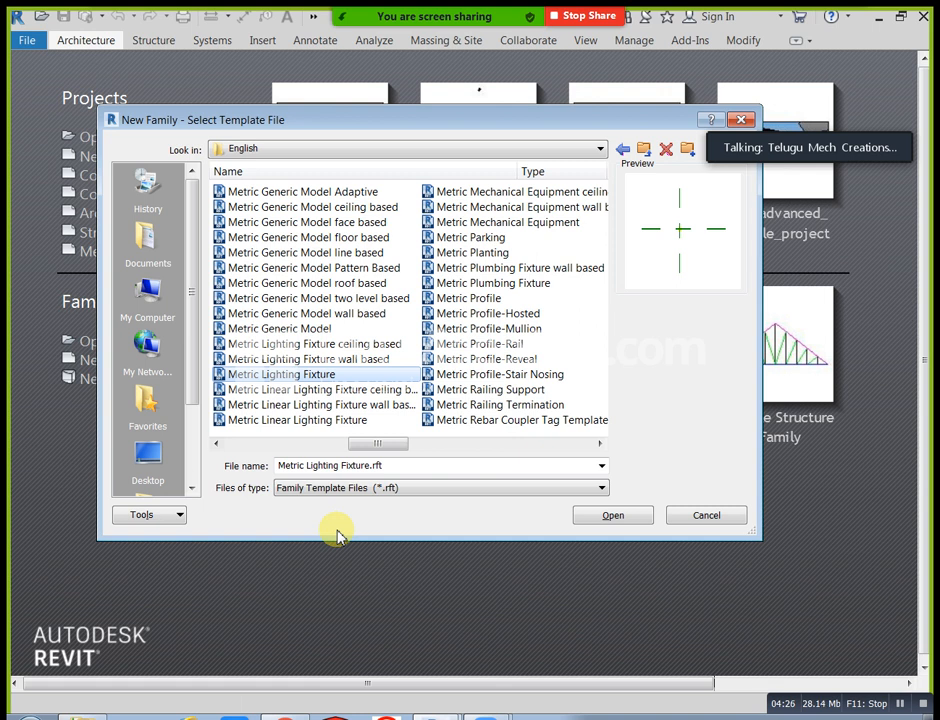
pyautogui.click(302, 329)
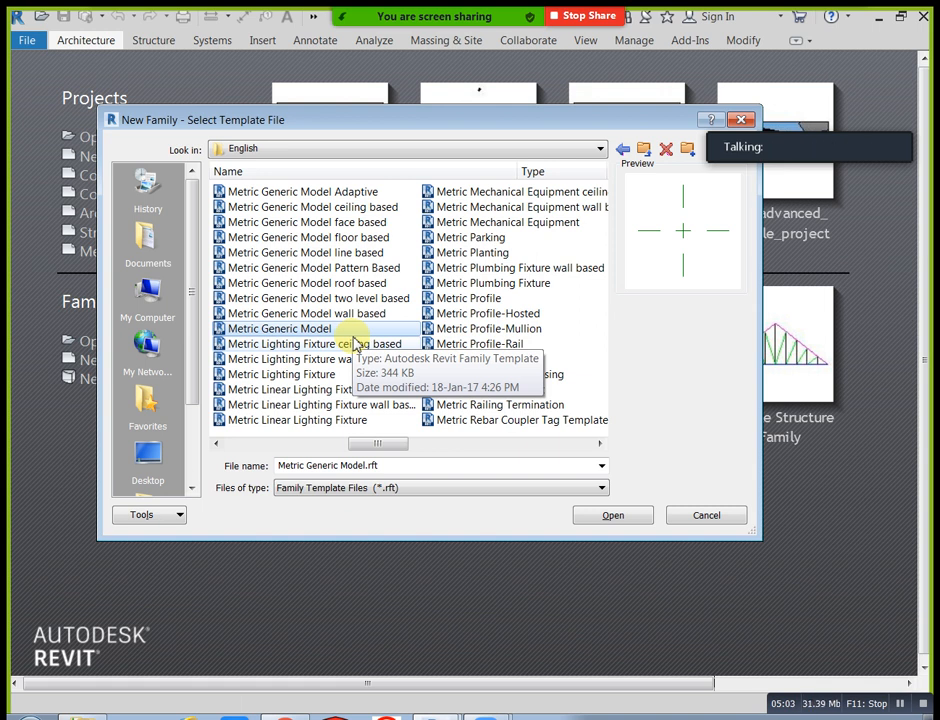
pyautogui.click(620, 518)
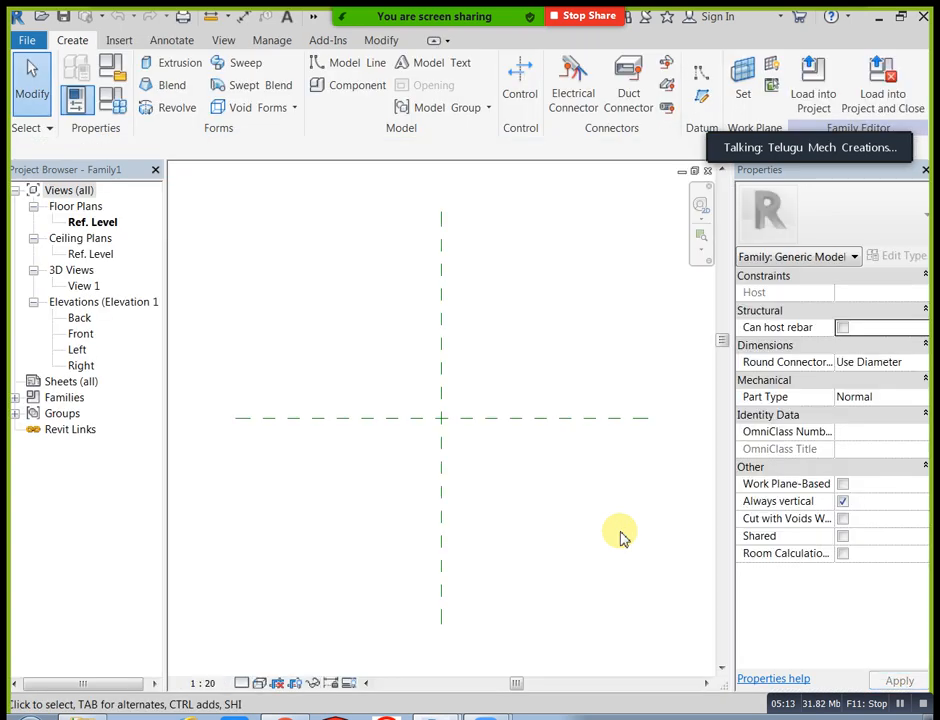
# Set the detail level of the Ref. Level floor plan view to Fine.
pyautogui.click(259, 683)
pyautogui.click(262, 665)
pyautogui.click(259, 683)
pyautogui.click(331, 571)
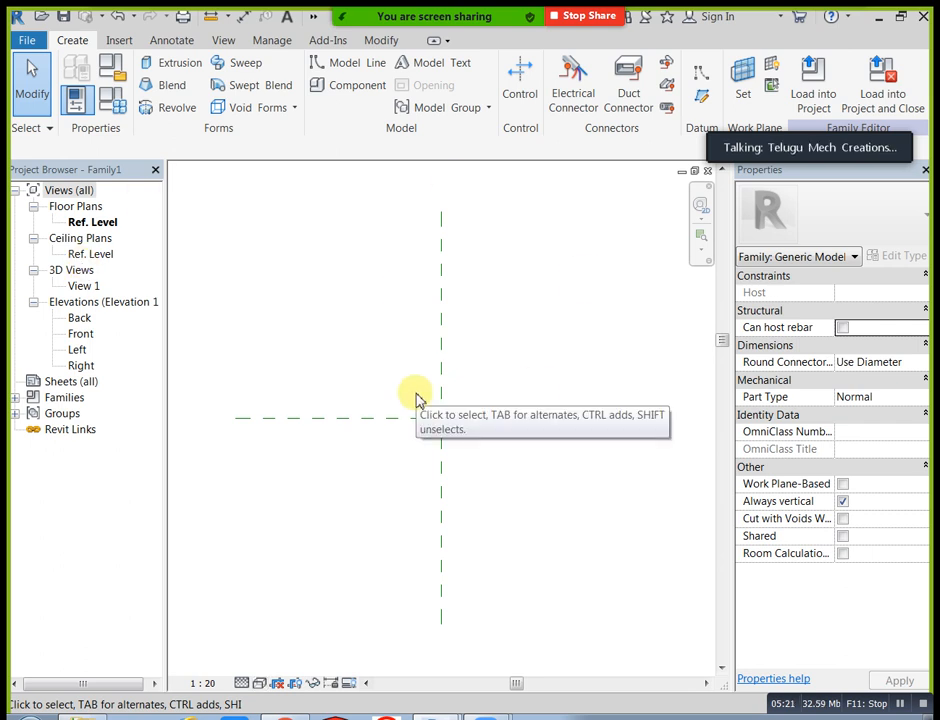
pyautogui.click(22, 40)
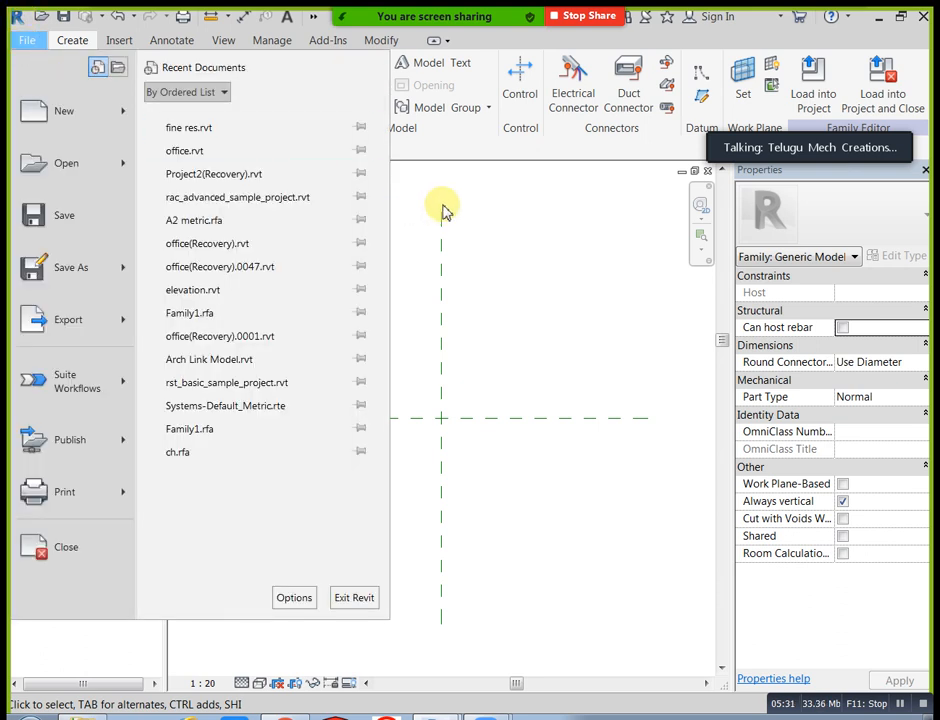
pyautogui.click(475, 210)
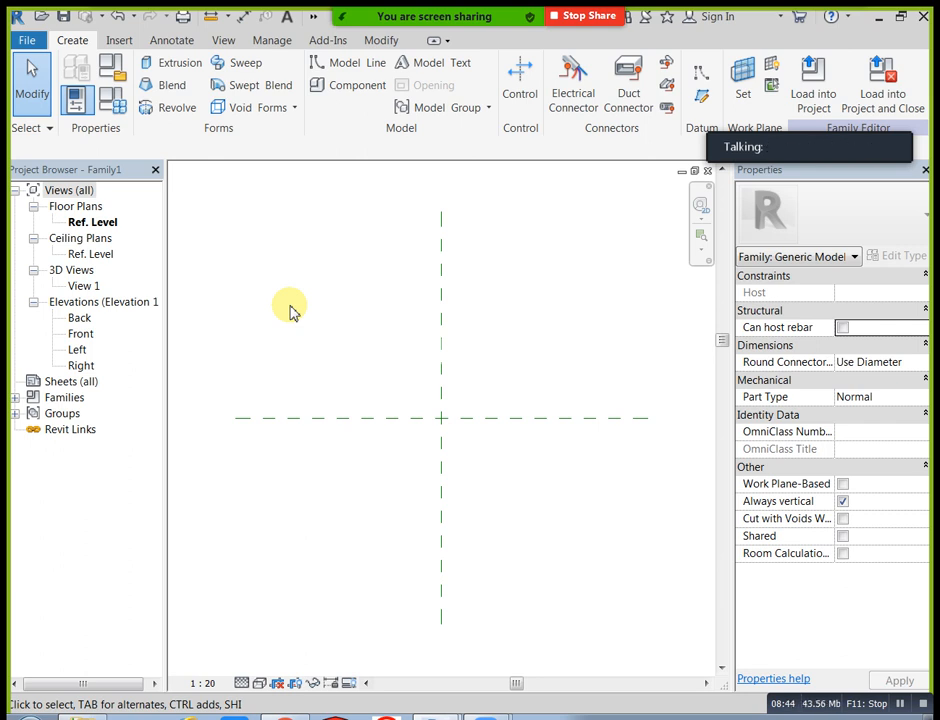
pyautogui.moveTo(415, 12)
pyautogui.click(418, 40)
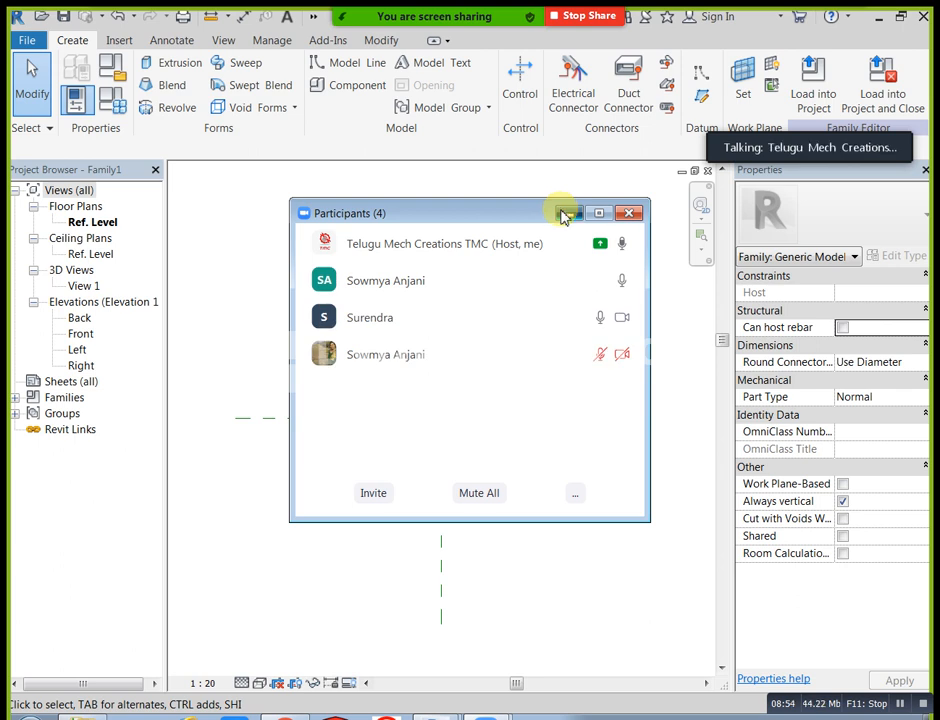
pyautogui.click(567, 213)
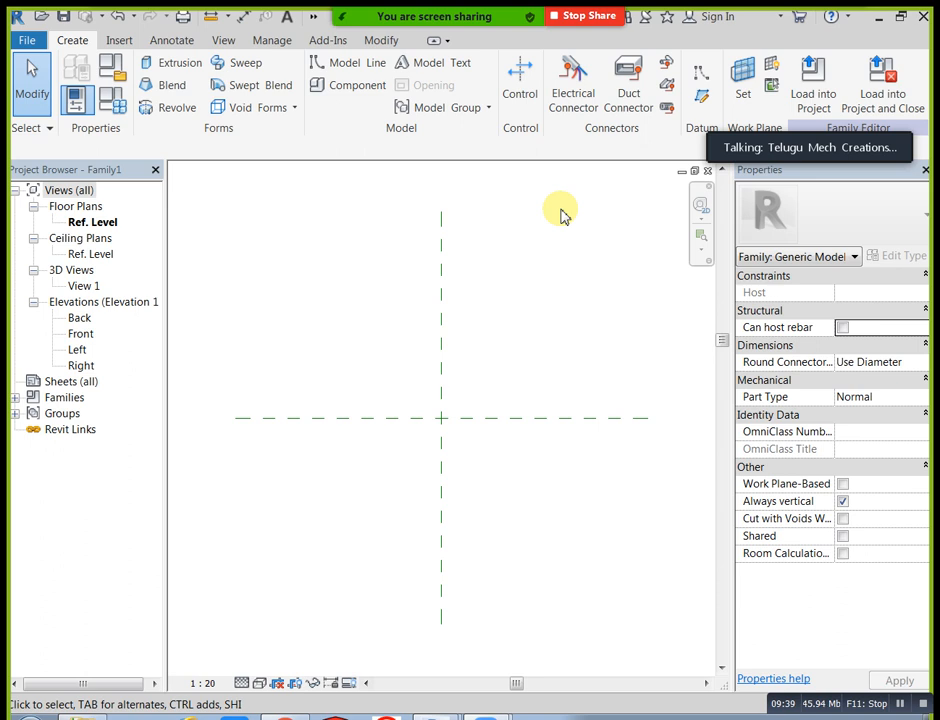
# Examine the family's floor plan, elevation and ceiling plan views, its Families and Groups entries, and the Generic Models family properties.
pyautogui.click(97, 224)
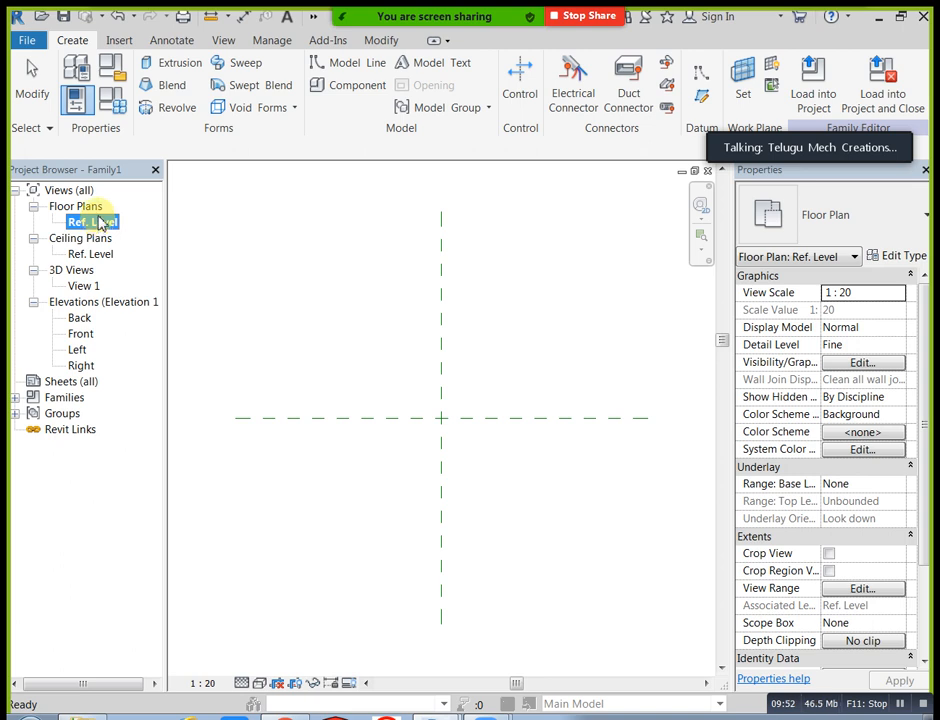
pyautogui.click(80, 319)
pyautogui.click(80, 334)
pyautogui.click(77, 350)
pyautogui.click(81, 366)
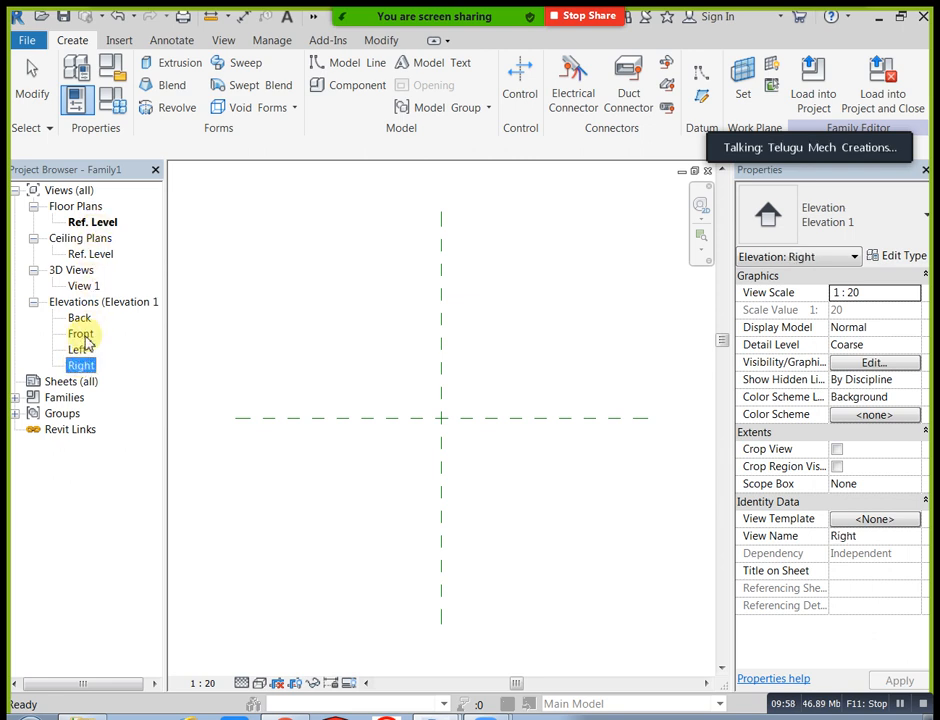
pyautogui.click(98, 258)
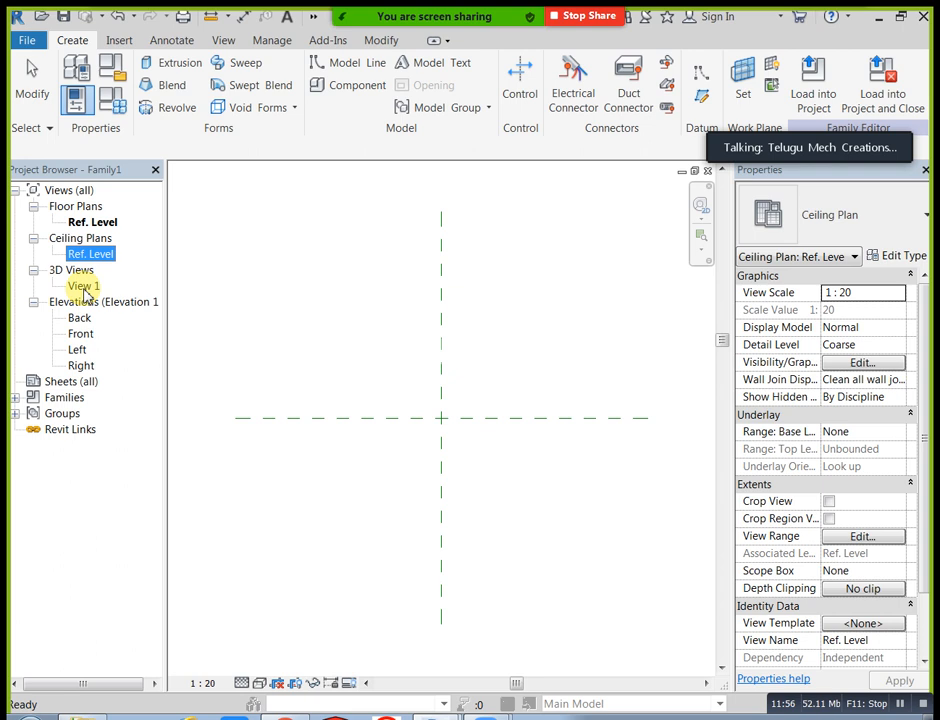
pyautogui.click(30, 381)
pyautogui.click(61, 400)
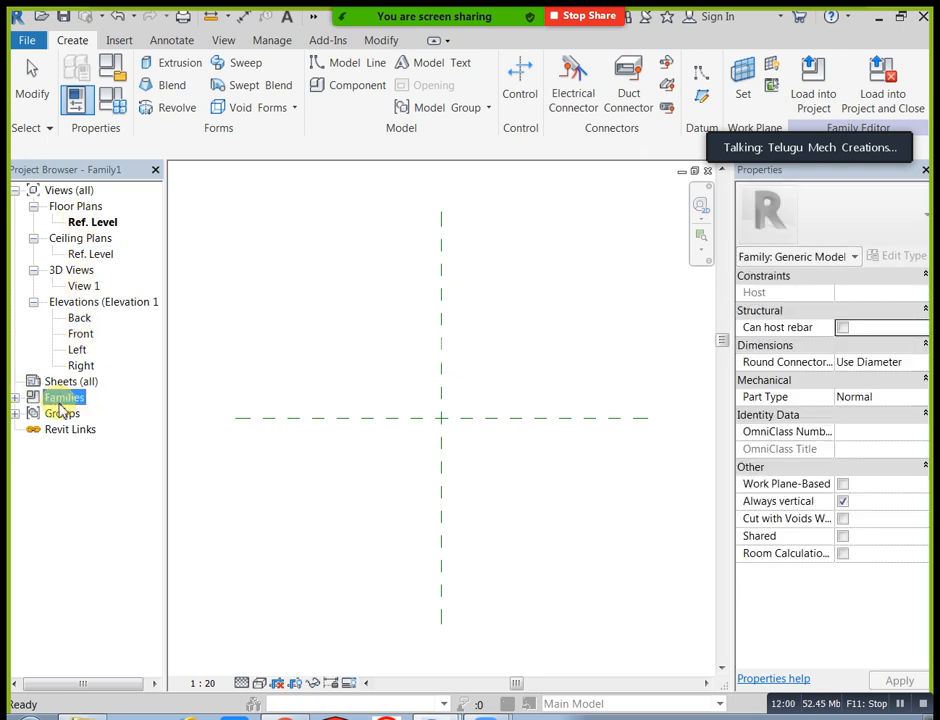
pyautogui.click(62, 414)
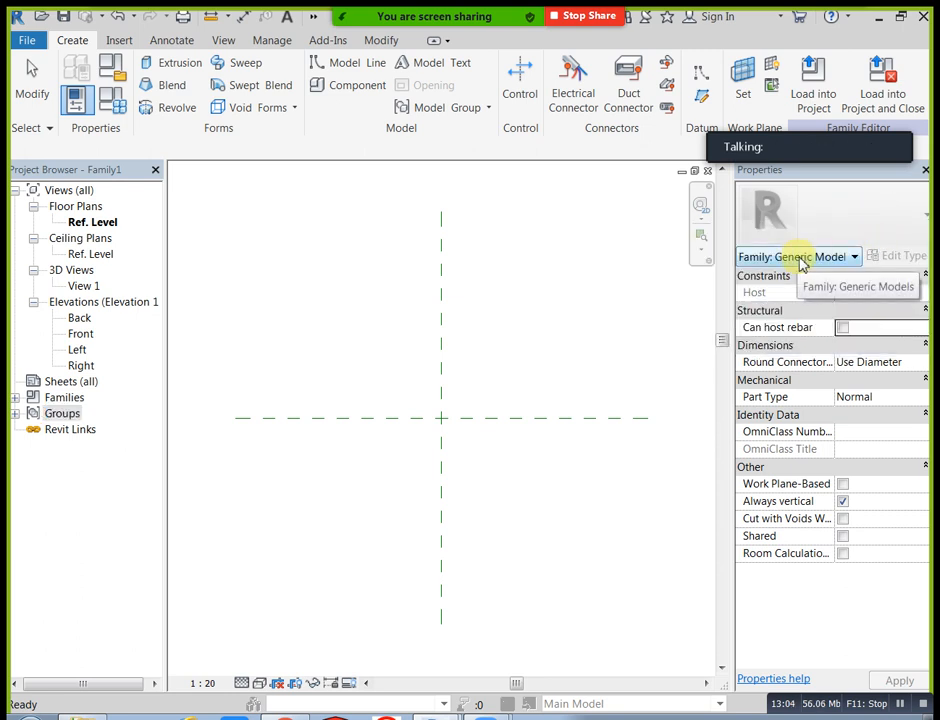
pyautogui.click(855, 257)
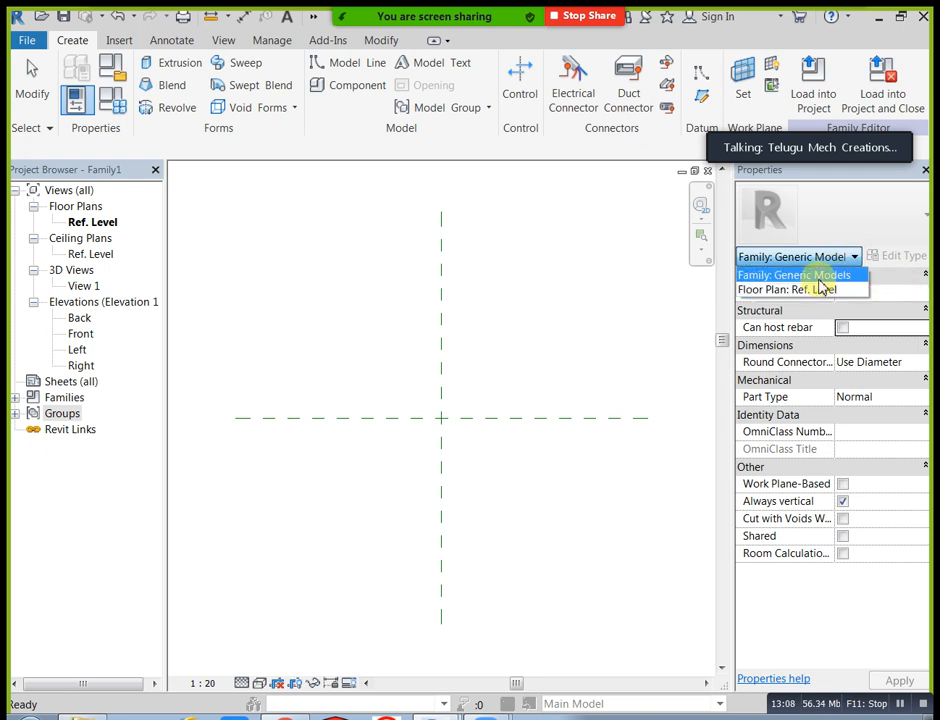
pyautogui.click(819, 278)
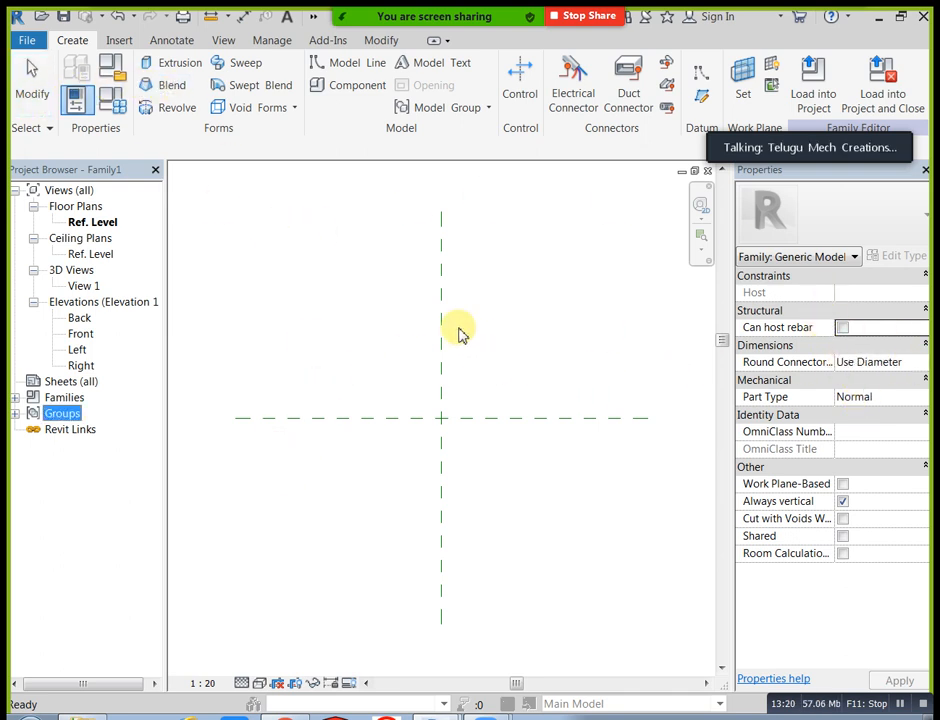
# Inspect the Center (Front/Back) reference plane and the vertical reference plane crossing it in the Ref. Level plan.
pyautogui.click(516, 418)
pyautogui.click(440, 327)
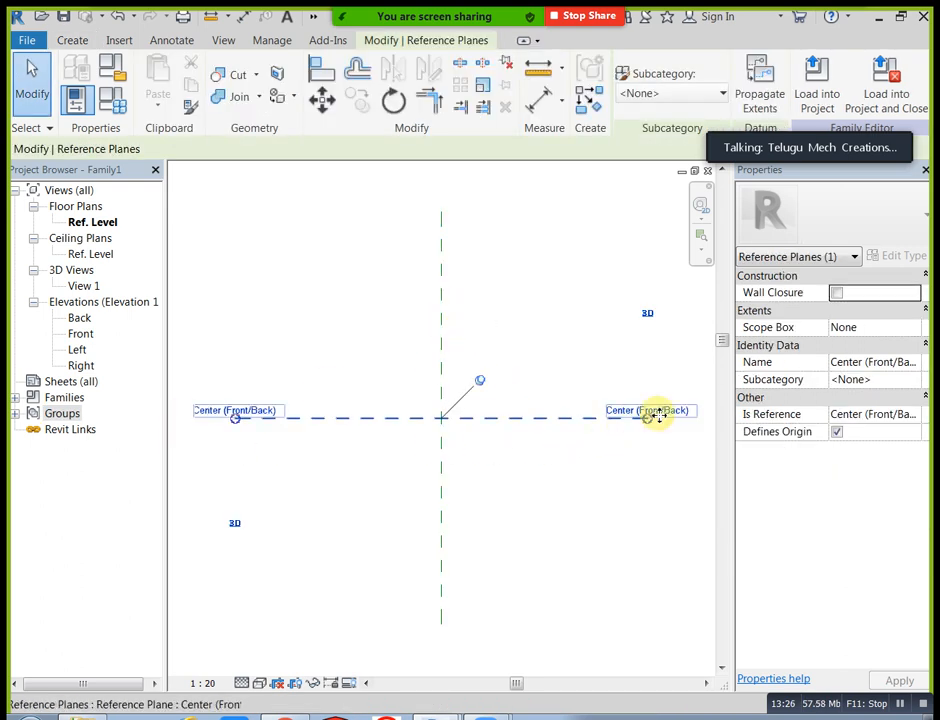
pyautogui.scroll(3, 666, 414)
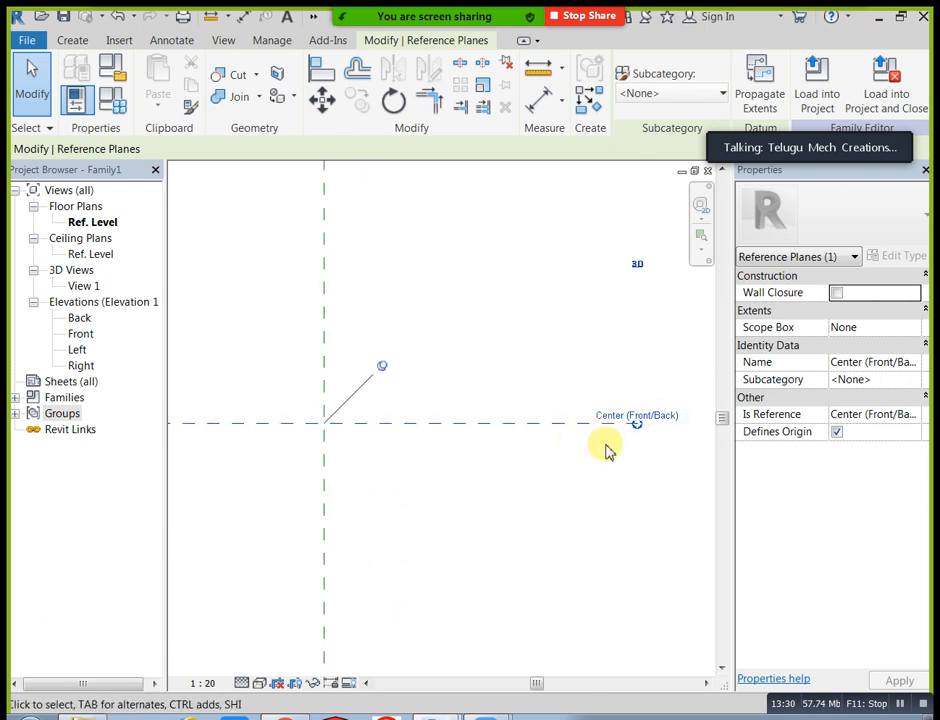
pyautogui.click(601, 468)
pyautogui.scroll(-1, 600, 468)
pyautogui.scroll(-1, 453, 378)
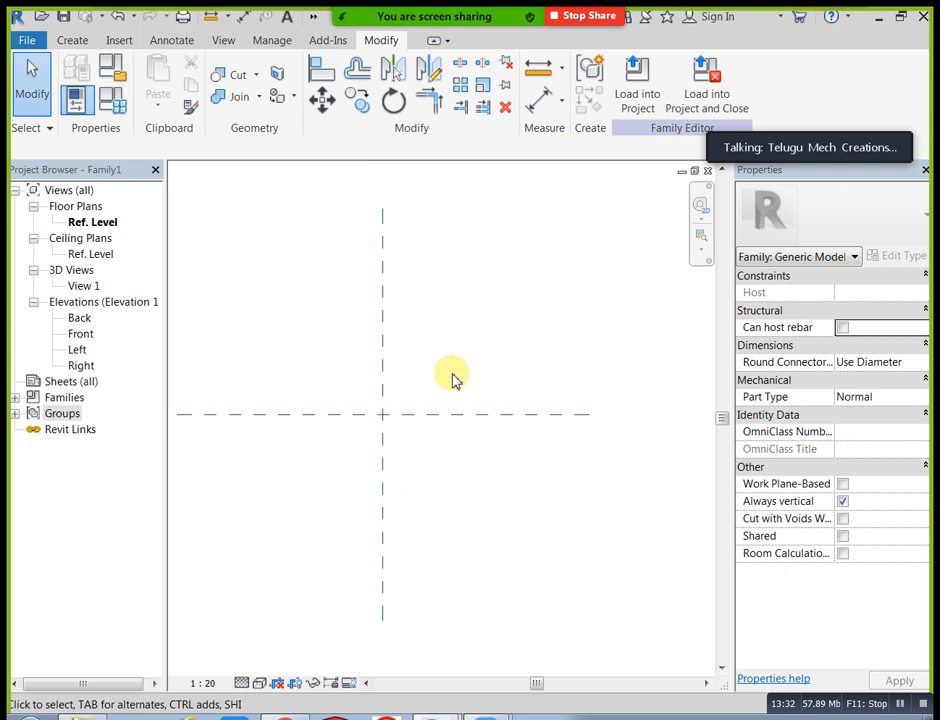
pyautogui.click(382, 346)
pyautogui.click(503, 280)
pyautogui.scroll(-1, 527, 340)
pyautogui.moveTo(527, 340); pyautogui.dragTo(552, 360, button='middle')
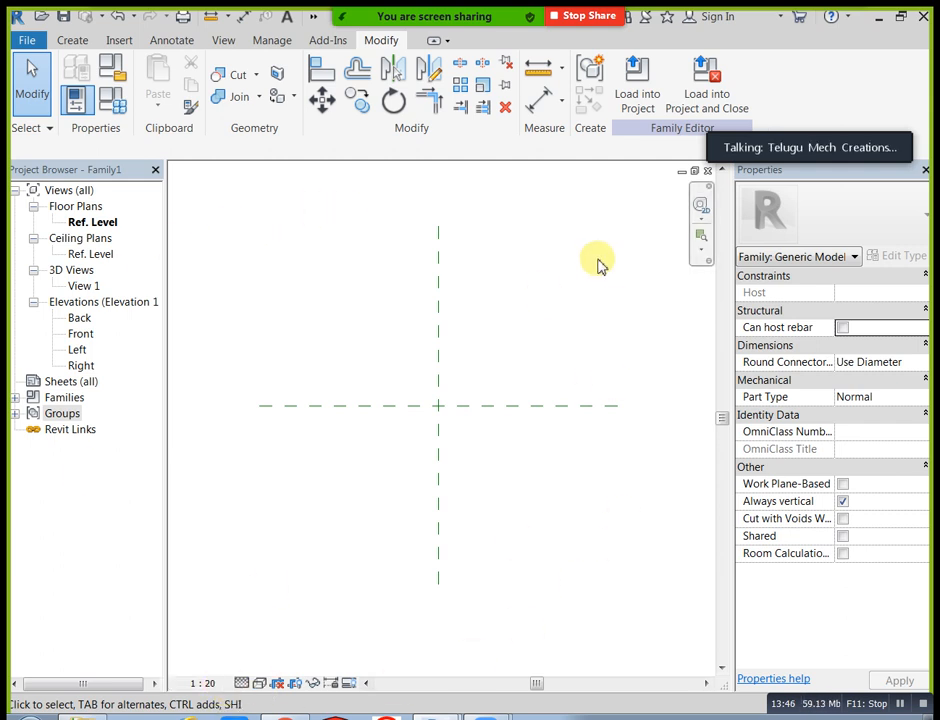
# Start a solid extrusion and sketch a rectangle of about 940 x 920 mm in the upper-left quadrant of the reference planes.
pyautogui.click(72, 38)
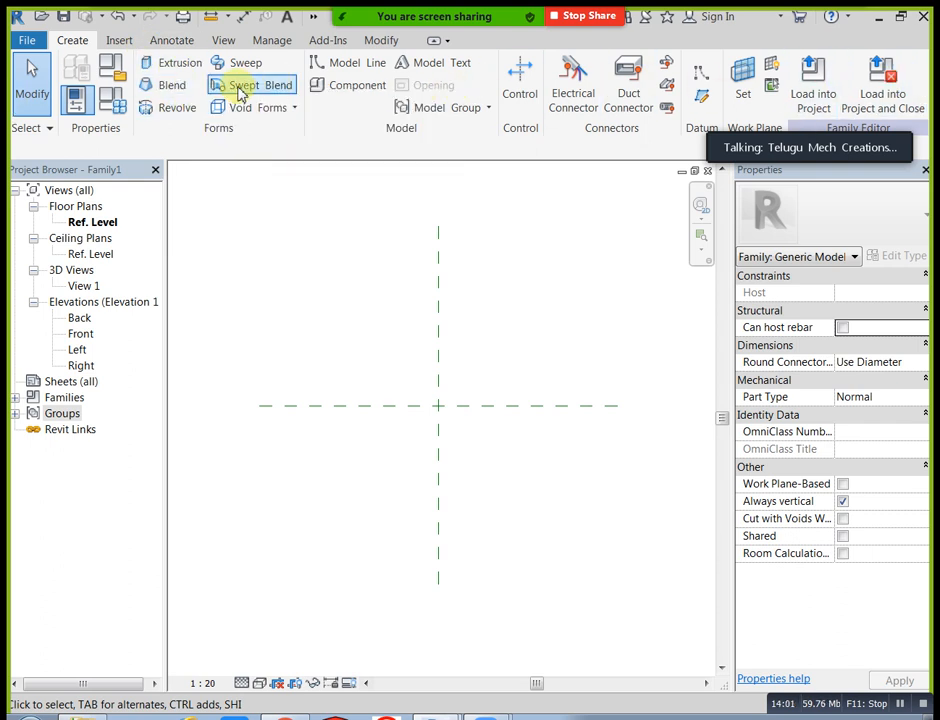
pyautogui.click(163, 72)
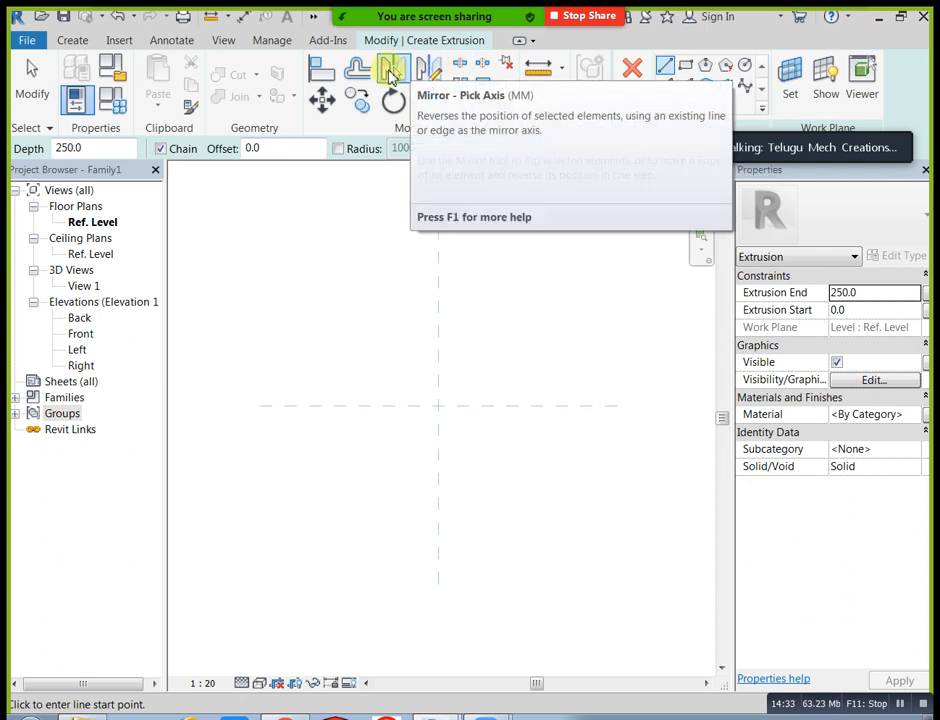
pyautogui.click(685, 65)
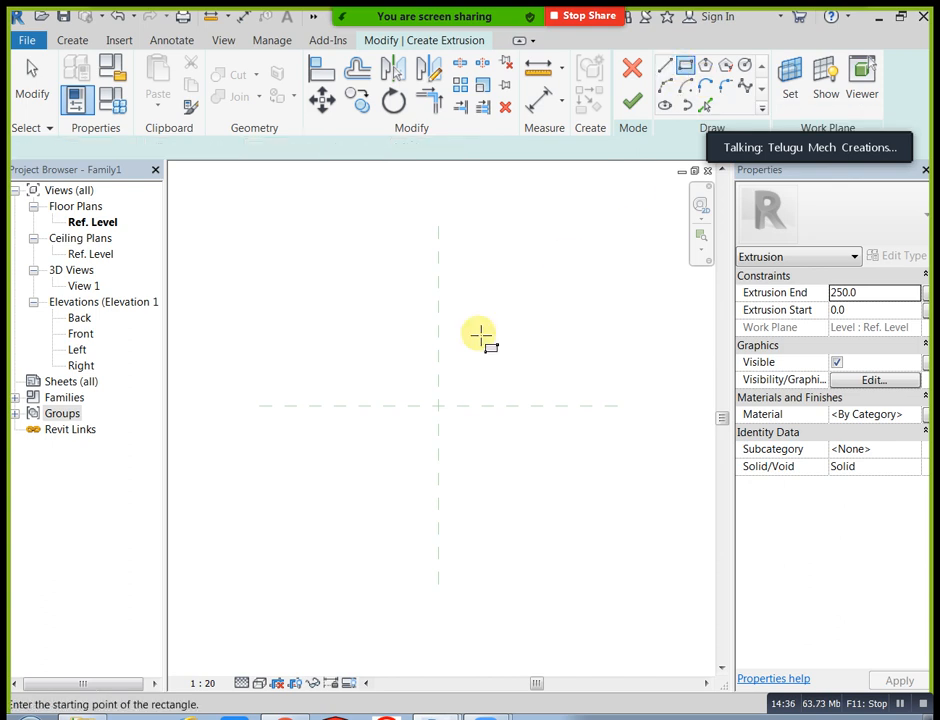
pyautogui.click(327, 286)
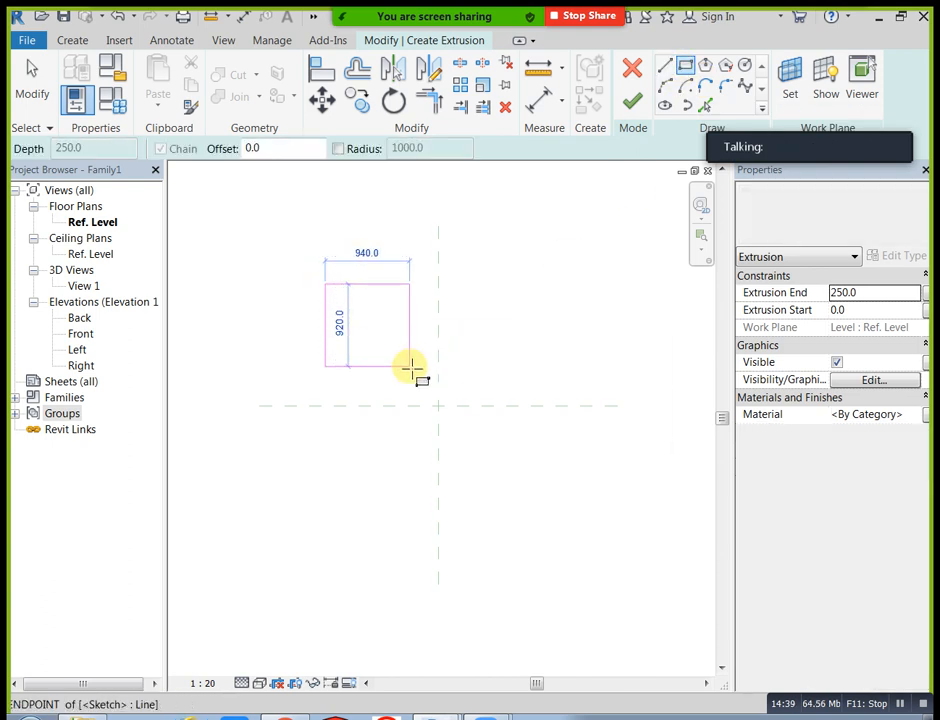
pyautogui.click(409, 366)
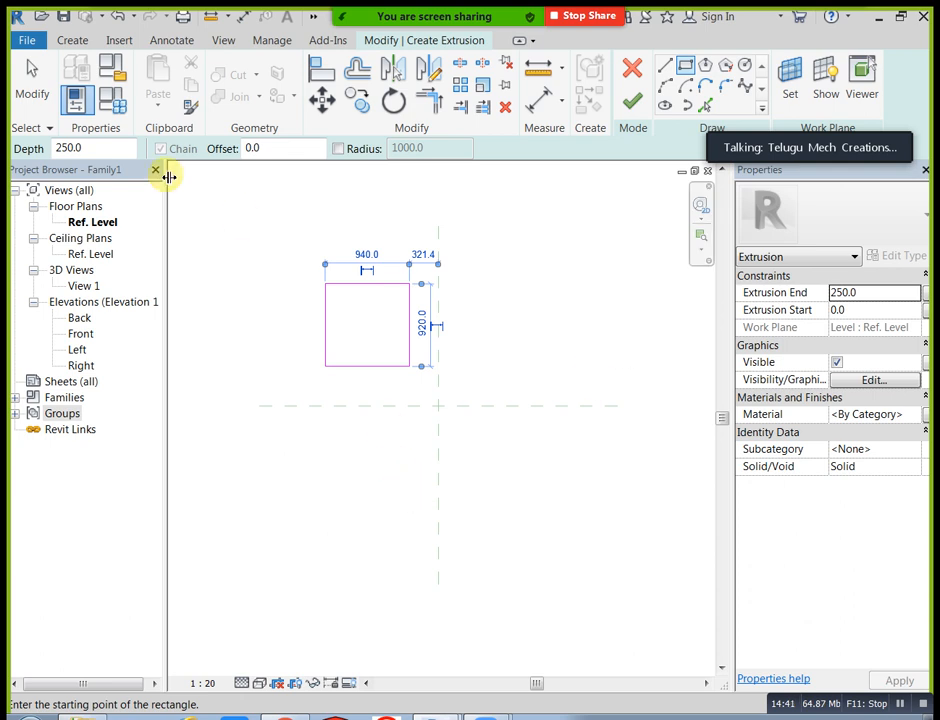
pyautogui.click(25, 82)
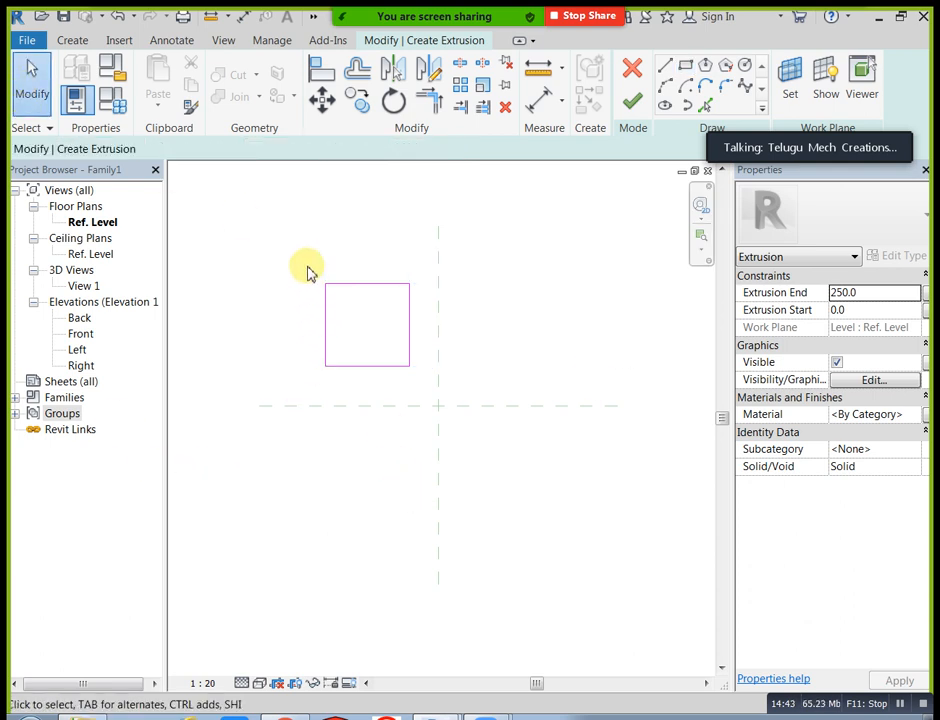
# Move the whole sketched rectangle horizontally from its lower-left corner to the other side of the vertical reference plane.
pyautogui.moveTo(308, 272); pyautogui.dragTo(418, 390)
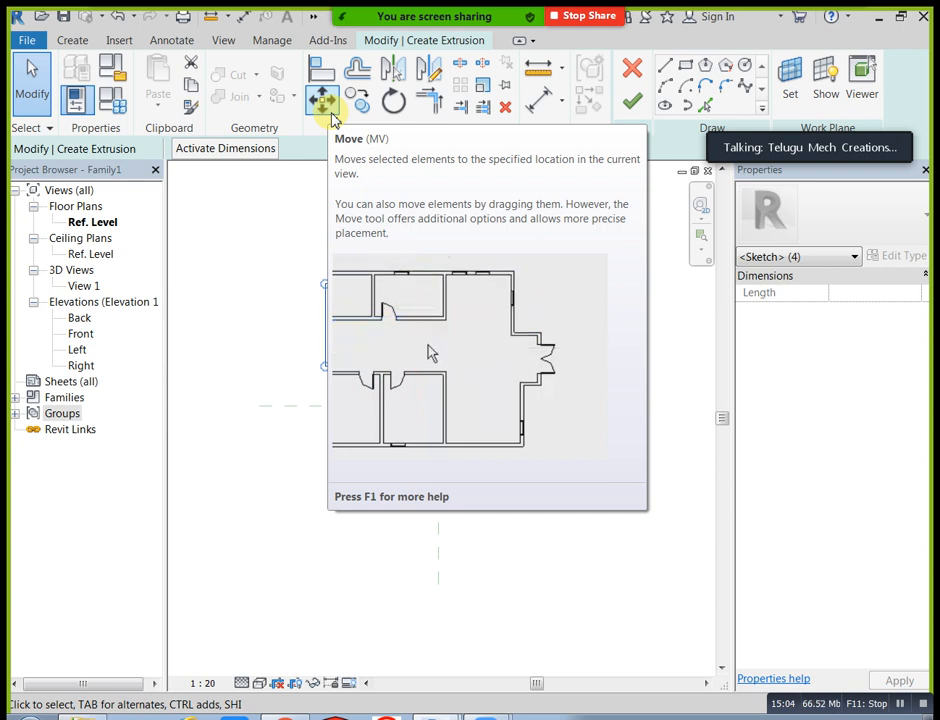
pyautogui.click(332, 114)
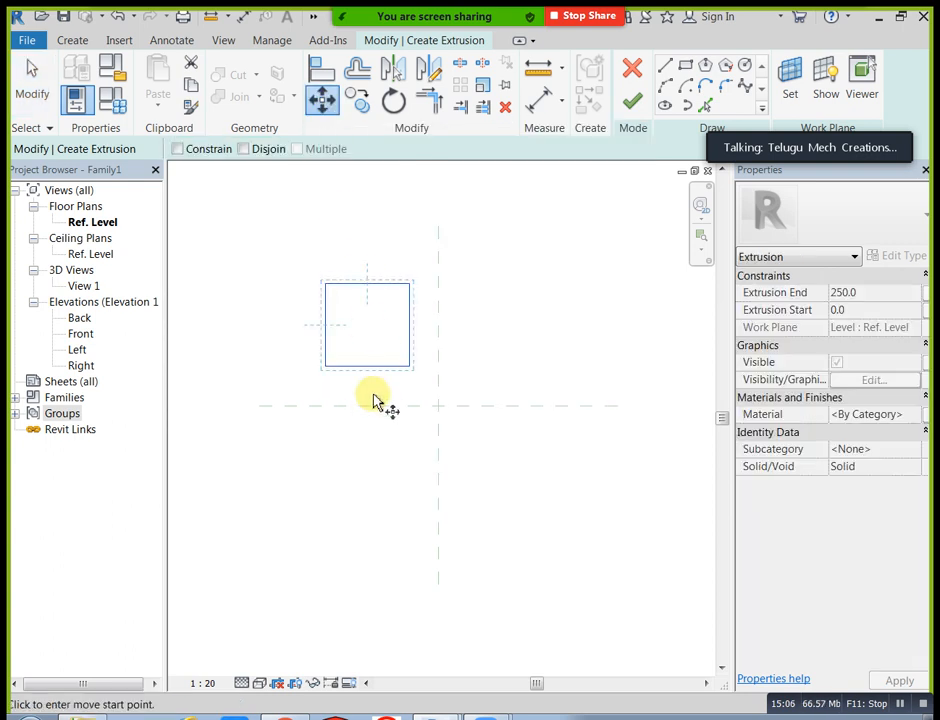
pyautogui.click(326, 367)
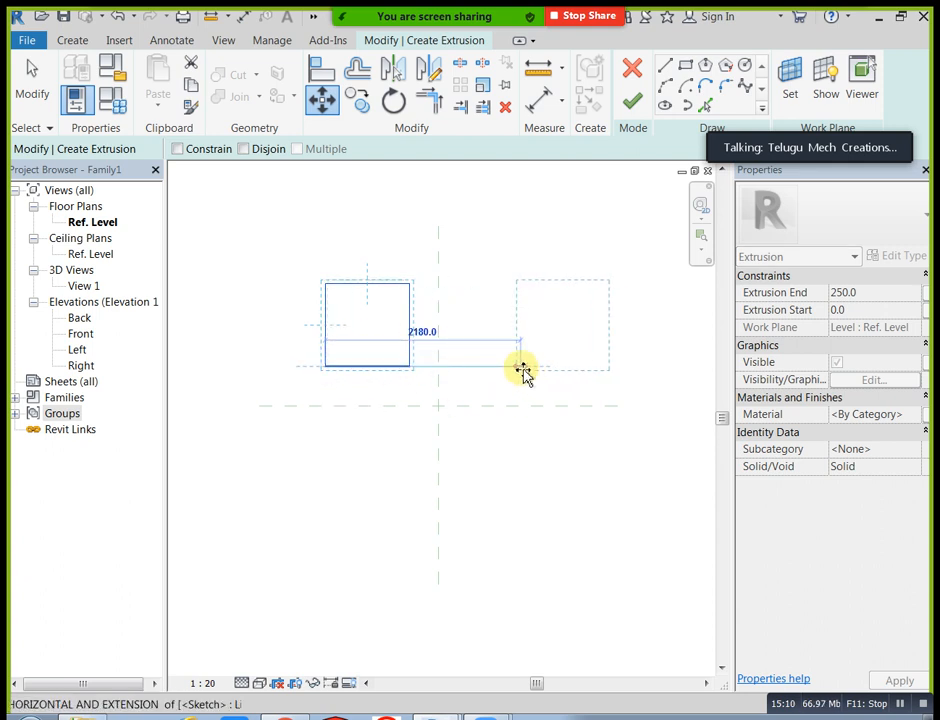
pyautogui.click(490, 366)
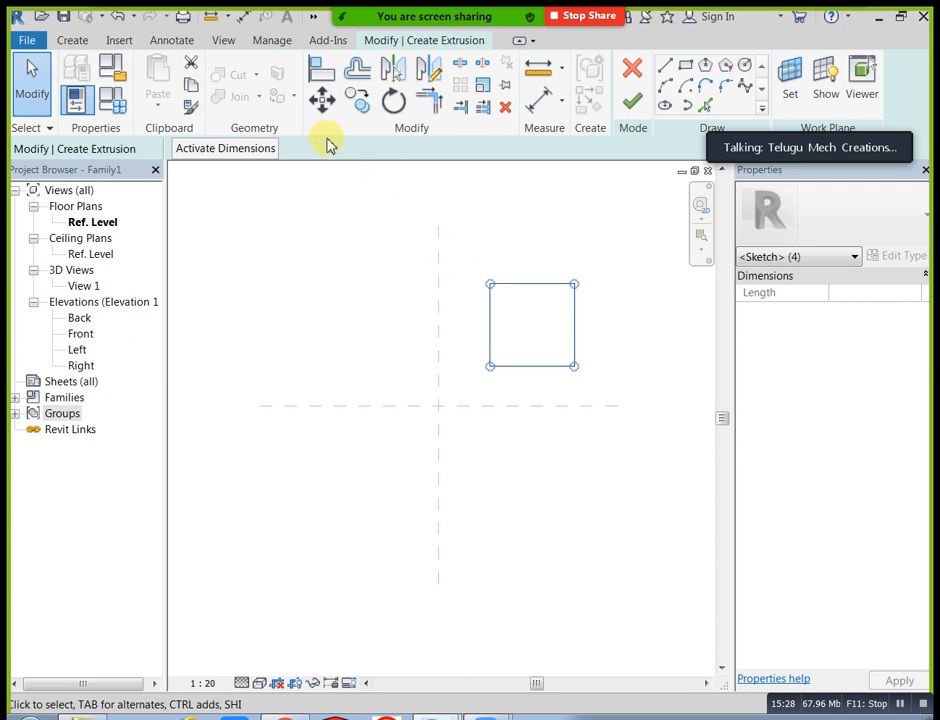
# Move the rectangle 1500 mm from its lower-left corner, diagonally down and to the left towards the reference plane intersection.
pyautogui.click(322, 97)
pyautogui.click(490, 368)
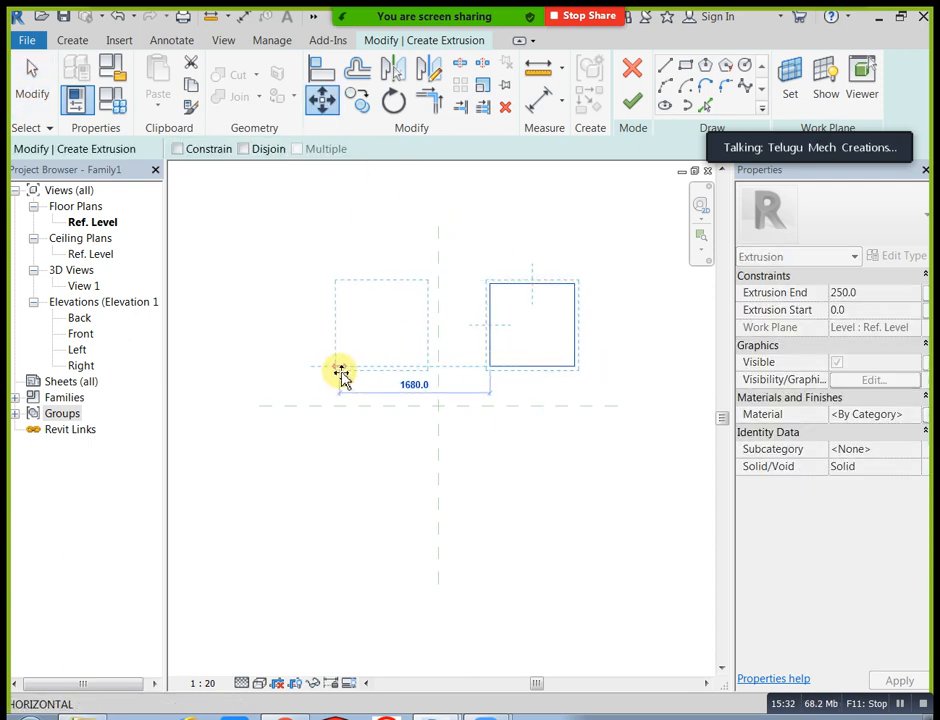
pyautogui.write('15')
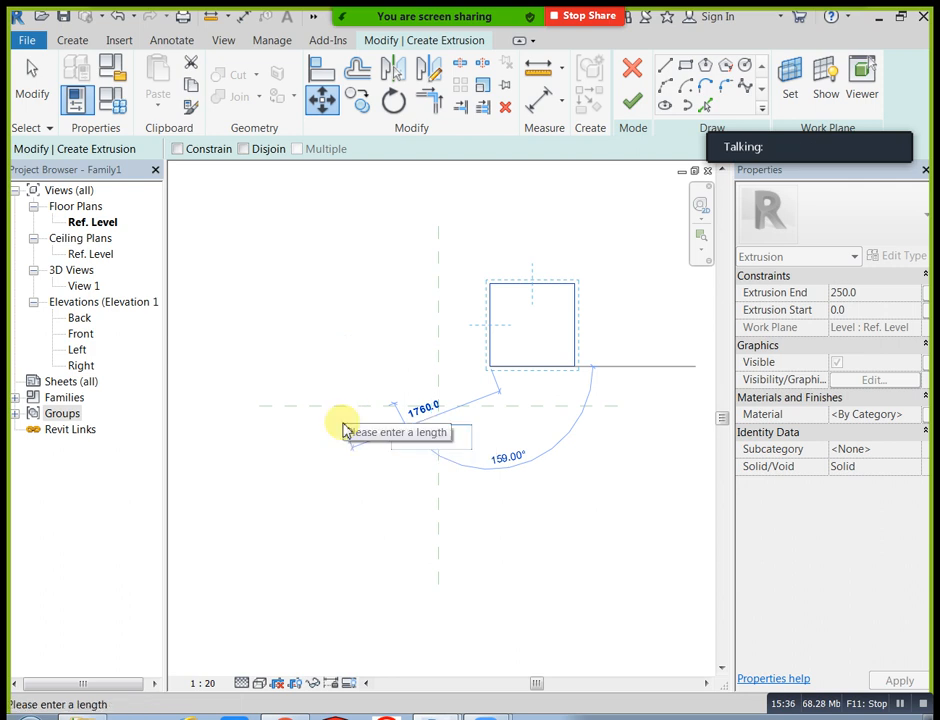
pyautogui.write('00')
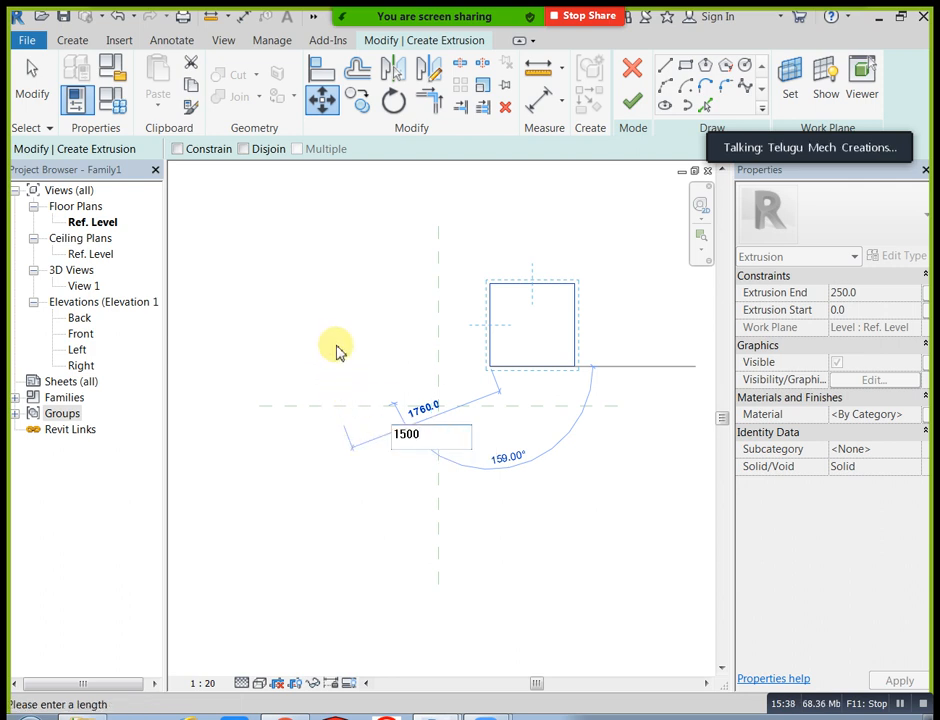
pyautogui.press('Return')
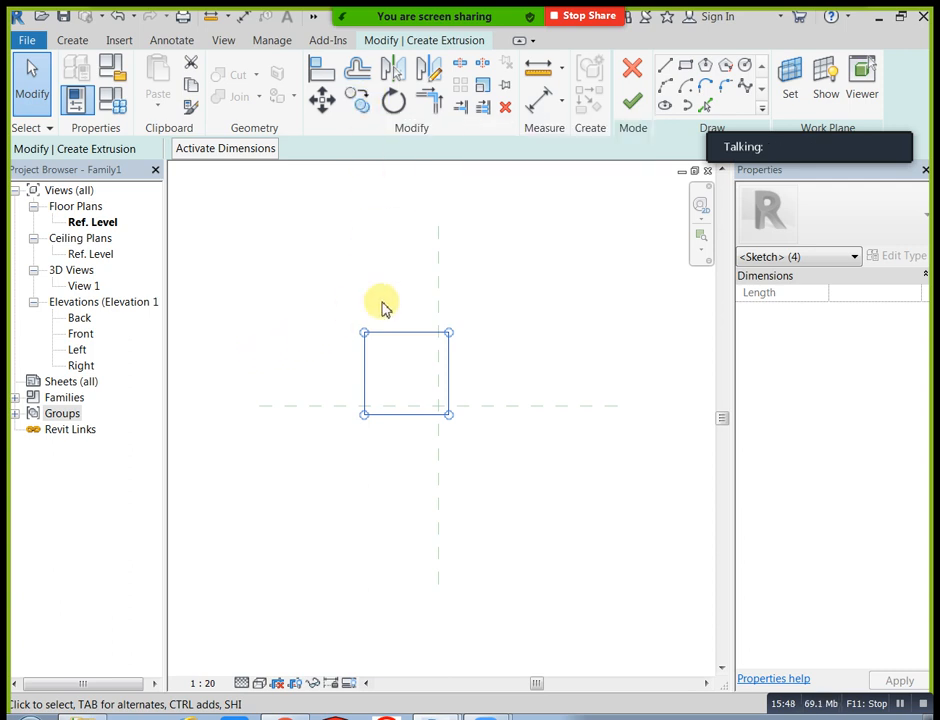
# Copy the rectangle with the Multiple option from its lower-left corner, placing four copies around the original.
pyautogui.click(358, 100)
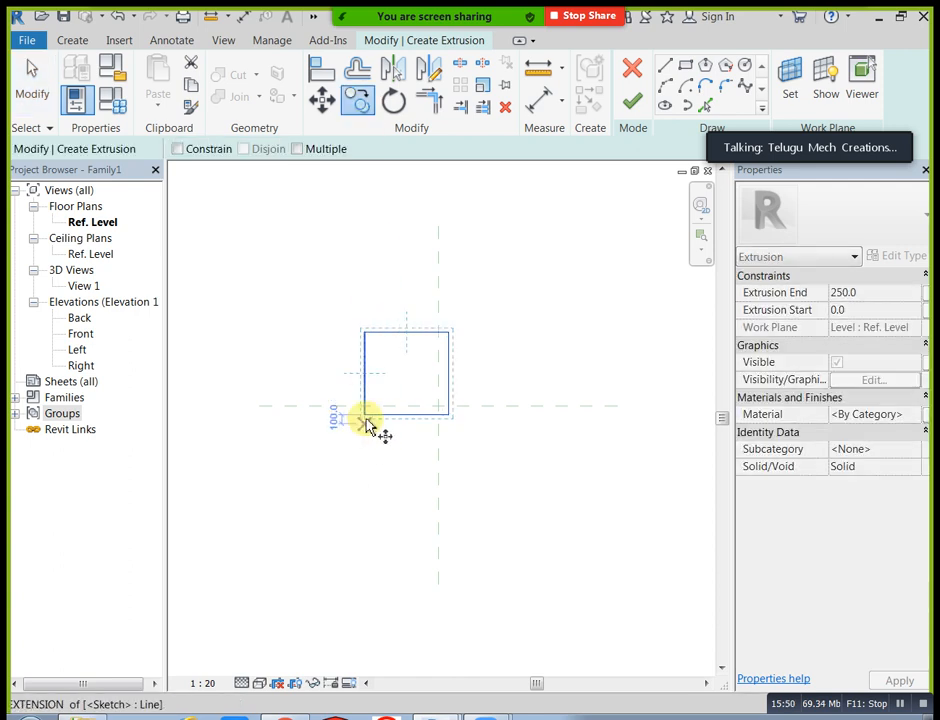
pyautogui.click(366, 418)
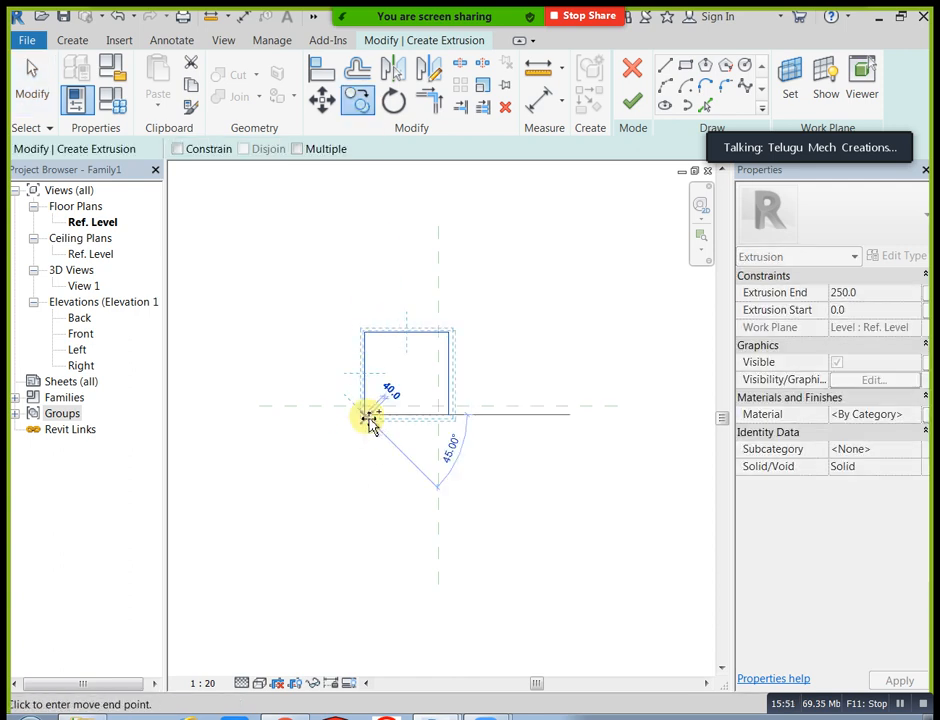
pyautogui.click(298, 149)
pyautogui.click(541, 304)
pyautogui.click(517, 519)
pyautogui.click(218, 545)
pyautogui.click(283, 241)
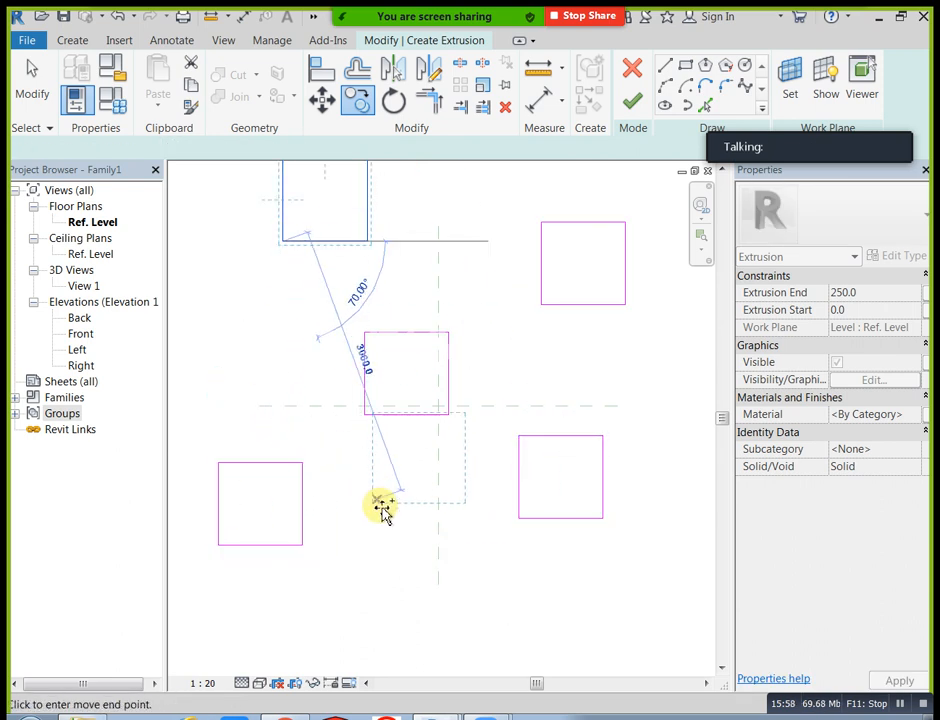
pyautogui.press('Escape')
pyautogui.press('Escape')
# Rotate the central rectangle 45° about its lower-left corner.
pyautogui.moveTo(340, 304); pyautogui.dragTo(470, 474)
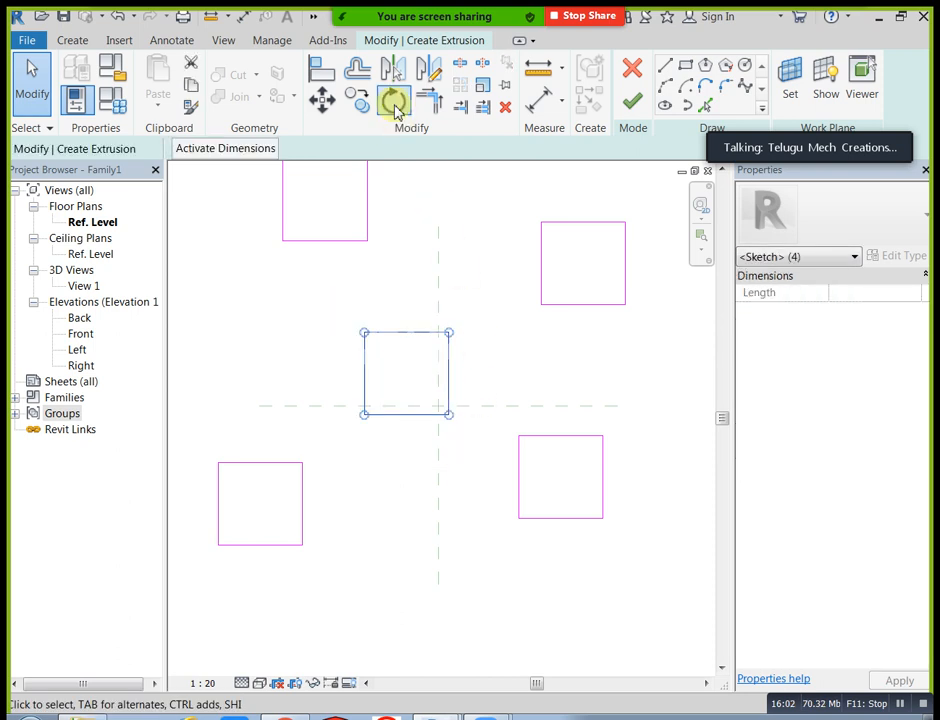
pyautogui.click(394, 102)
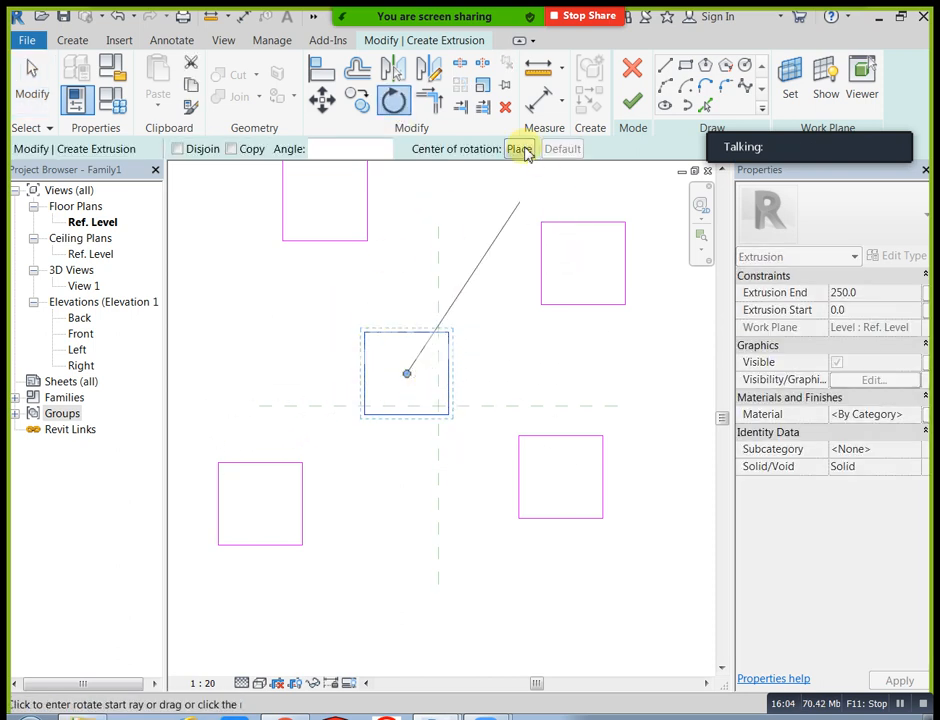
pyautogui.click(522, 149)
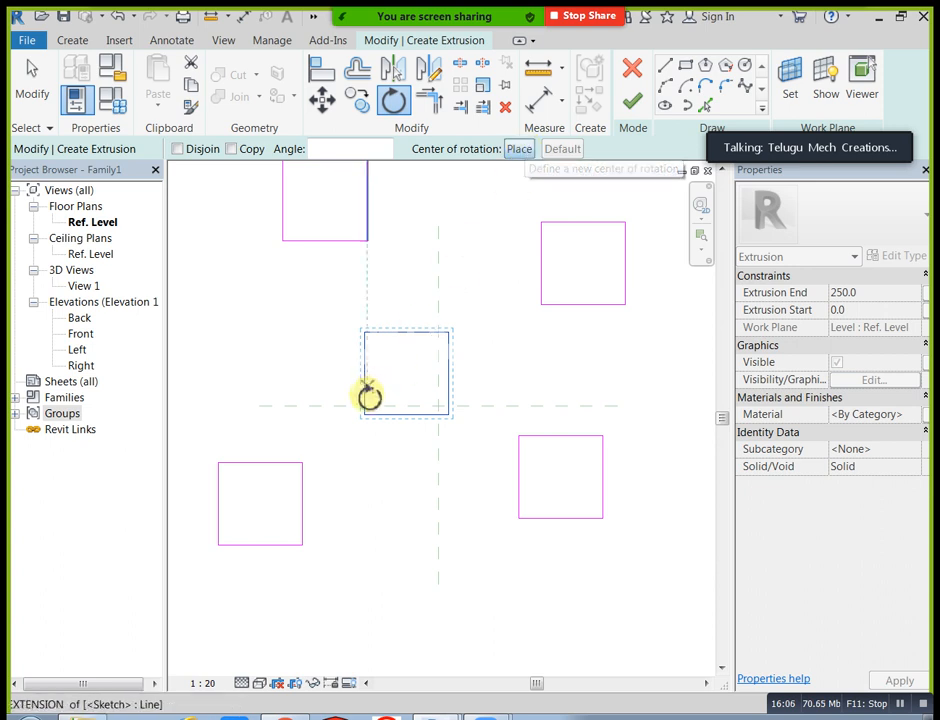
pyautogui.click(364, 414)
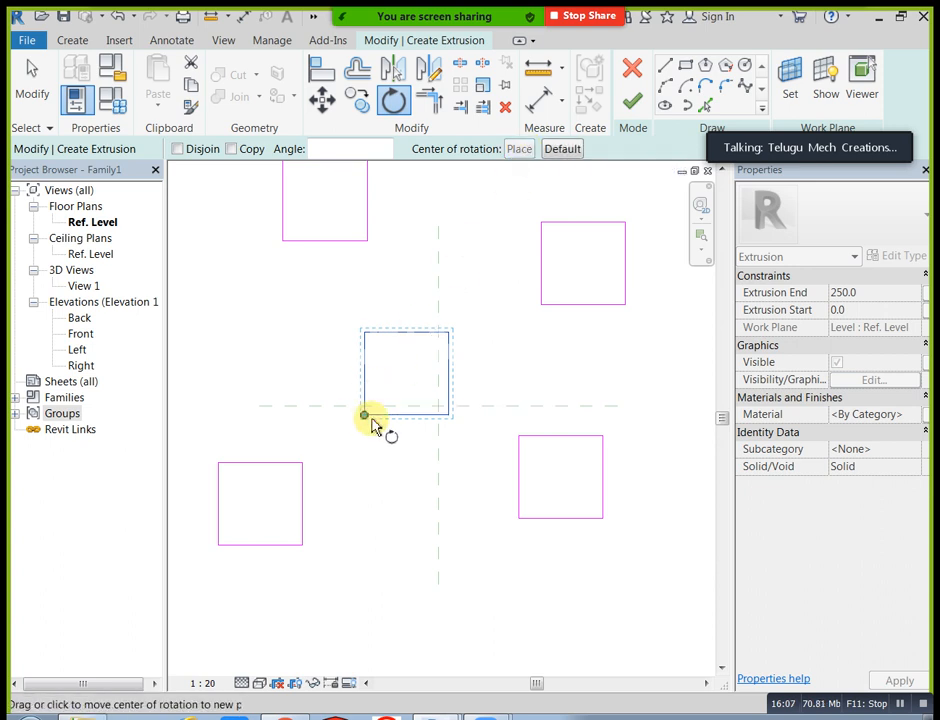
pyautogui.click(451, 412)
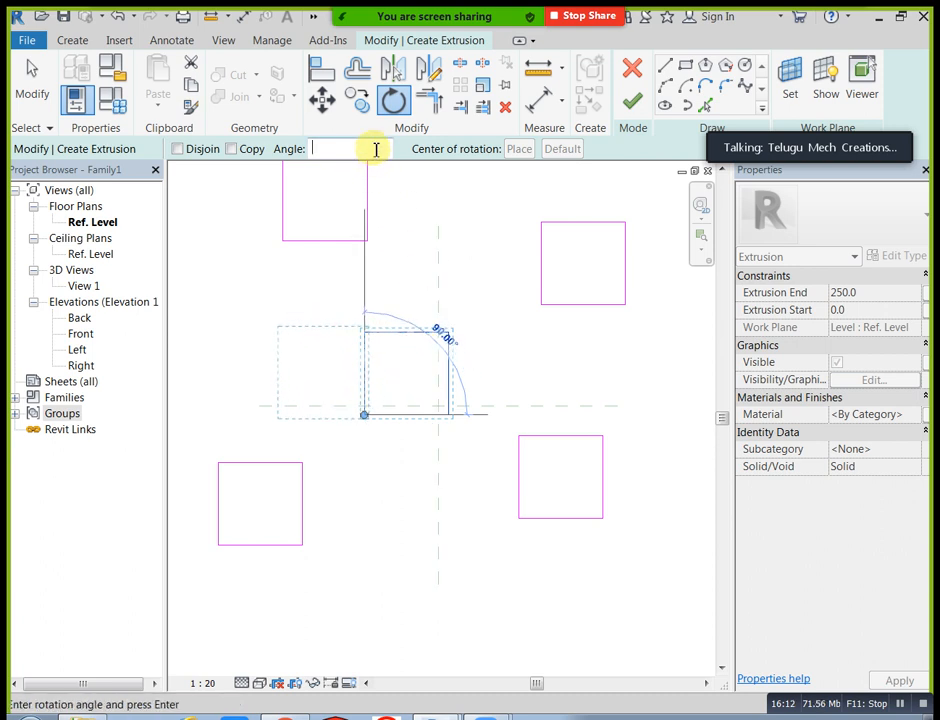
pyautogui.write('45')
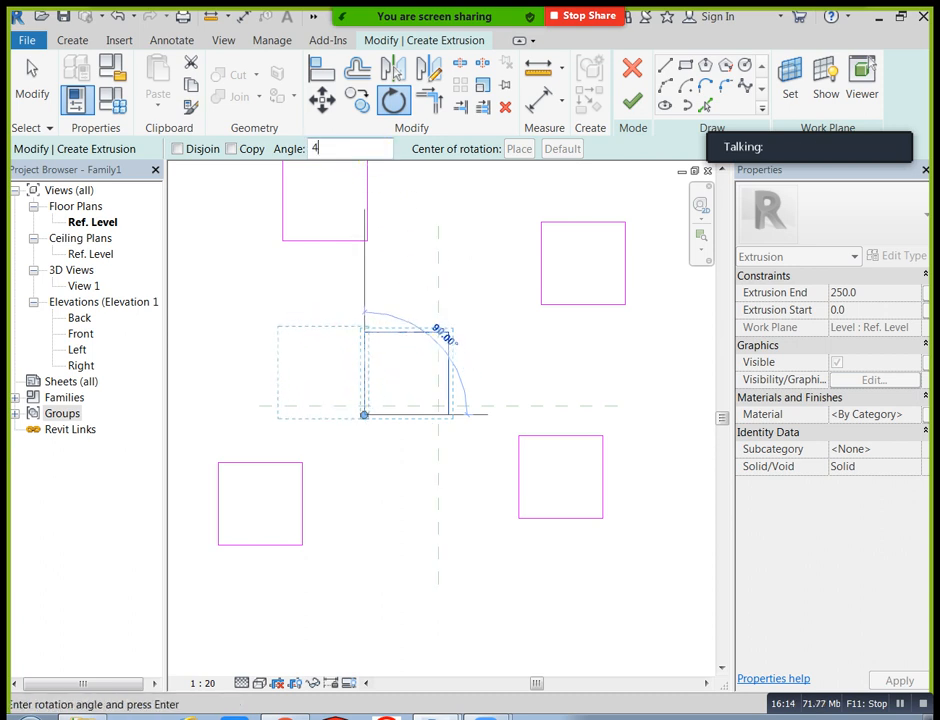
pyautogui.press('Return')
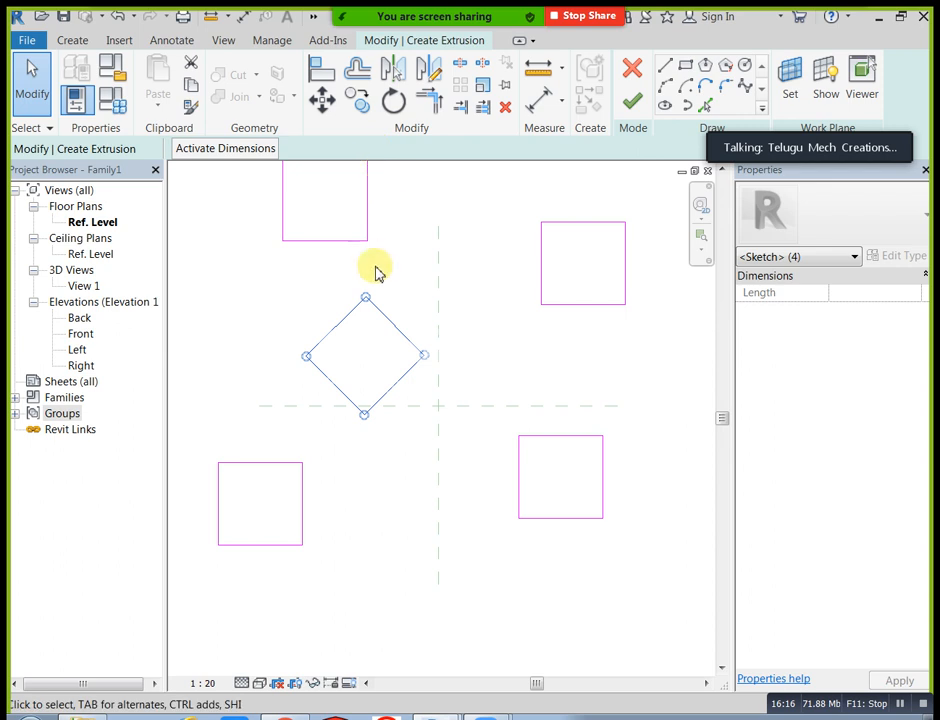
# Rotate the tilted central rectangle about its leftmost corner by about 44.38°, using its right and top corners as references.
pyautogui.click(394, 304)
pyautogui.moveTo(290, 279)
pyautogui.mouseDown()
pyautogui.moveTo(373, 426)
pyautogui.moveTo(432, 480)
pyautogui.mouseUp()
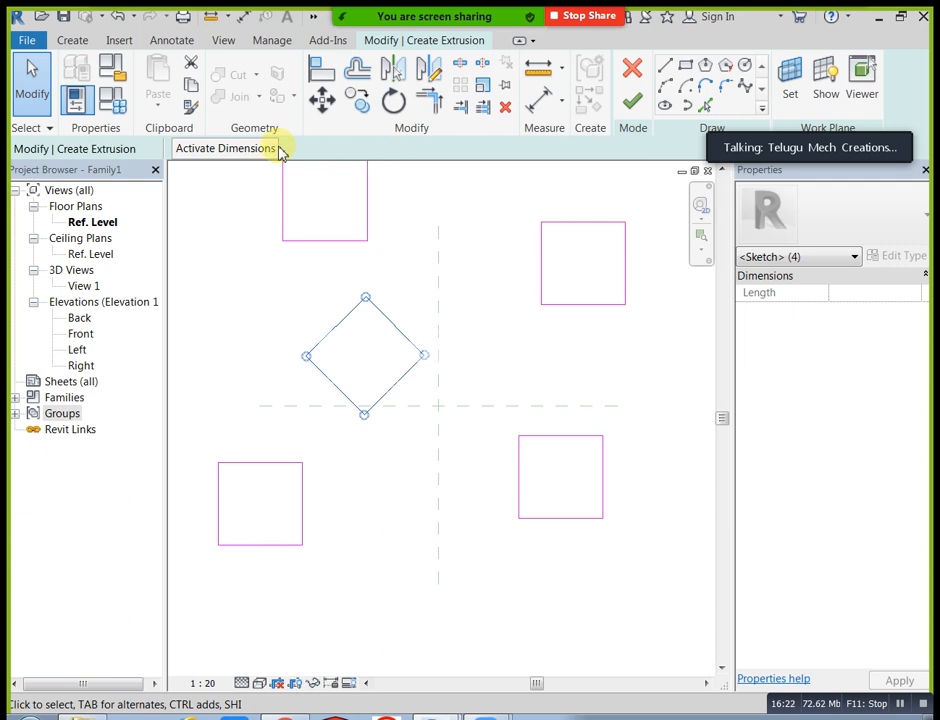
pyautogui.click(392, 102)
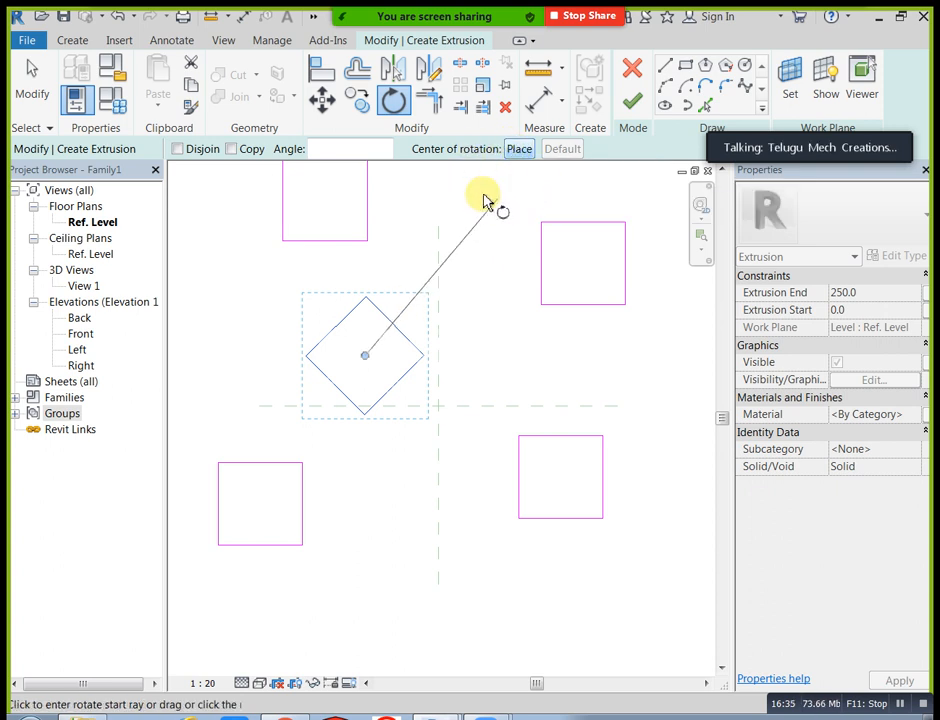
pyautogui.click(519, 150)
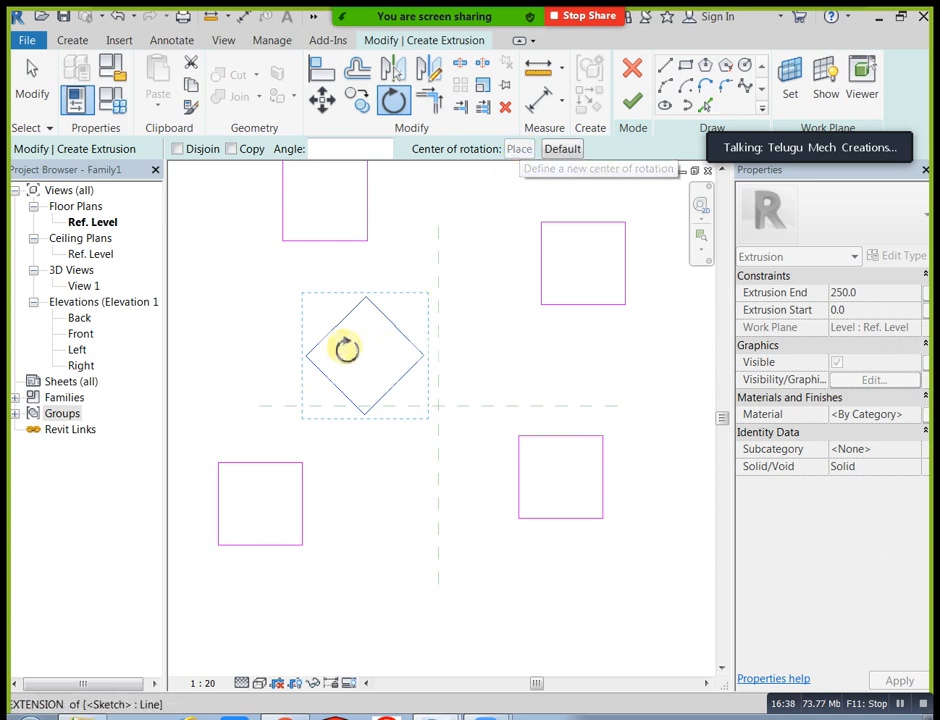
pyautogui.click(306, 355)
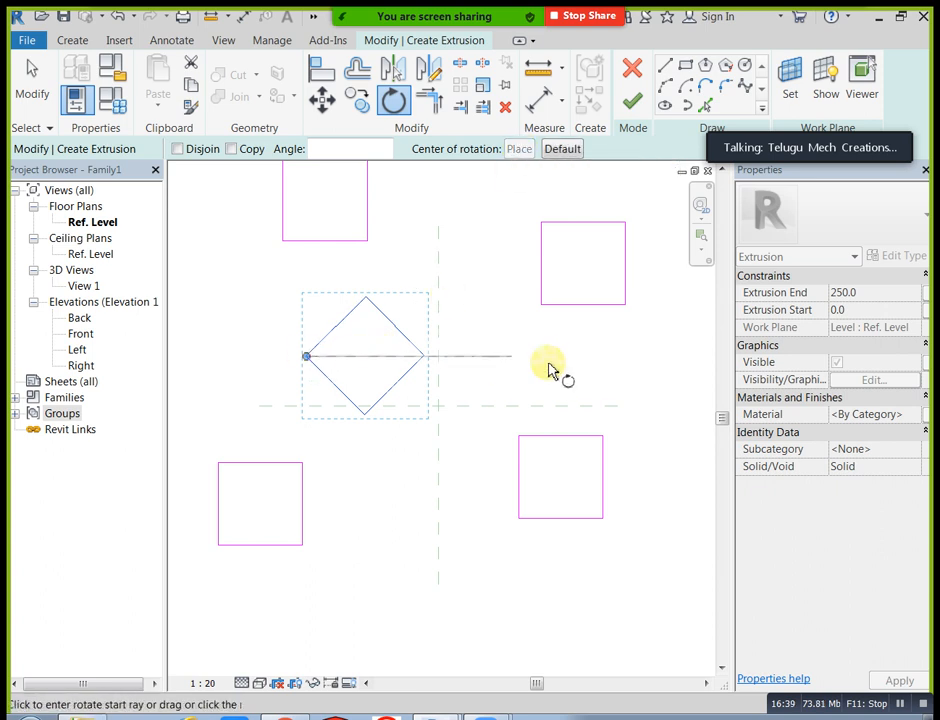
pyautogui.click(422, 360)
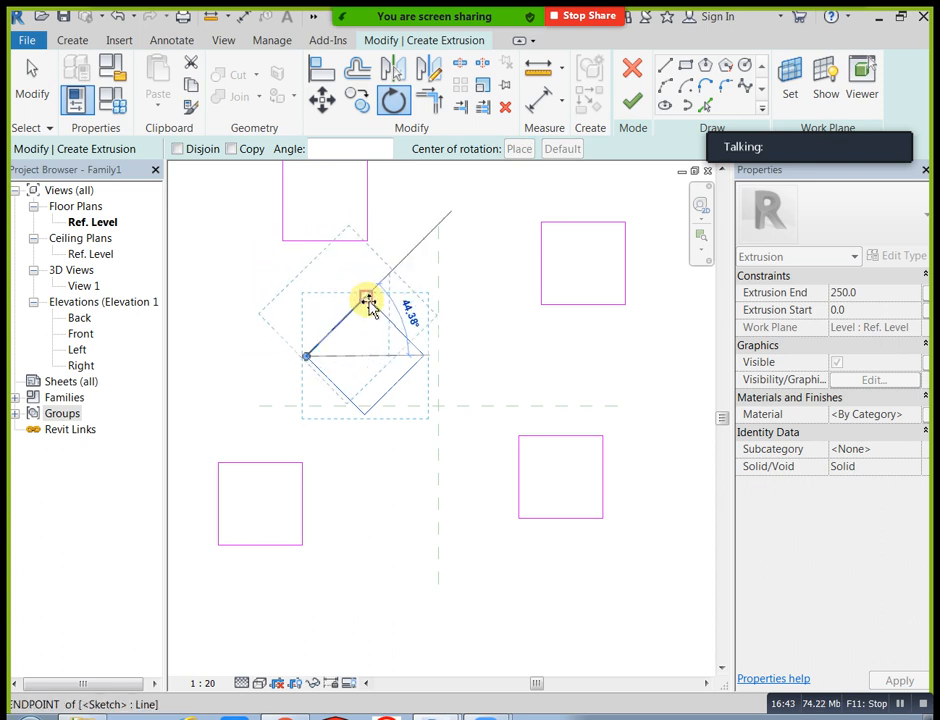
pyautogui.click(367, 300)
pyautogui.click(497, 354)
# Sketch a vertical line and a horizontal line crossing it in the open area between the two upper rectangles.
pyautogui.scroll(-1, 493, 356)
pyautogui.moveTo(493, 356); pyautogui.dragTo(508, 363, button='middle')
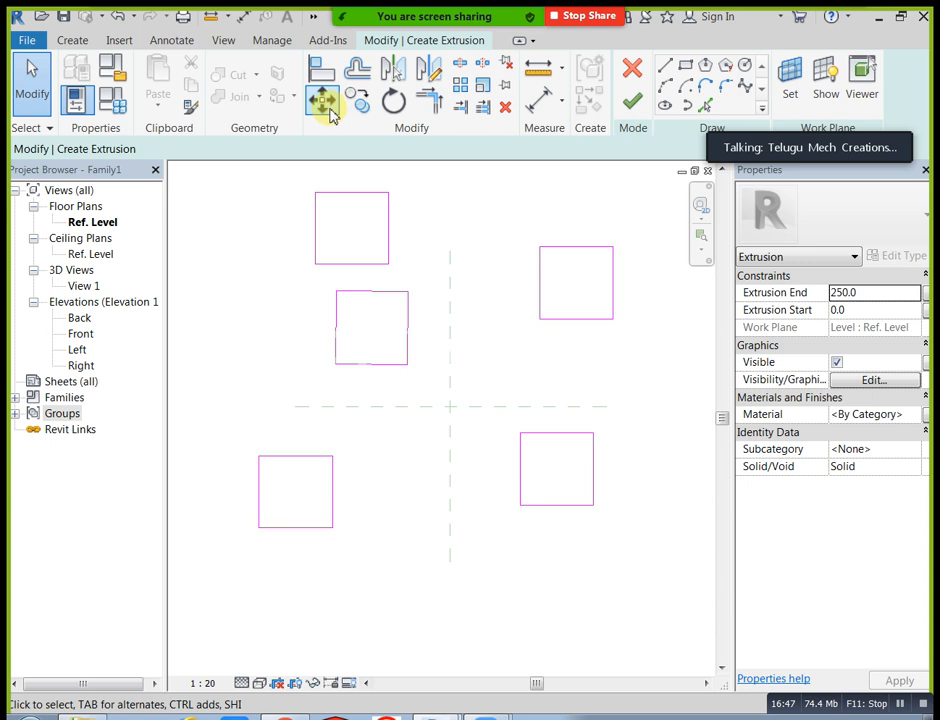
pyautogui.moveTo(468, 278); pyautogui.dragTo(422, 309, button='middle')
pyautogui.click(665, 68)
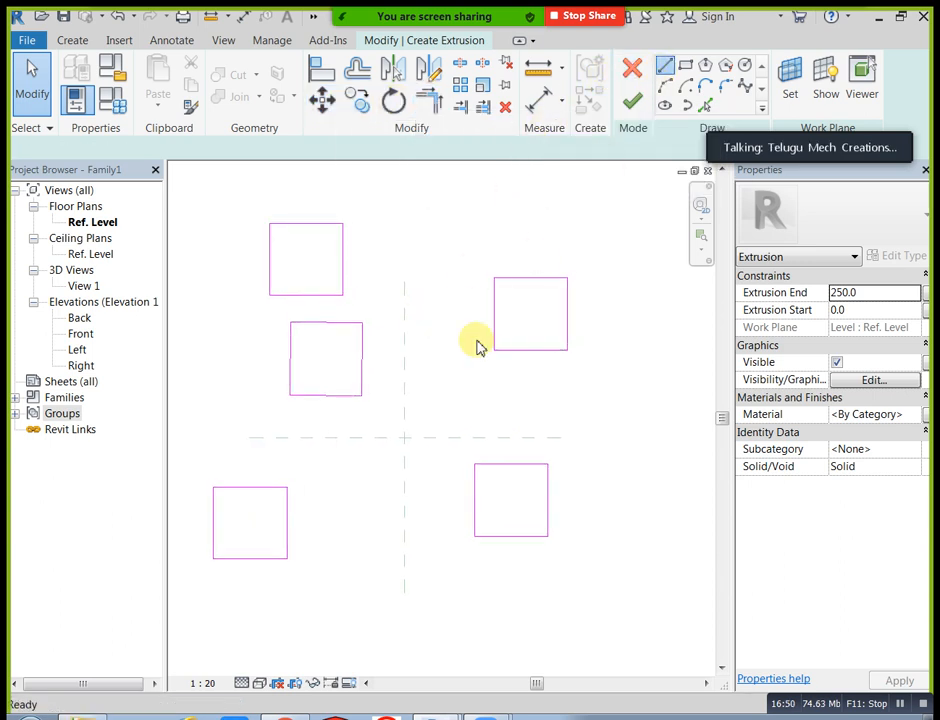
pyautogui.click(430, 307)
pyautogui.click(435, 190)
pyautogui.press('Escape')
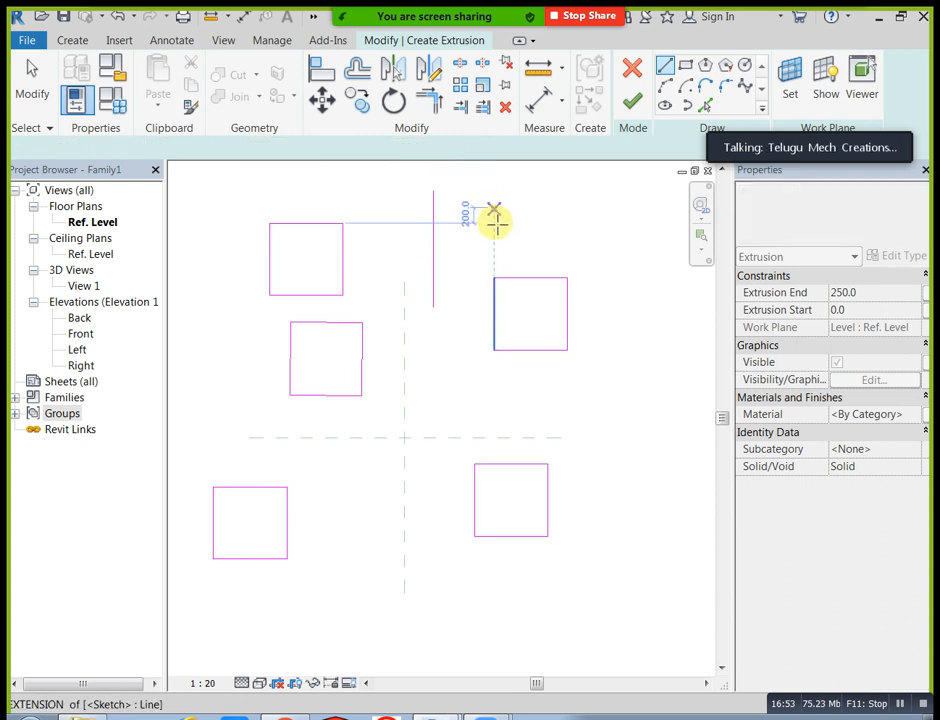
pyautogui.click(494, 222)
pyautogui.click(394, 223)
pyautogui.press('Escape')
pyautogui.press('Escape')
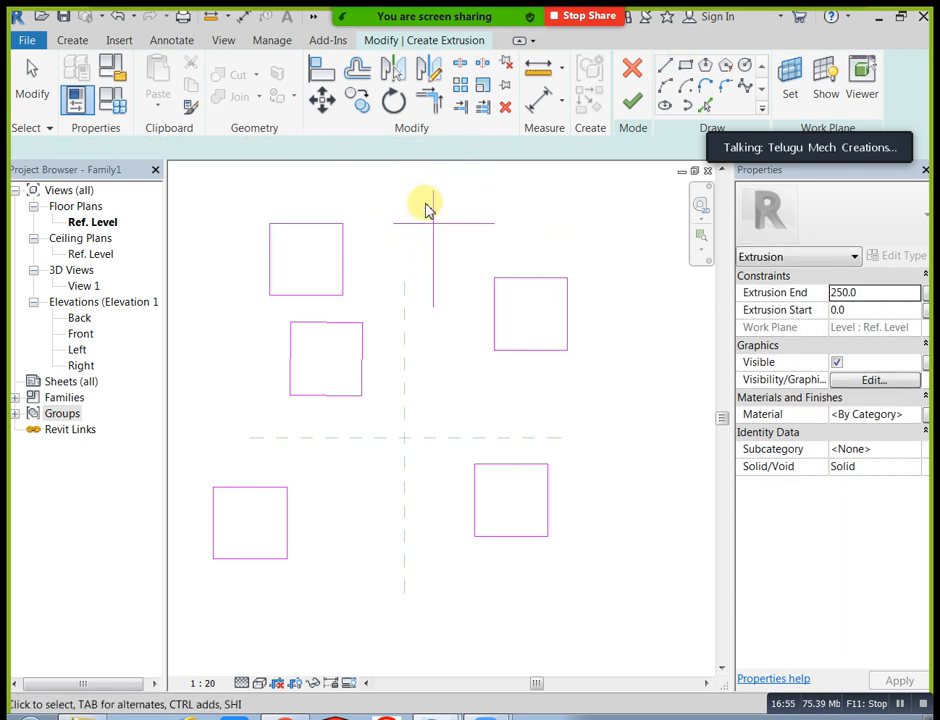
# Trim the two crossing lines to a corner, keeping the vertical line's lower part and the horizontal line's right part.
pyautogui.click(428, 100)
pyautogui.click(435, 235)
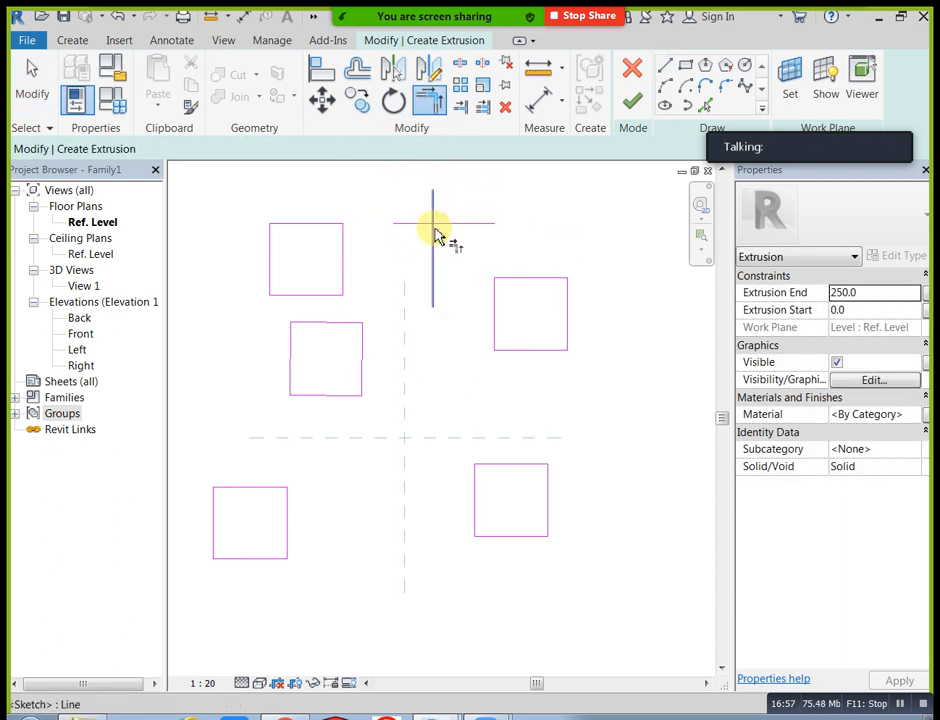
pyautogui.click(447, 224)
pyautogui.press('Escape')
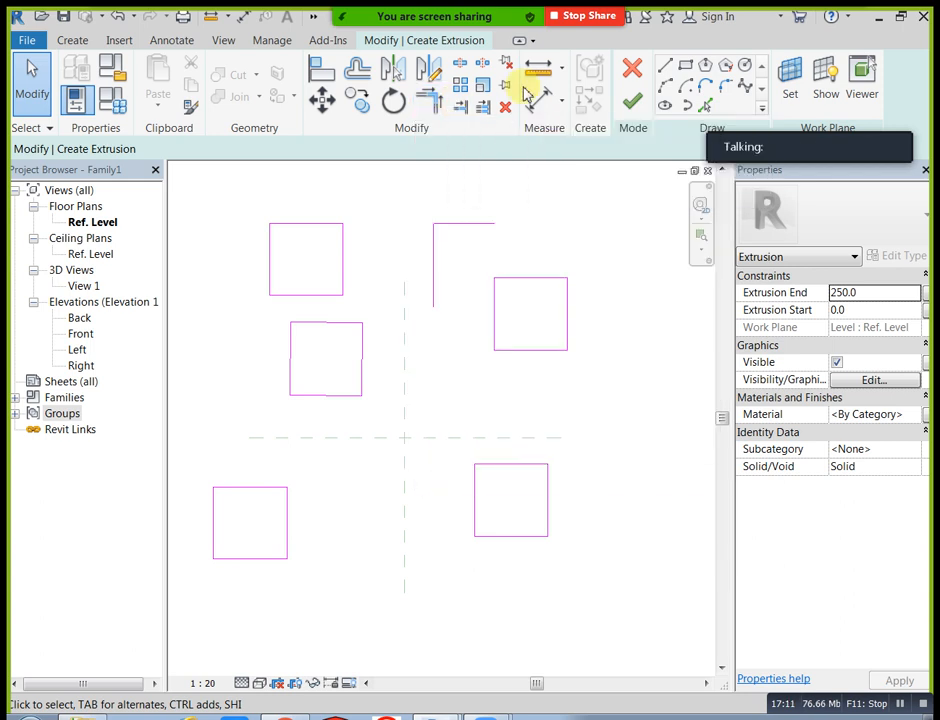
# Sketch two staggered vertical lines in the open area between the lower rectangles, the upper one about 1000 mm long.
pyautogui.click(665, 66)
pyautogui.moveTo(491, 427); pyautogui.dragTo(530, 416, button='middle')
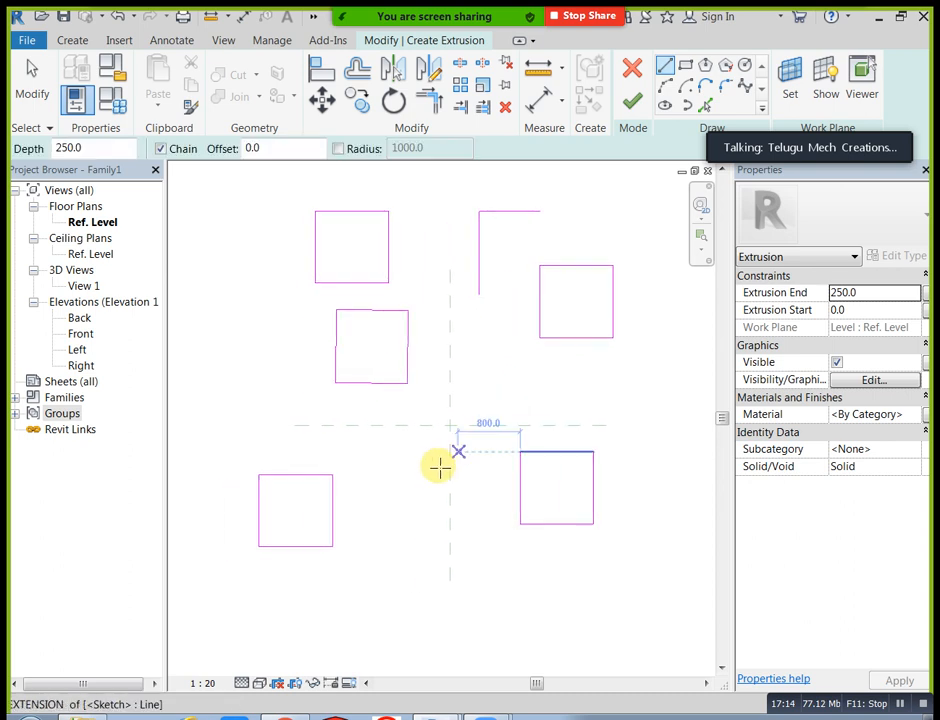
pyautogui.click(399, 537)
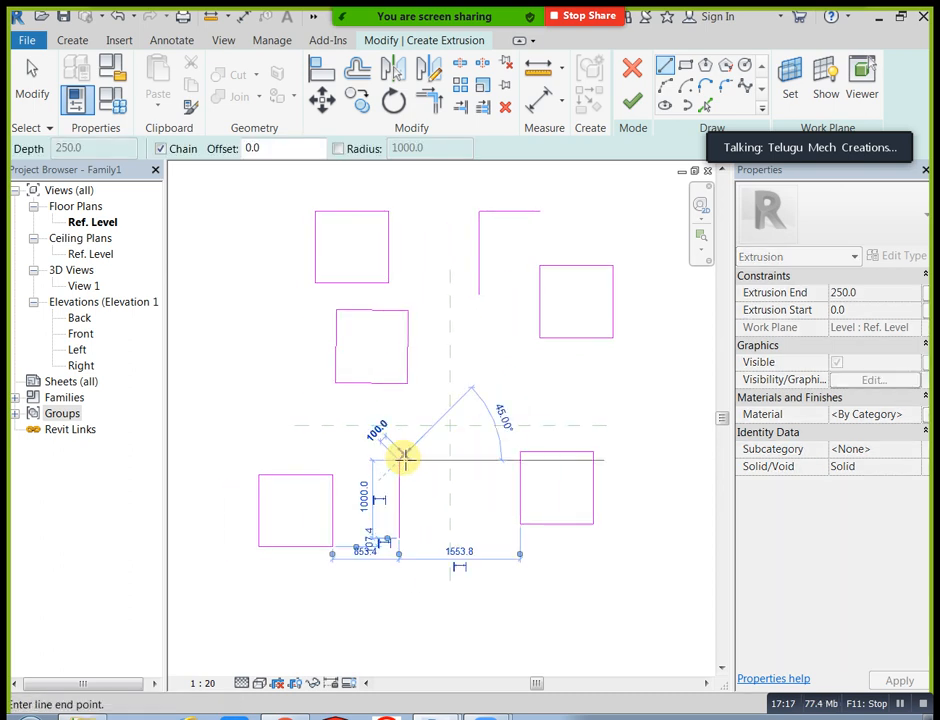
pyautogui.moveTo(405, 583); pyautogui.dragTo(409, 510, button='middle')
pyautogui.press('Escape')
pyautogui.click(426, 541)
pyautogui.click(426, 477)
pyautogui.press('Escape')
# Align the lower vertical line with the upper vertical line, using the upper one as the reference.
pyautogui.click(322, 70)
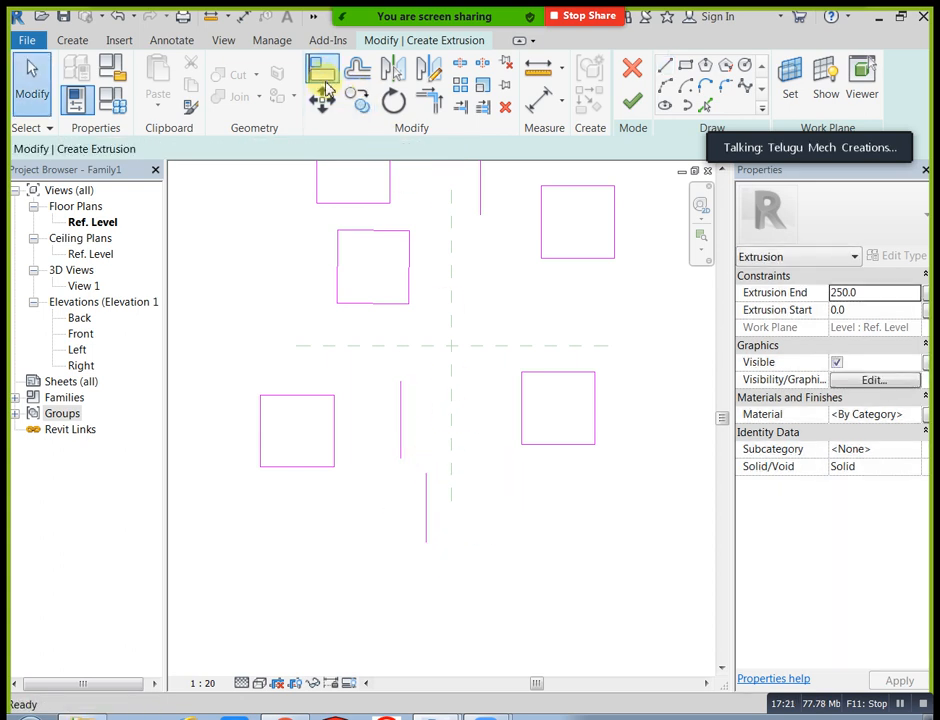
pyautogui.click(401, 420)
pyautogui.click(426, 488)
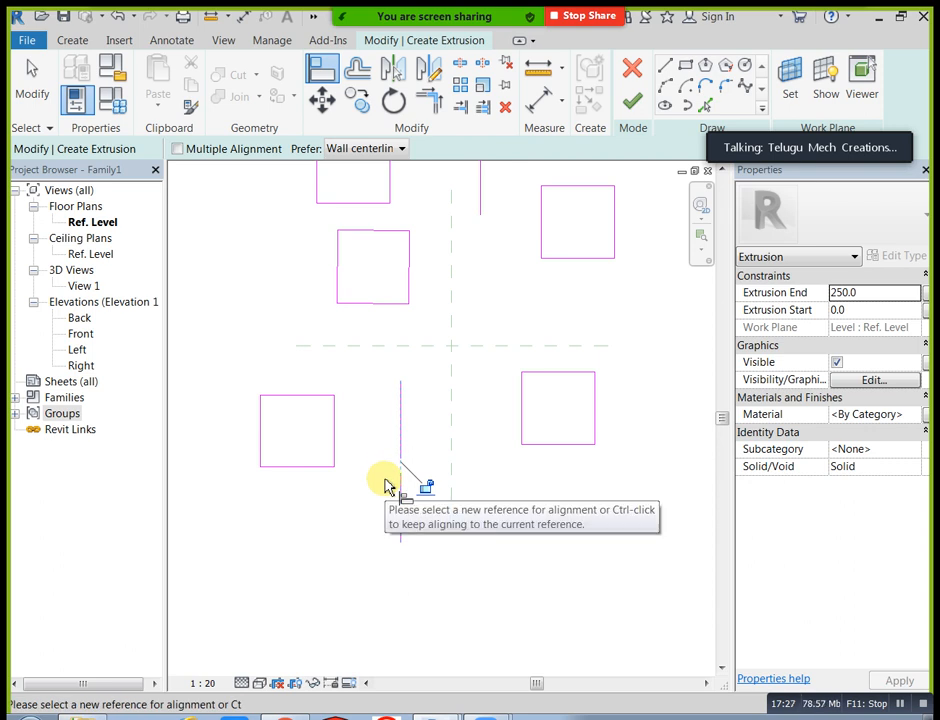
pyautogui.press('Escape')
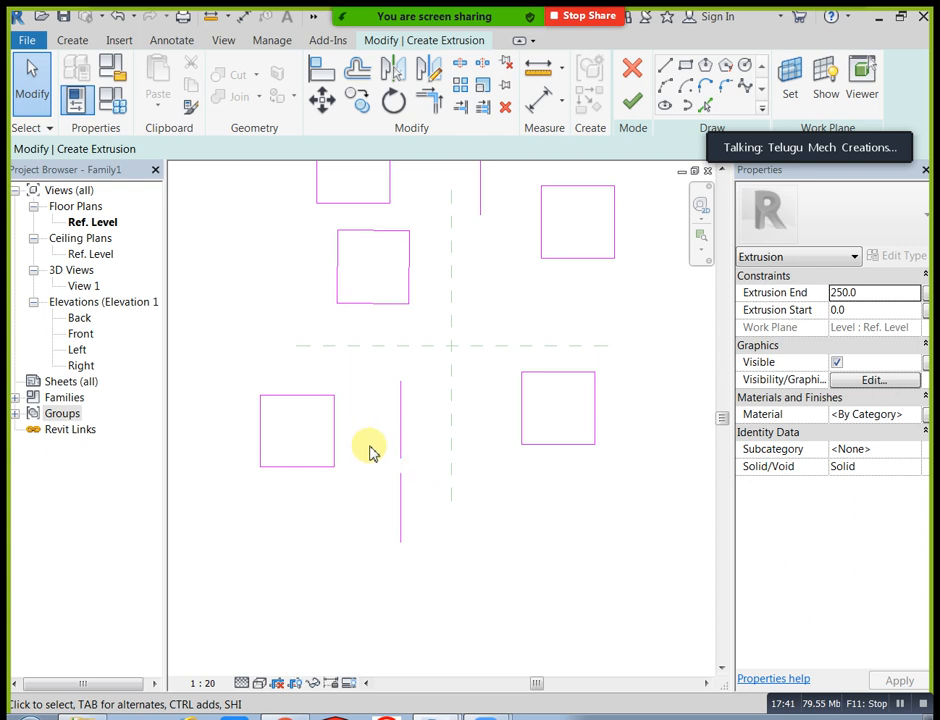
# Offset all four sides of the upper-left rectangle outward by 50 mm with Copy on.
pyautogui.moveTo(436, 430); pyautogui.dragTo(420, 493, button='middle')
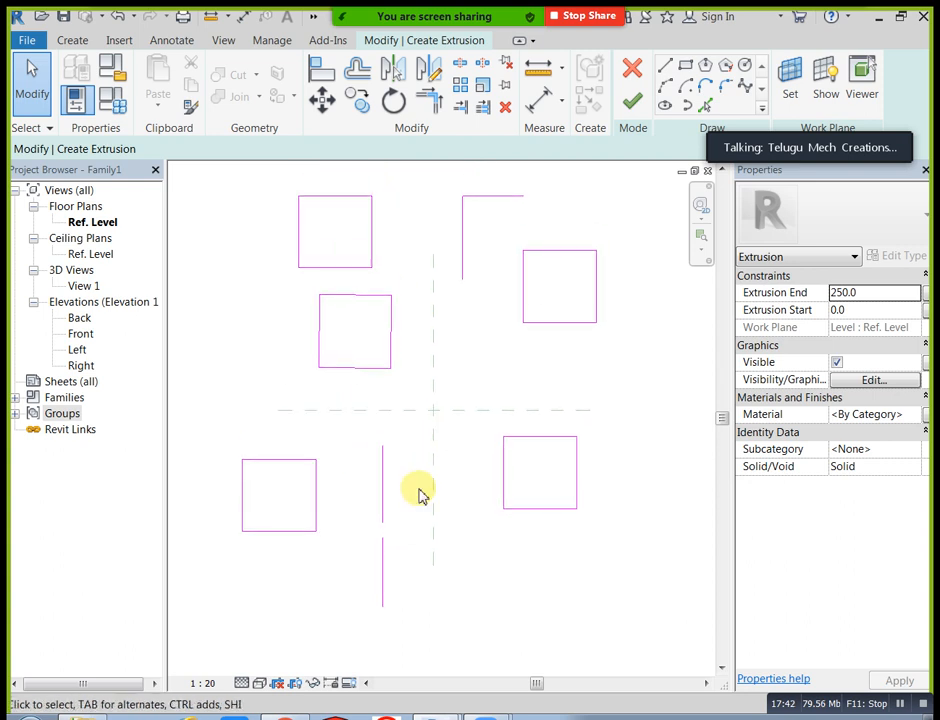
pyautogui.click(364, 78)
pyautogui.moveTo(478, 367); pyautogui.dragTo(508, 388, button='middle')
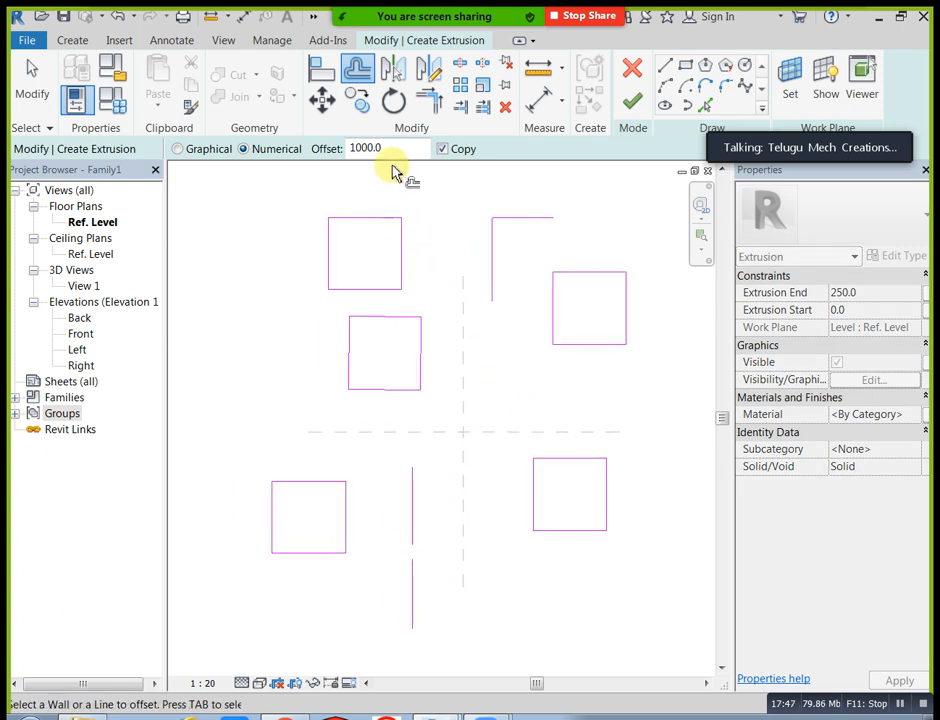
pyautogui.moveTo(393, 149); pyautogui.dragTo(344, 153)
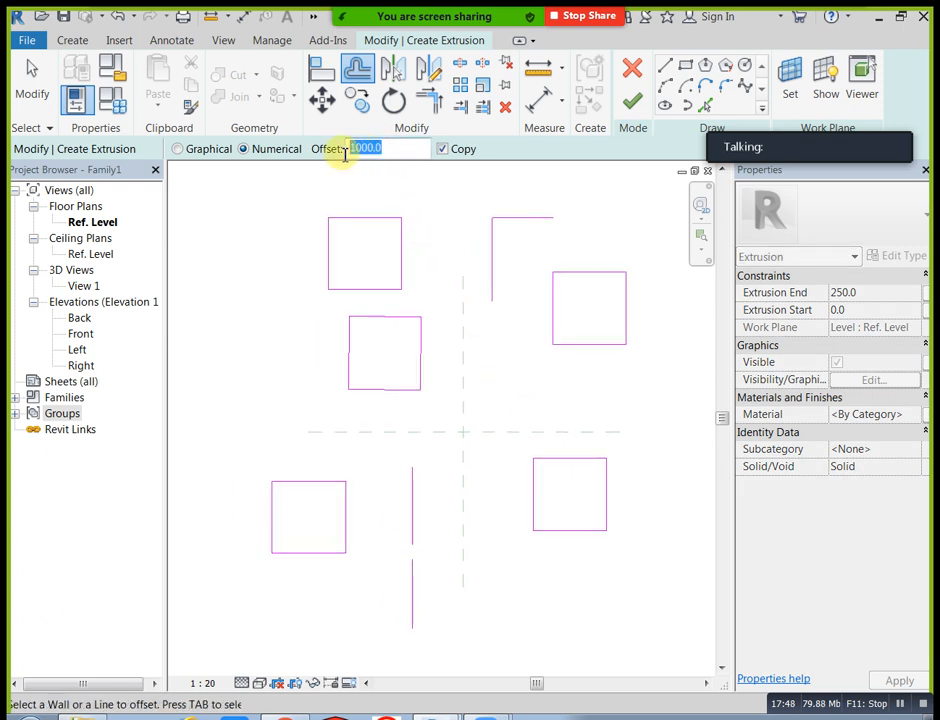
pyautogui.write('1')
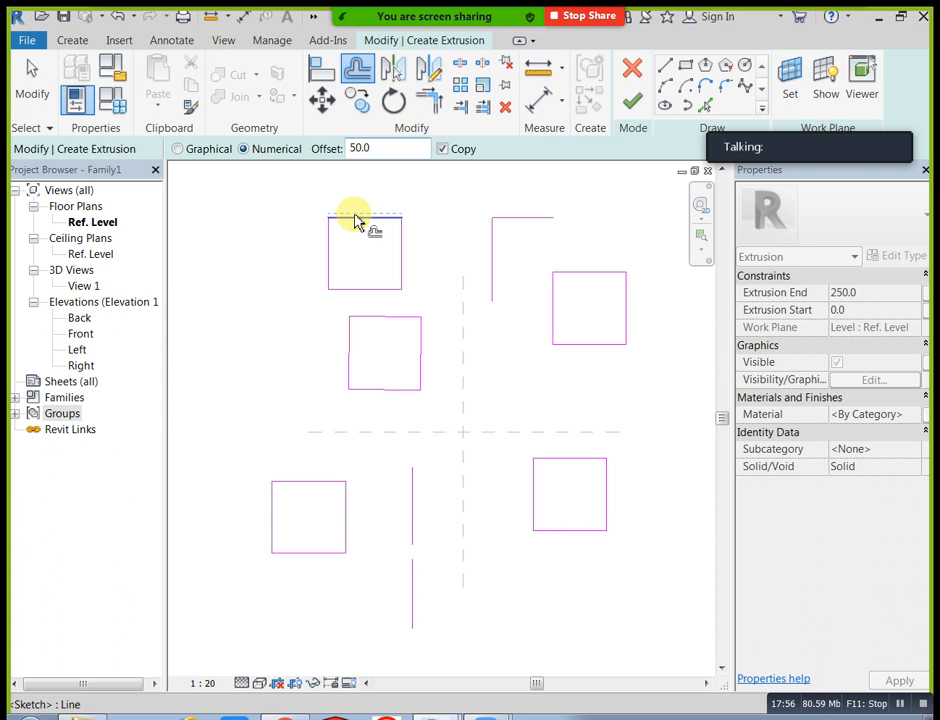
pyautogui.scroll(2, 358, 222)
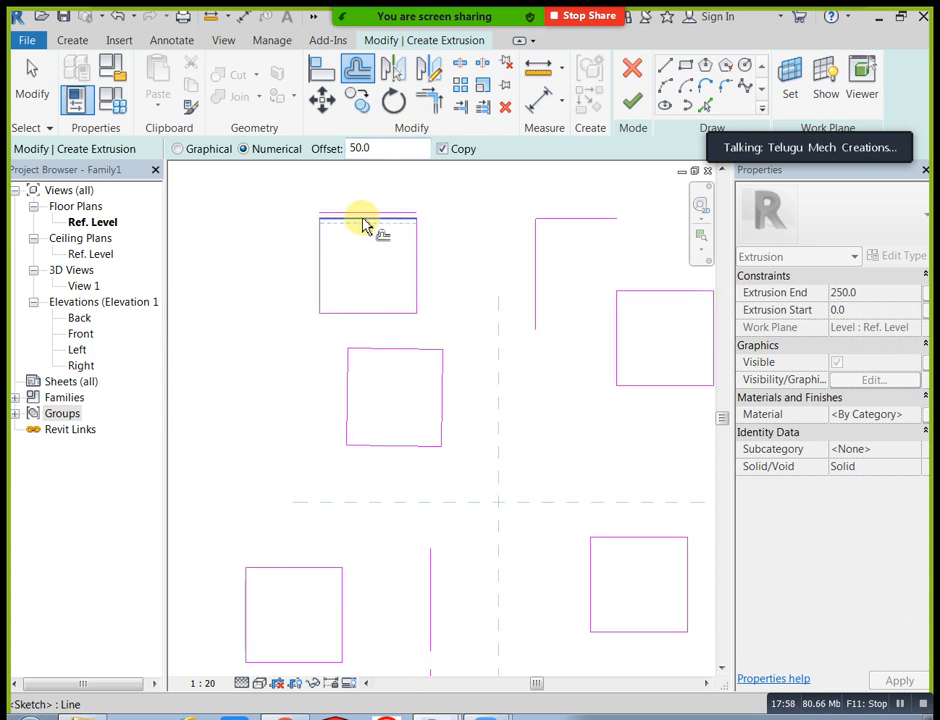
pyautogui.click(418, 285)
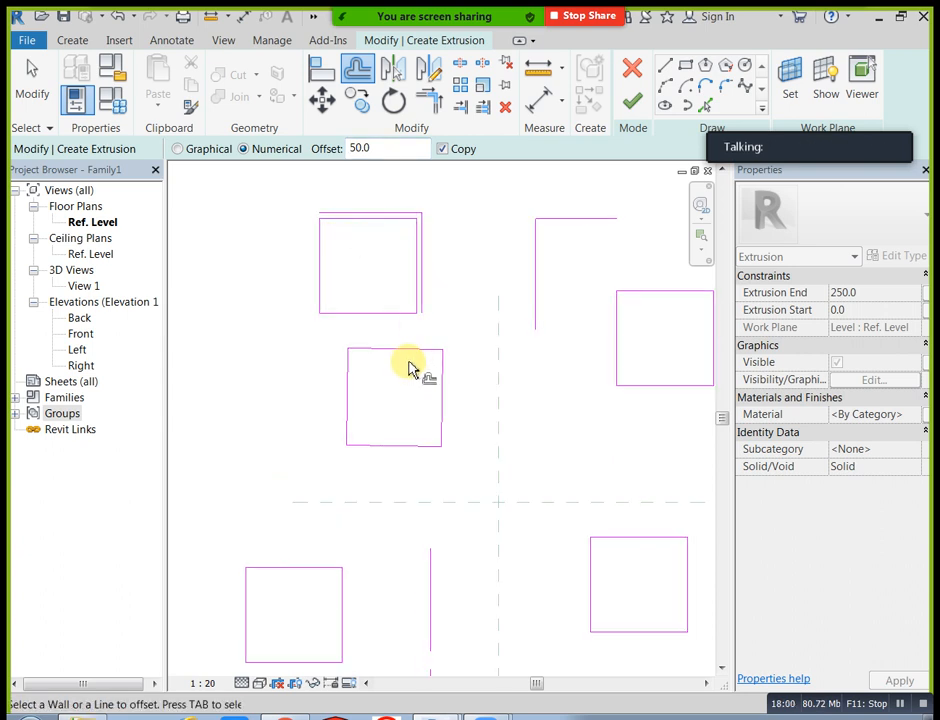
pyautogui.click(405, 316)
pyautogui.click(319, 255)
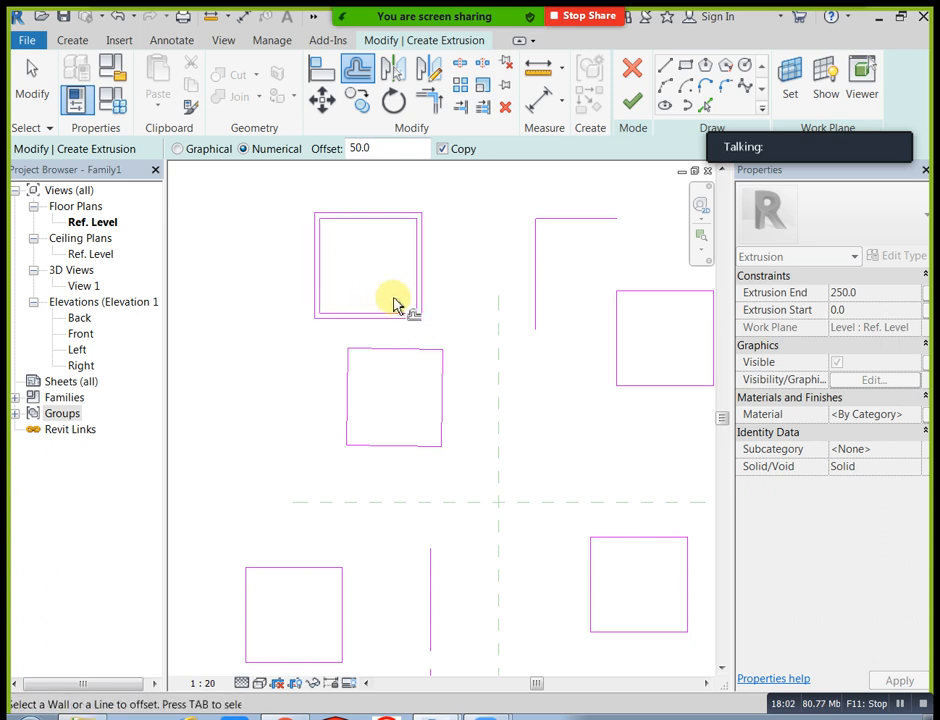
pyautogui.click(31, 88)
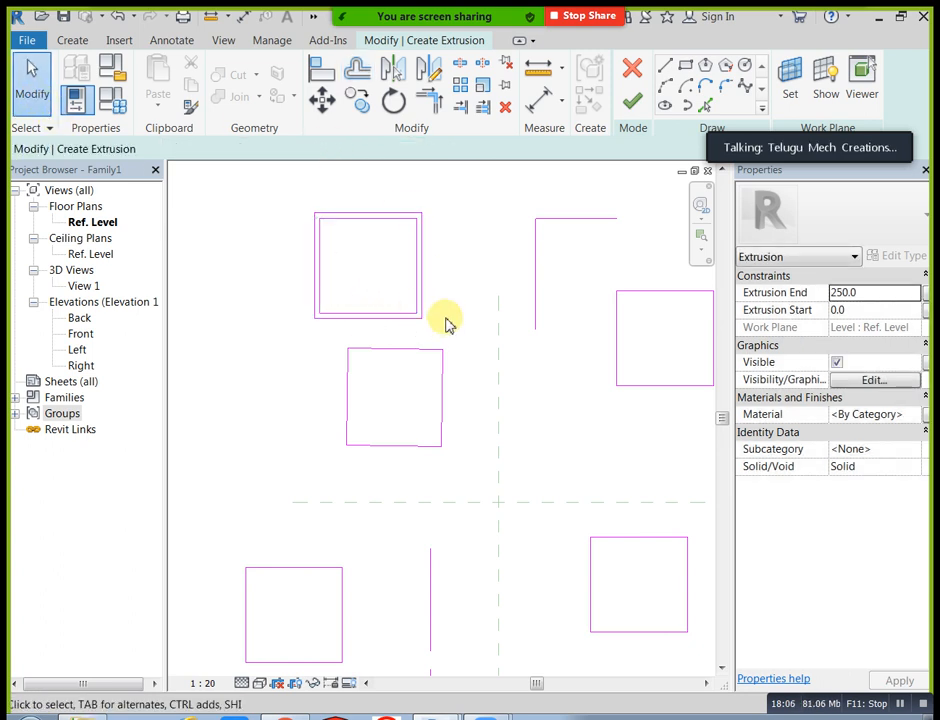
# Offset the four sides of the slightly tilted rectangle outward by 50 mm with Copy off.
pyautogui.moveTo(447, 323)
pyautogui.mouseDown(button='middle')
pyautogui.moveTo(455, 329)
pyautogui.moveTo(433, 324)
pyautogui.mouseUp(button='middle')
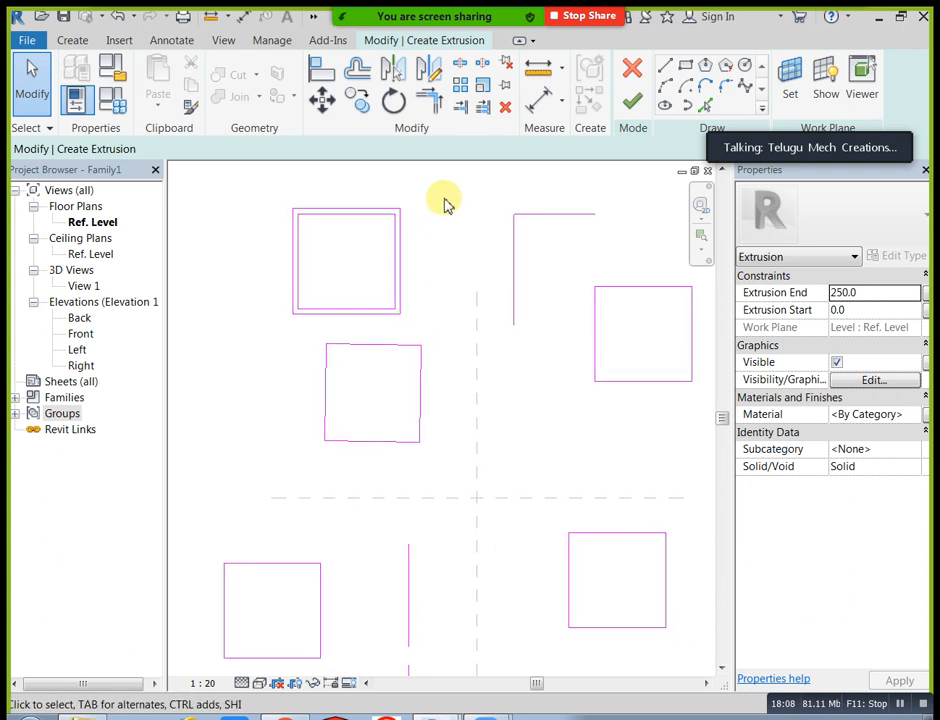
pyautogui.scroll(-2, 422, 320)
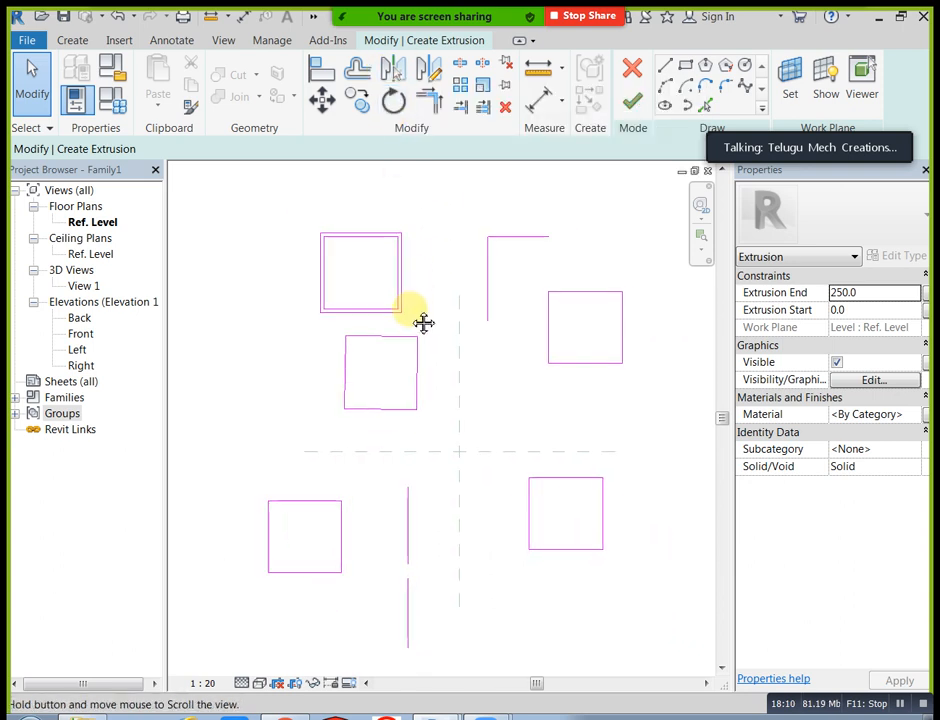
pyautogui.scroll(1, 440, 340)
pyautogui.moveTo(415, 316); pyautogui.dragTo(420, 380, button='middle')
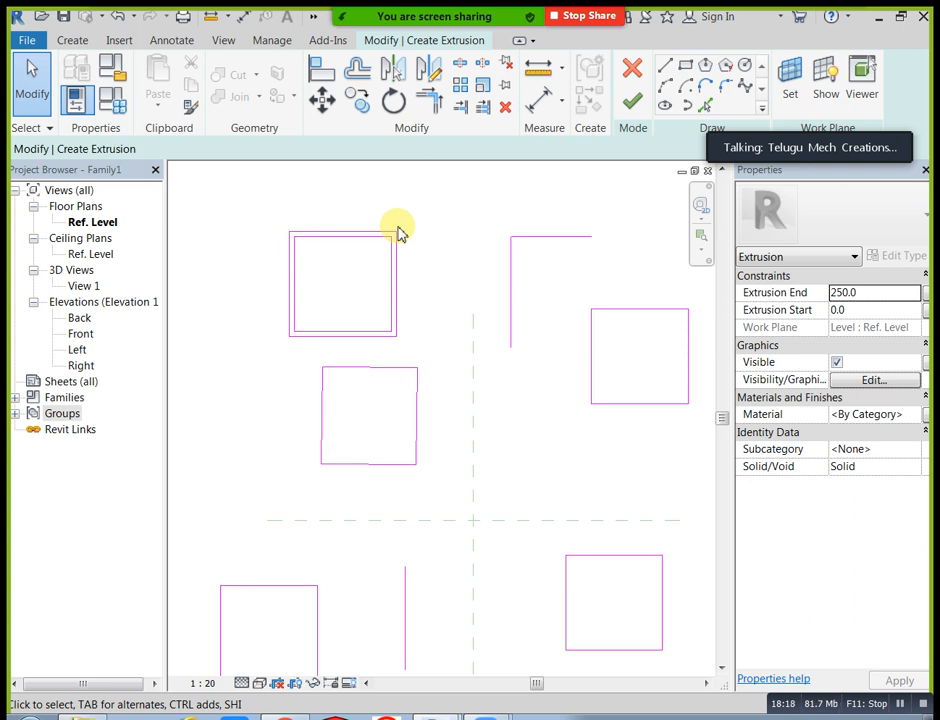
pyautogui.moveTo(432, 304); pyautogui.dragTo(447, 316, button='middle')
pyautogui.moveTo(316, 350)
pyautogui.mouseDown()
pyautogui.moveTo(411, 489)
pyautogui.moveTo(448, 503)
pyautogui.mouseUp()
pyautogui.moveTo(420, 47)
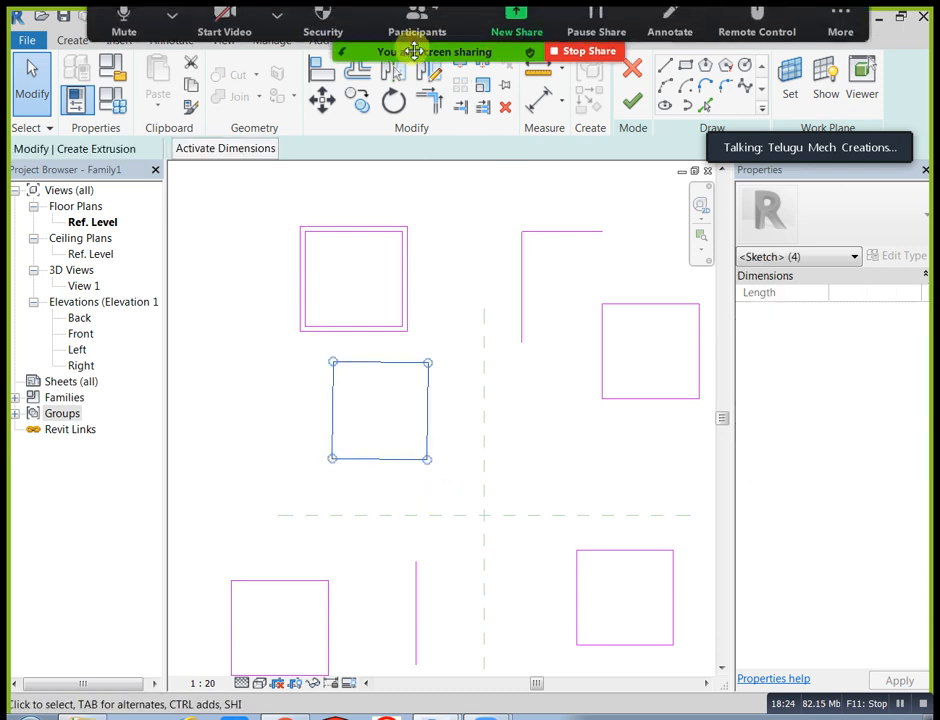
pyautogui.click(366, 88)
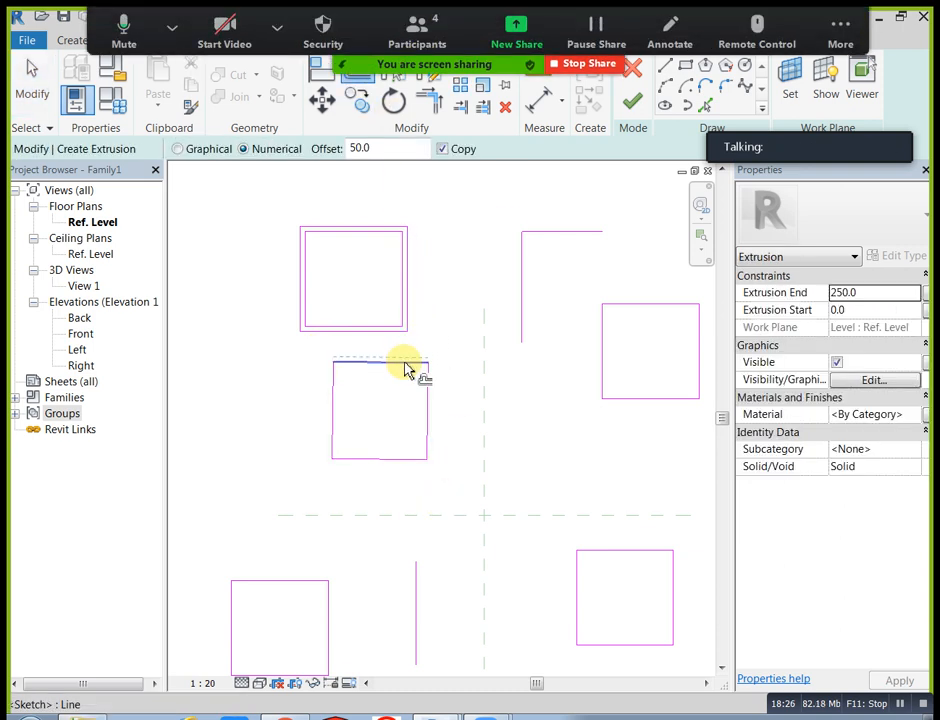
pyautogui.click(441, 149)
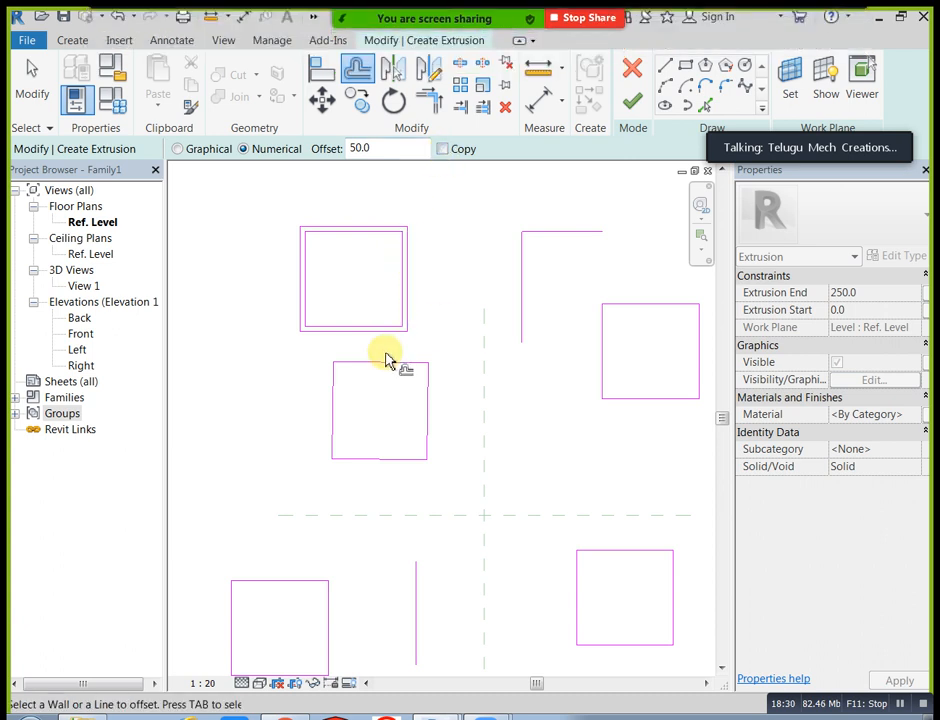
pyautogui.click(428, 405)
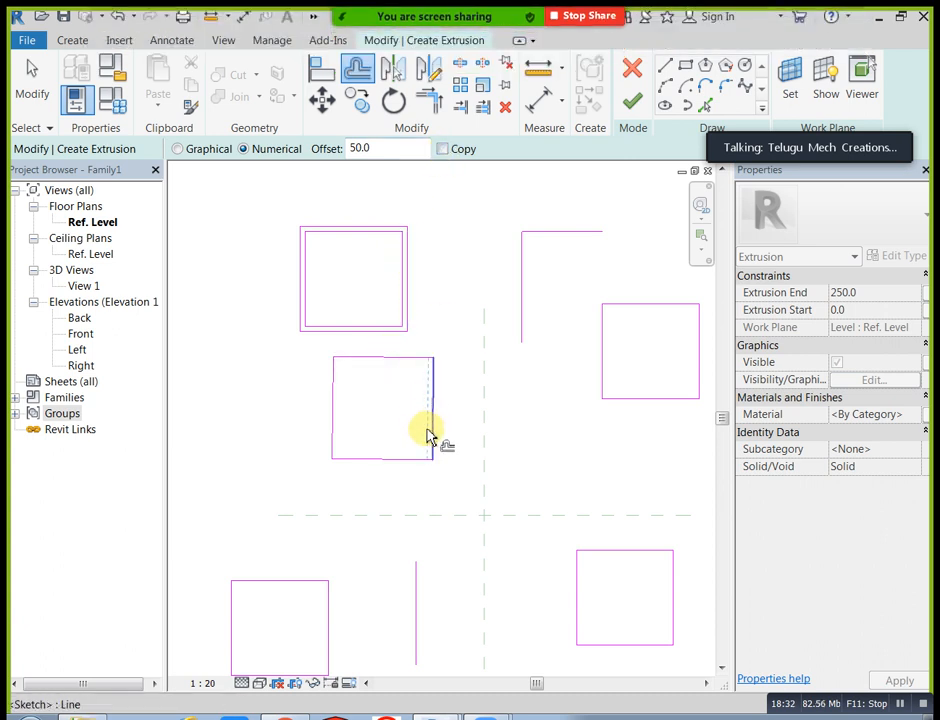
pyautogui.click(333, 422)
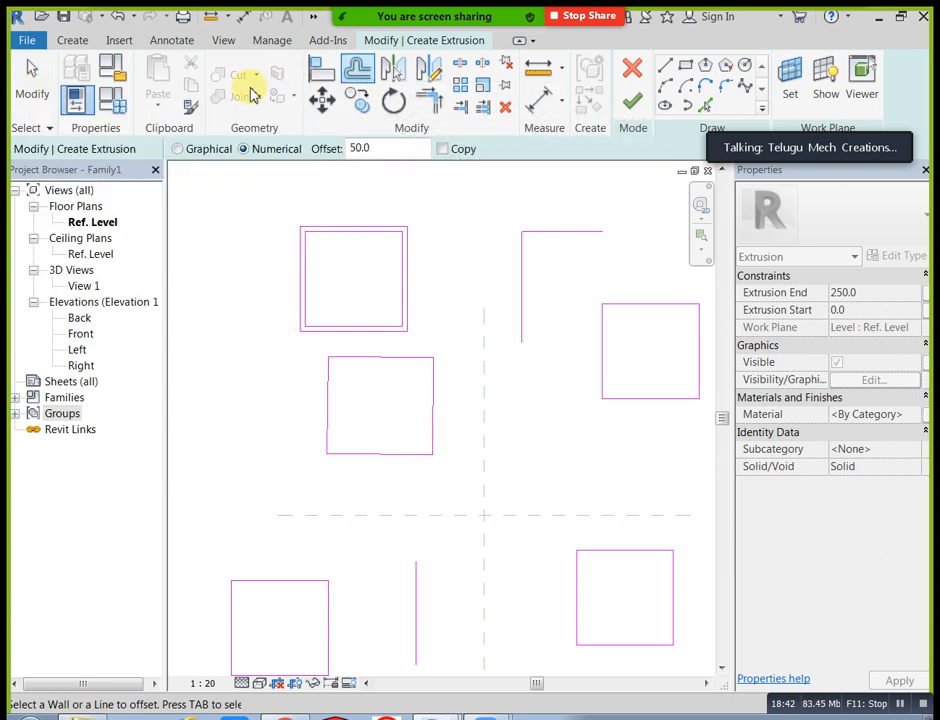
pyautogui.click(31, 100)
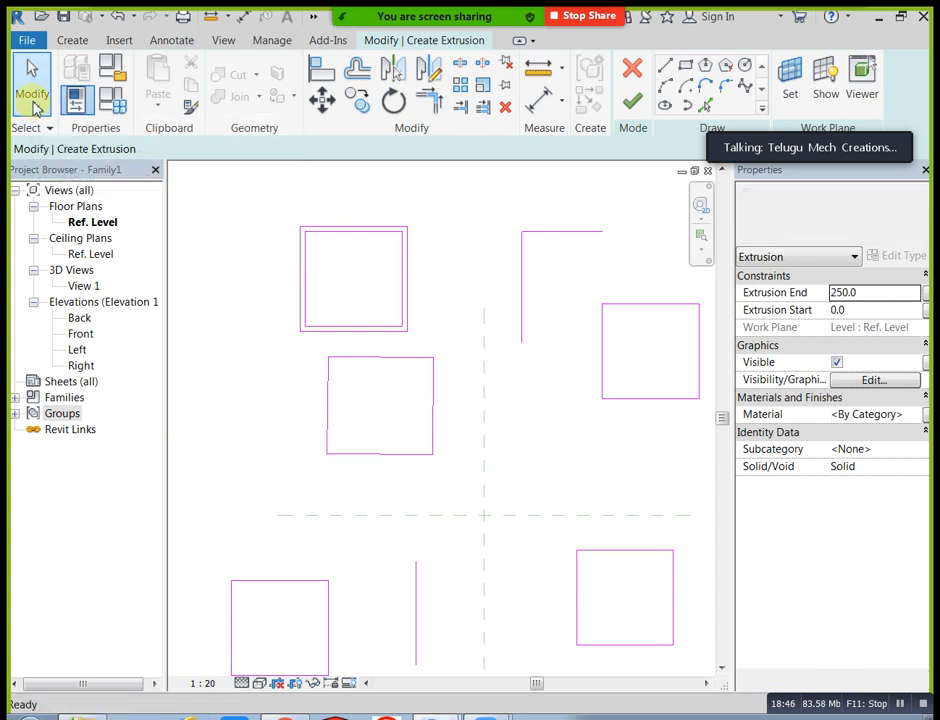
# Mirror a copy of the upper-right rectangle across a horizontal axis drawn just below it.
pyautogui.moveTo(413, 277)
pyautogui.mouseDown(button='middle')
pyautogui.moveTo(365, 279)
pyautogui.moveTo(417, 297)
pyautogui.mouseUp(button='middle')
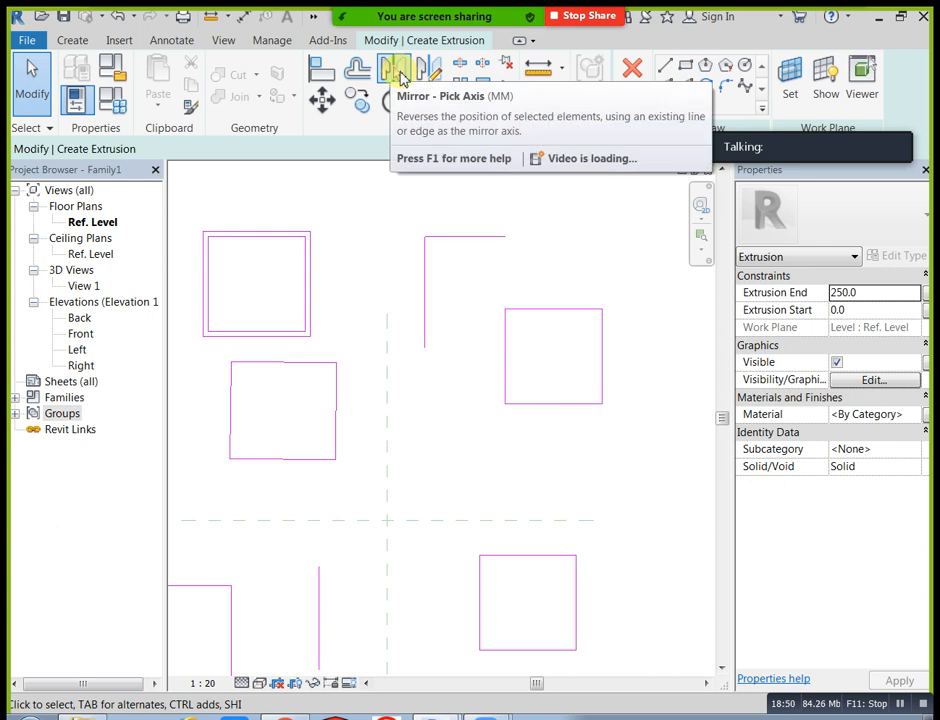
pyautogui.scroll(-2, 405, 424)
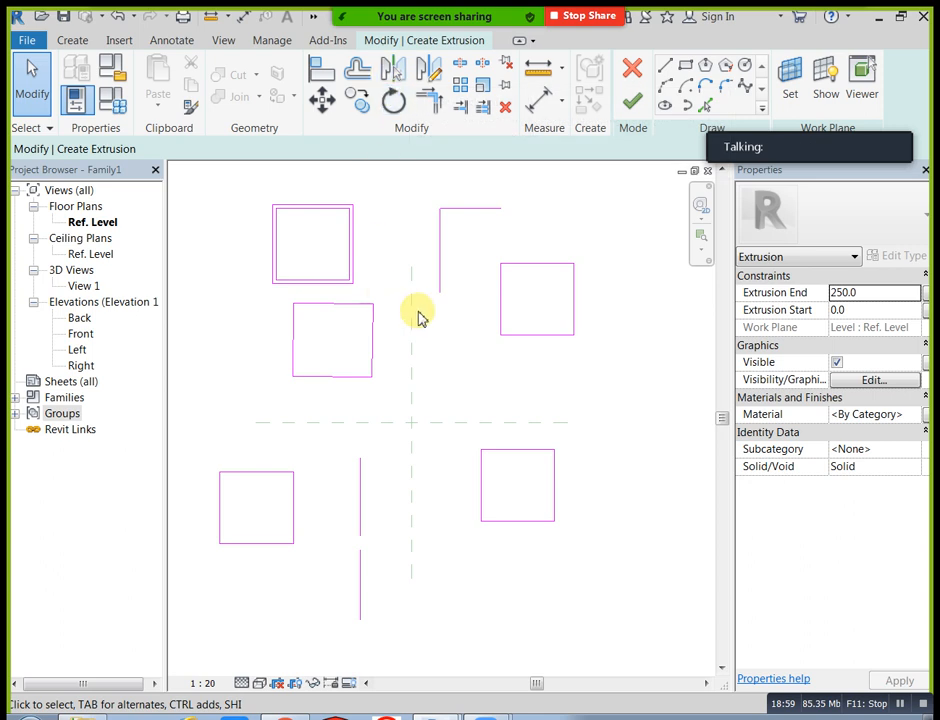
pyautogui.moveTo(474, 236); pyautogui.dragTo(594, 372)
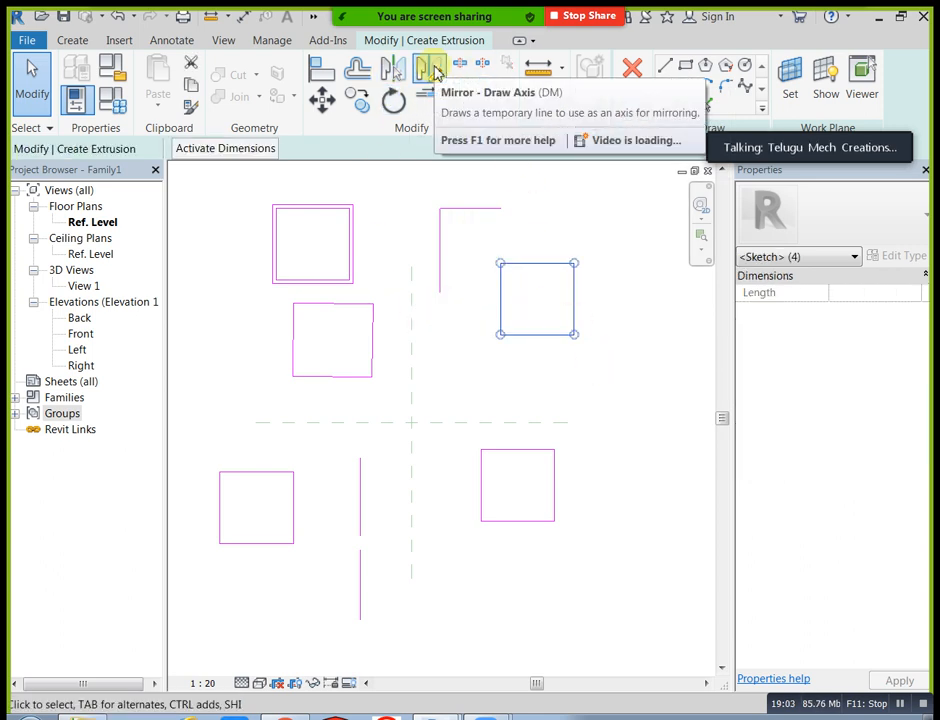
pyautogui.click(432, 71)
pyautogui.click(489, 364)
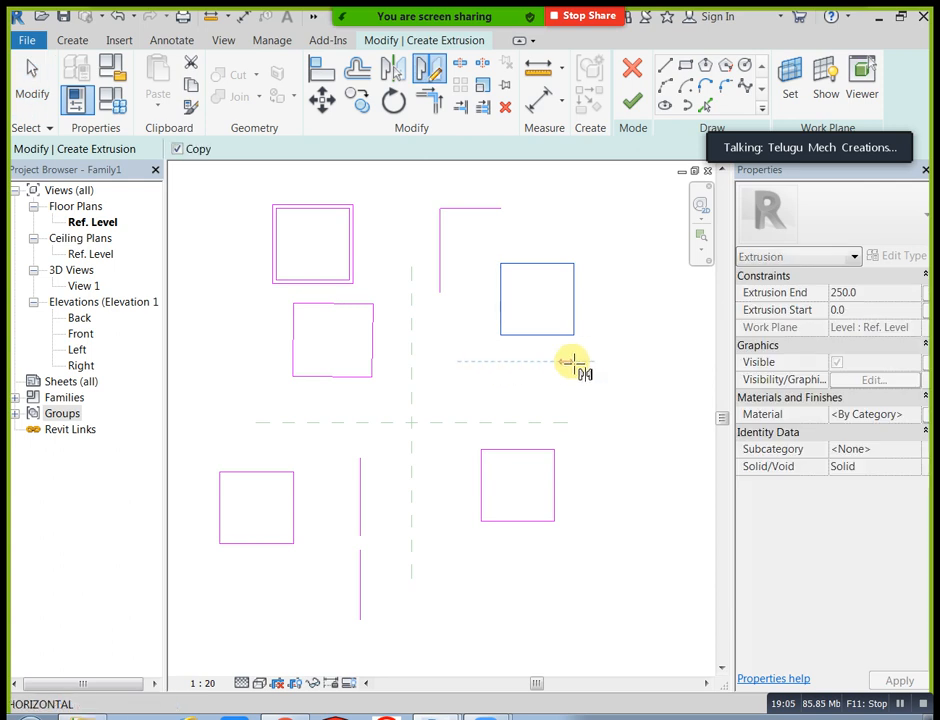
pyautogui.click(603, 365)
pyautogui.click(613, 350)
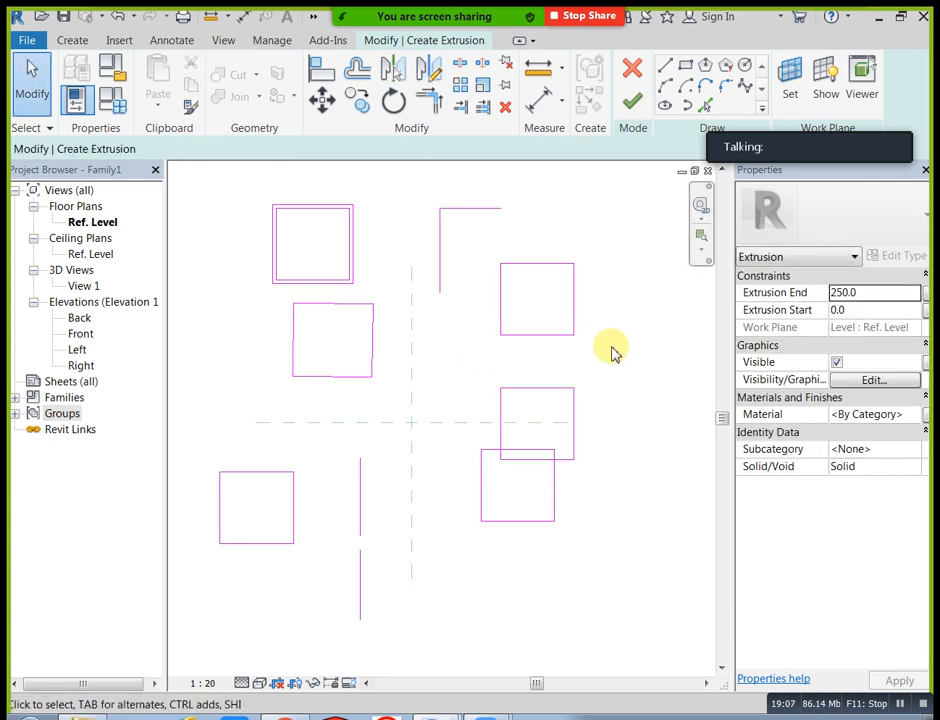
# Mirror copies of the upper-right rectangle and its mirrored copy about the Center (Left/Right) reference plane.
pyautogui.moveTo(528, 447)
pyautogui.mouseDown()
pyautogui.moveTo(575, 514)
pyautogui.moveTo(585, 485)
pyautogui.mouseUp()
pyautogui.click(397, 68)
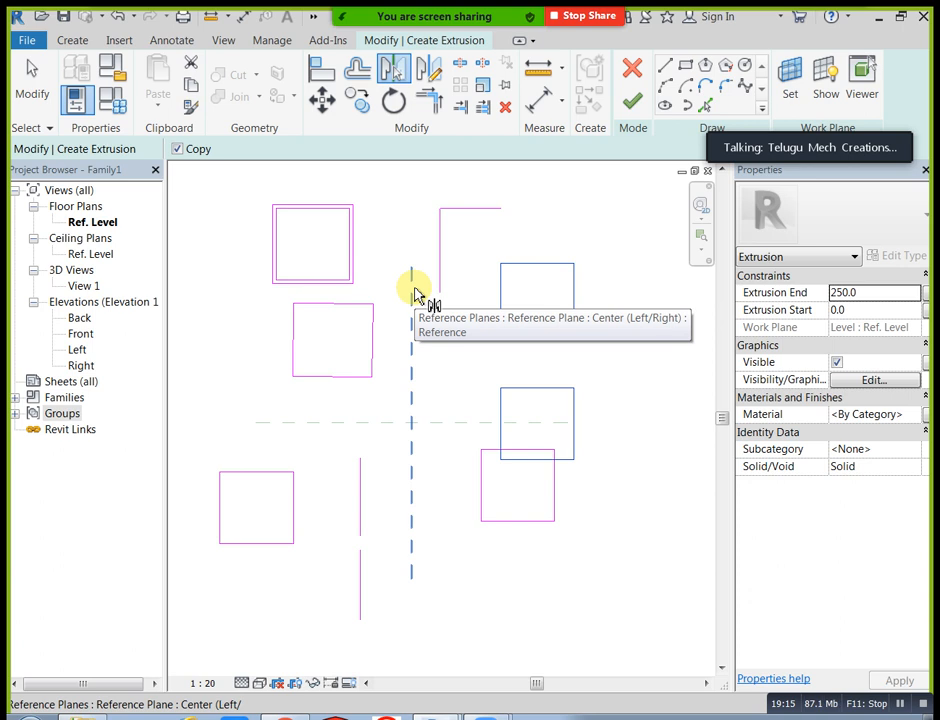
pyautogui.click(420, 305)
pyautogui.click(447, 342)
# Draw a vertical line about 880 mm long crossing the top edge of the upper-right rectangle near its right side.
pyautogui.scroll(-1, 452, 350)
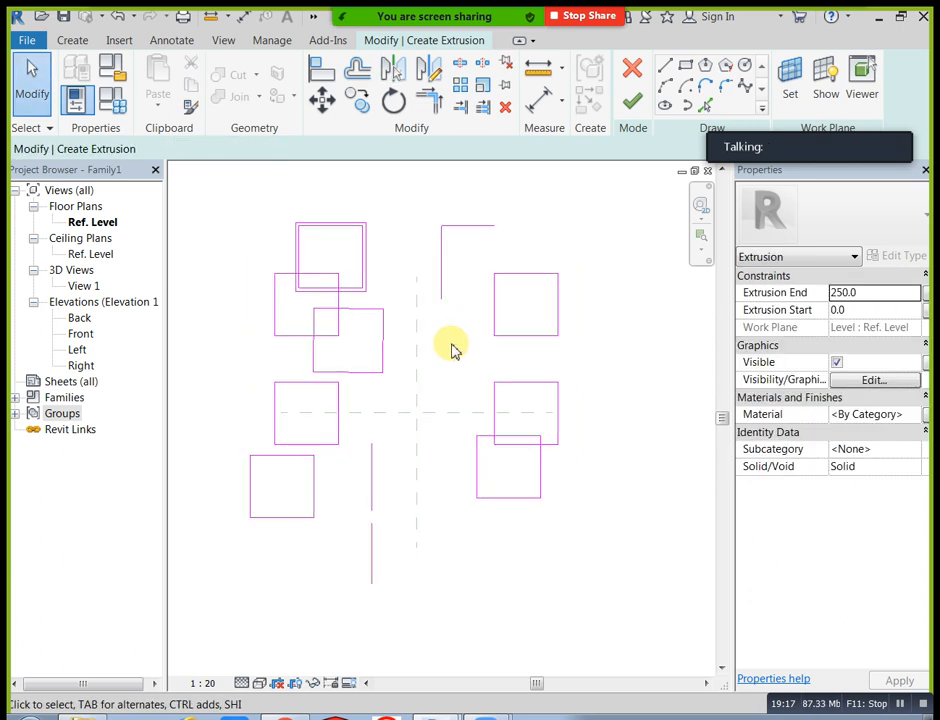
pyautogui.moveTo(451, 349); pyautogui.dragTo(470, 357, button='middle')
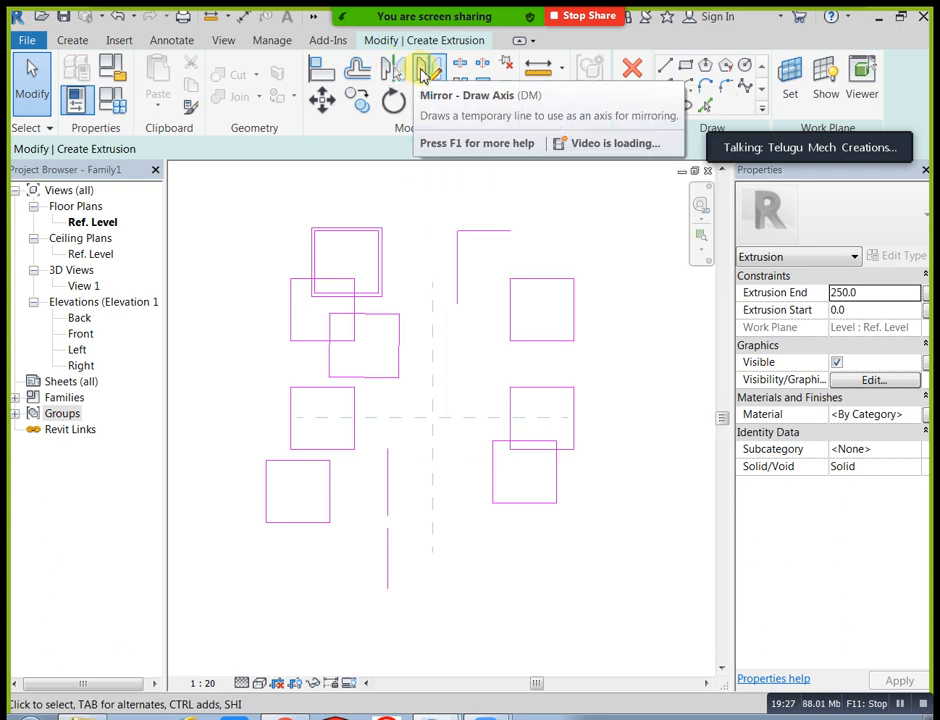
pyautogui.scroll(-1, 440, 272)
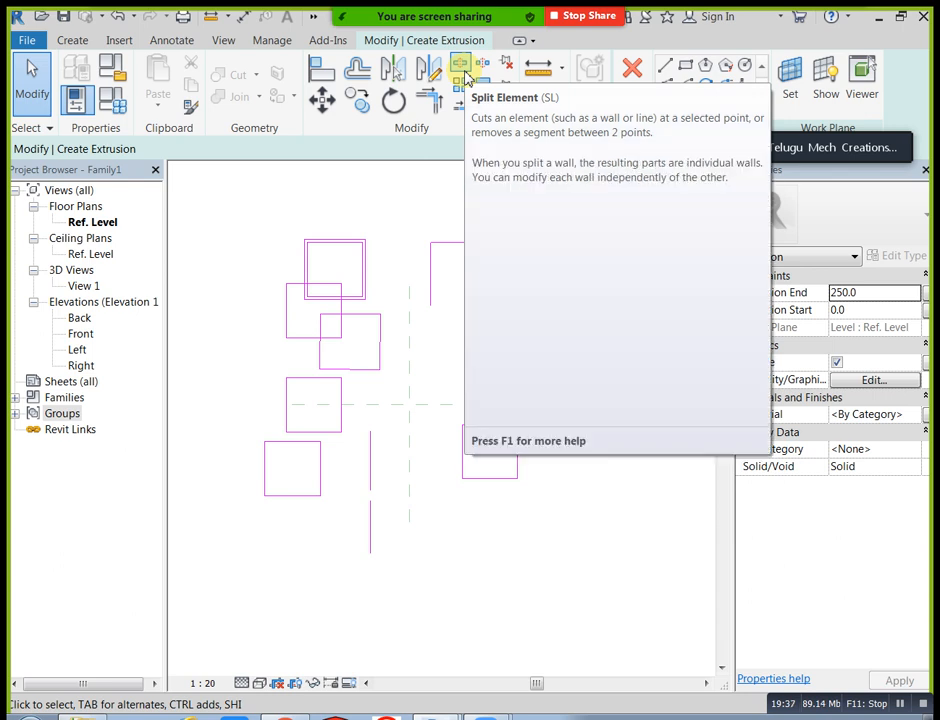
pyautogui.scroll(3, 472, 311)
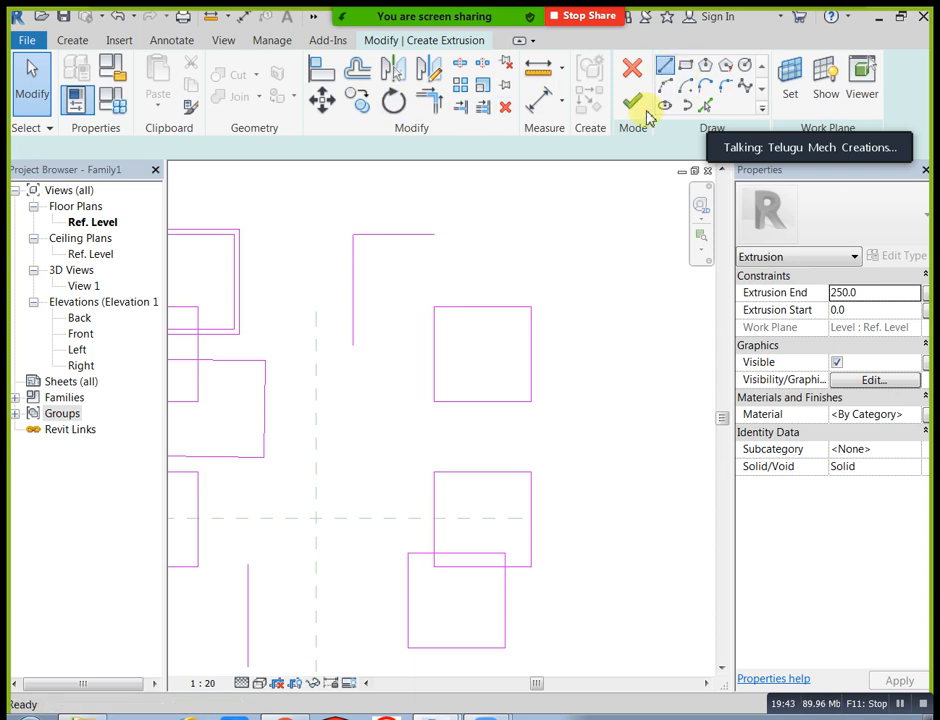
pyautogui.click(667, 73)
pyautogui.click(513, 345)
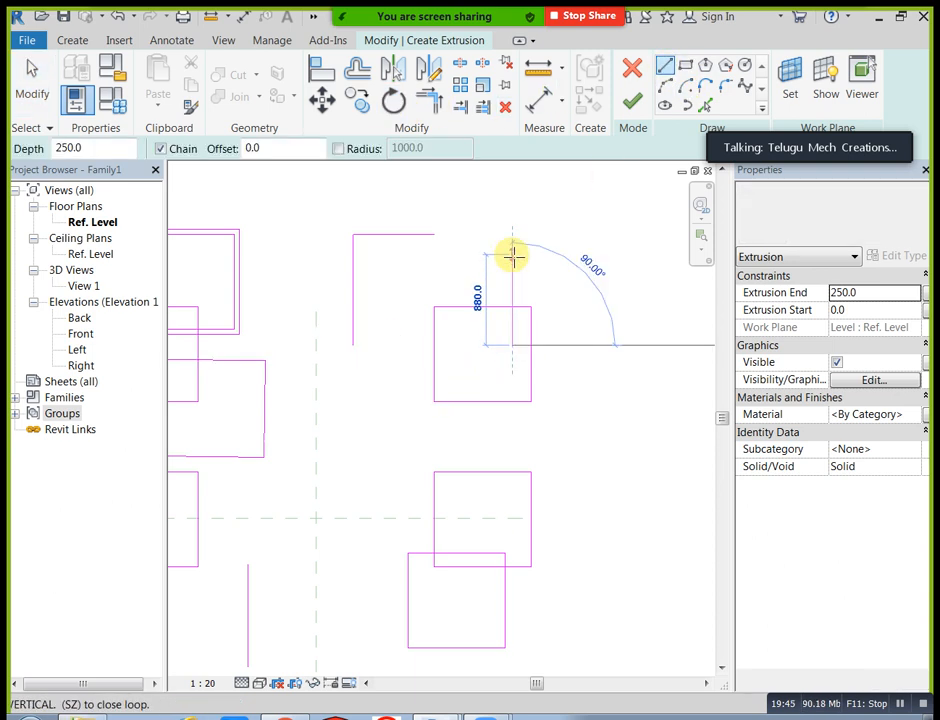
pyautogui.click(513, 256)
pyautogui.rightClick(585, 243)
pyautogui.click(622, 256)
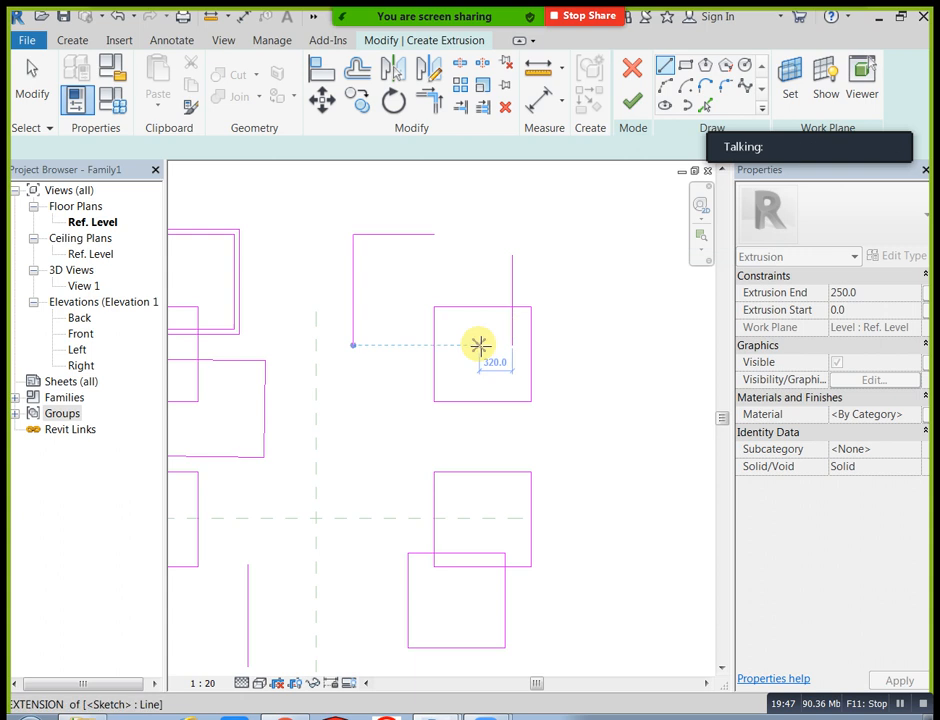
# Draw a second vertical line about 820 mm long across the same top edge, left of the first one.
pyautogui.click(468, 345)
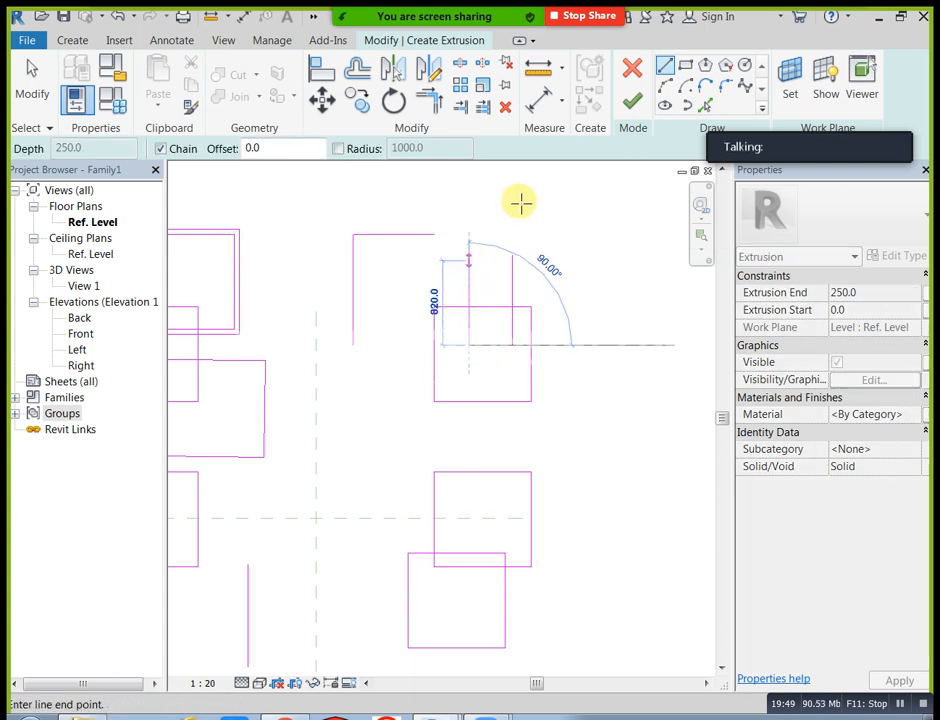
pyautogui.click(516, 206)
pyautogui.press('Escape')
pyautogui.press('Escape')
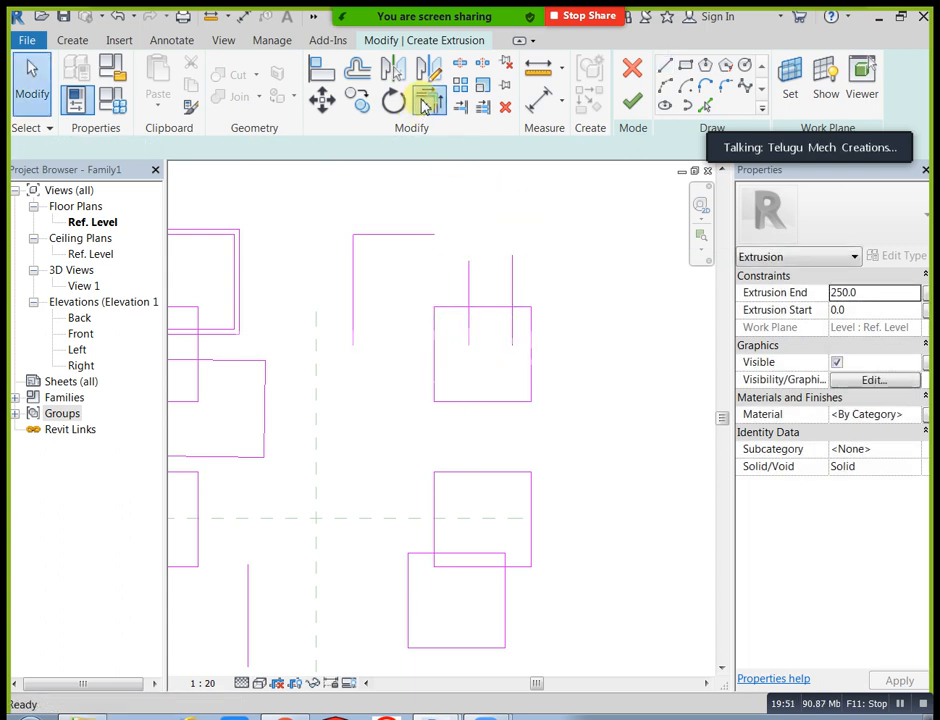
# Trim the upper-right rectangle's top edge to corners with the two vertical lines, keeping the part between them and the lines' lower portions.
pyautogui.click(425, 105)
pyautogui.scroll(3, 514, 352)
pyautogui.click(474, 264)
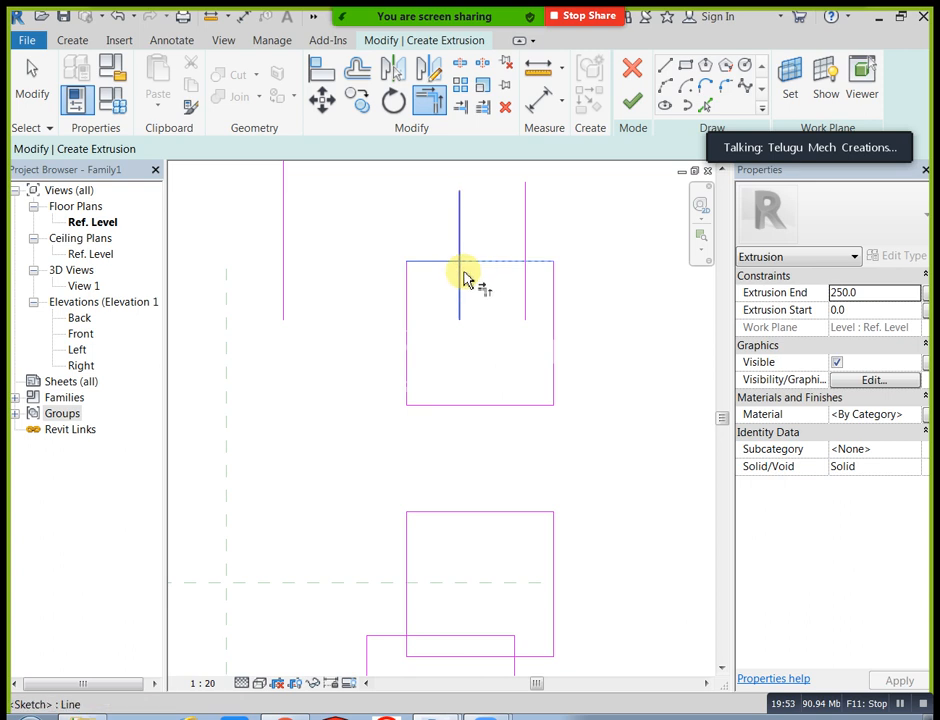
pyautogui.click(521, 276)
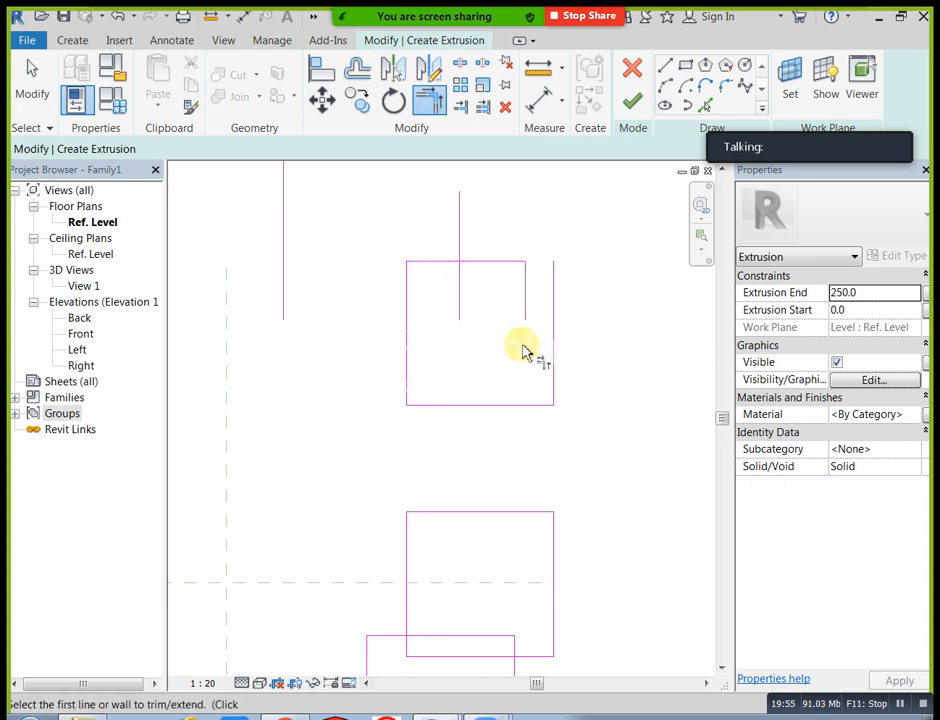
pyautogui.click(458, 295)
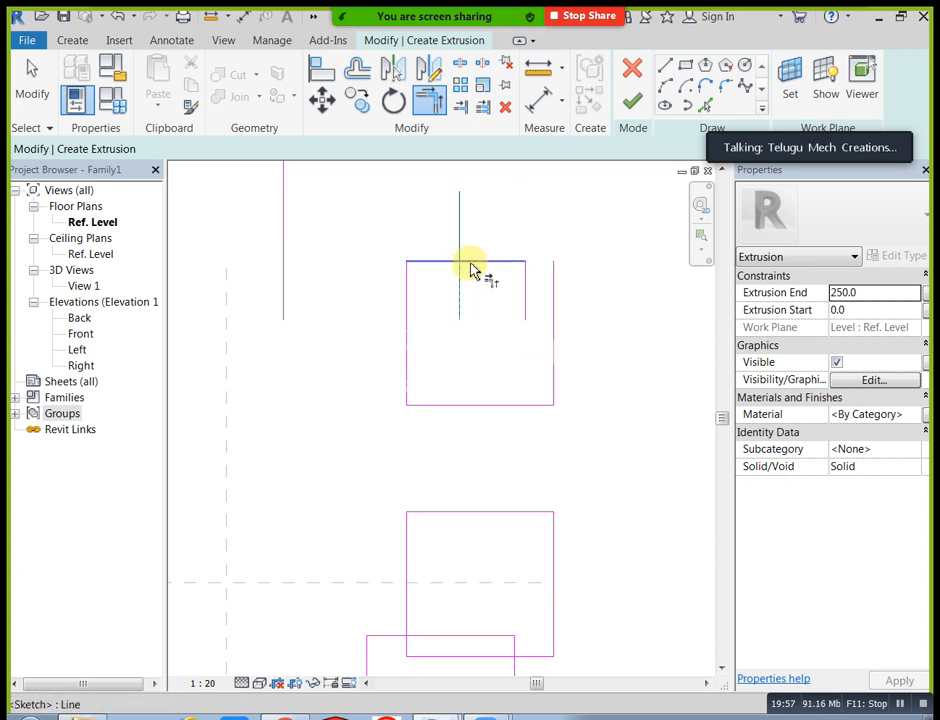
pyautogui.click(478, 264)
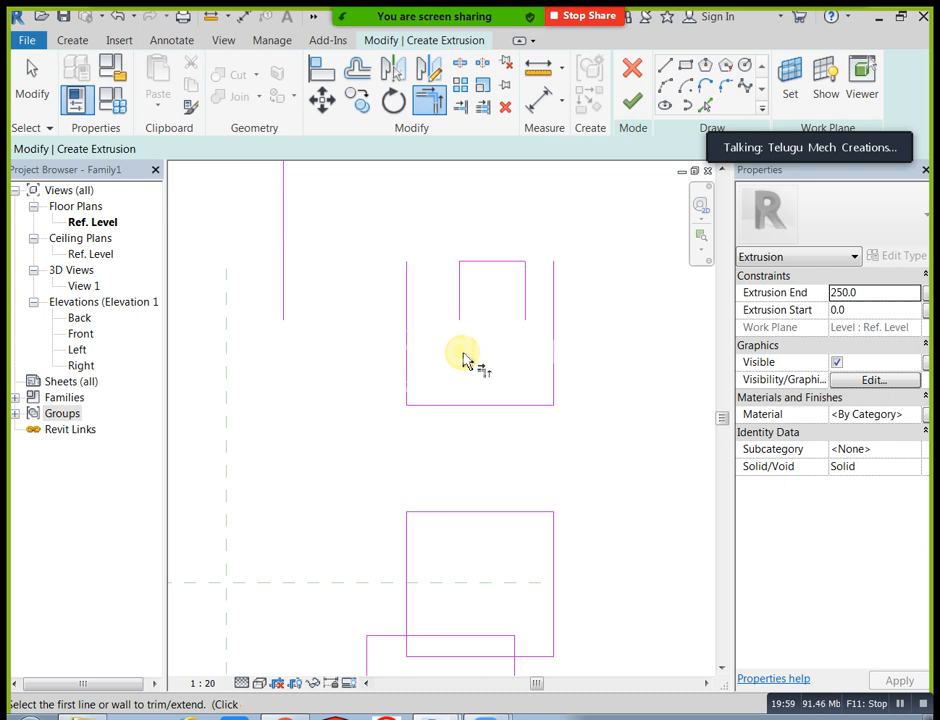
pyautogui.press('Escape')
# Split the short top line about 180 mm from its right end and the right inner vertical line about 140 mm below its top.
pyautogui.scroll(2, 495, 306)
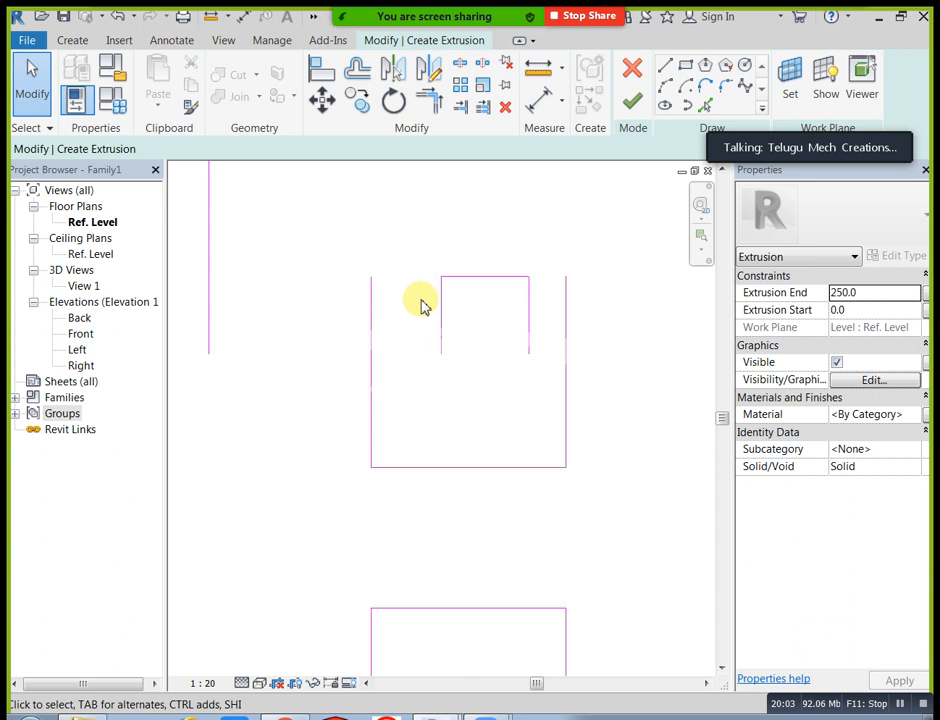
pyautogui.scroll(1, 488, 290)
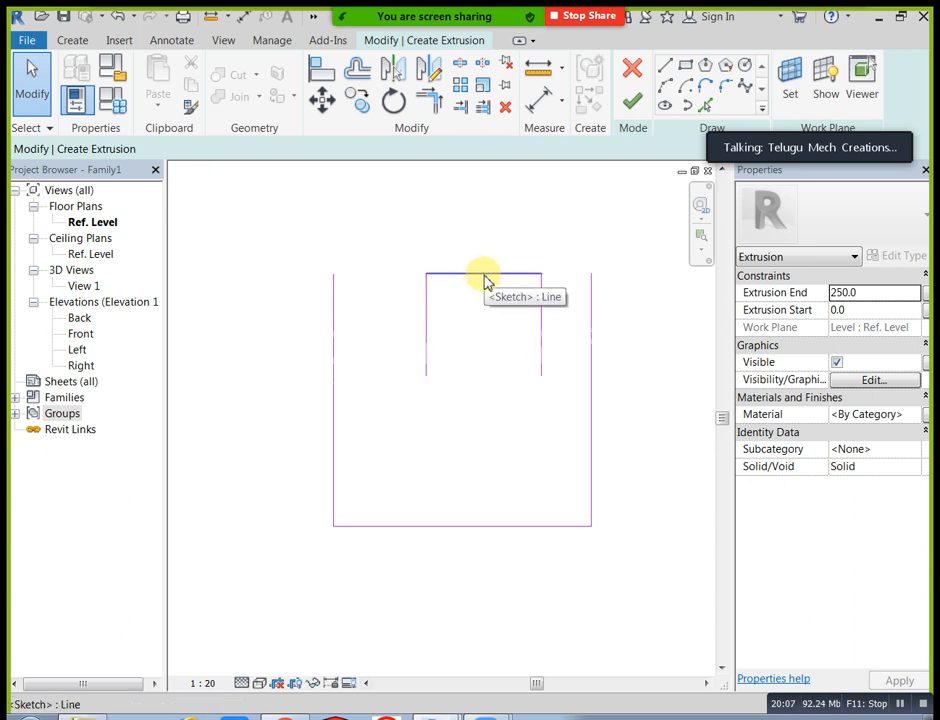
pyautogui.click(459, 62)
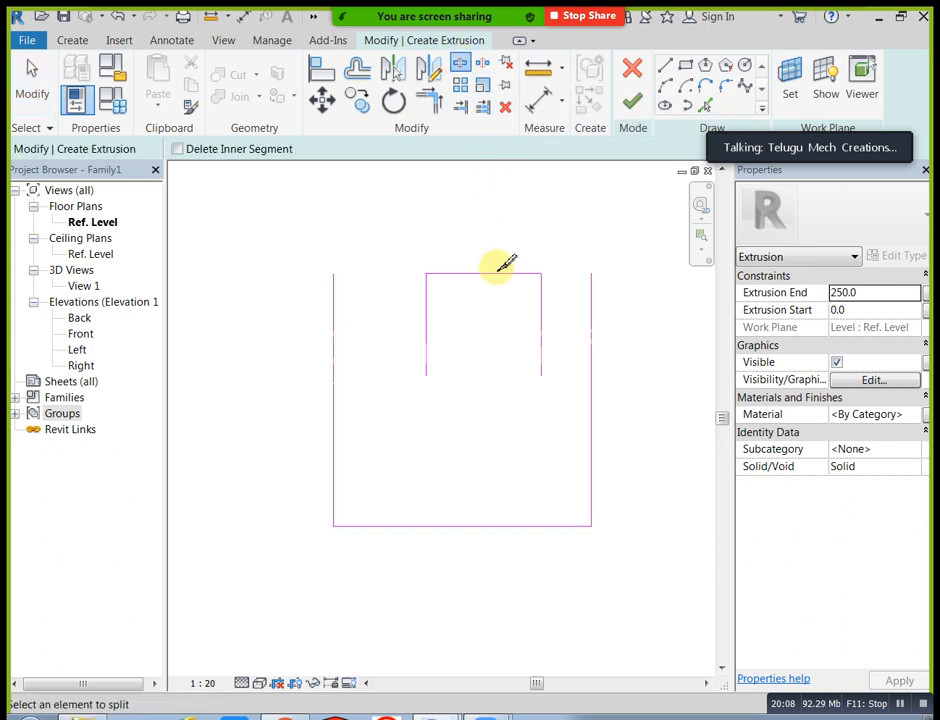
pyautogui.click(492, 272)
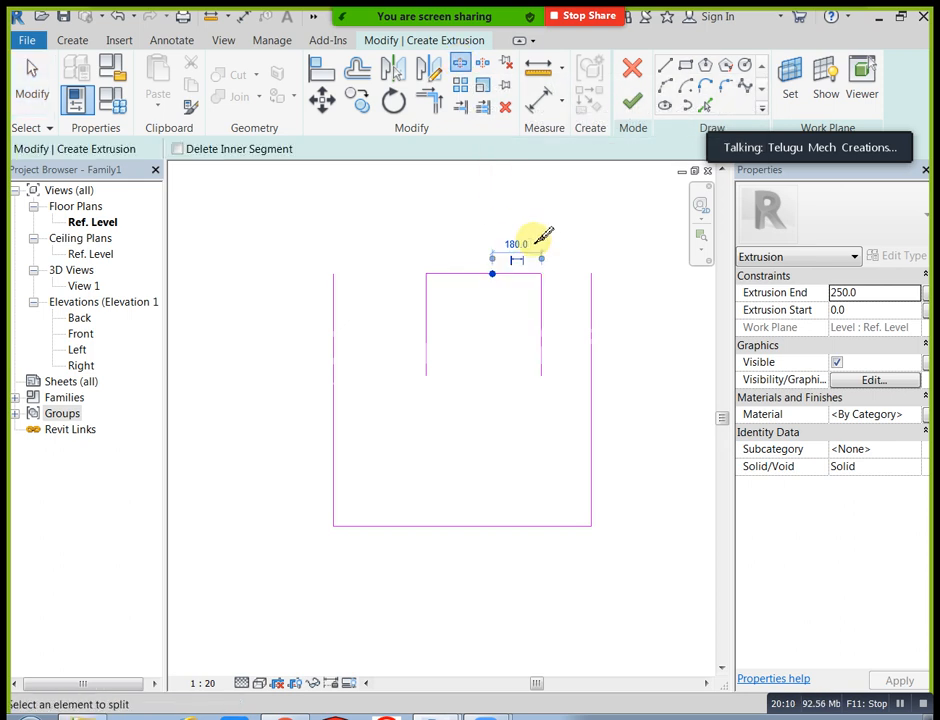
pyautogui.click(541, 312)
pyautogui.press('Escape')
pyautogui.press('Escape')
# Select the segments of the split inner lines one at a time to check that they are separate pieces.
pyautogui.click(541, 292)
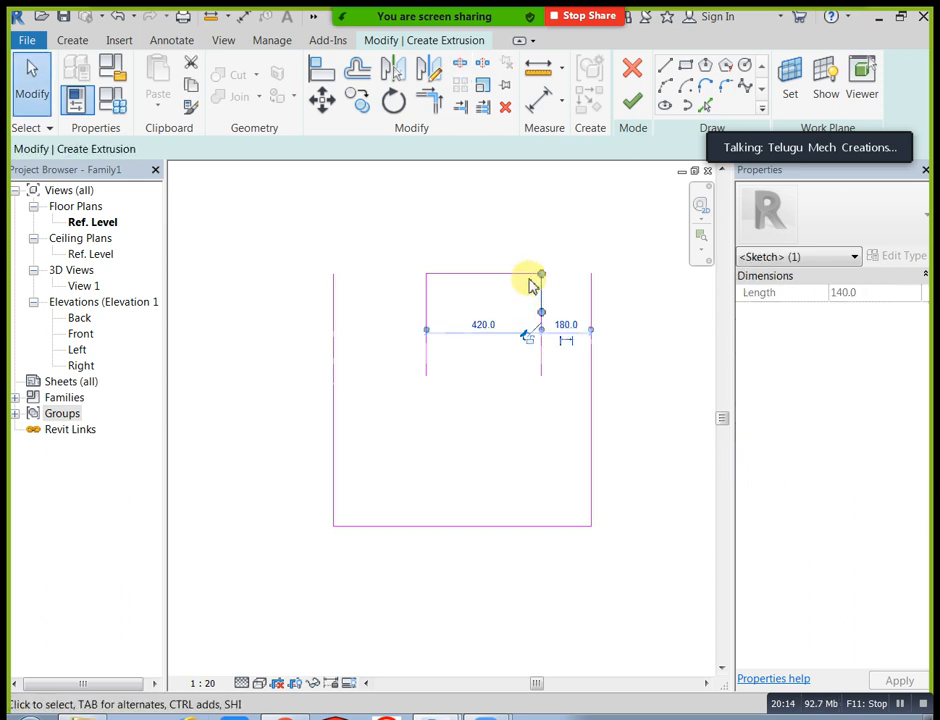
pyautogui.click(530, 274)
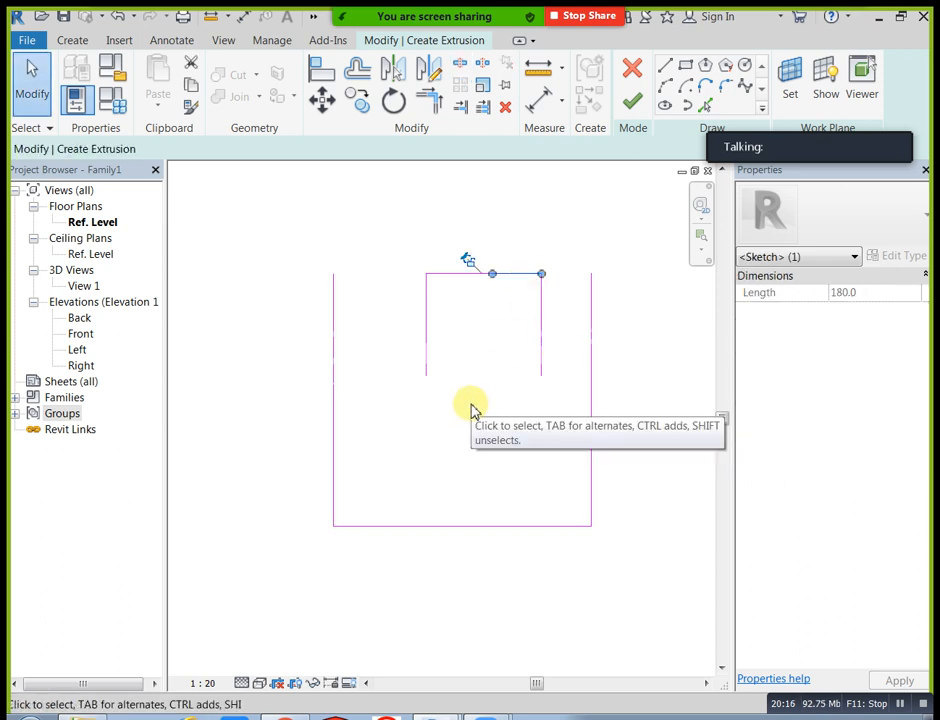
pyautogui.click(473, 409)
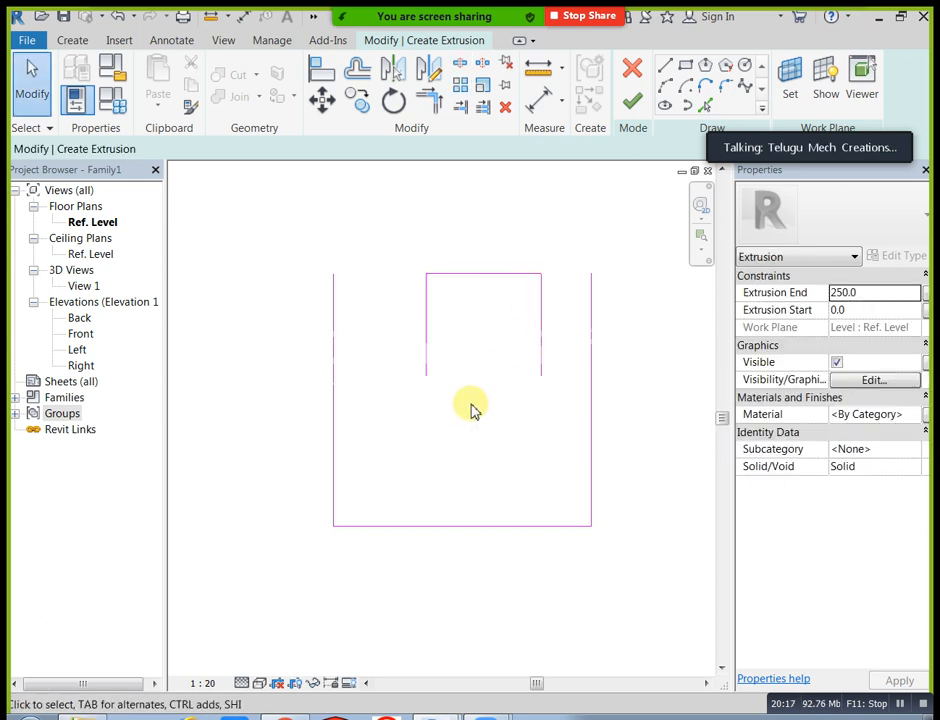
pyautogui.click(522, 274)
pyautogui.click(464, 274)
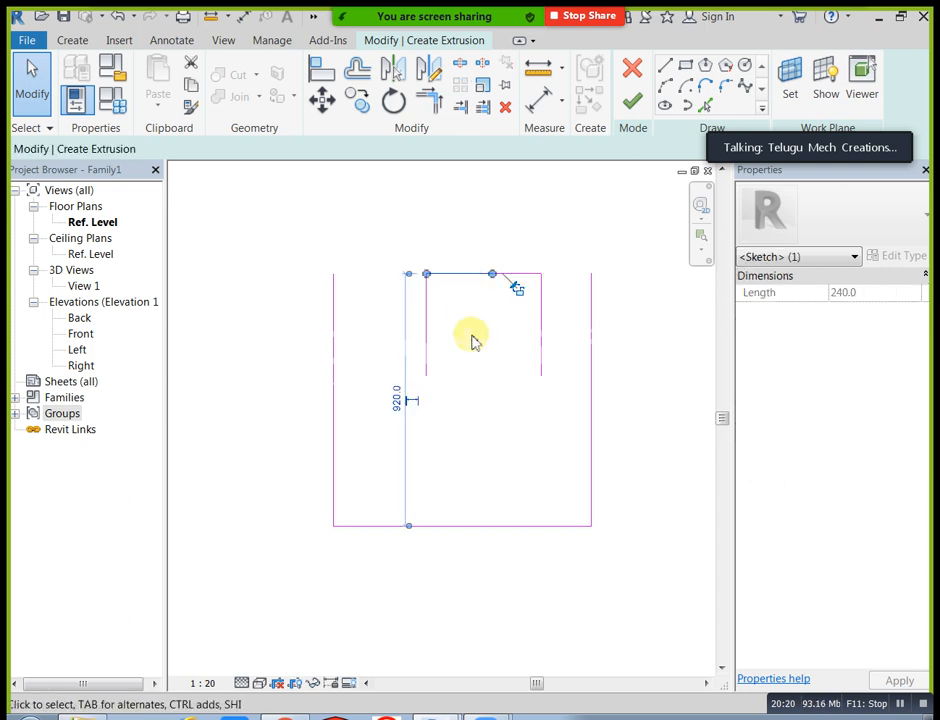
pyautogui.click(474, 341)
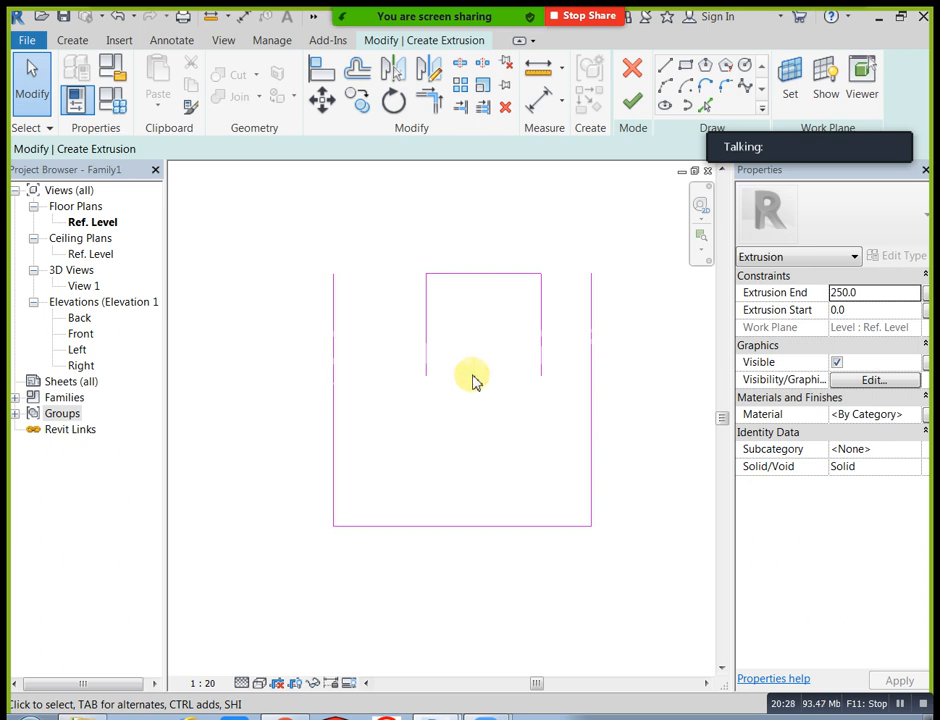
pyautogui.scroll(-2, 450, 370)
pyautogui.scroll(-1, 443, 390)
pyautogui.moveTo(440, 394); pyautogui.dragTo(476, 382, button='middle')
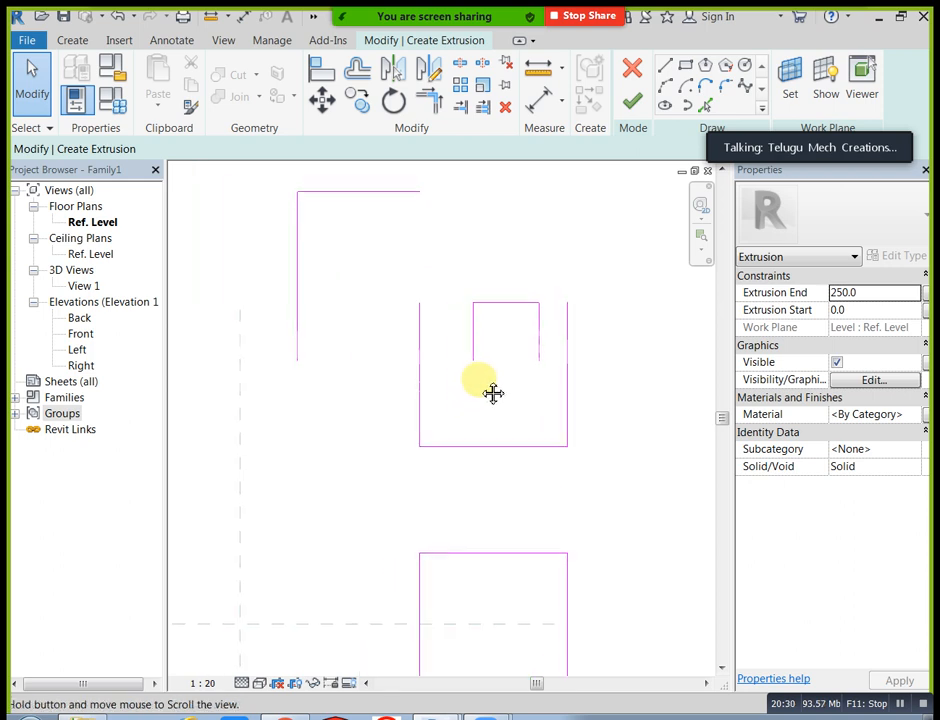
pyautogui.scroll(-2, 482, 376)
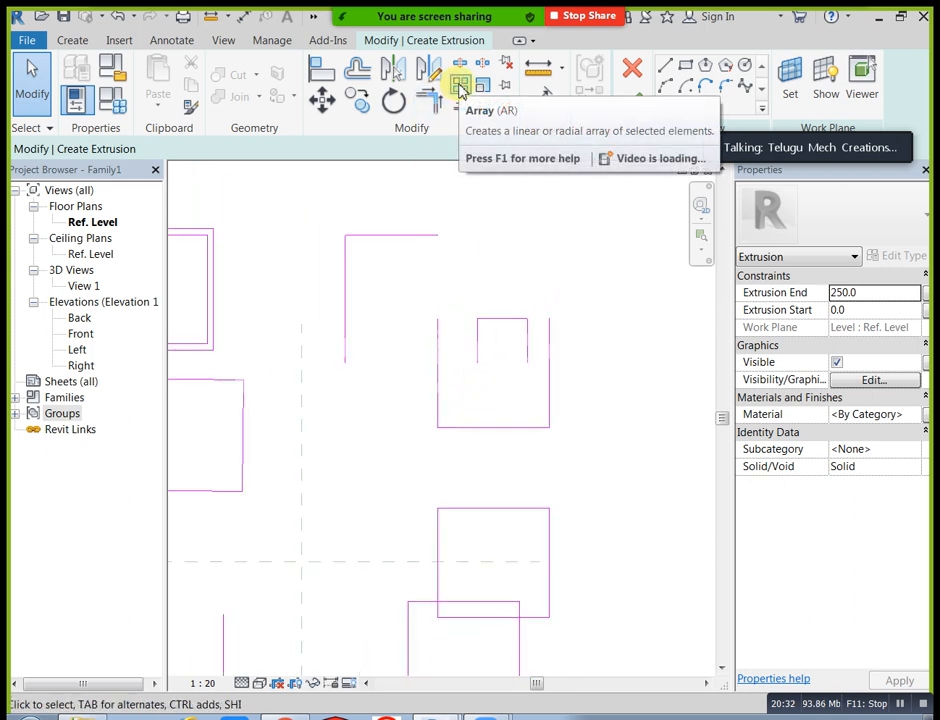
pyautogui.moveTo(424, 287)
pyautogui.mouseDown()
pyautogui.moveTo(447, 340)
pyautogui.moveTo(586, 478)
pyautogui.moveTo(575, 465)
pyautogui.mouseUp()
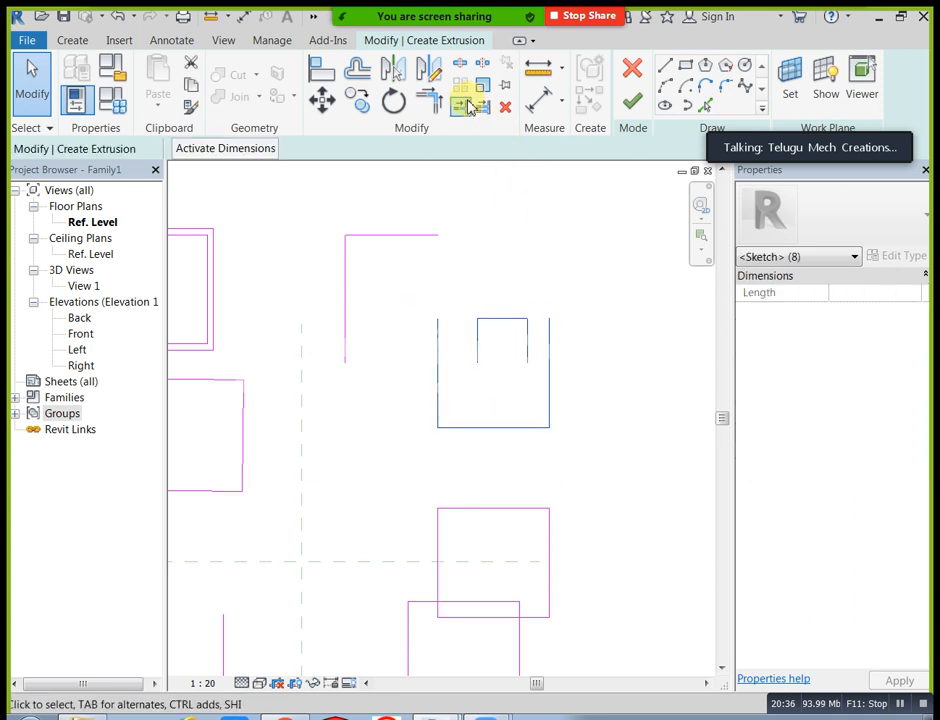
pyautogui.click(474, 208)
# Scale the lower-left rectangle numerically by a factor of 3 about an origin picked inside it.
pyautogui.scroll(-2, 554, 306)
pyautogui.moveTo(474, 402); pyautogui.dragTo(572, 417, button='middle')
pyautogui.scroll(1, 285, 408)
pyautogui.moveTo(625, 613)
pyautogui.mouseDown(button='middle')
pyautogui.moveTo(648, 441)
pyautogui.moveTo(616, 434)
pyautogui.mouseUp(button='middle')
pyautogui.scroll(1, 182, 434)
pyautogui.moveTo(247, 460); pyautogui.dragTo(375, 389, button='middle')
pyautogui.moveTo(341, 331)
pyautogui.mouseDown()
pyautogui.moveTo(388, 413)
pyautogui.moveTo(472, 495)
pyautogui.moveTo(496, 503)
pyautogui.mouseUp()
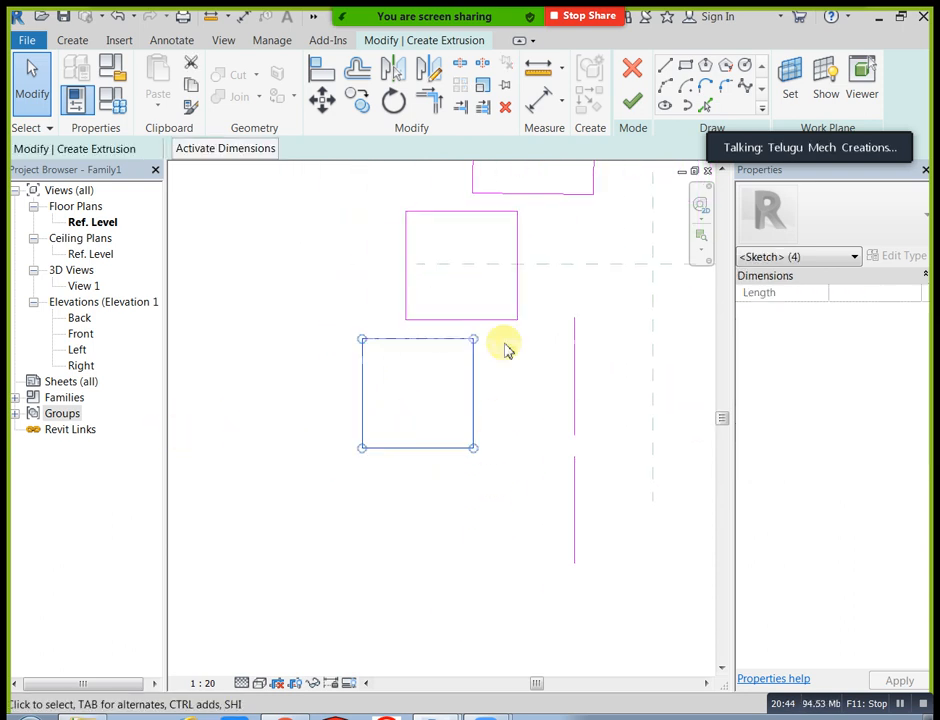
pyautogui.click(482, 84)
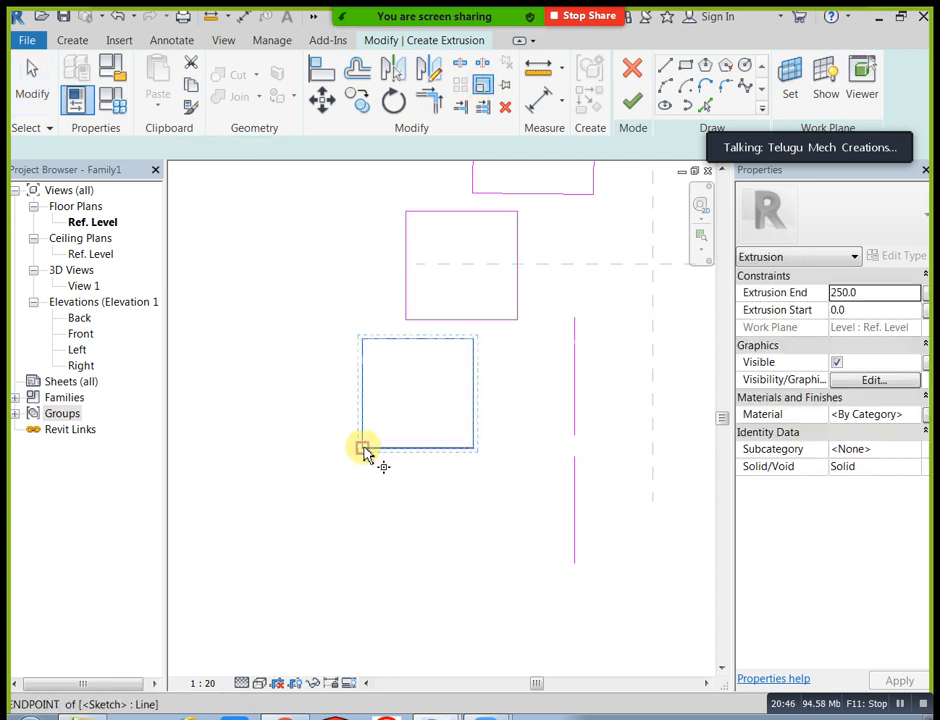
pyautogui.click(363, 449)
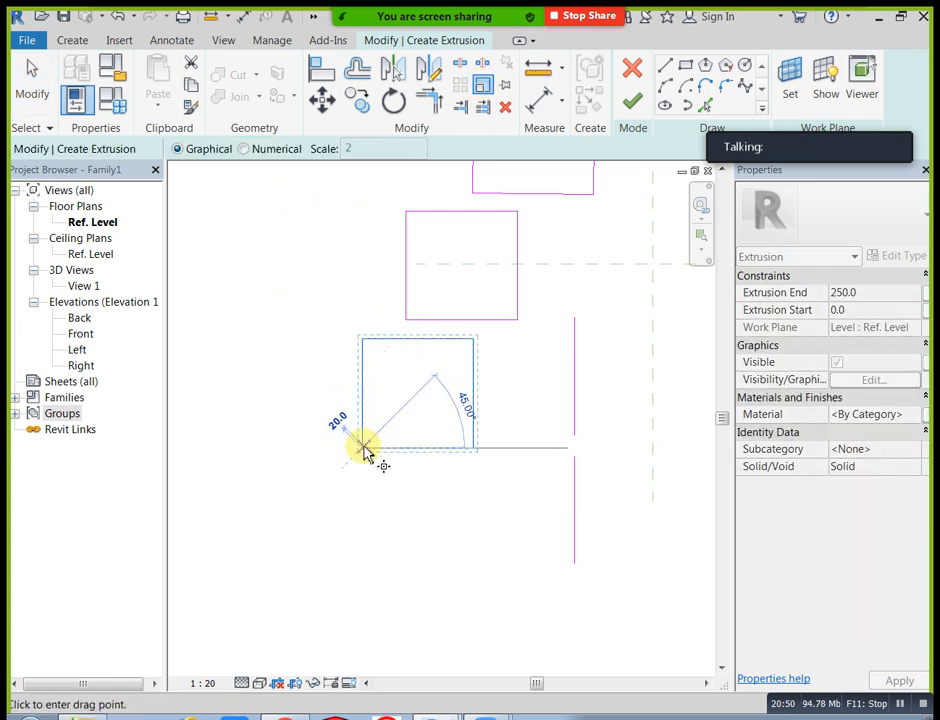
pyautogui.click(243, 148)
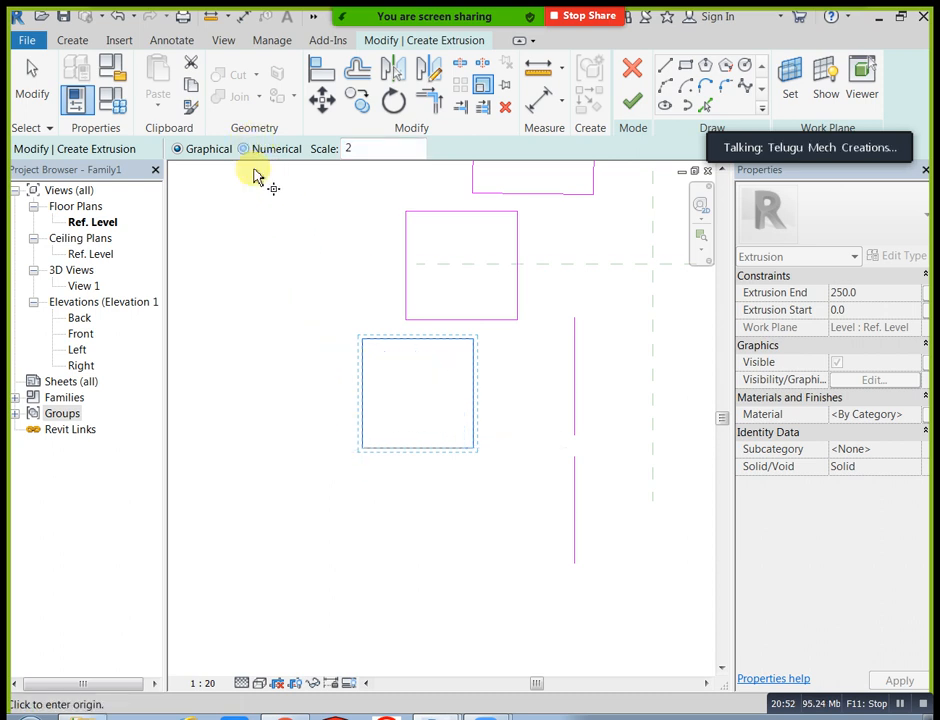
pyautogui.doubleClick(386, 149)
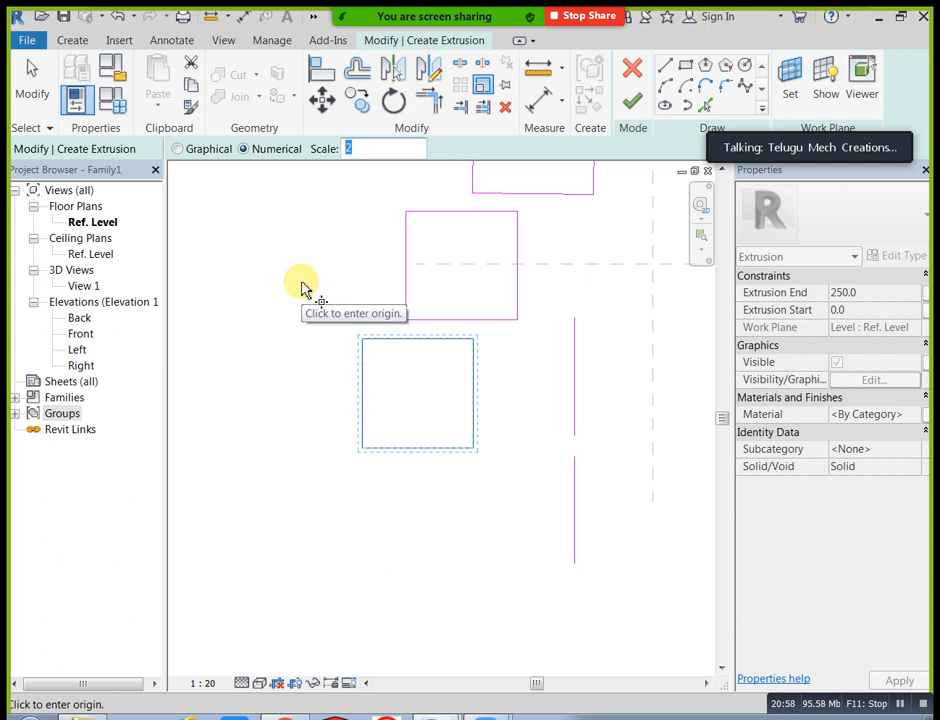
pyautogui.write('2')
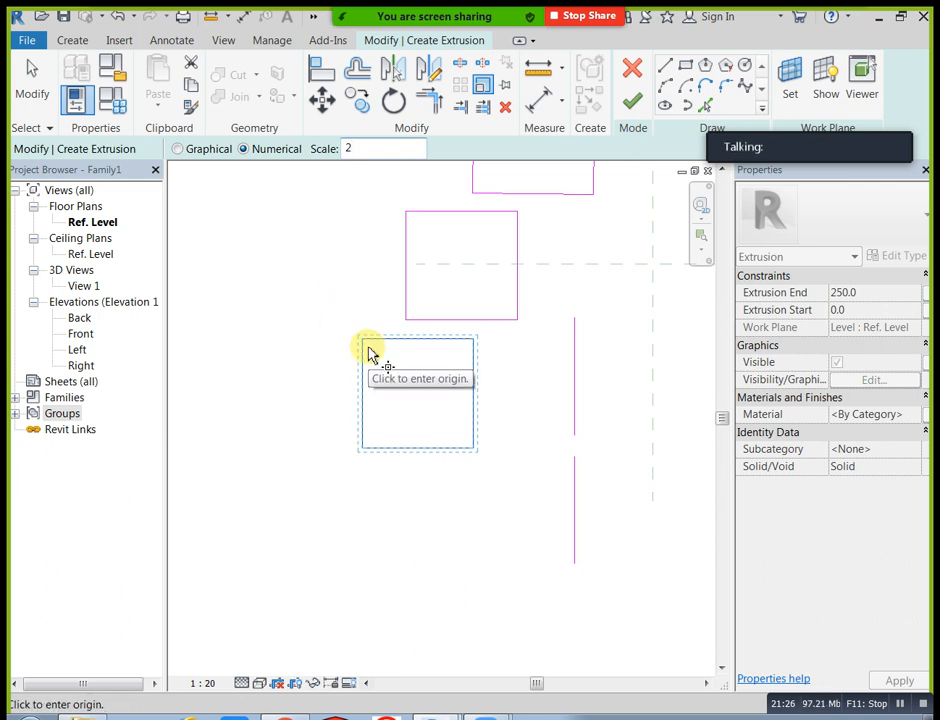
pyautogui.moveTo(382, 148); pyautogui.dragTo(285, 159)
pyautogui.write('3')
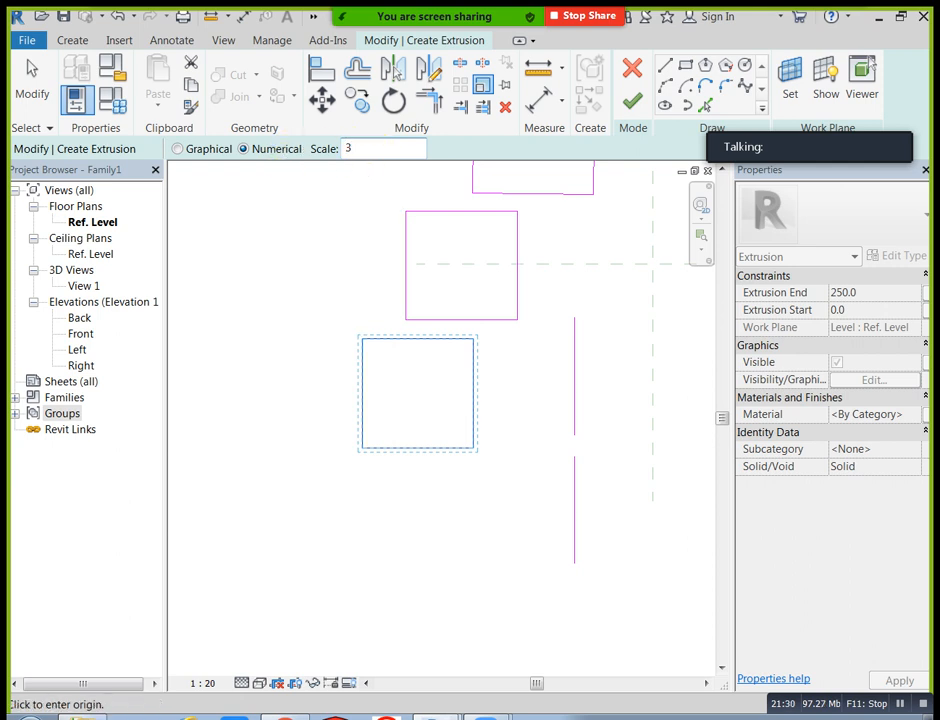
pyautogui.click(403, 372)
pyautogui.press('Escape')
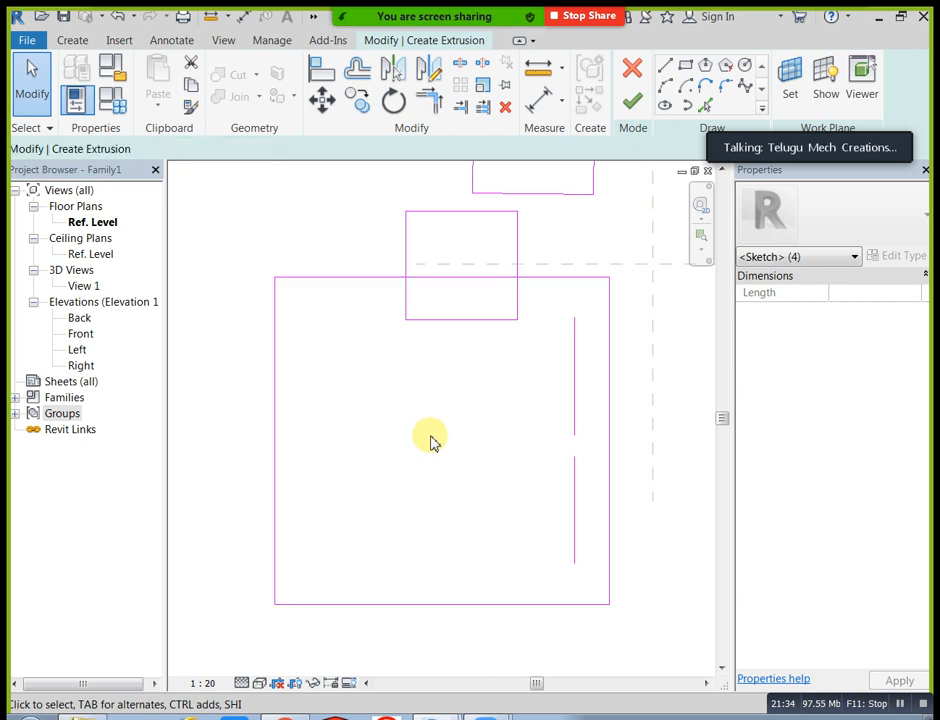
pyautogui.scroll(-1, 430, 430)
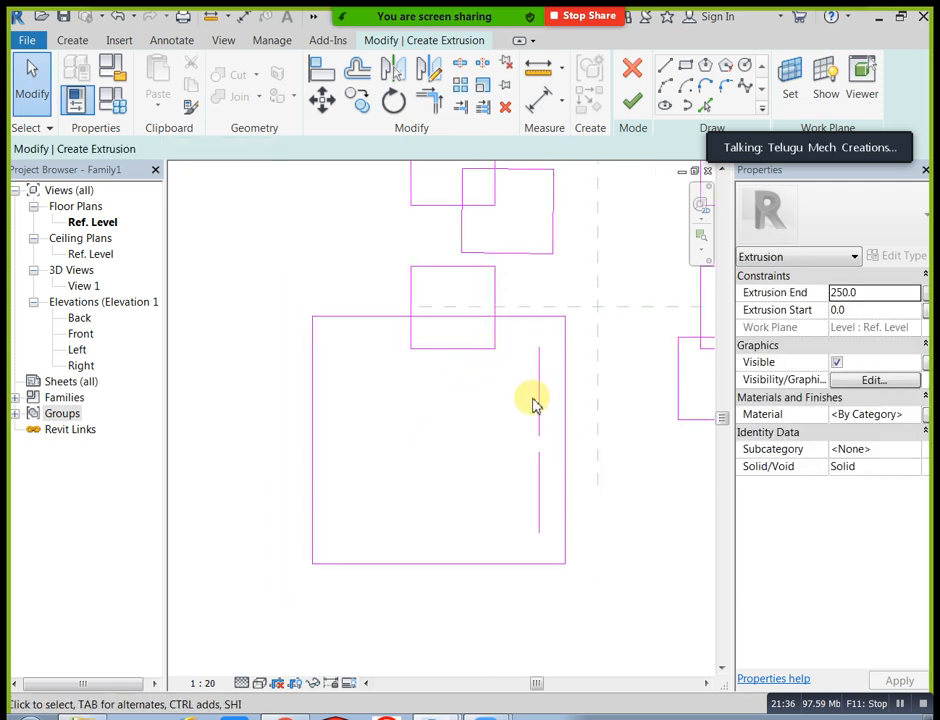
pyautogui.scroll(-2, 535, 405)
pyautogui.moveTo(535, 405); pyautogui.dragTo(487, 443, button='middle')
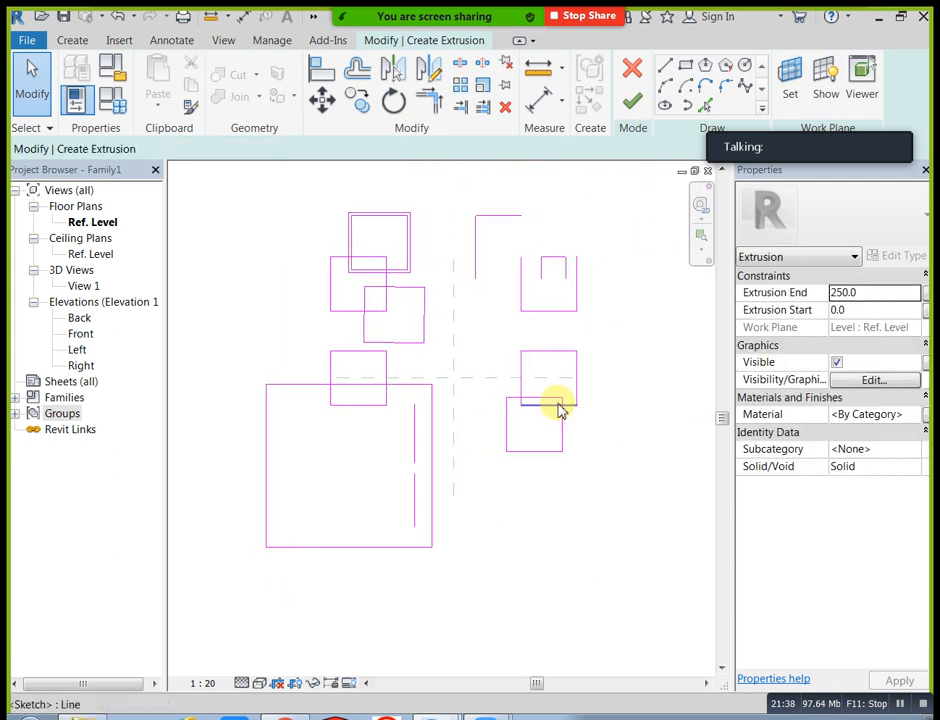
pyautogui.moveTo(556, 294); pyautogui.dragTo(522, 369, button='middle')
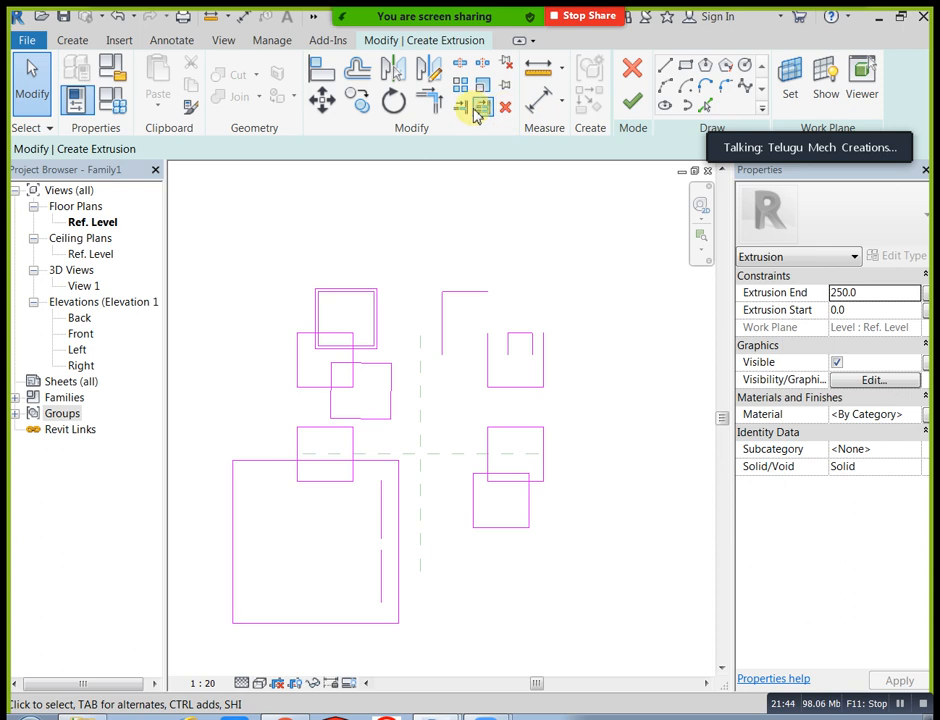
pyautogui.click(460, 106)
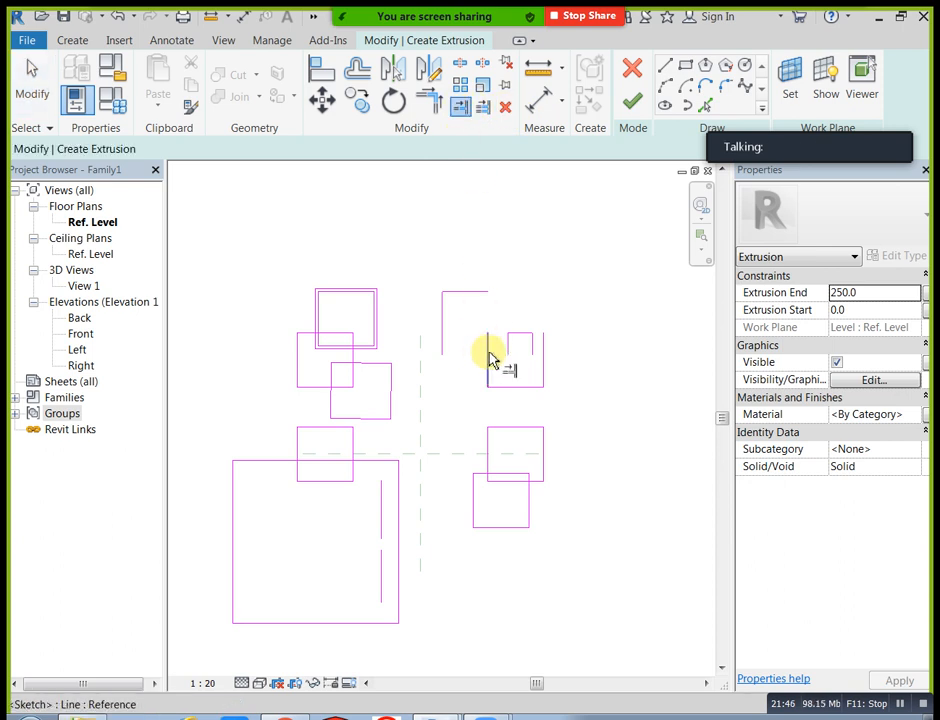
pyautogui.click(488, 360)
pyautogui.press('Escape')
pyautogui.press('Escape')
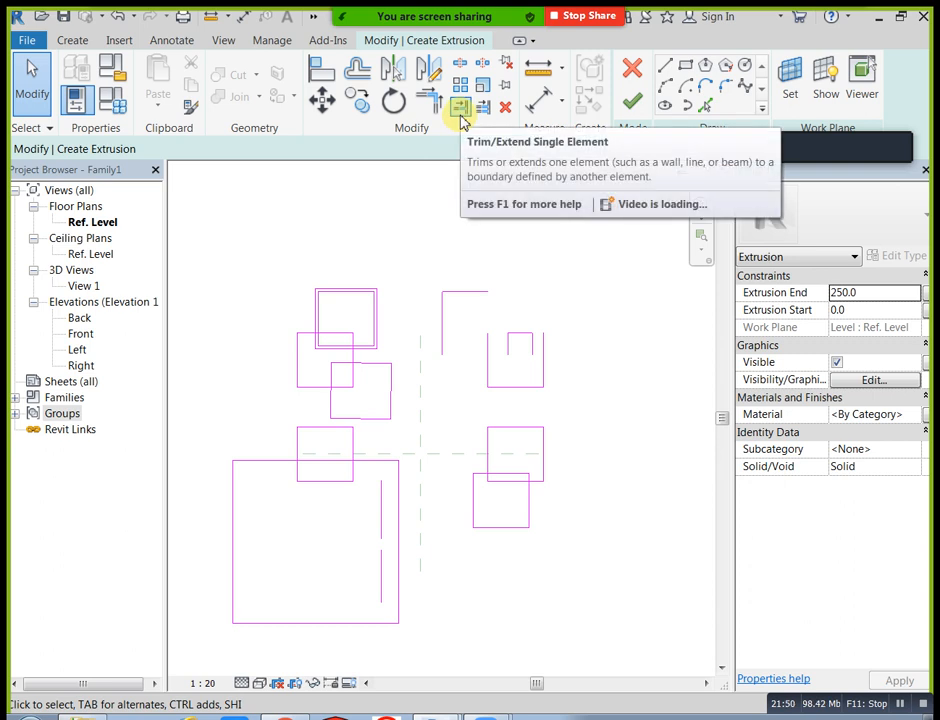
# Extend the open right-hand inner vertical line up to the short top line with Trim/Extend Single Element.
pyautogui.click(461, 110)
pyautogui.click(466, 293)
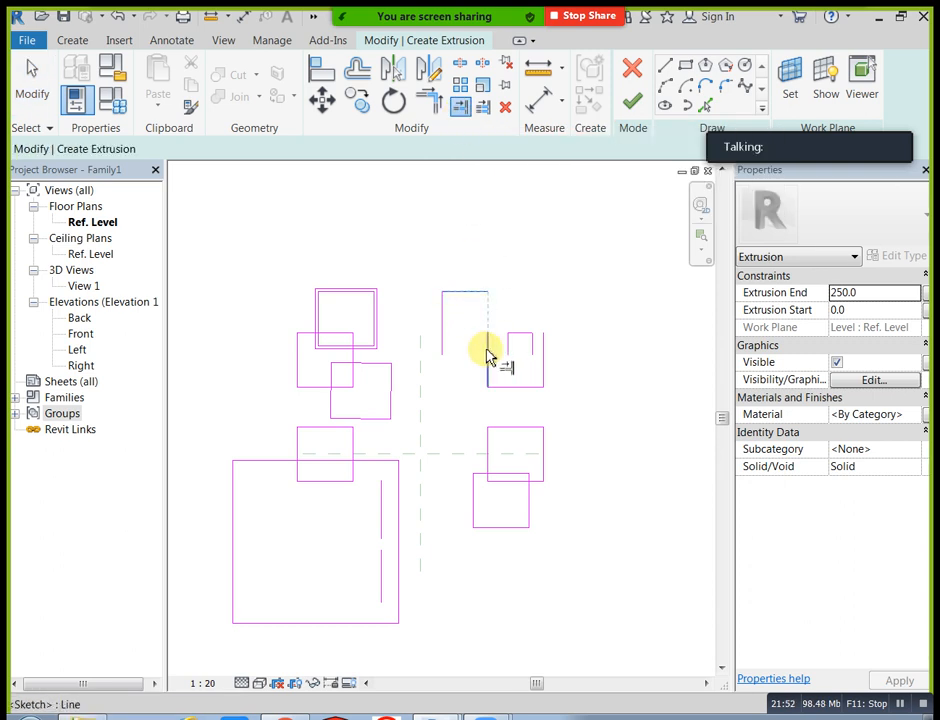
pyautogui.click(485, 382)
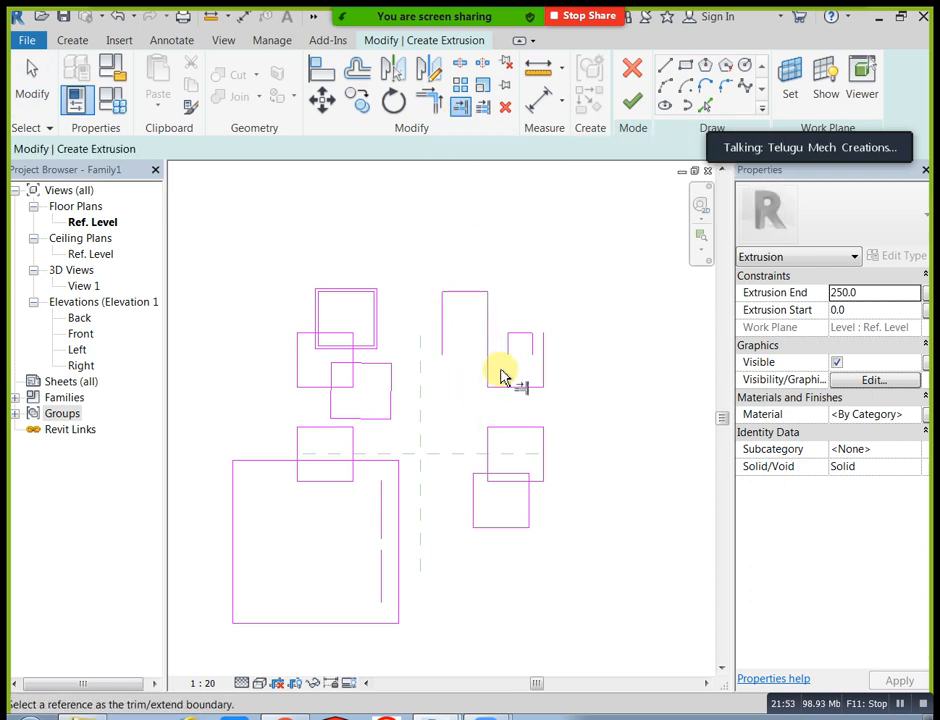
# Try to extend the small inner shape's vertical lines to the rectangle's bottom edge with Trim/Extend Single Element, and undo the extension.
pyautogui.click(512, 387)
pyautogui.click(508, 352)
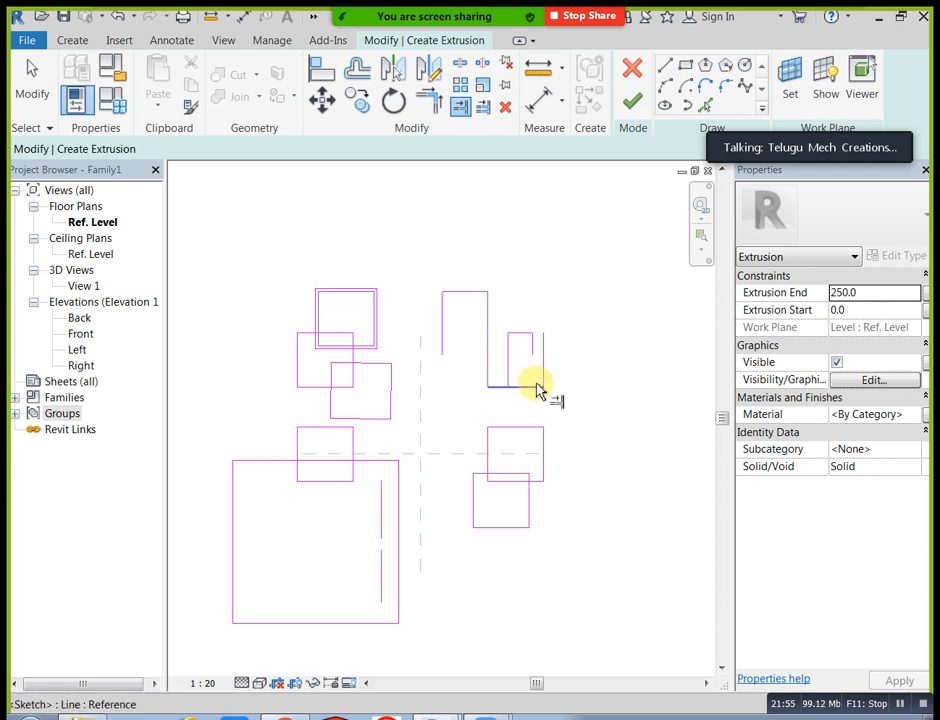
pyautogui.click(535, 384)
pyautogui.click(543, 372)
pyautogui.press('Escape')
pyautogui.press('Escape')
pyautogui.hotkey('ctrl', 'z')
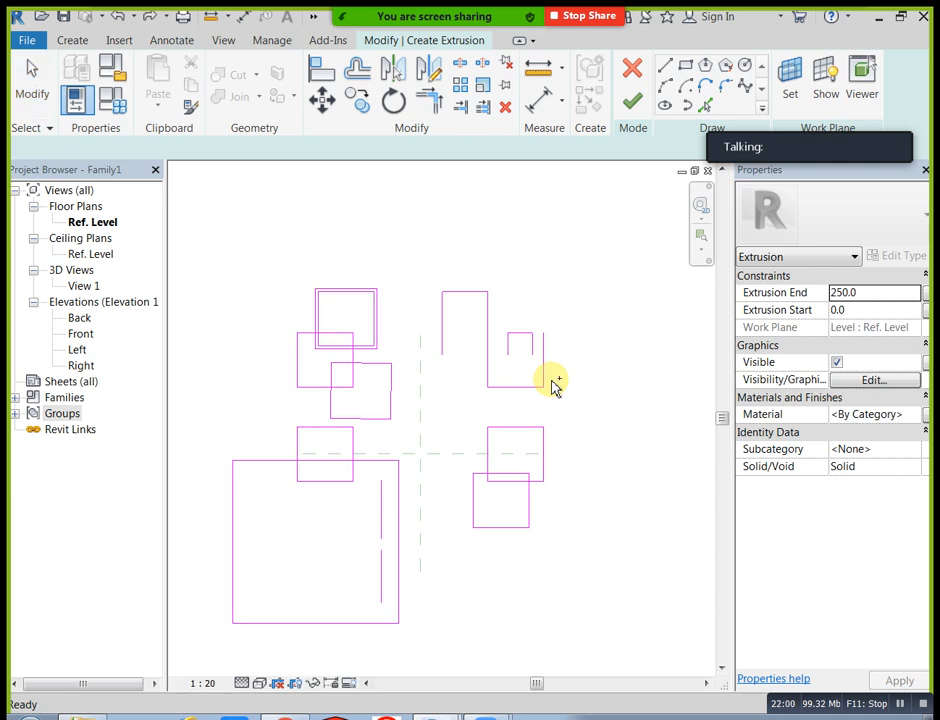
# Extend both vertical lines of the small inner shape down to the rectangle's bottom edge with Trim/Extend Multiple Elements.
pyautogui.click(483, 107)
pyautogui.click(533, 386)
pyautogui.click(530, 346)
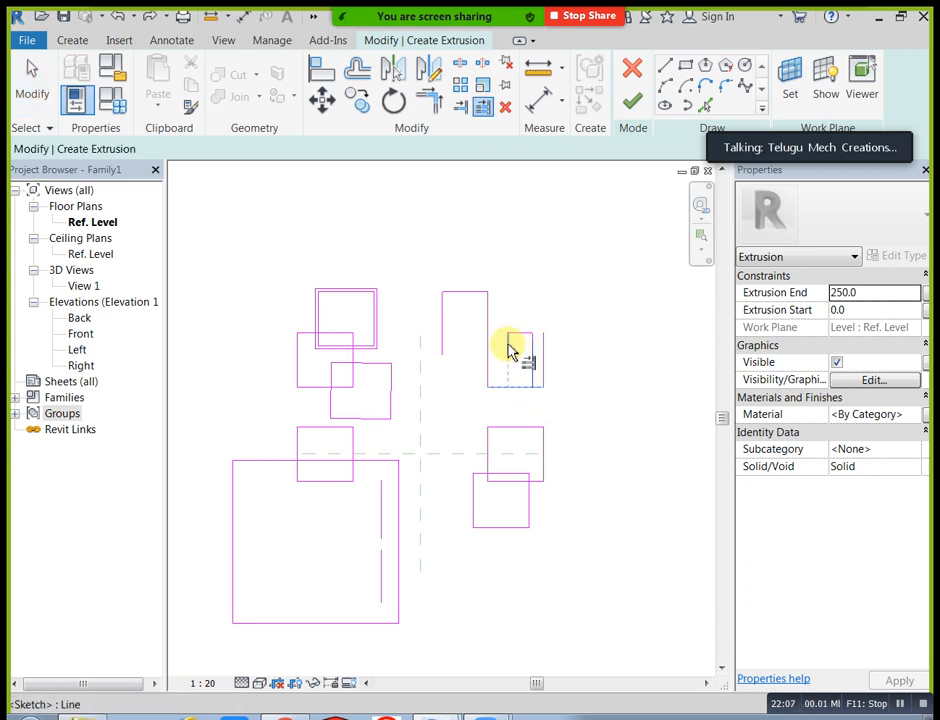
pyautogui.click(510, 350)
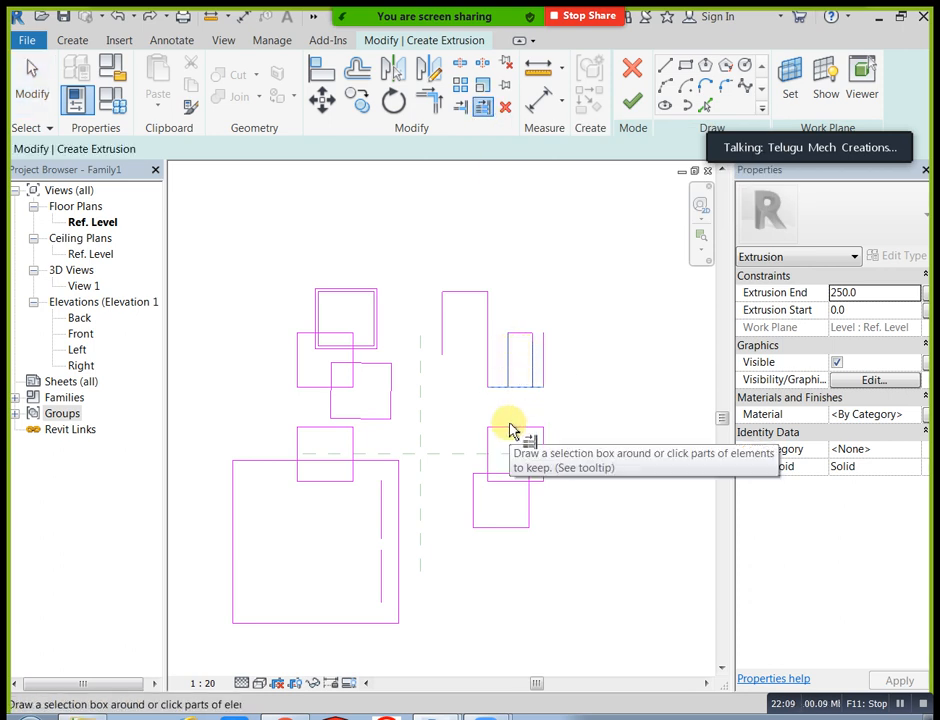
pyautogui.press('Escape')
pyautogui.press('Escape')
# Delete the upper-right practice shapes and all other remaining lines from the extrusion sketch.
pyautogui.scroll(2, 516, 425)
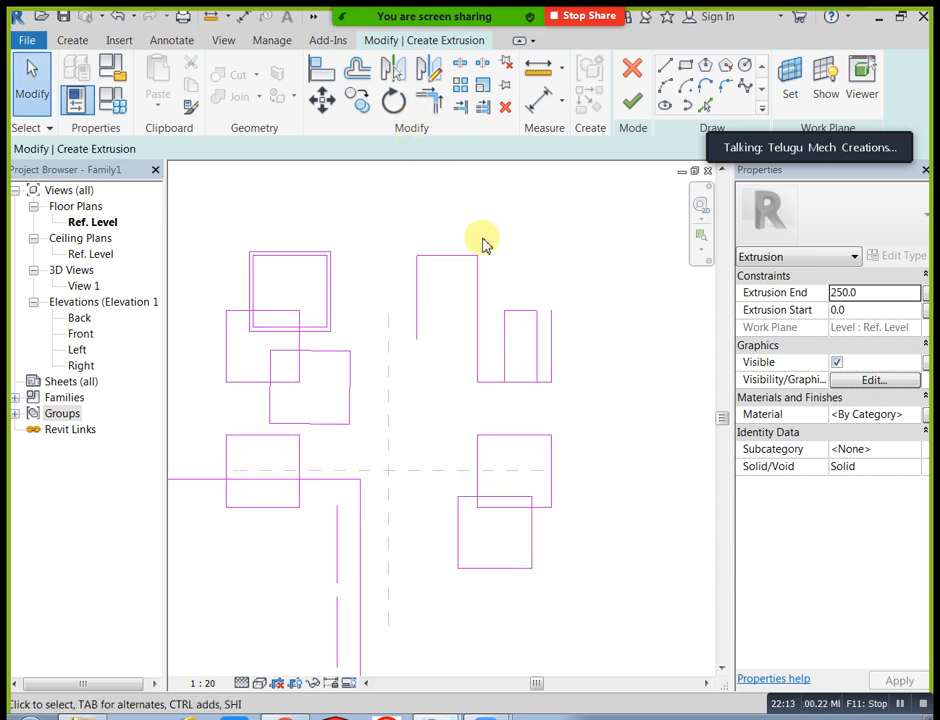
pyautogui.moveTo(508, 288); pyautogui.dragTo(540, 330, button='middle')
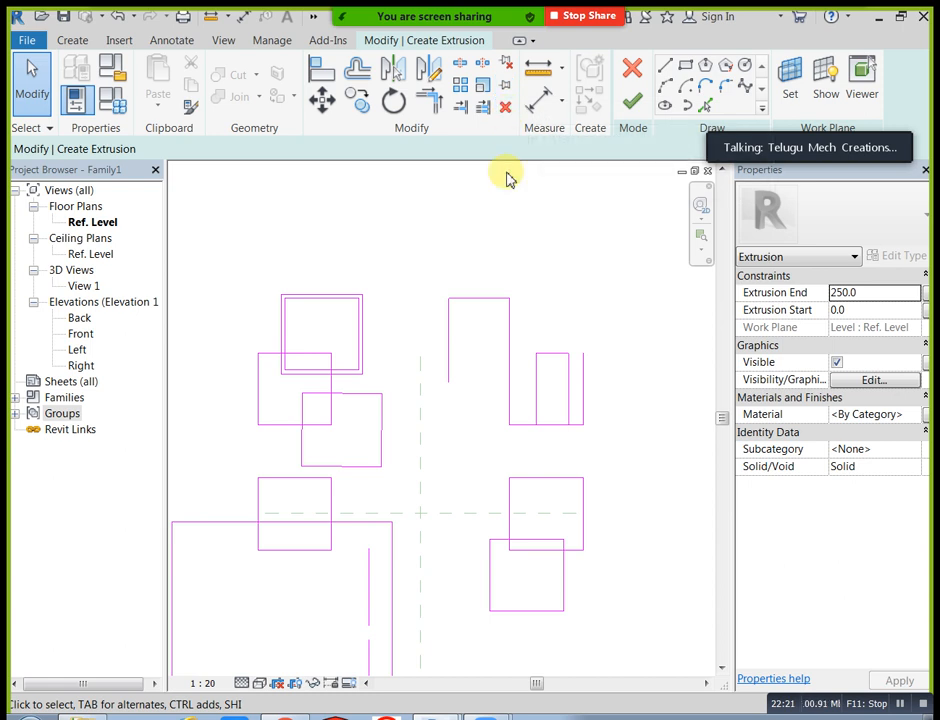
pyautogui.moveTo(437, 240)
pyautogui.mouseDown()
pyautogui.moveTo(550, 441)
pyautogui.moveTo(606, 447)
pyautogui.mouseUp()
pyautogui.click(509, 107)
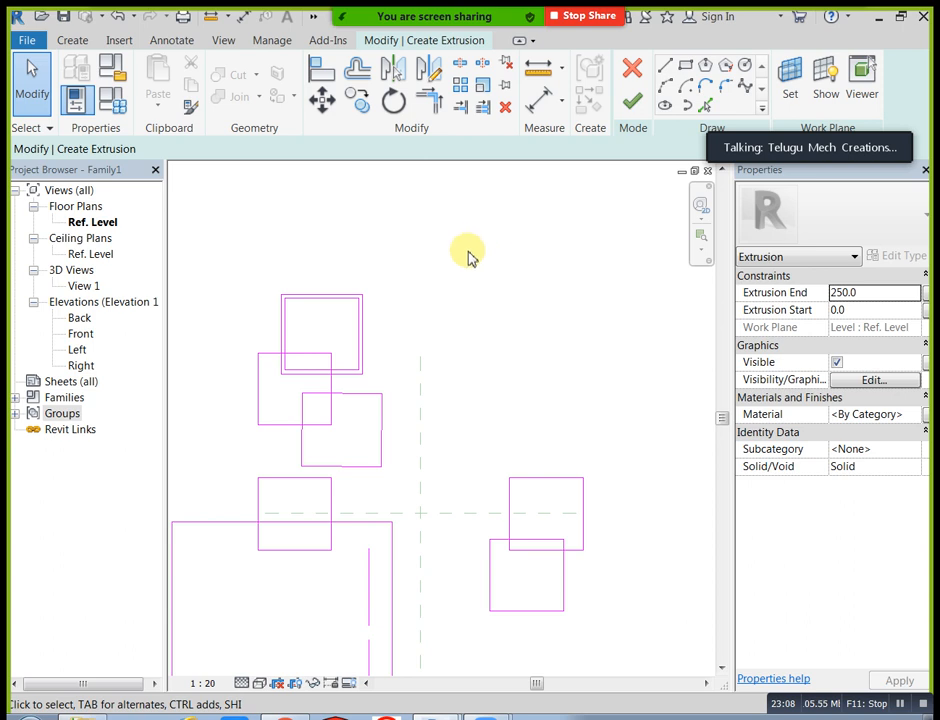
pyautogui.scroll(-3, 470, 265)
pyautogui.moveTo(296, 222); pyautogui.dragTo(590, 620)
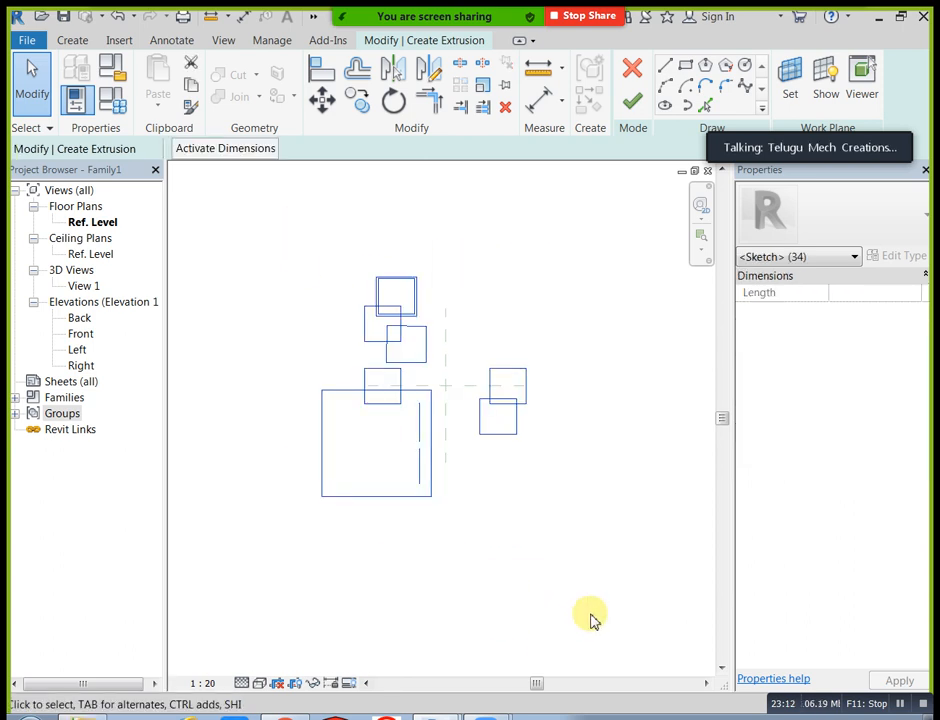
pyautogui.click(505, 107)
# Sketch a rectangle about 1180 mm wide and 1020 mm high around the intersection of the reference planes.
pyautogui.scroll(3, 468, 348)
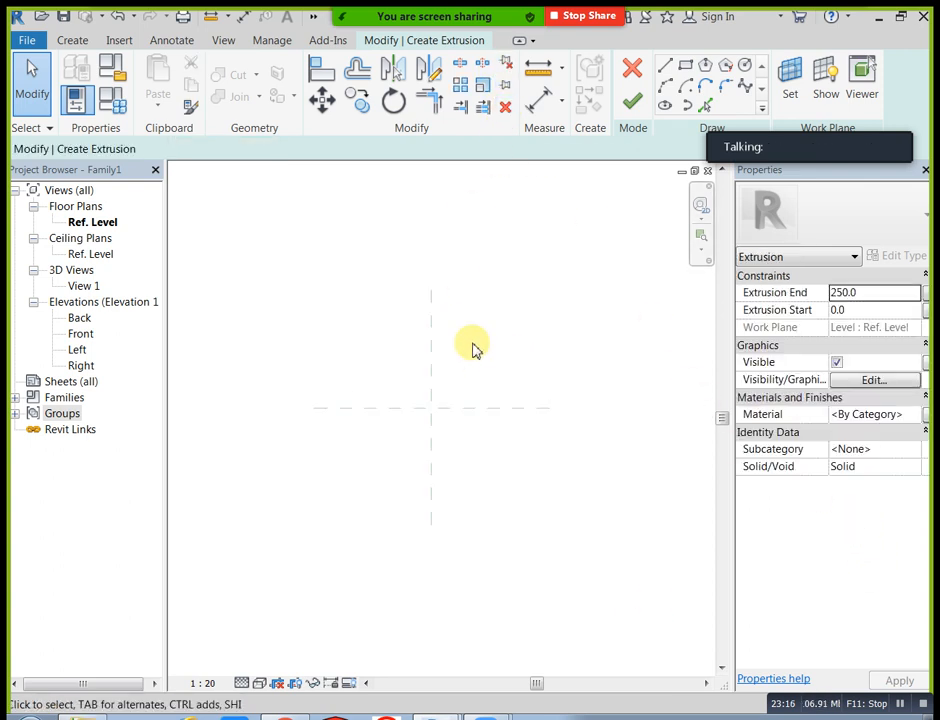
pyautogui.click(685, 66)
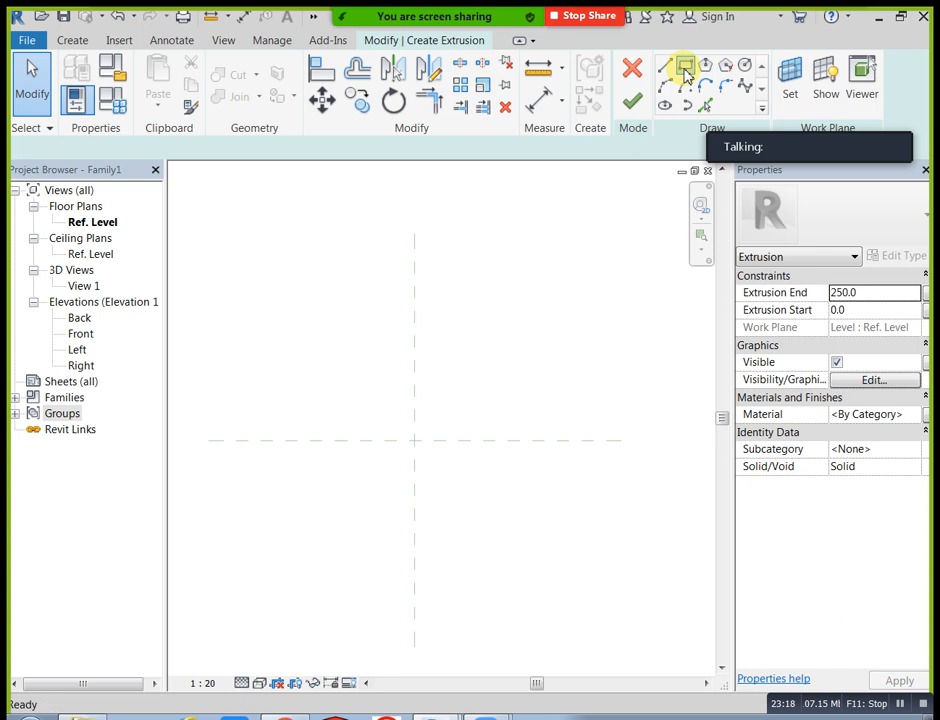
pyautogui.click(358, 395)
pyautogui.click(480, 500)
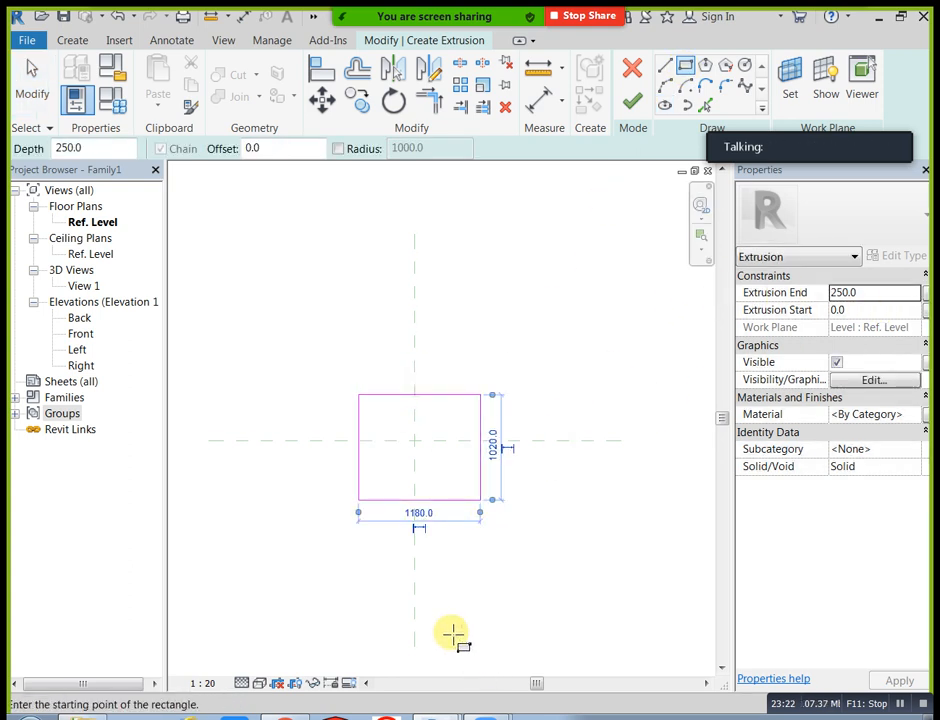
# Set both the width and the height of the sketched rectangle to 1500 mm.
pyautogui.click(420, 514)
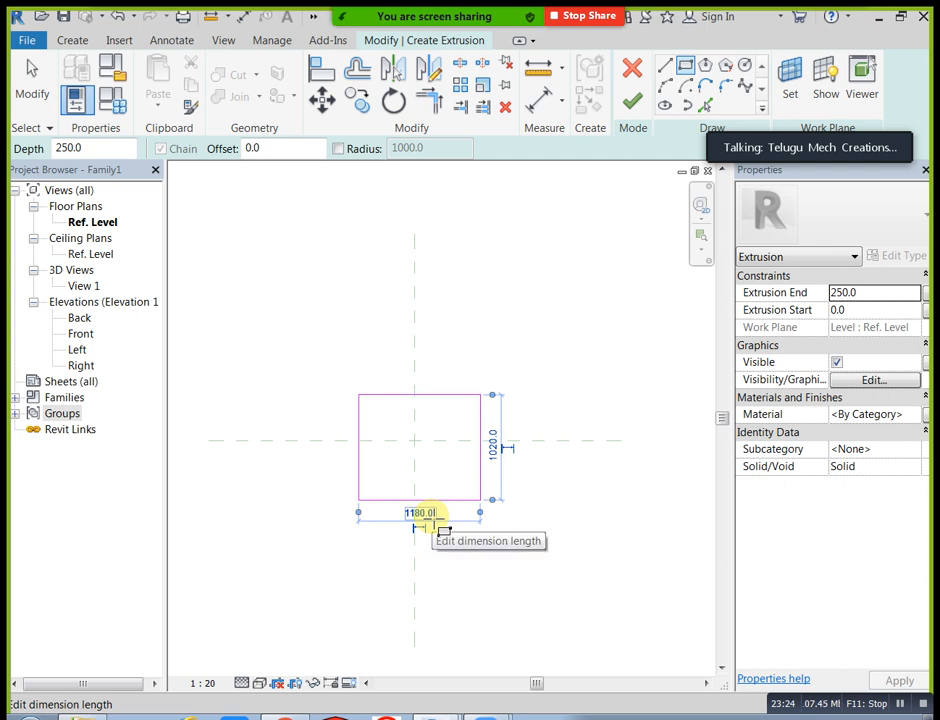
pyautogui.scroll(4, 420, 525)
pyautogui.click(420, 507)
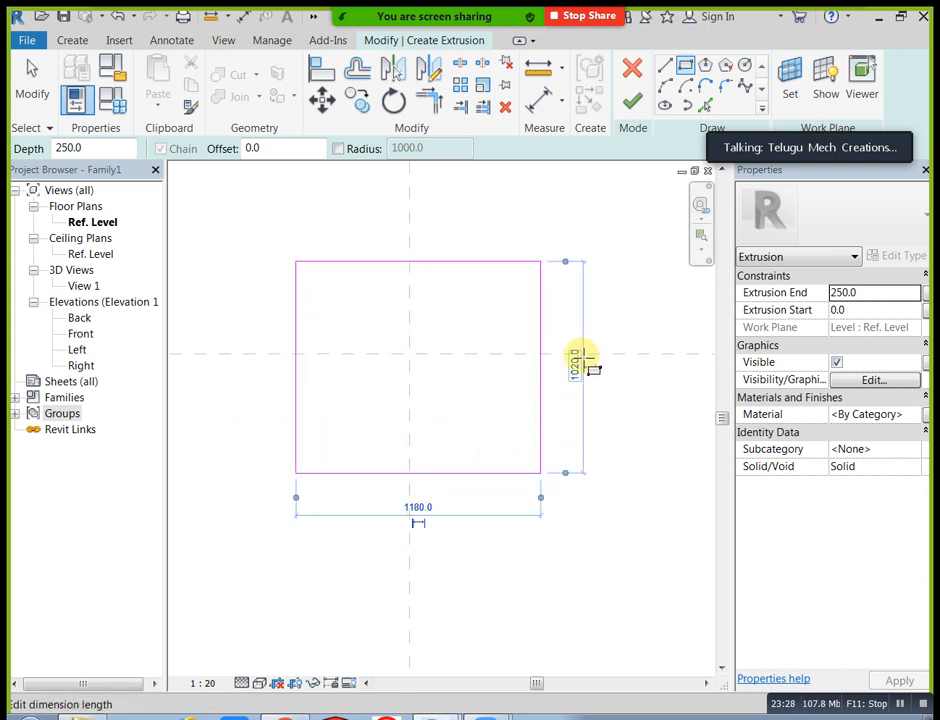
pyautogui.click(428, 507)
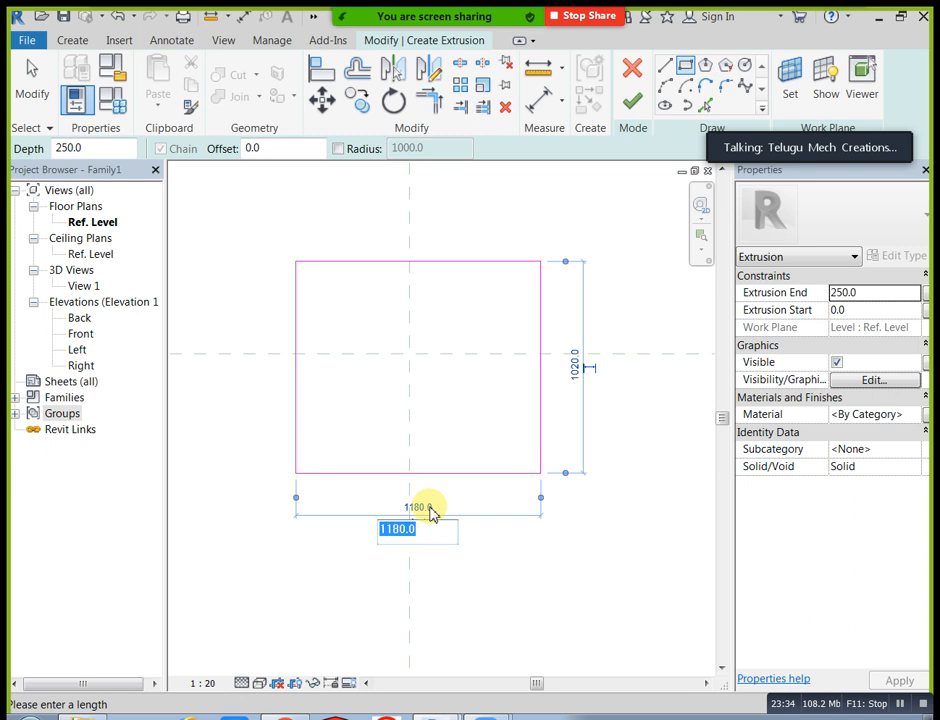
pyautogui.write('150')
pyautogui.press('Return')
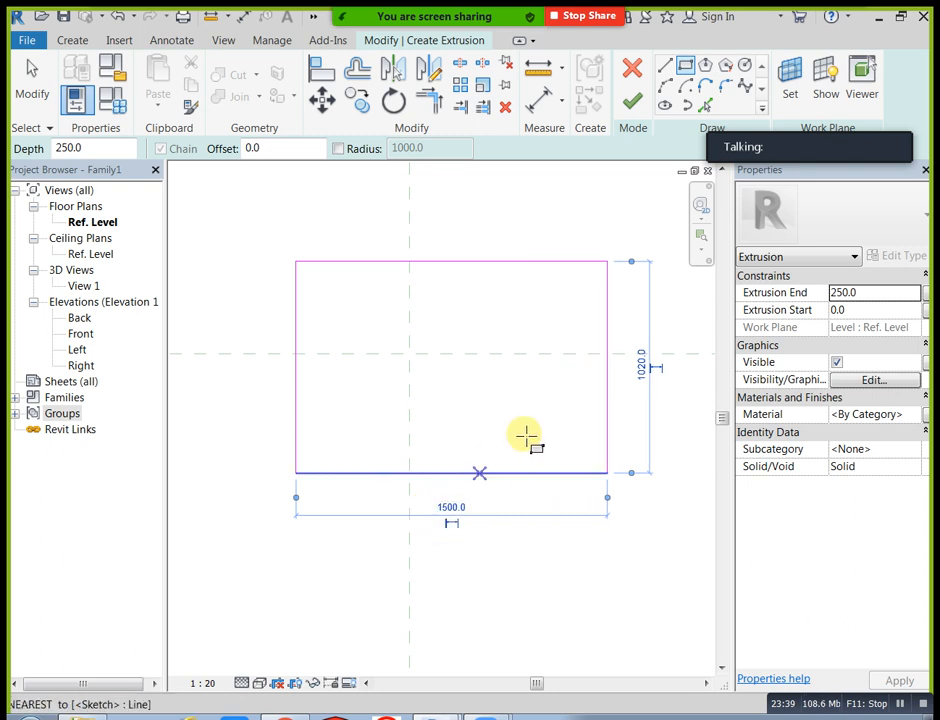
pyautogui.click(645, 366)
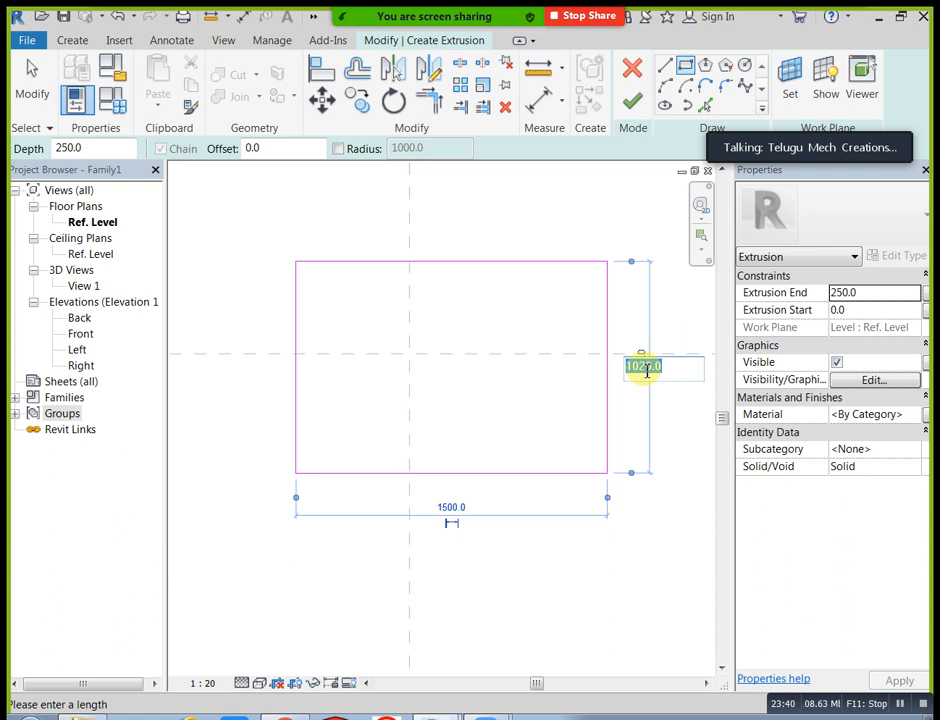
pyautogui.write('1500')
pyautogui.press('Return')
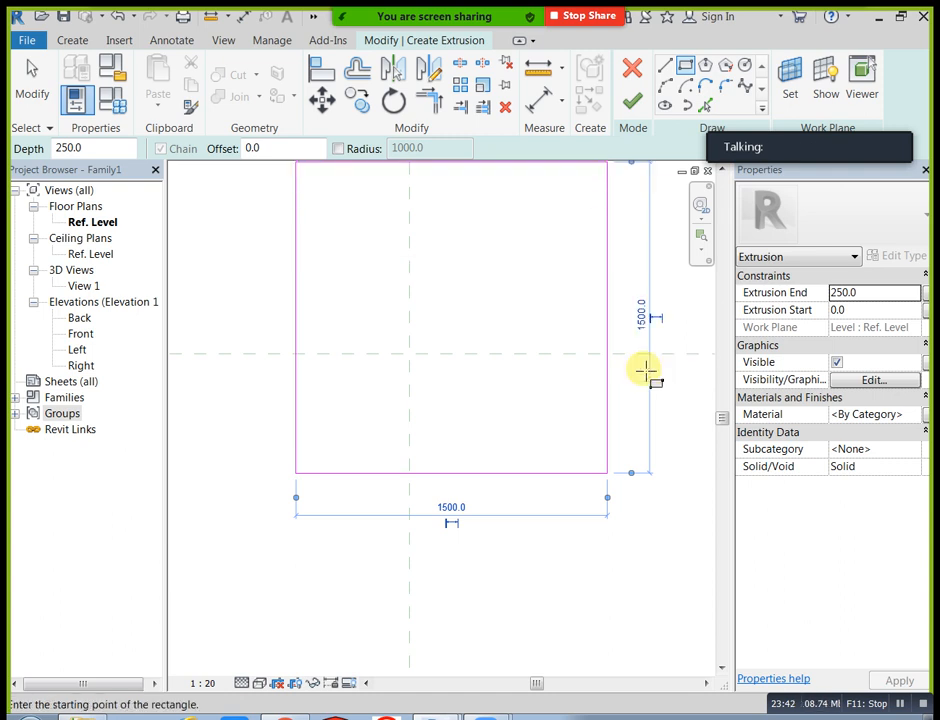
# Finish the sketch as an extrusion with a 250 mm depth and deselect it.
pyautogui.scroll(-1, 632, 382)
pyautogui.scroll(-1, 555, 405)
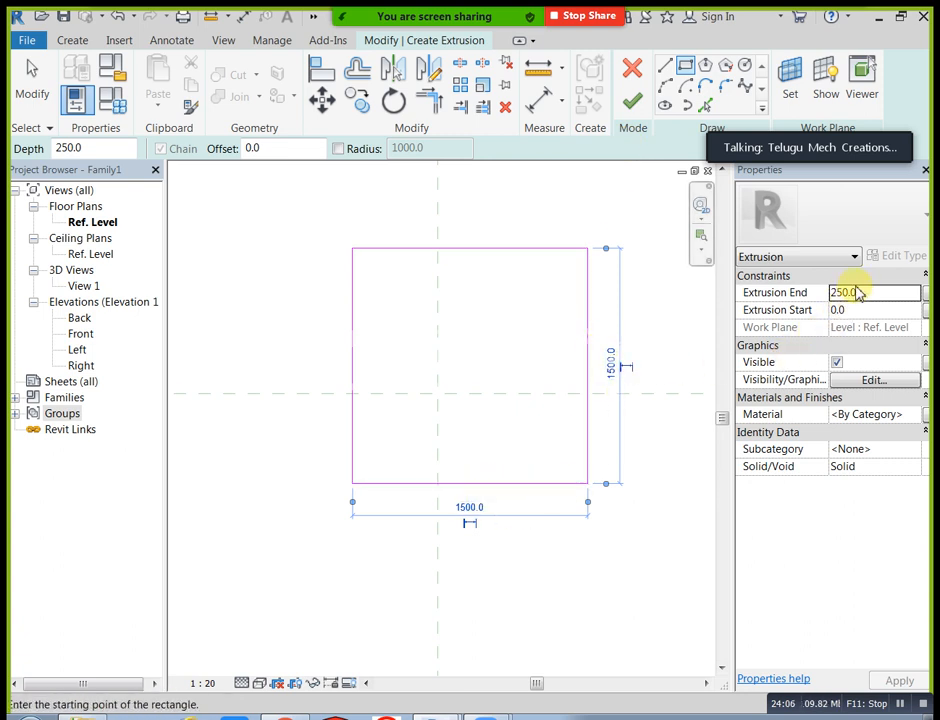
pyautogui.click(634, 103)
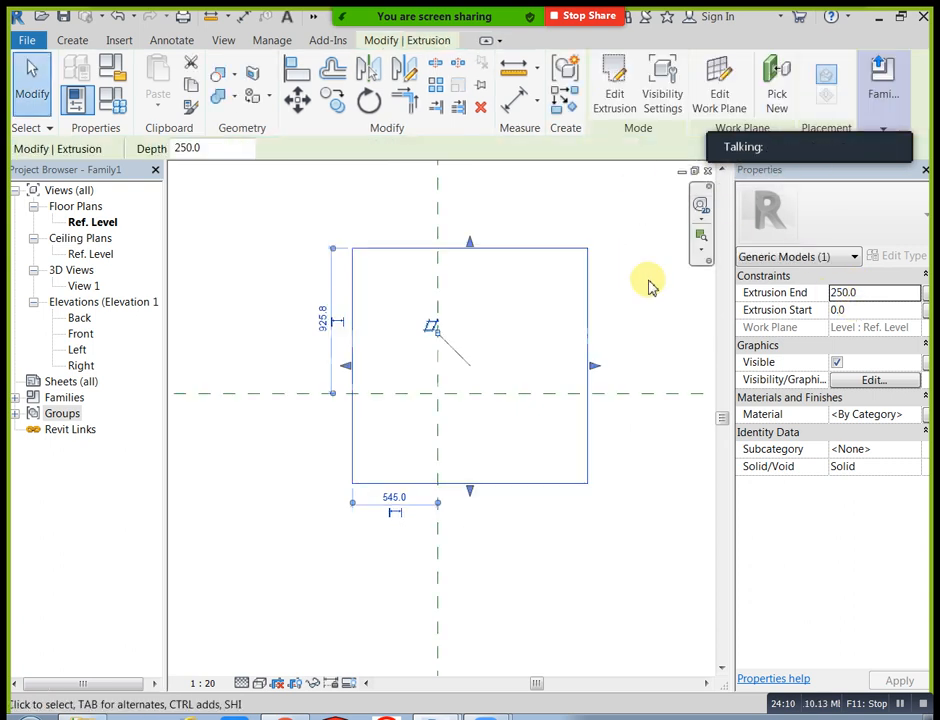
pyautogui.click(629, 325)
pyautogui.scroll(-1, 632, 338)
pyautogui.moveTo(632, 338); pyautogui.dragTo(598, 344, button='middle')
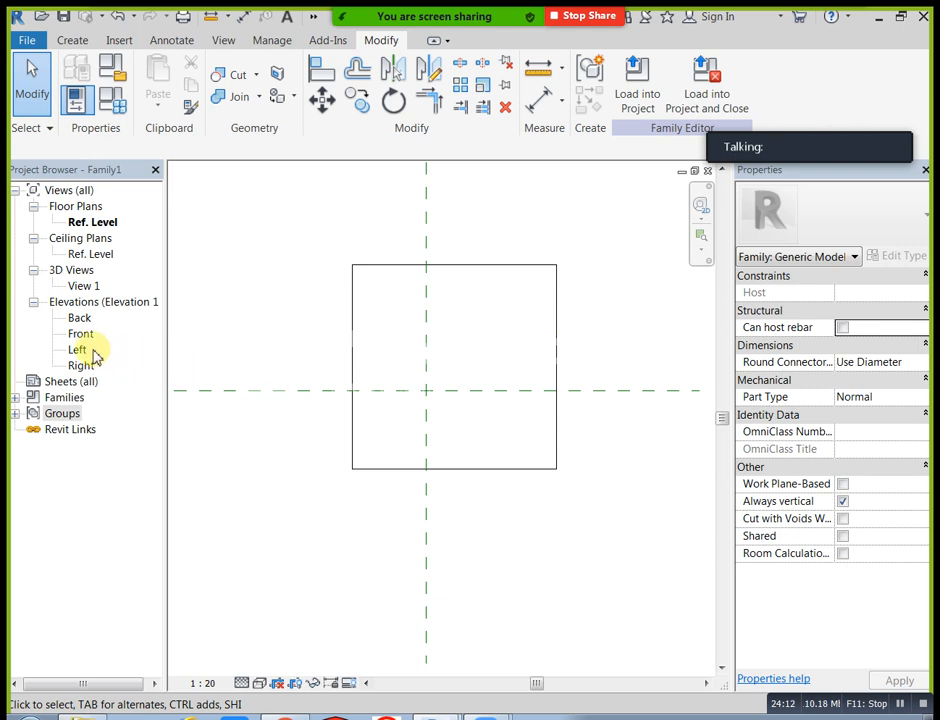
# Open the Front elevation and return to the Ref. Level floor plan to compare the two views.
pyautogui.click(101, 221)
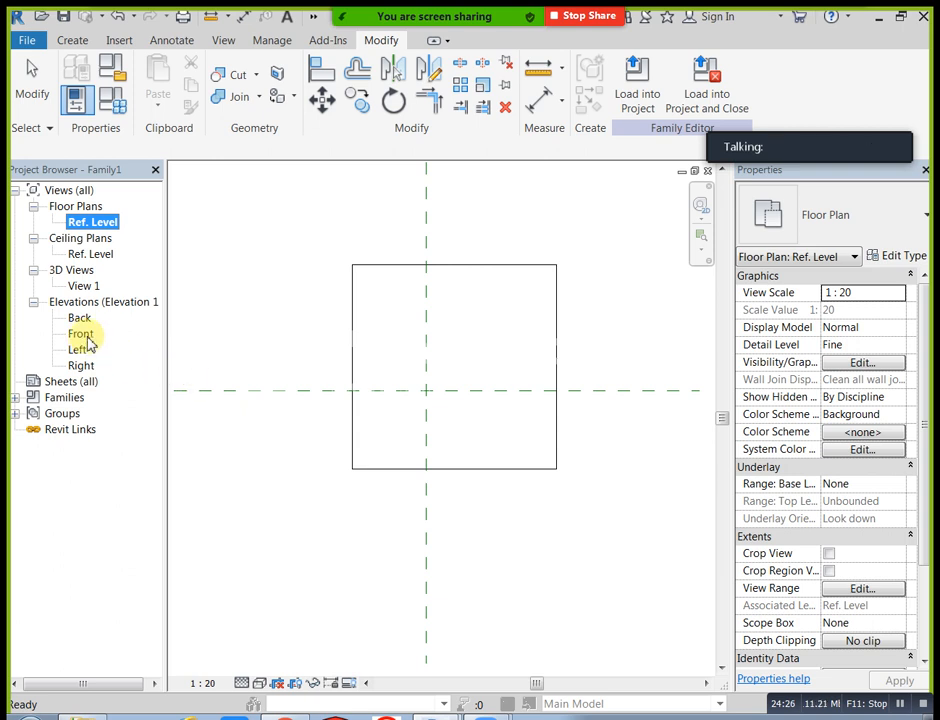
pyautogui.click(84, 336)
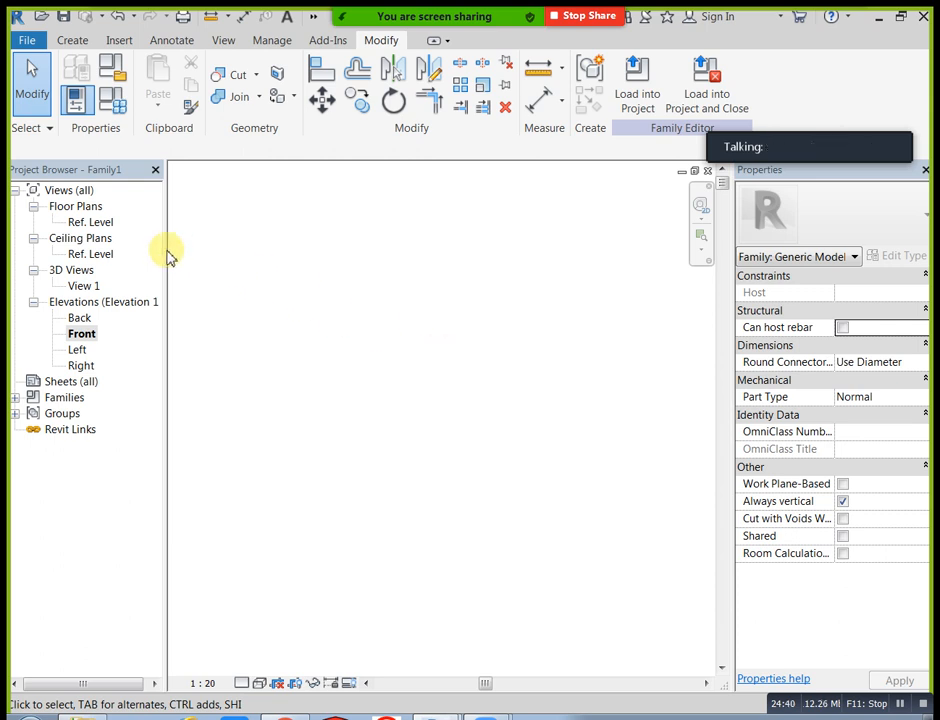
pyautogui.click(103, 224)
pyautogui.doubleClick(103, 224)
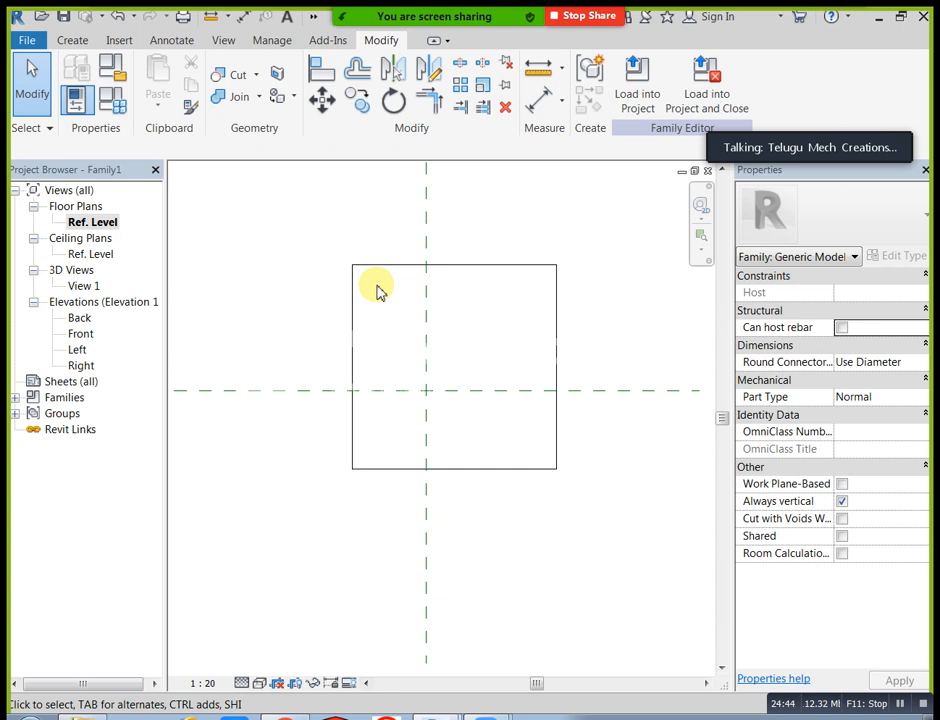
# Open the Front elevation and set its detail level to Fine and its visual style to Wireframe.
pyautogui.doubleClick(81, 334)
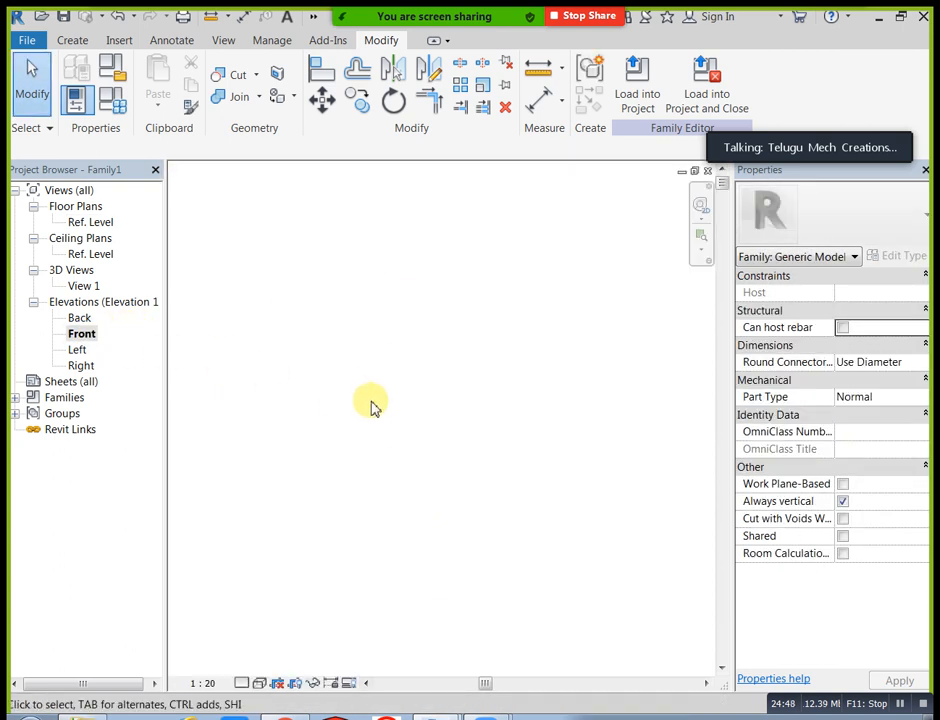
pyautogui.click(244, 683)
pyautogui.click(255, 666)
pyautogui.click(259, 683)
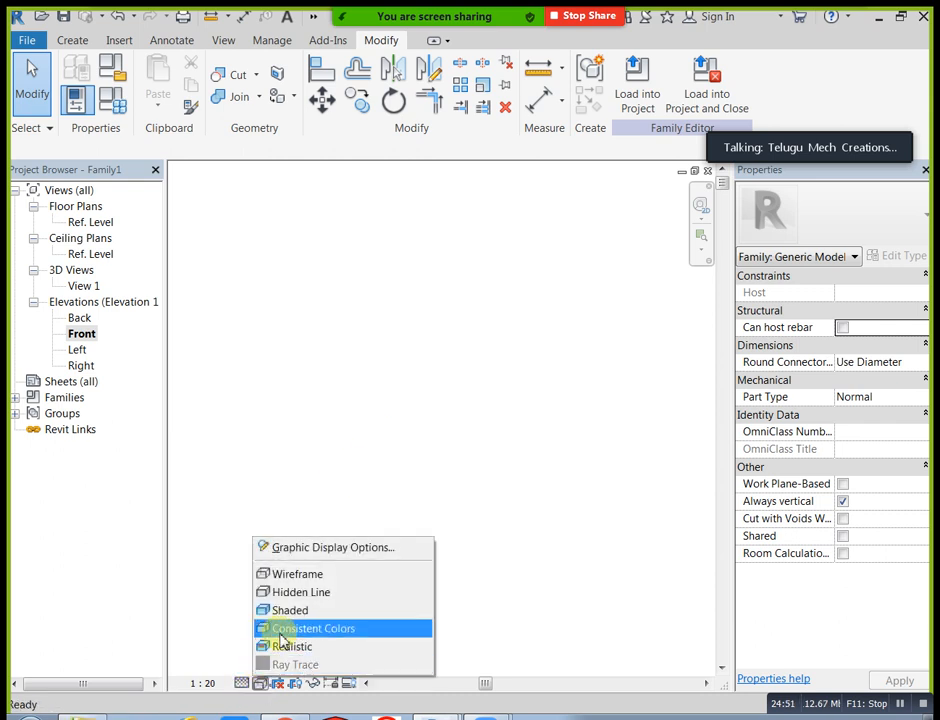
pyautogui.click(300, 576)
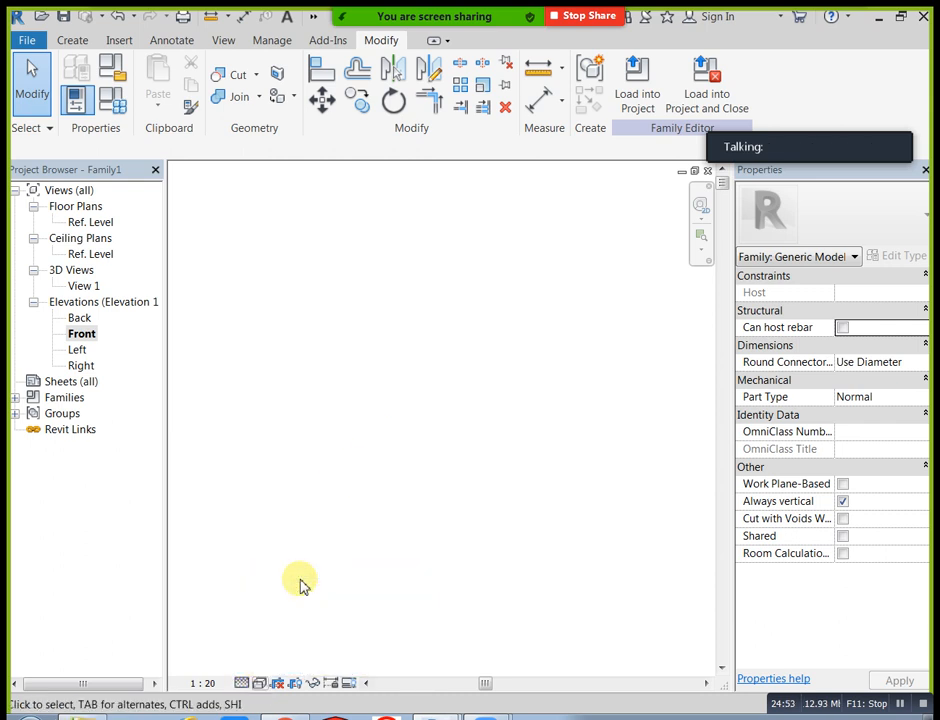
# Open the Back, Left and Right elevations in turn and compare the extruded block in the Back and Right views.
pyautogui.doubleClick(82, 318)
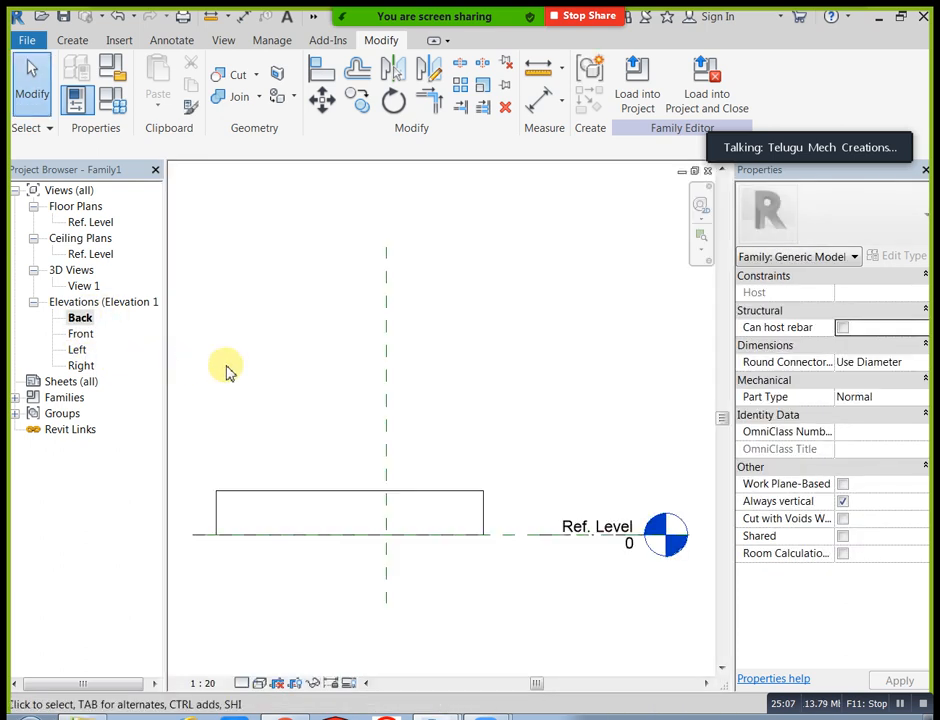
pyautogui.doubleClick(78, 351)
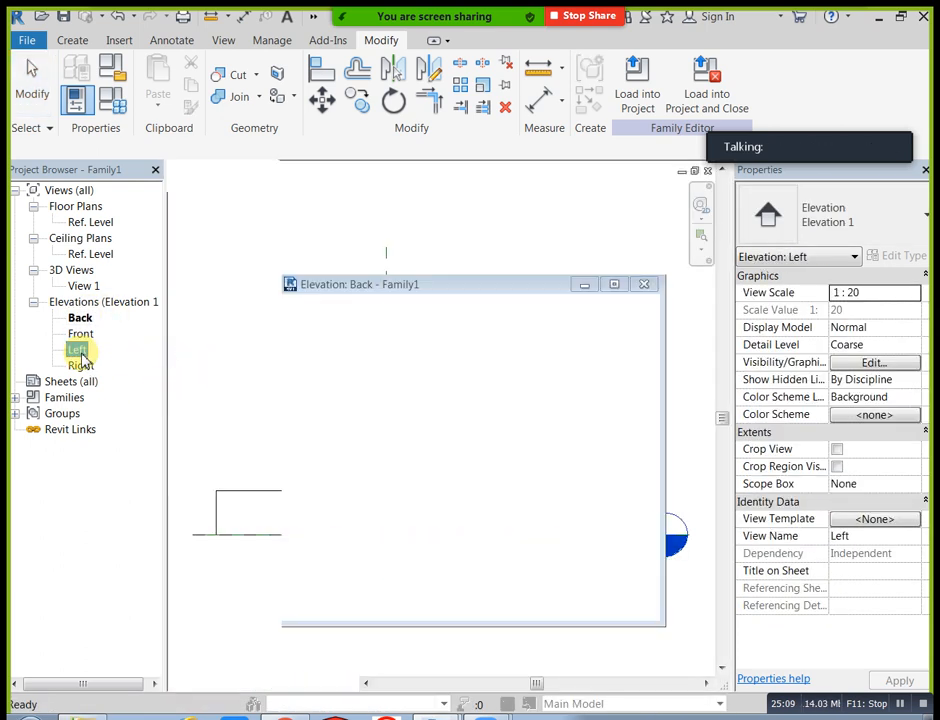
pyautogui.doubleClick(84, 366)
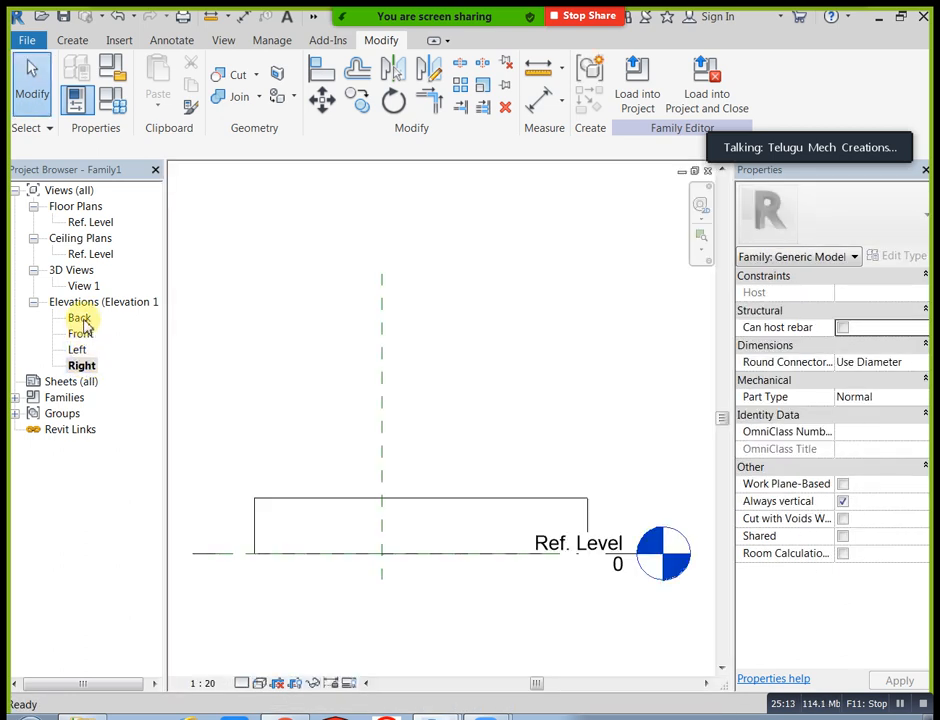
pyautogui.doubleClick(79, 318)
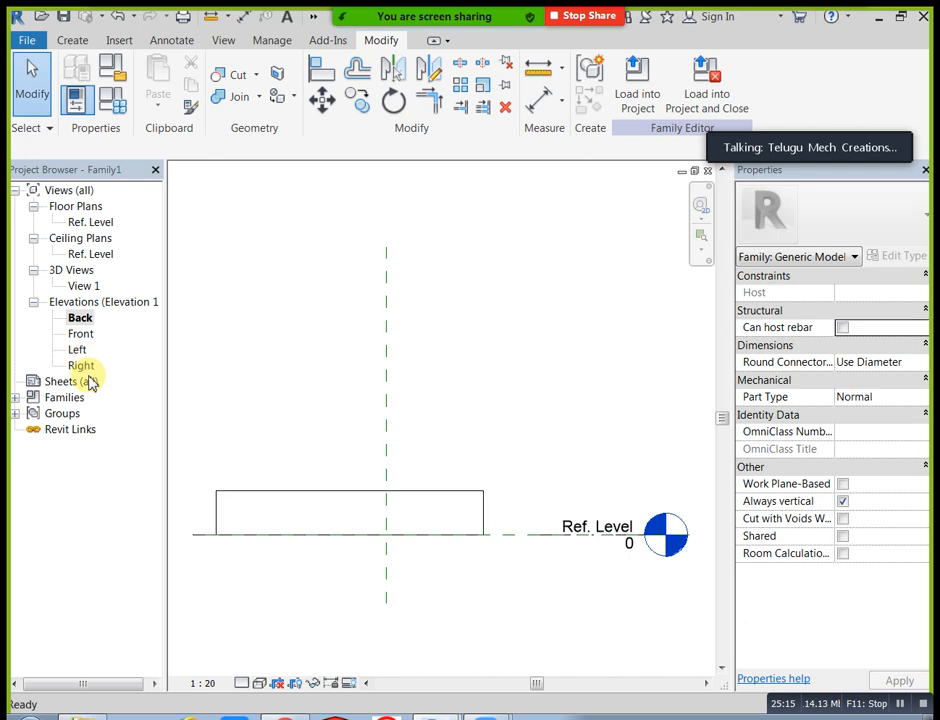
pyautogui.doubleClick(85, 367)
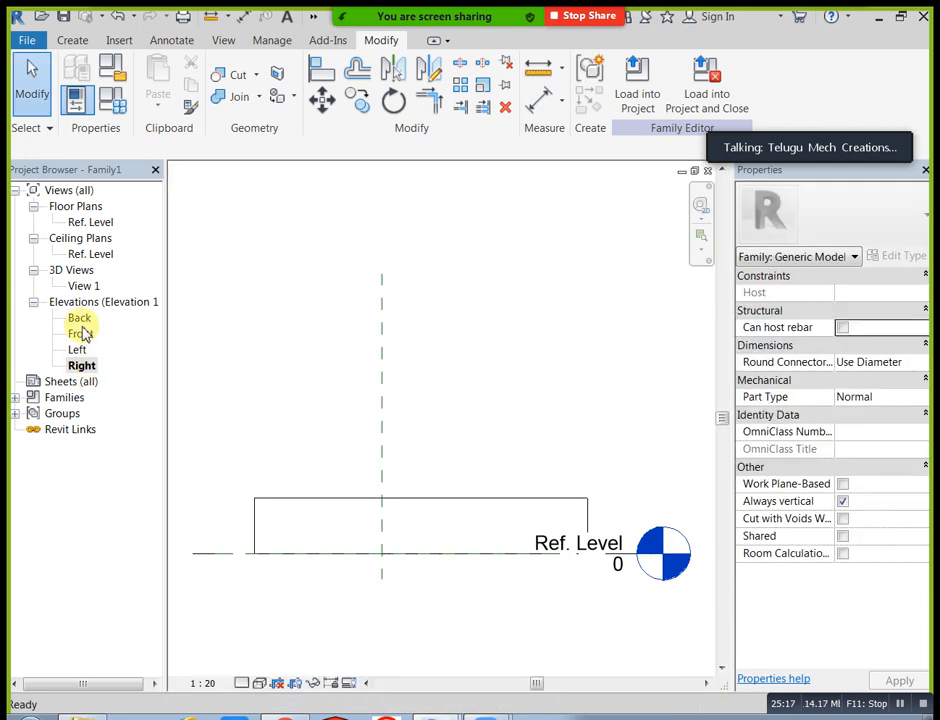
# Compare the Front and Left elevations, then return to Front and fit the whole view to examine the extruded block.
pyautogui.doubleClick(82, 334)
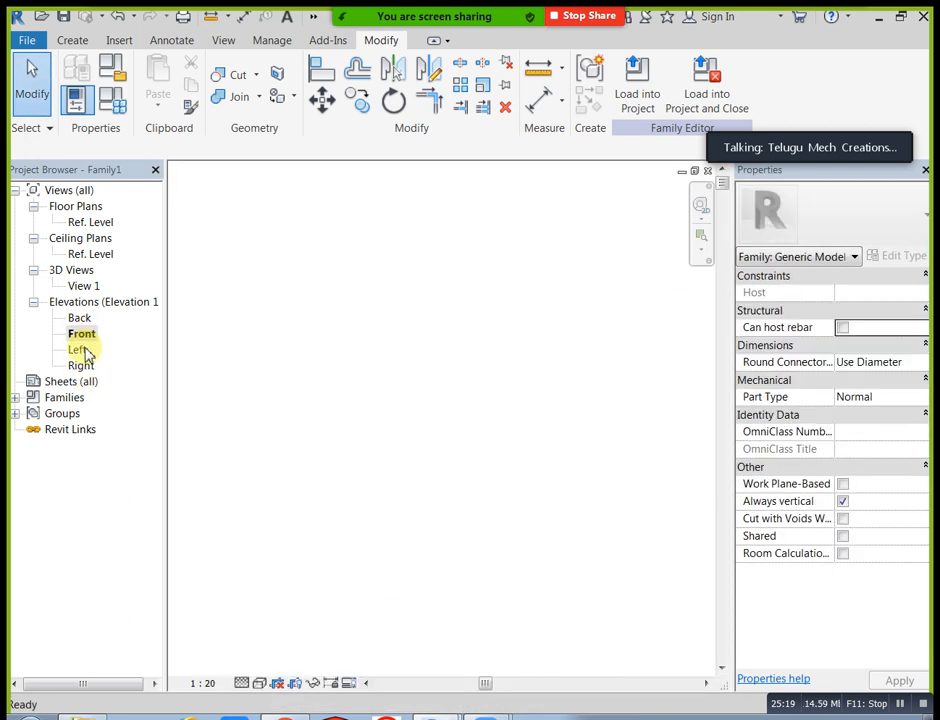
pyautogui.doubleClick(77, 350)
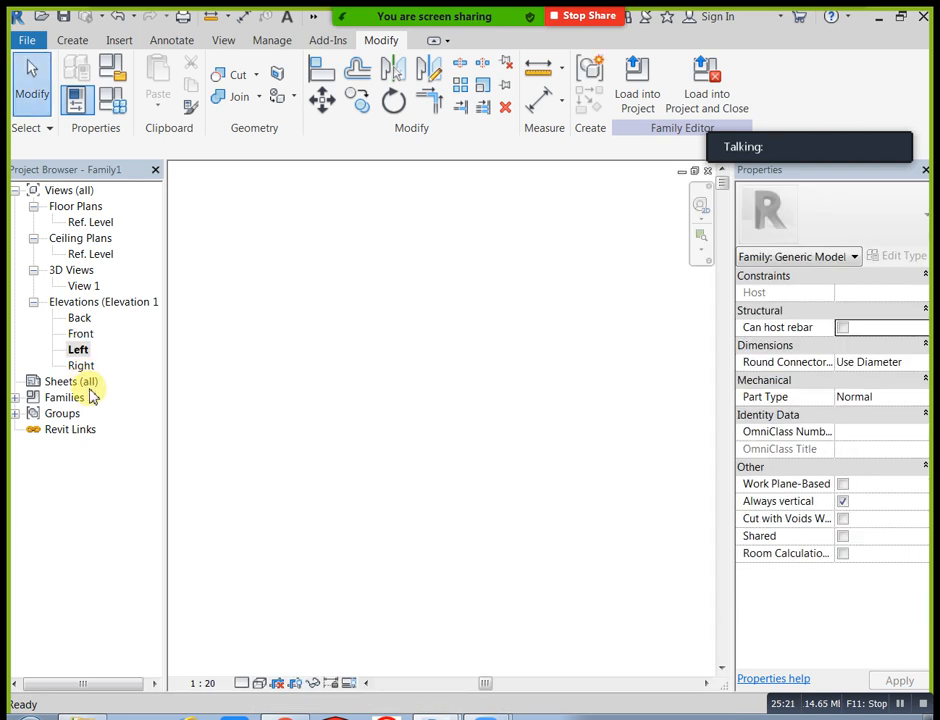
pyautogui.doubleClick(84, 334)
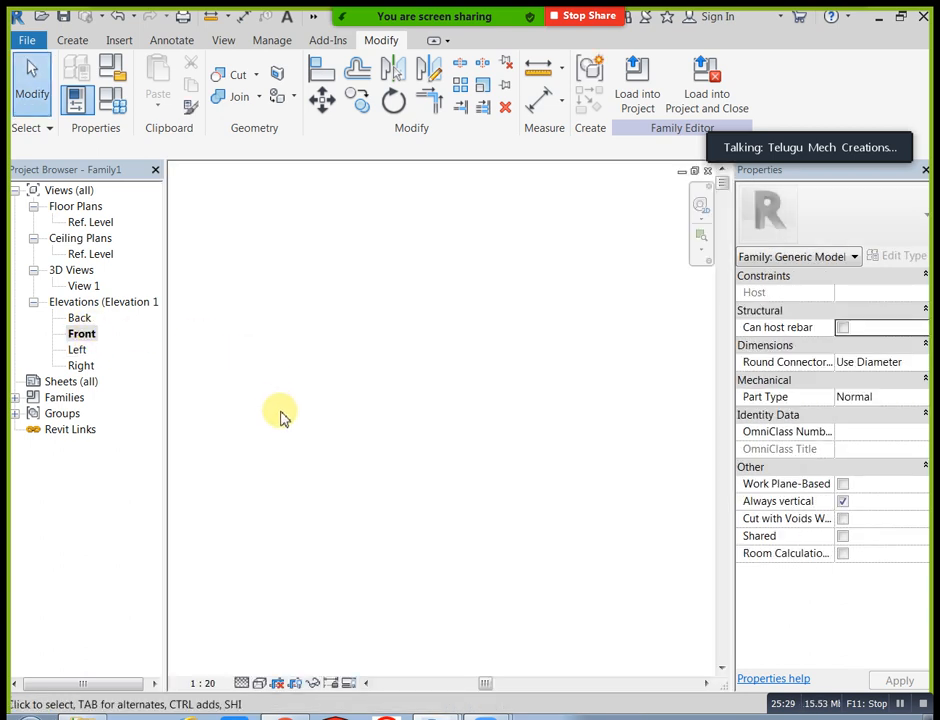
pyautogui.press('z')
pyautogui.press('f')
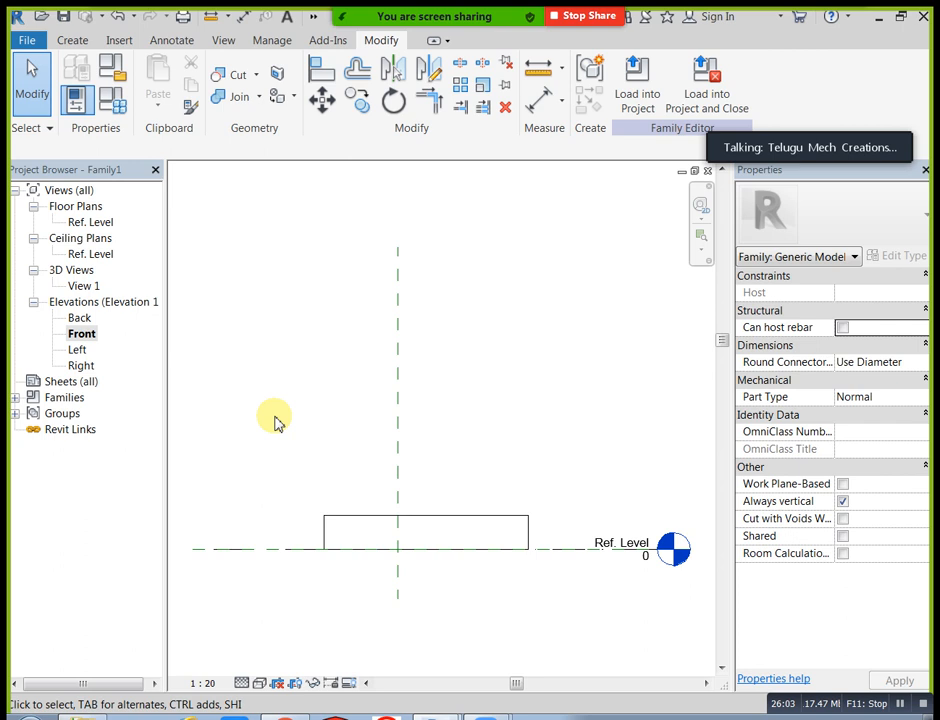
pyautogui.moveTo(477, 464); pyautogui.dragTo(474, 436, button='middle')
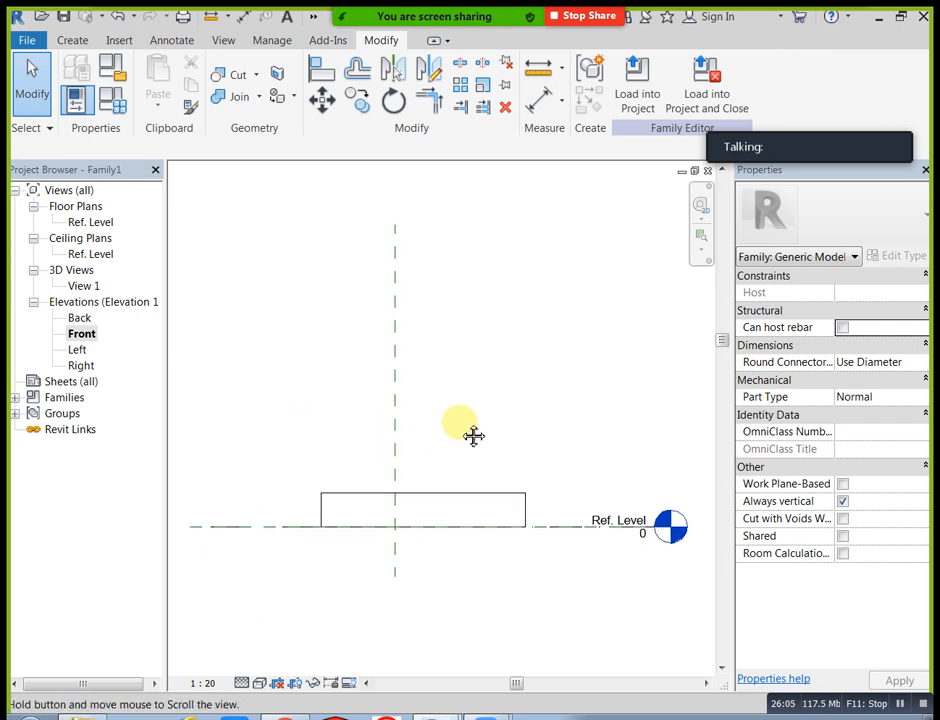
pyautogui.scroll(1, 474, 436)
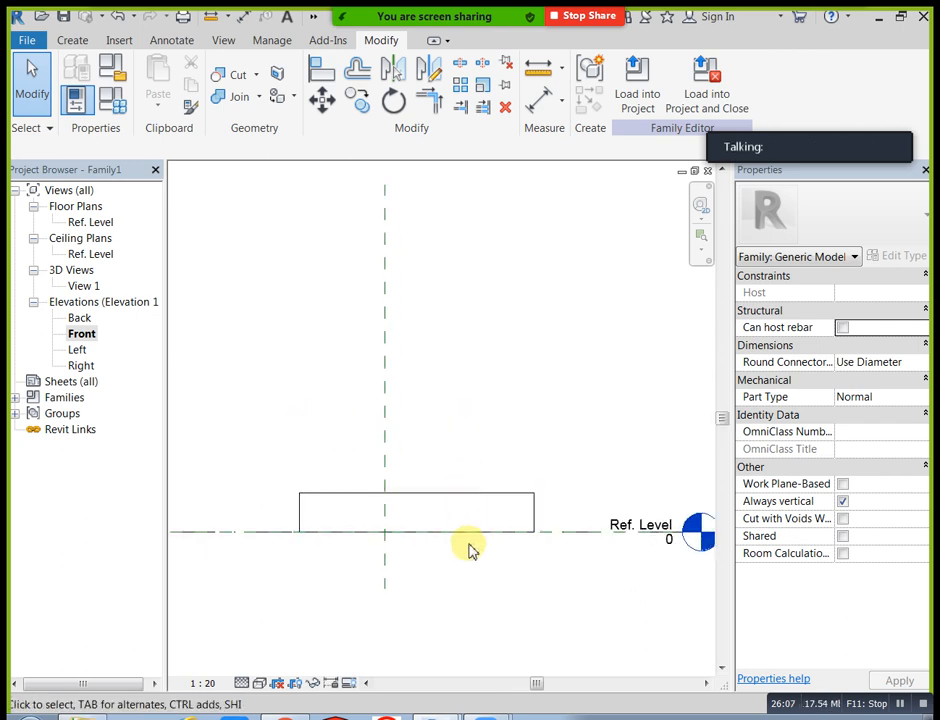
pyautogui.scroll(2, 475, 552)
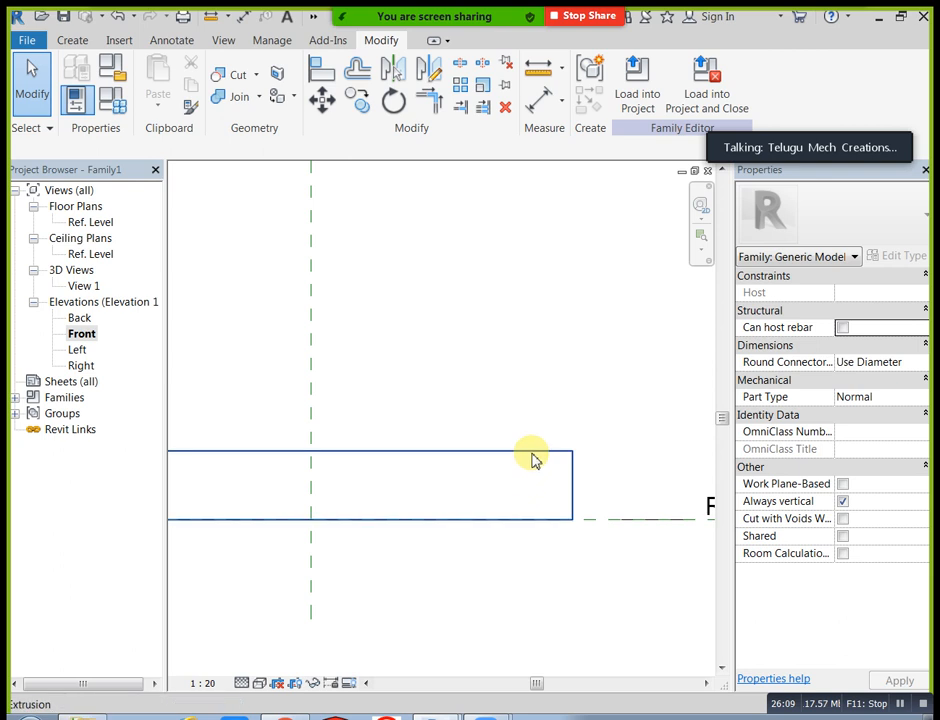
# Select the extruded block in the Front elevation and set its Extrusion Start to 100.
pyautogui.click(535, 453)
pyautogui.scroll(-1, 600, 572)
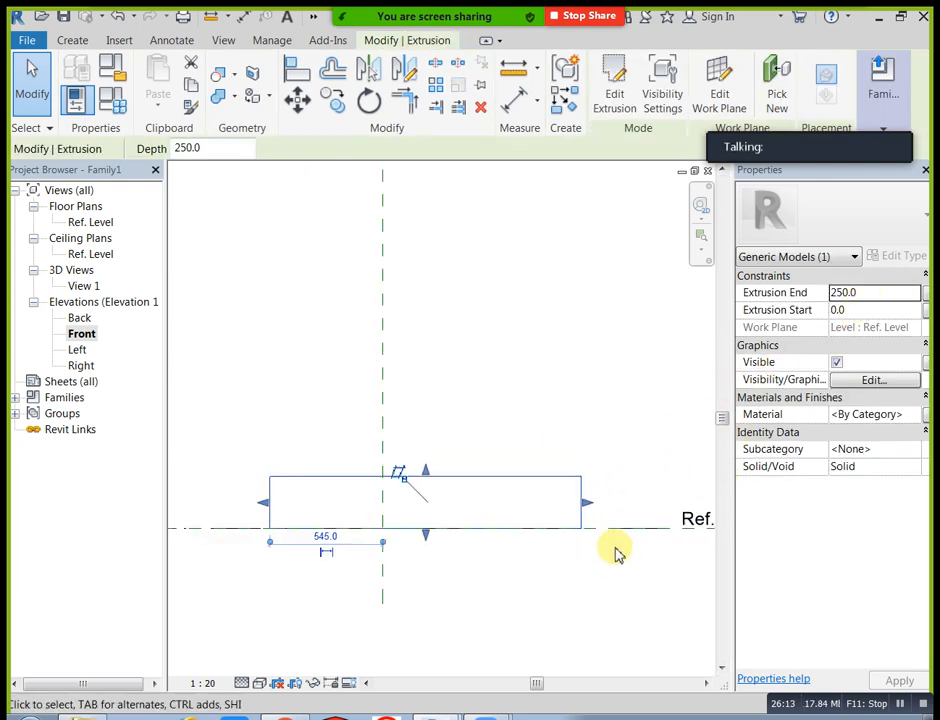
pyautogui.moveTo(615, 552); pyautogui.dragTo(497, 543, button='middle')
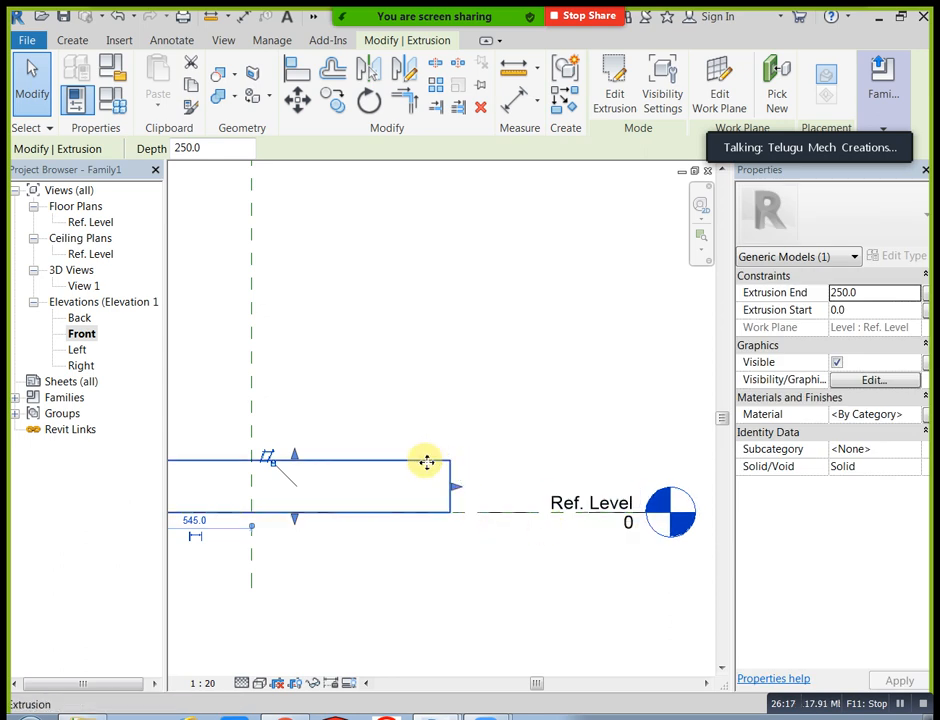
pyautogui.click(864, 310)
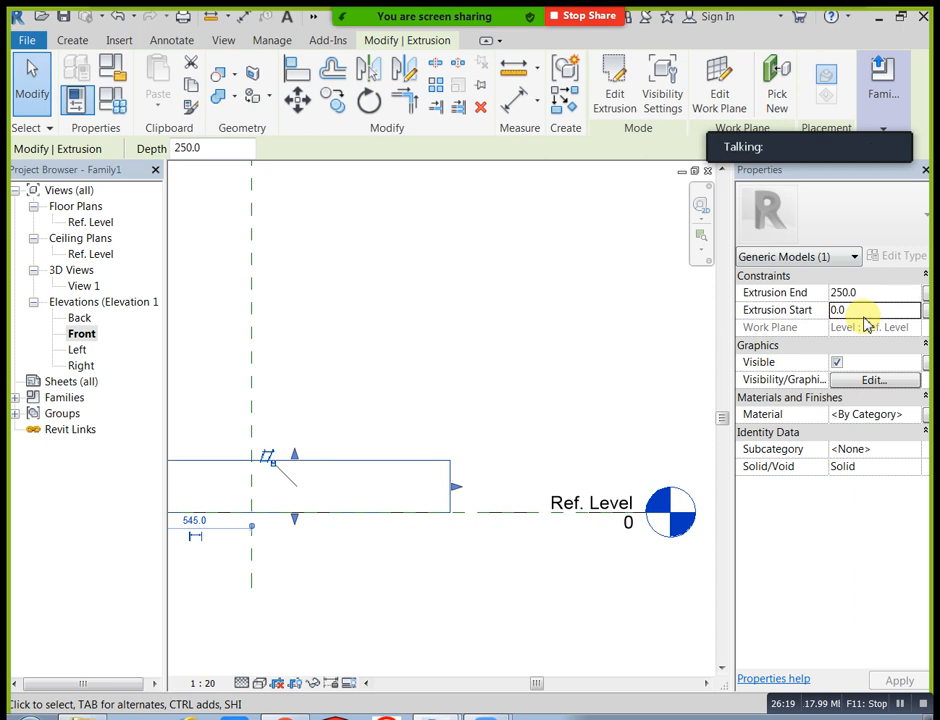
pyautogui.write('100')
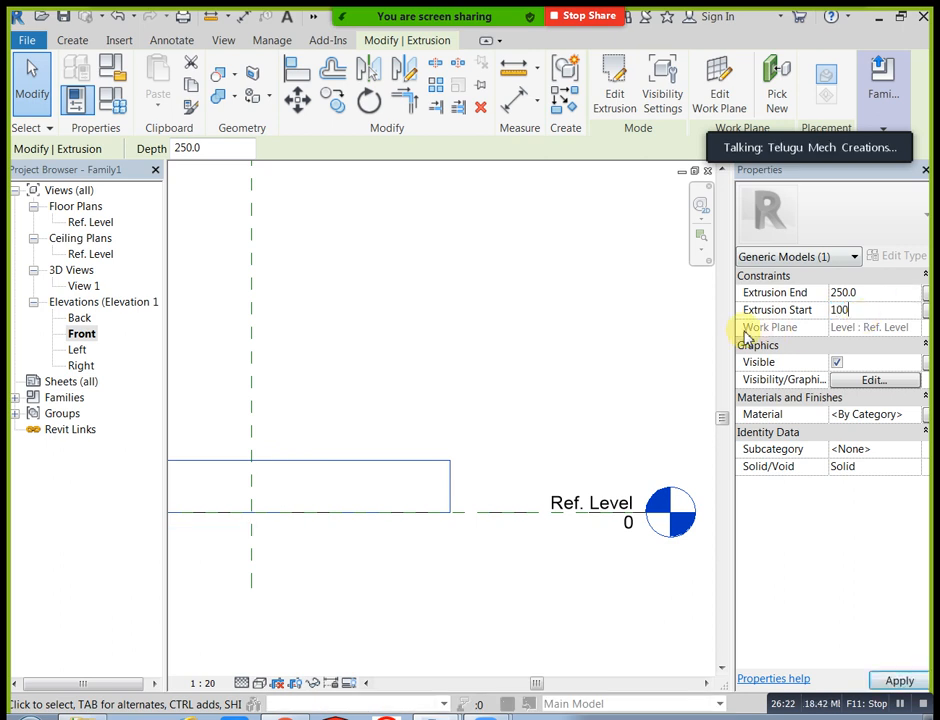
pyautogui.press('Return')
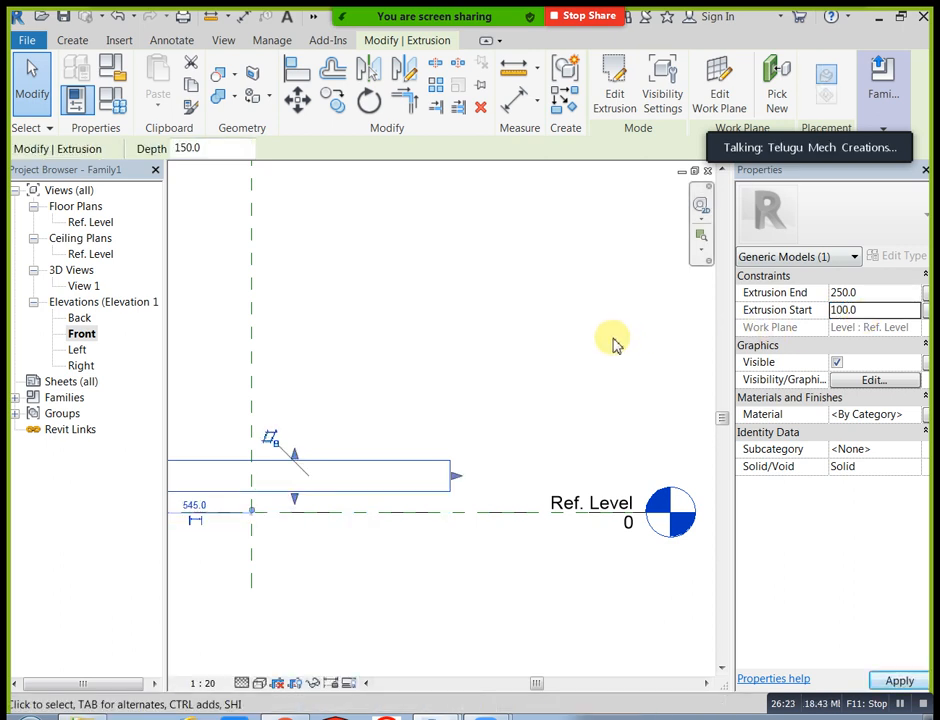
# Set the selected block's Extrusion Start to 50.
pyautogui.scroll(1, 430, 571)
pyautogui.moveTo(438, 574); pyautogui.dragTo(470, 583, button='middle')
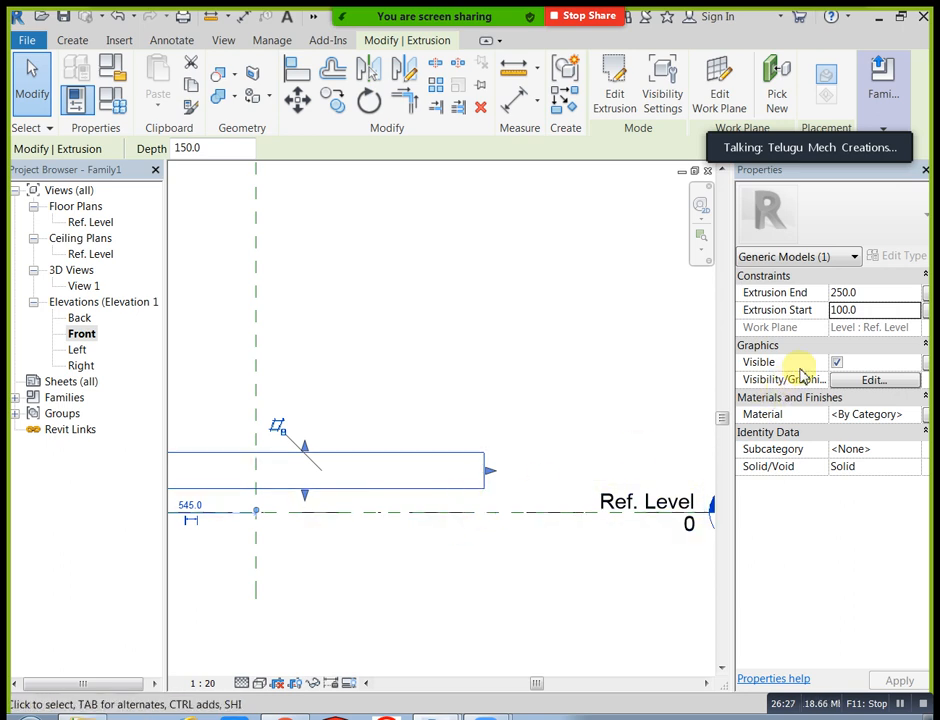
pyautogui.click(881, 309)
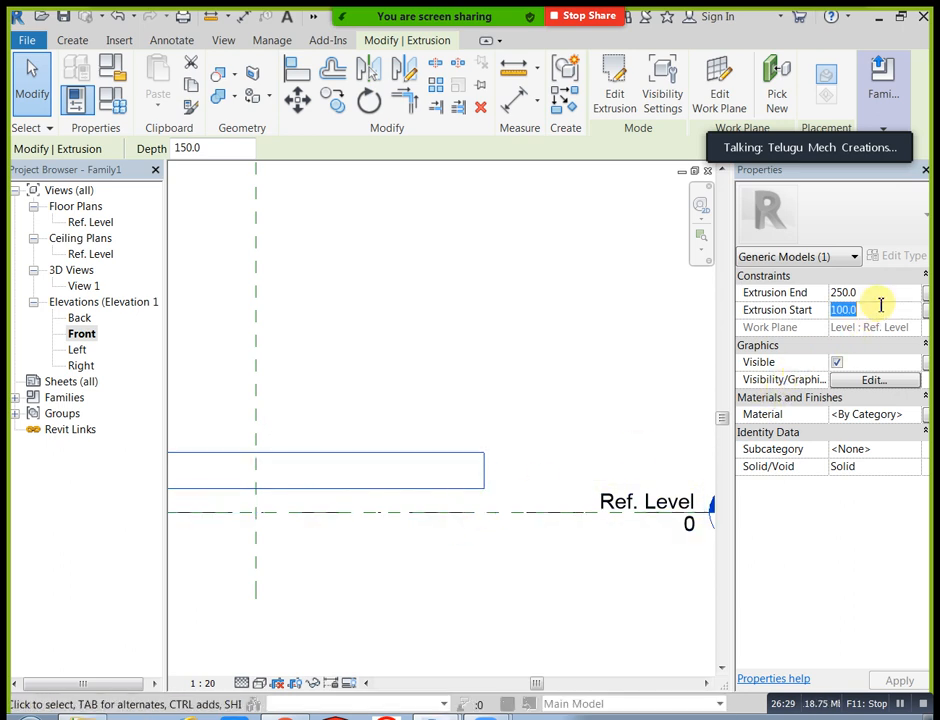
pyautogui.write('50')
pyautogui.press('Return')
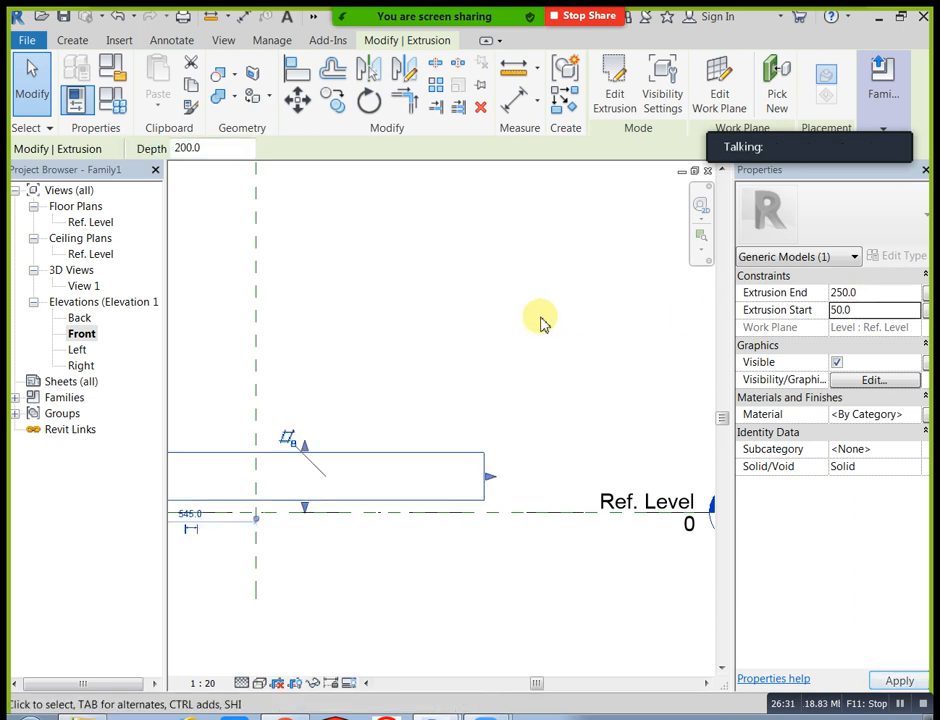
# Set the block's Extrusion Start to -250 so it extends below the reference level, and deselect it.
pyautogui.click(866, 311)
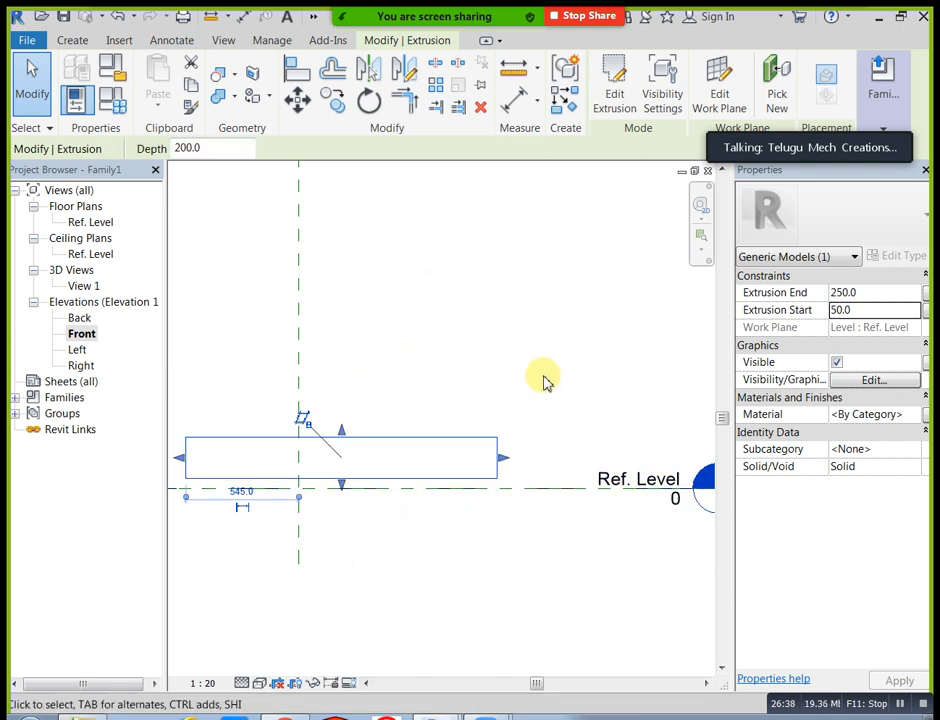
pyautogui.click(874, 315)
pyautogui.write('-2')
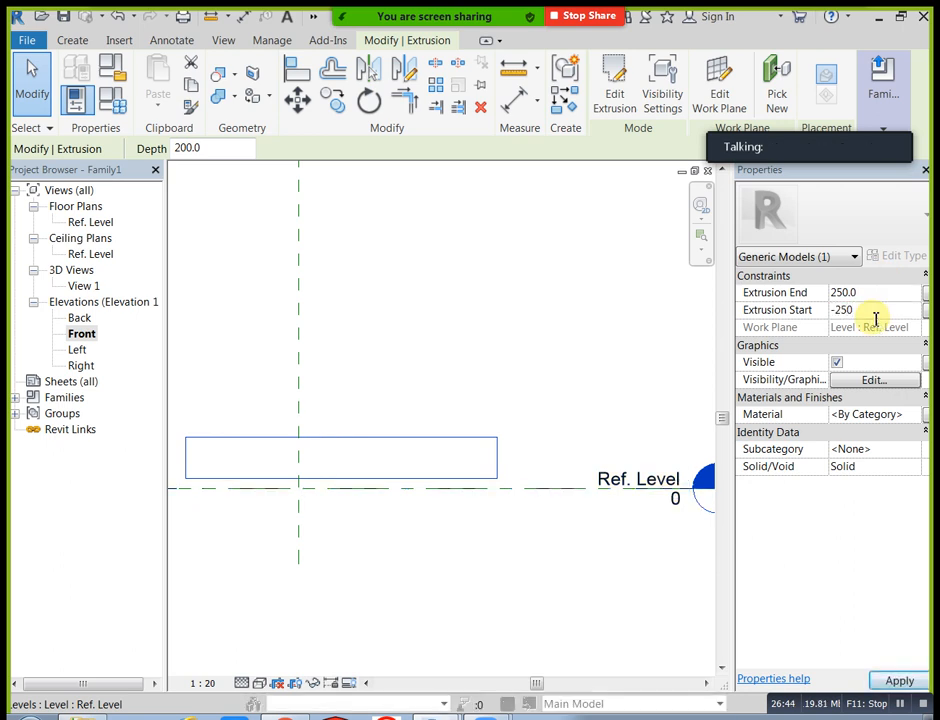
pyautogui.press('Return')
pyautogui.moveTo(447, 594); pyautogui.dragTo(545, 590, button='middle')
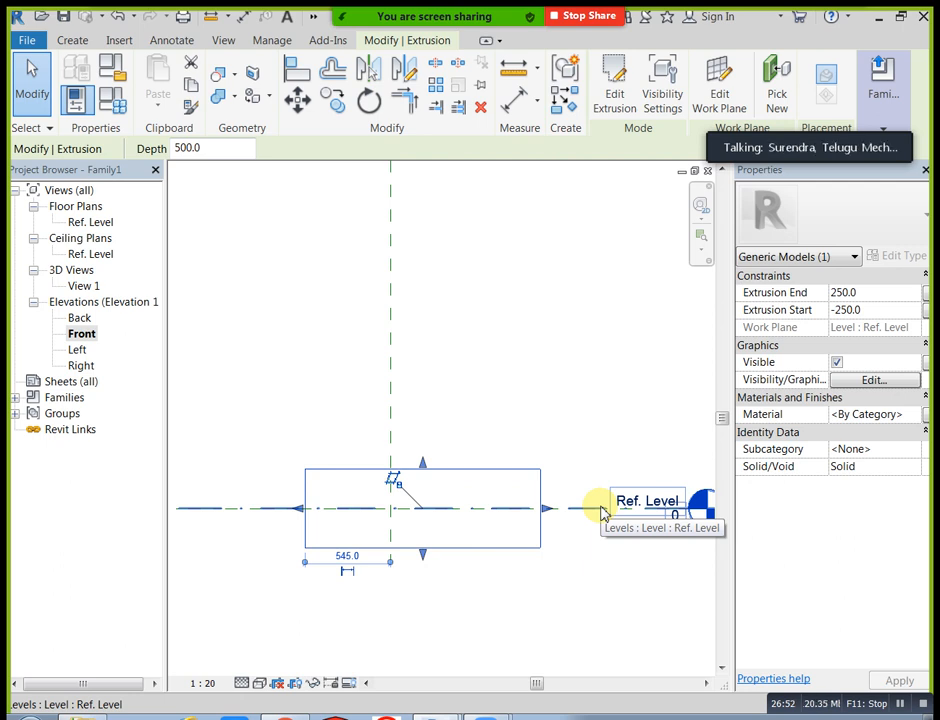
pyautogui.click(556, 608)
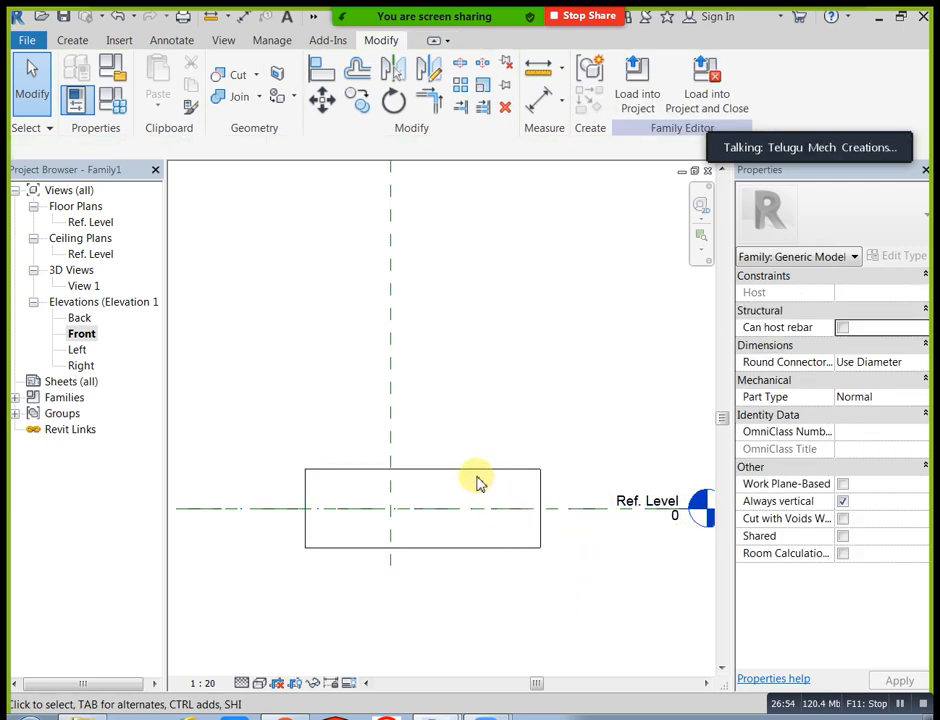
# In the Ref. Level floor plan, set the distance from the block's upper edge to the horizontal reference plane to 750 mm.
pyautogui.doubleClick(86, 221)
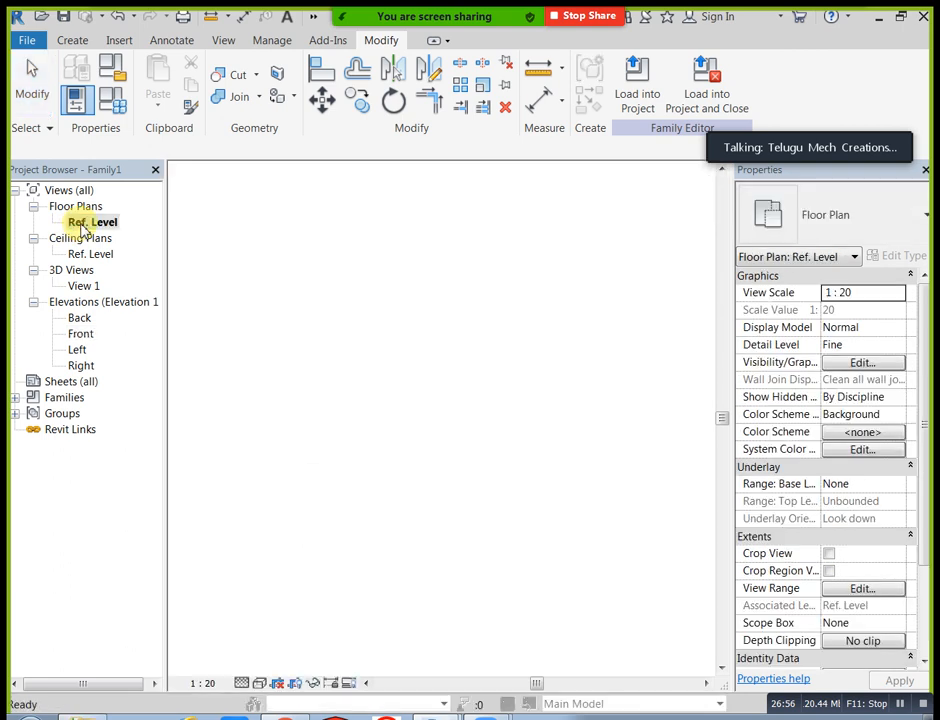
pyautogui.moveTo(474, 443); pyautogui.dragTo(457, 472, button='middle')
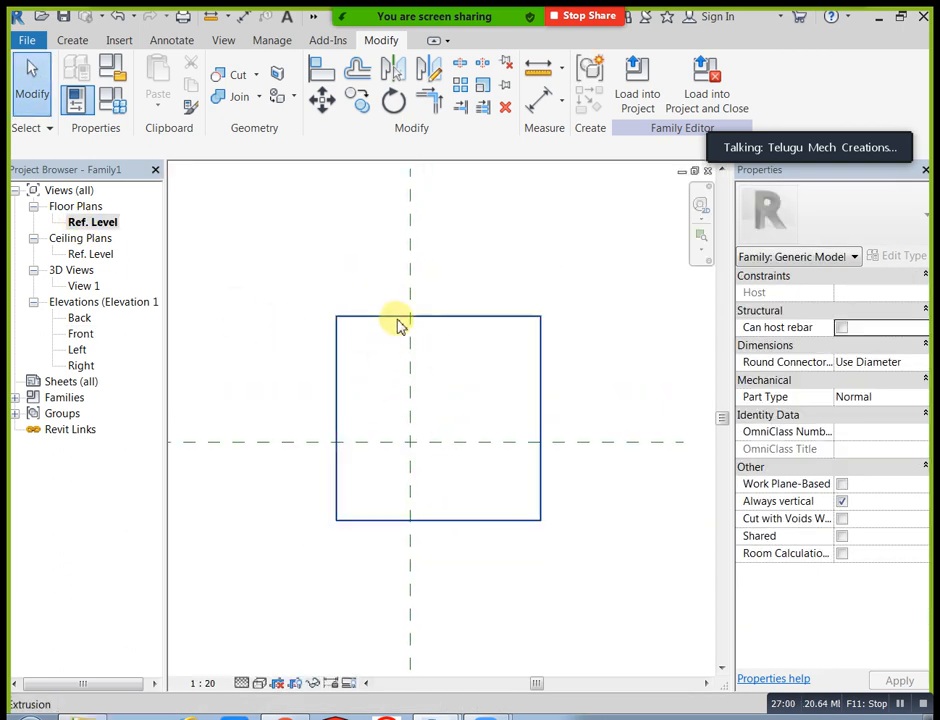
pyautogui.click(348, 522)
pyautogui.scroll(1, 377, 512)
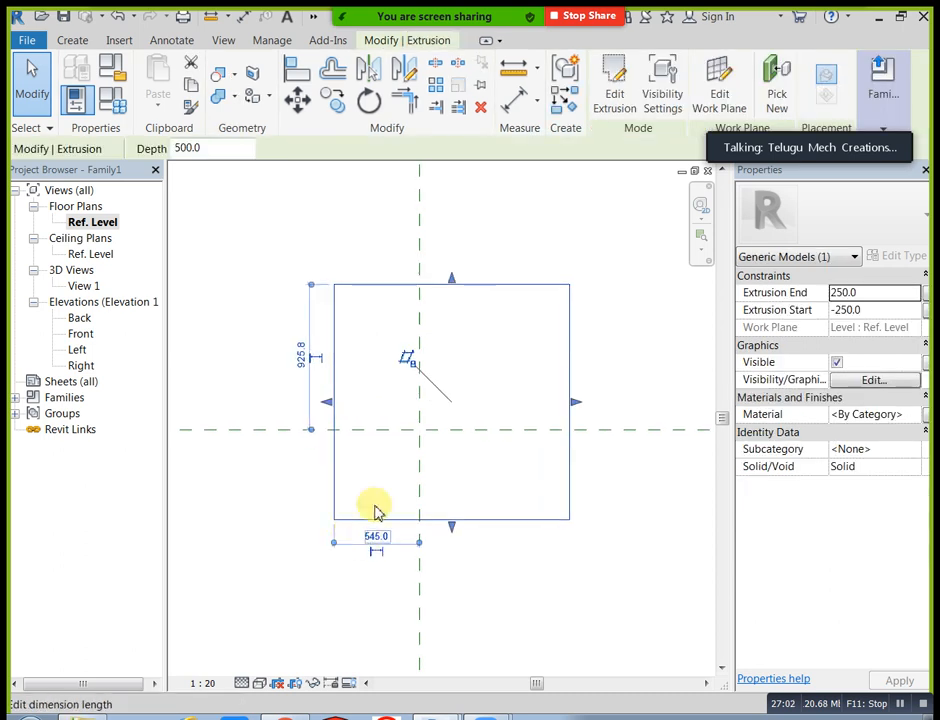
pyautogui.click(303, 352)
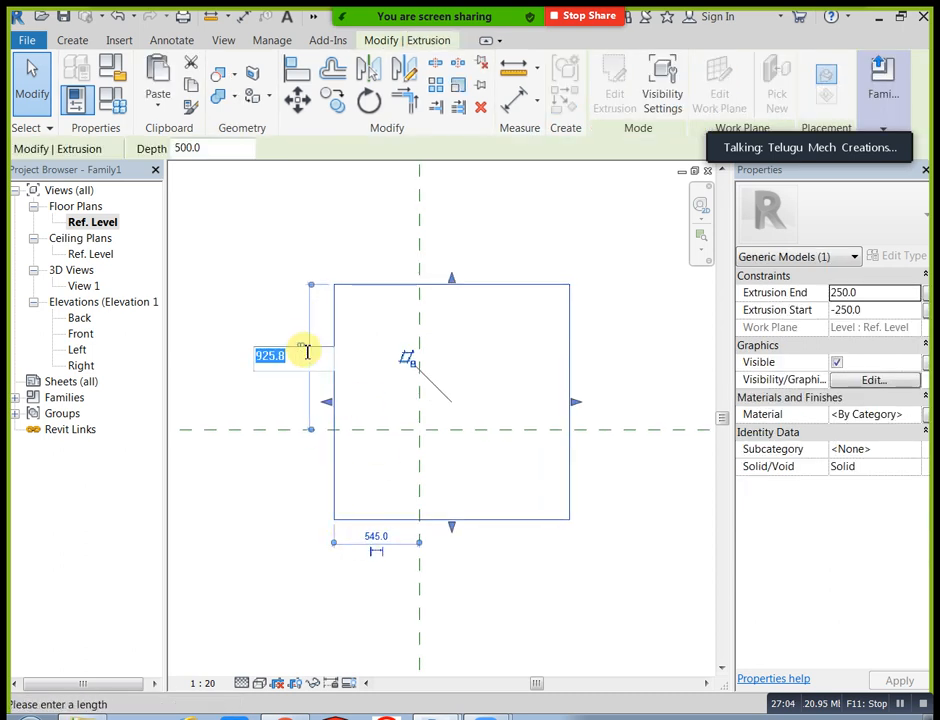
pyautogui.write('75')
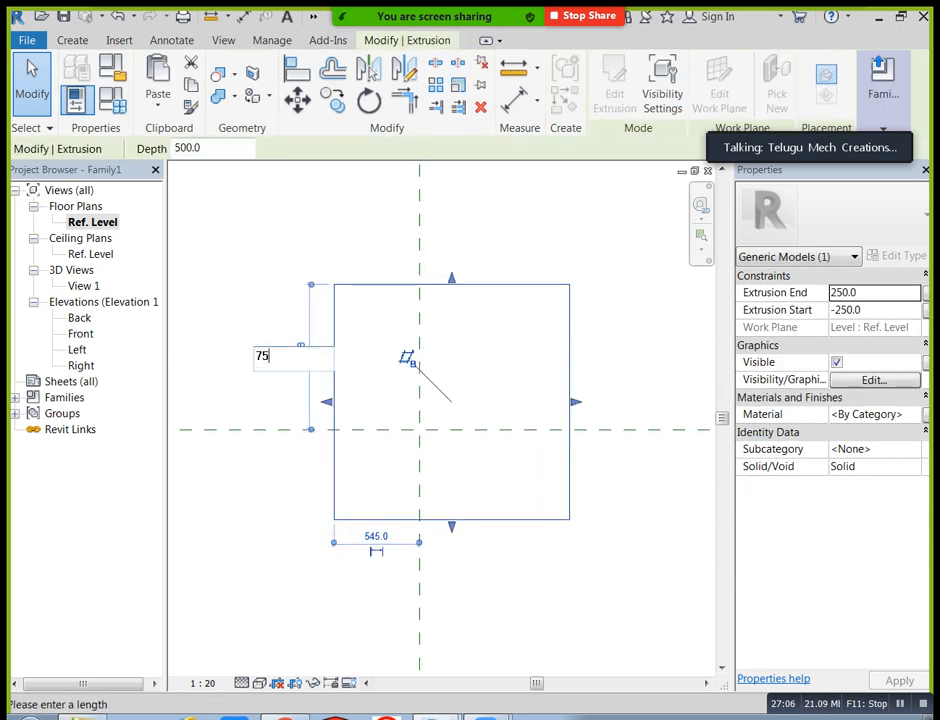
pyautogui.write('0')
pyautogui.press('Return')
pyautogui.click(287, 518)
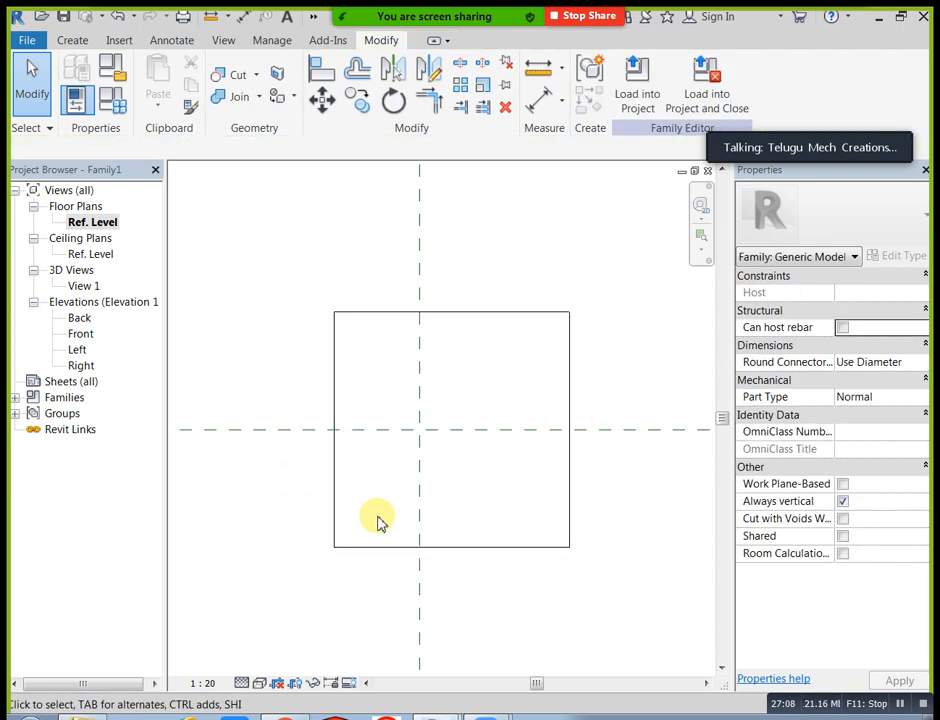
# Set the distance from the block's left edge to the vertical reference plane to 750 mm, and deselect the block.
pyautogui.click(377, 552)
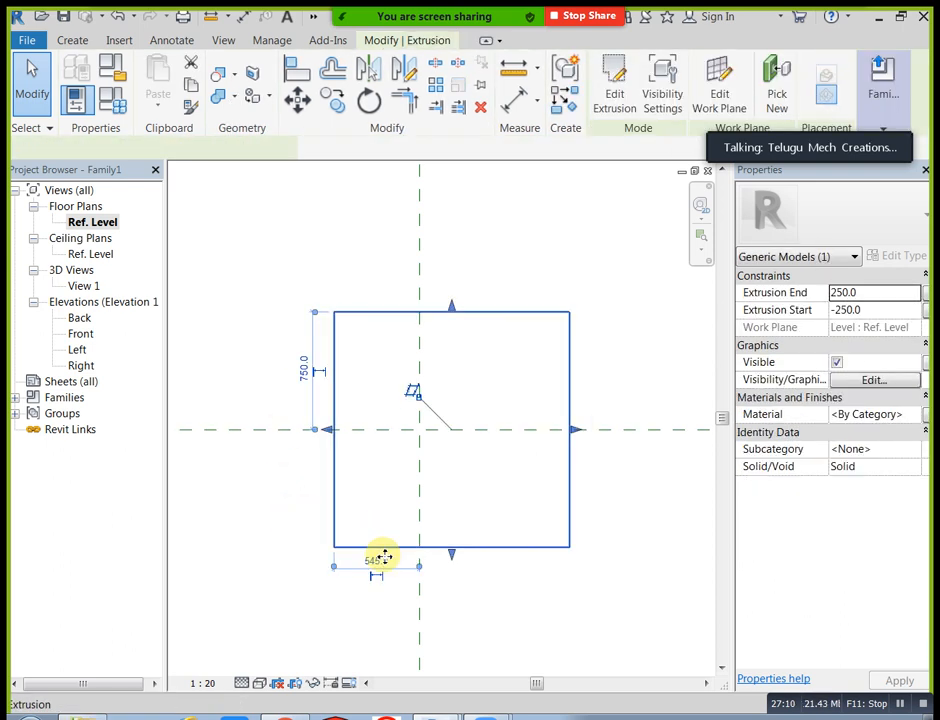
pyautogui.click(380, 561)
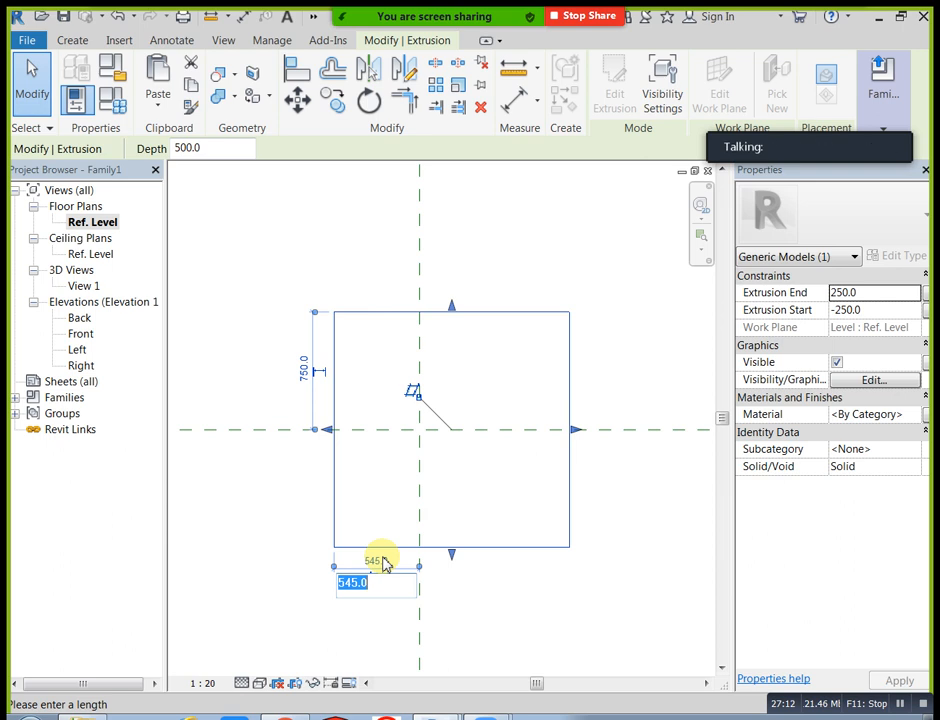
pyautogui.write('750')
pyautogui.press('Return')
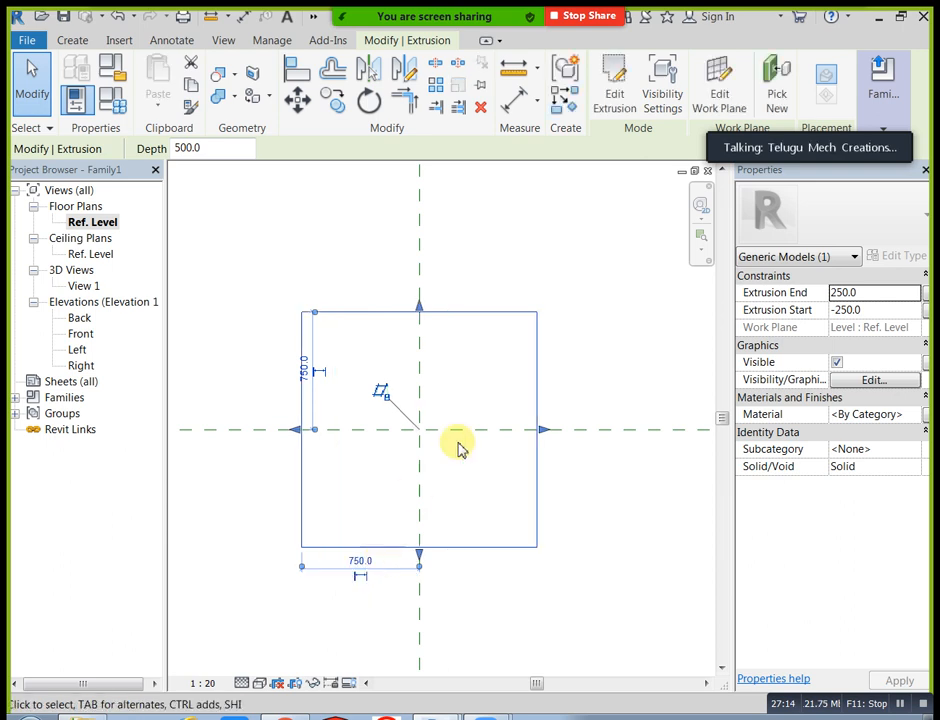
pyautogui.click(565, 372)
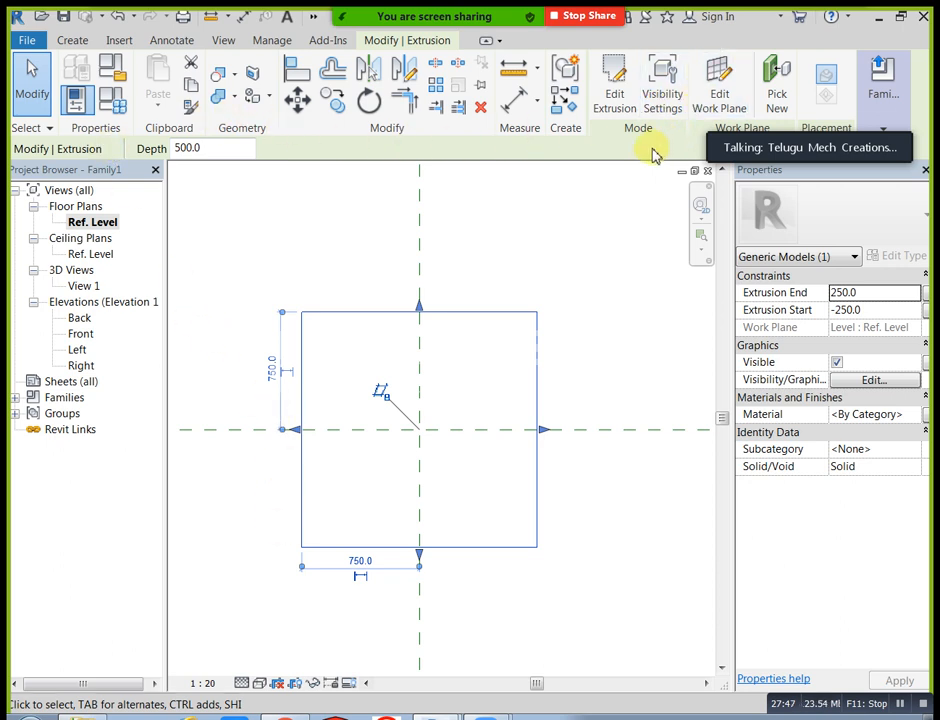
pyautogui.click(231, 226)
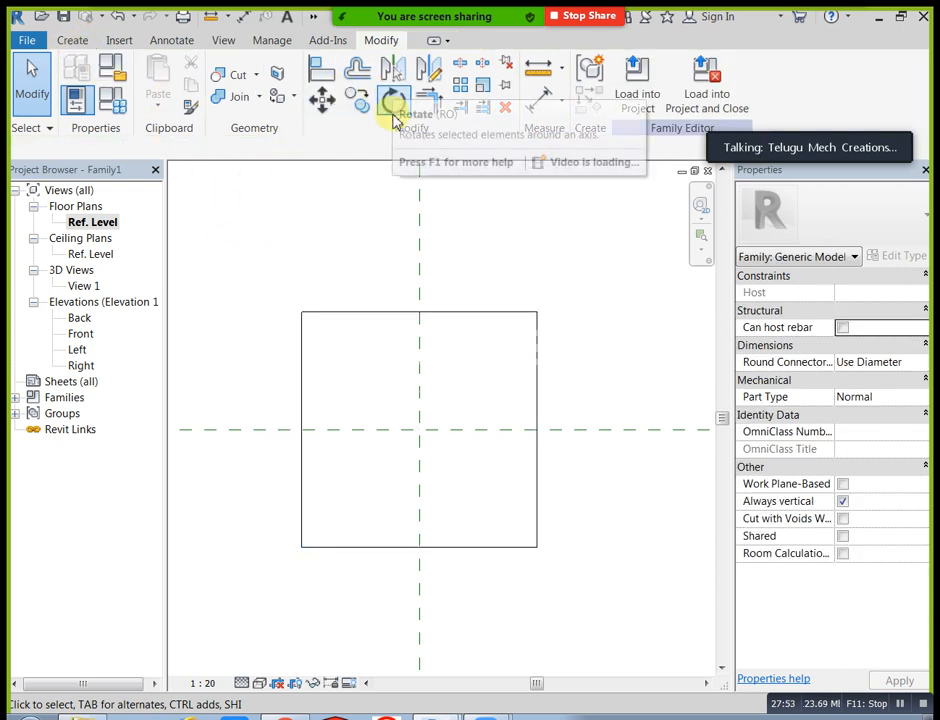
# Edit the extrusion's sketch and draw a circle of about 140 mm radius inside the square near its upper-right corner.
pyautogui.click(372, 316)
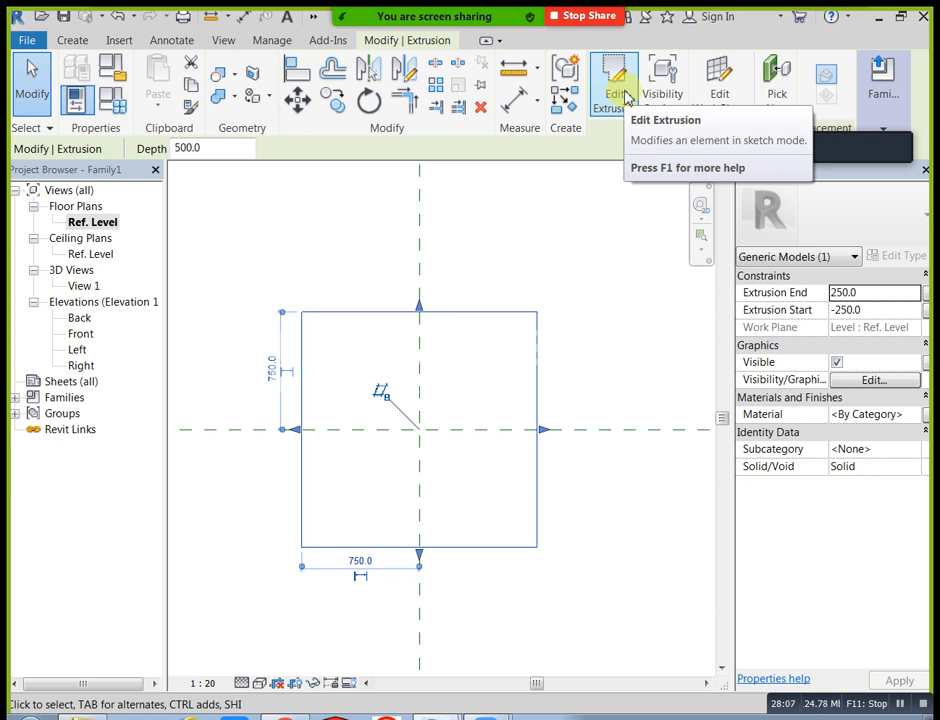
pyautogui.click(627, 96)
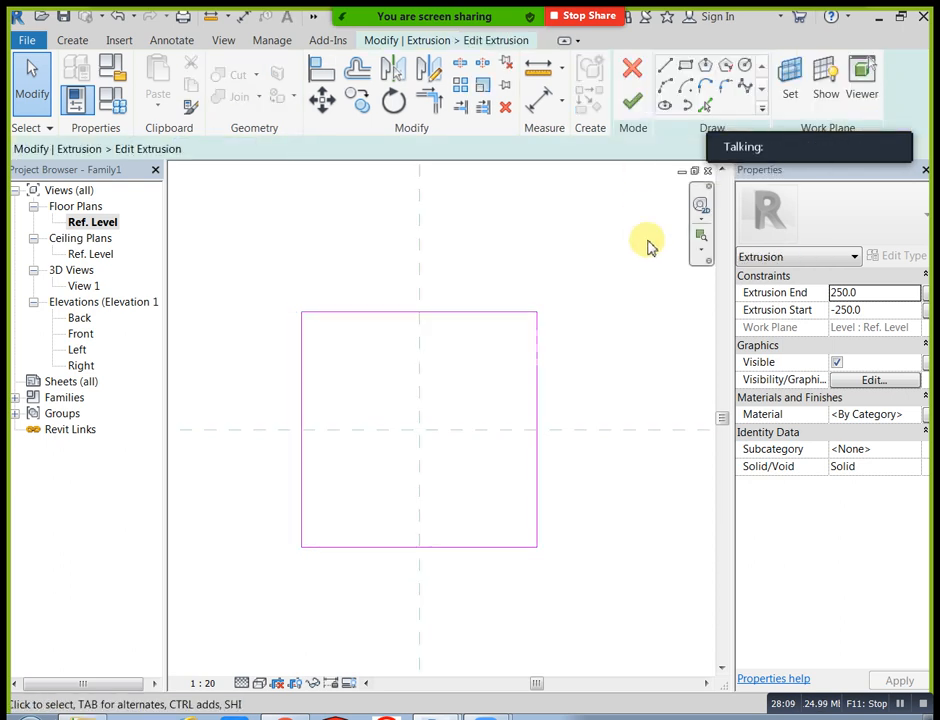
pyautogui.click(685, 70)
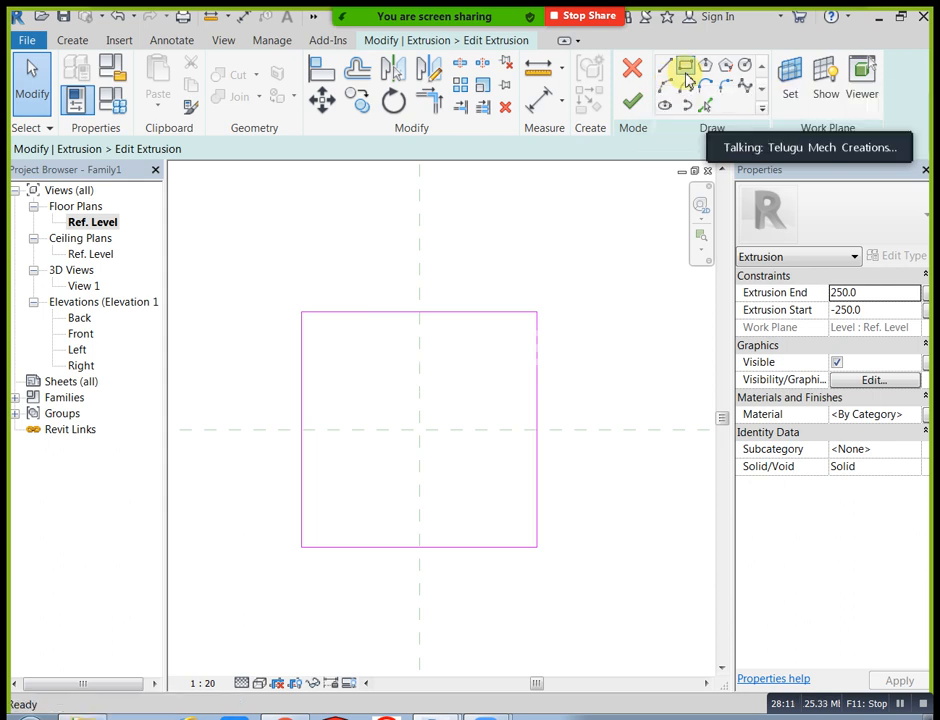
pyautogui.click(746, 68)
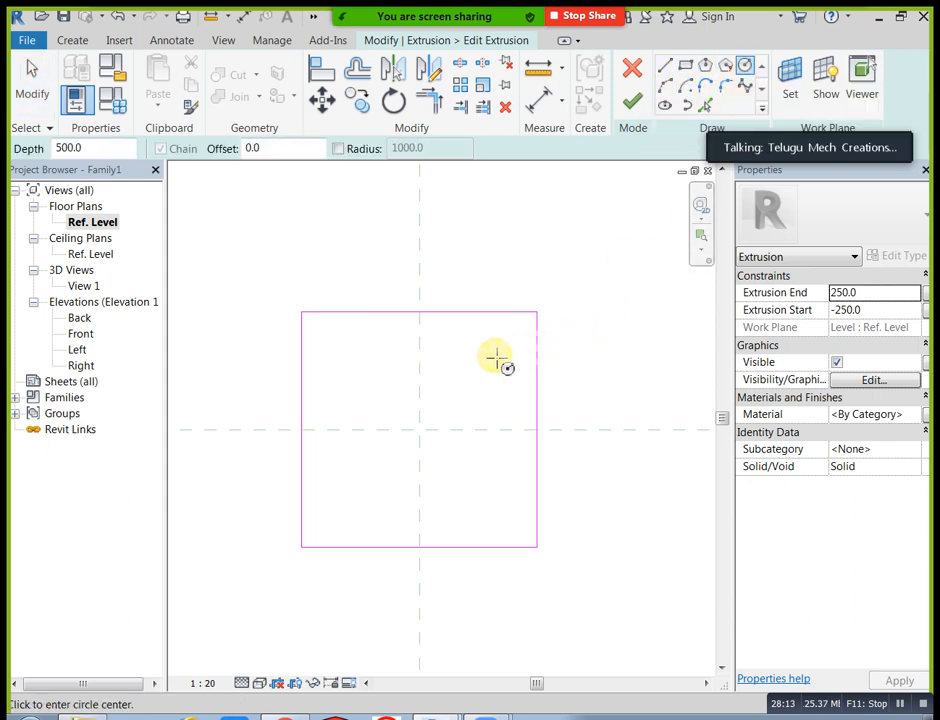
pyautogui.click(495, 356)
pyautogui.click(511, 340)
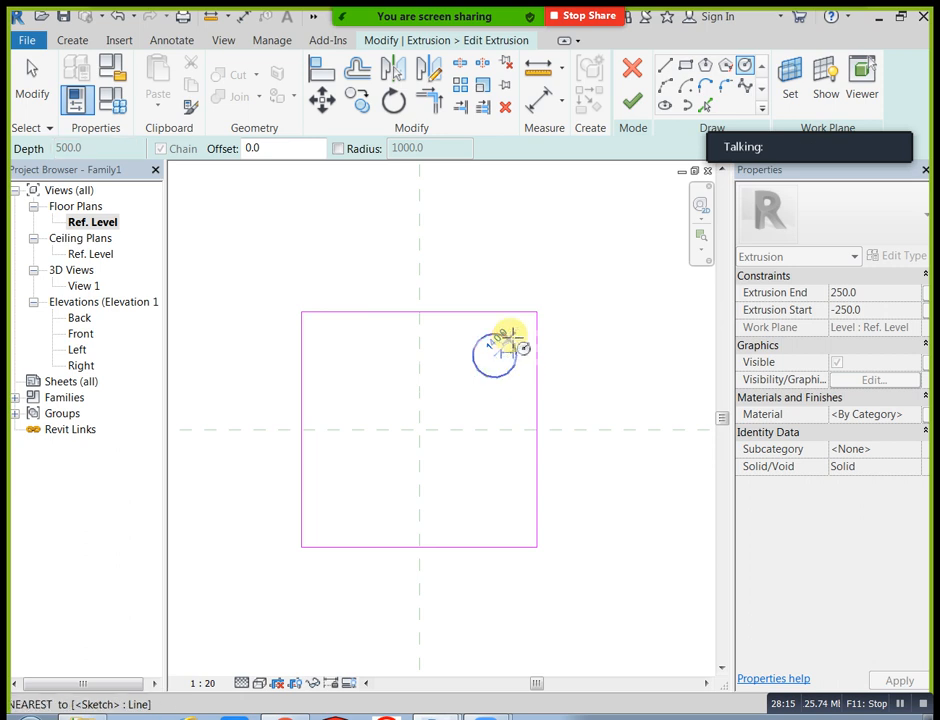
# Finish the extrusion's sketch edit, deselect the block, and show it in 3D View 1 from the top-front-right corner, zoomed to fit.
pyautogui.click(629, 104)
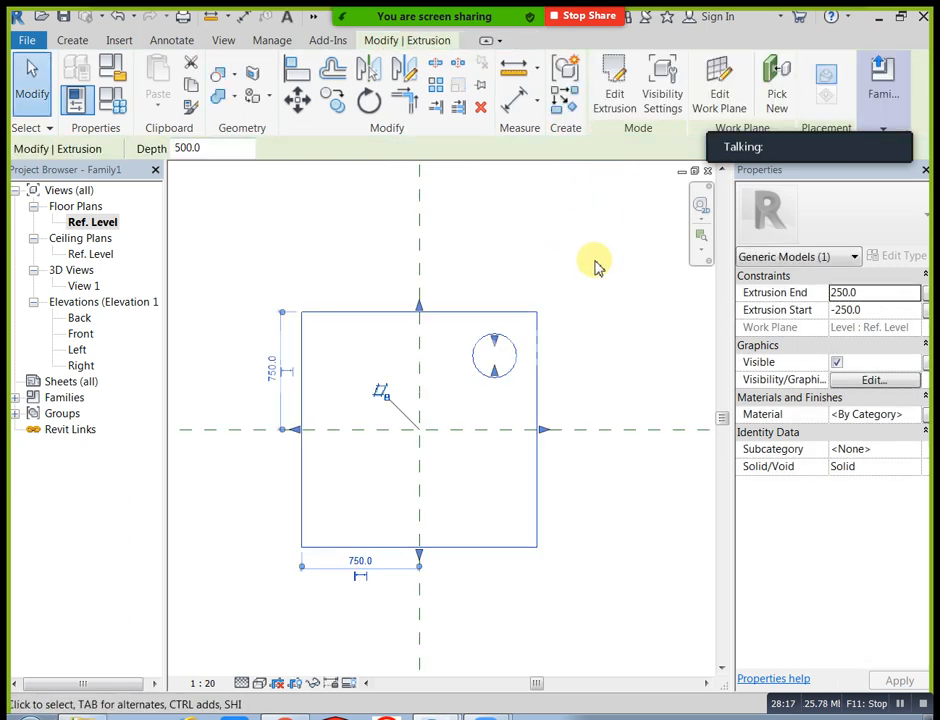
pyautogui.click(596, 266)
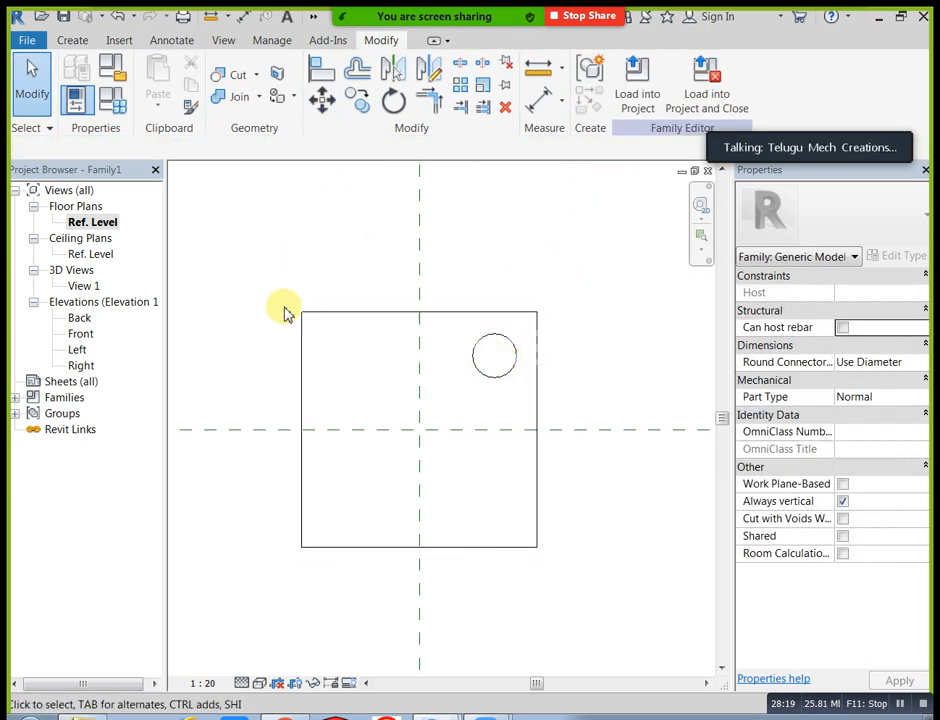
pyautogui.doubleClick(85, 286)
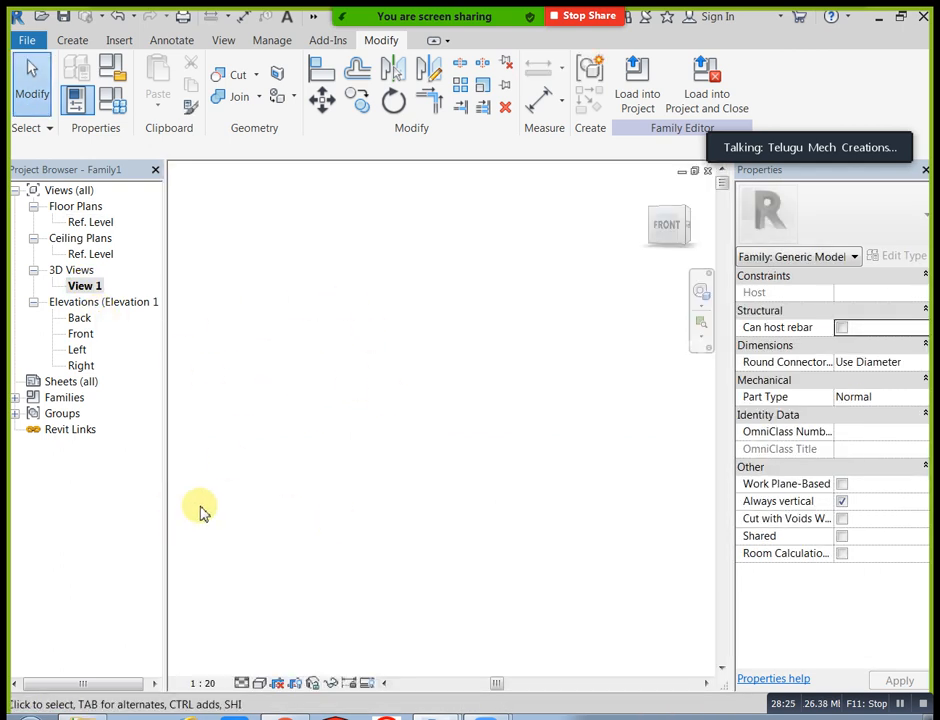
pyautogui.press('z')
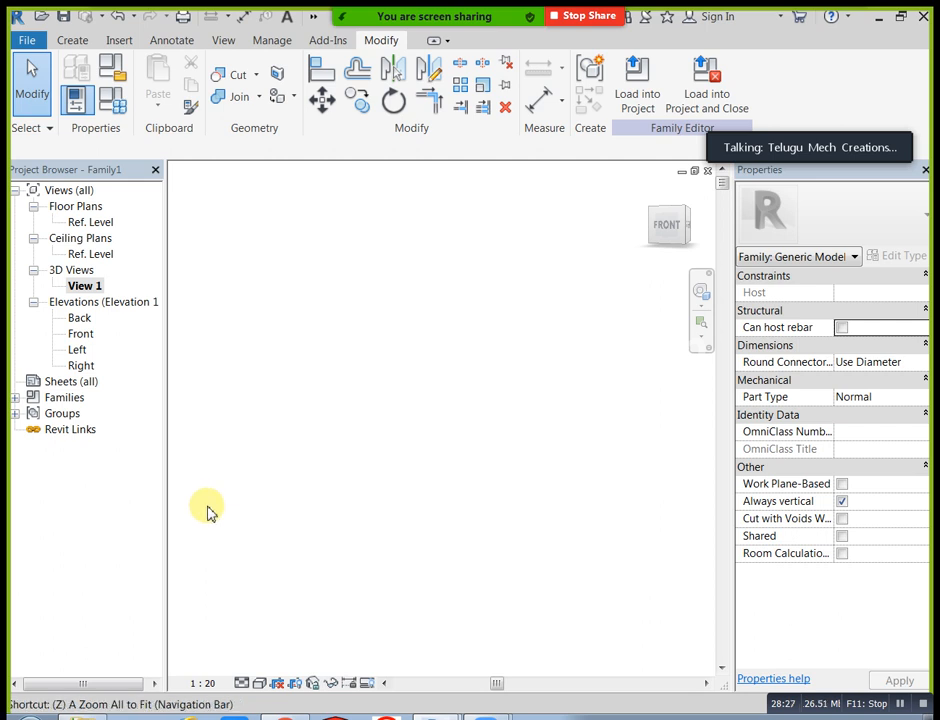
pyautogui.press('a')
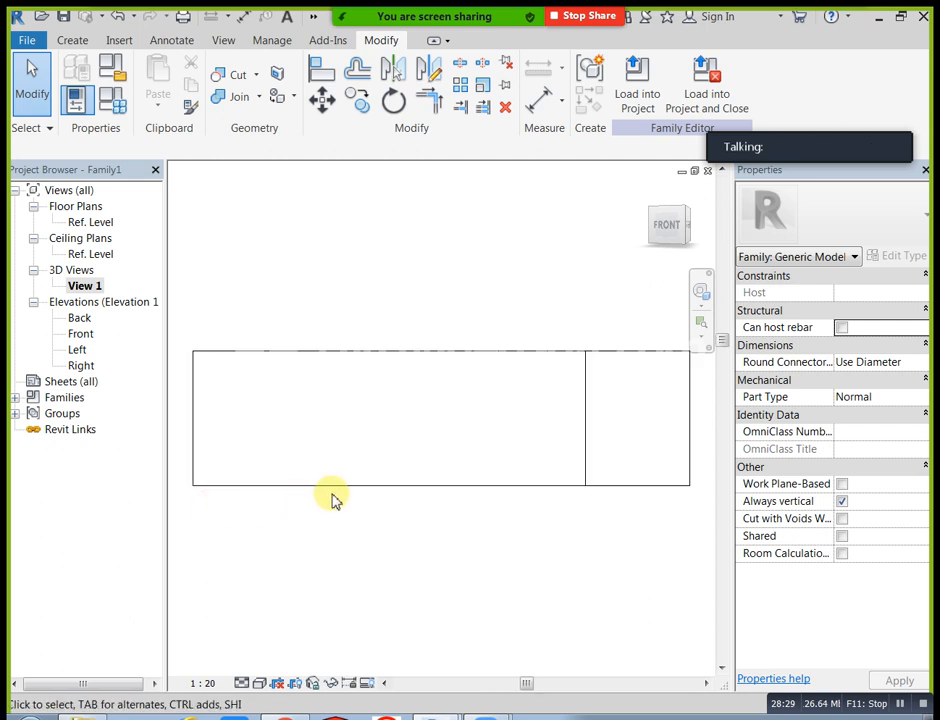
pyautogui.click(648, 193)
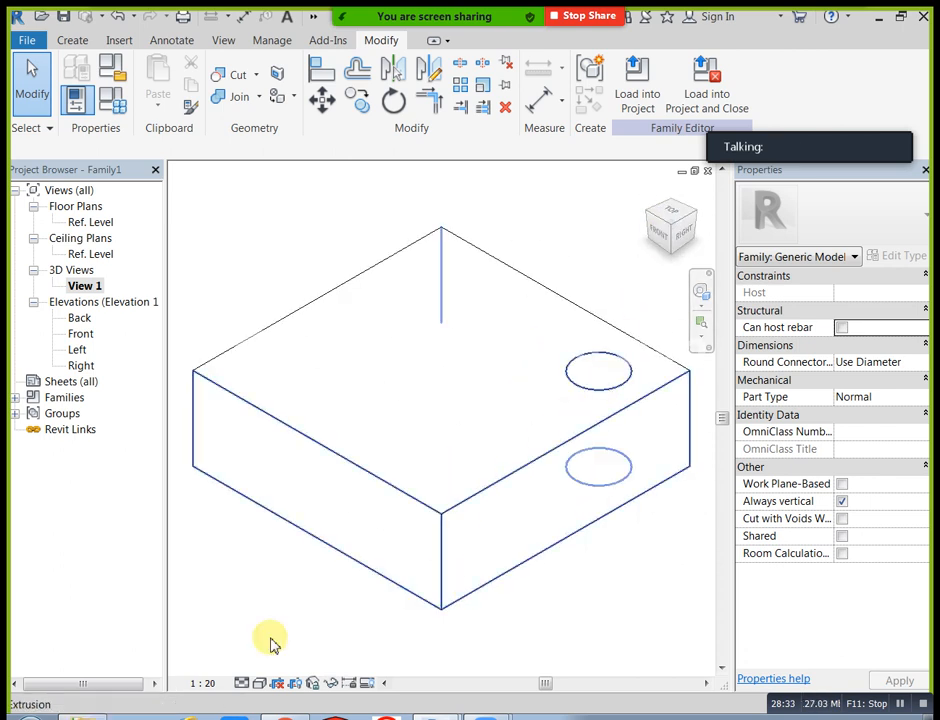
# Set the 3D view's detail level to Fine and its visual style to Shaded.
pyautogui.click(241, 683)
pyautogui.click(254, 667)
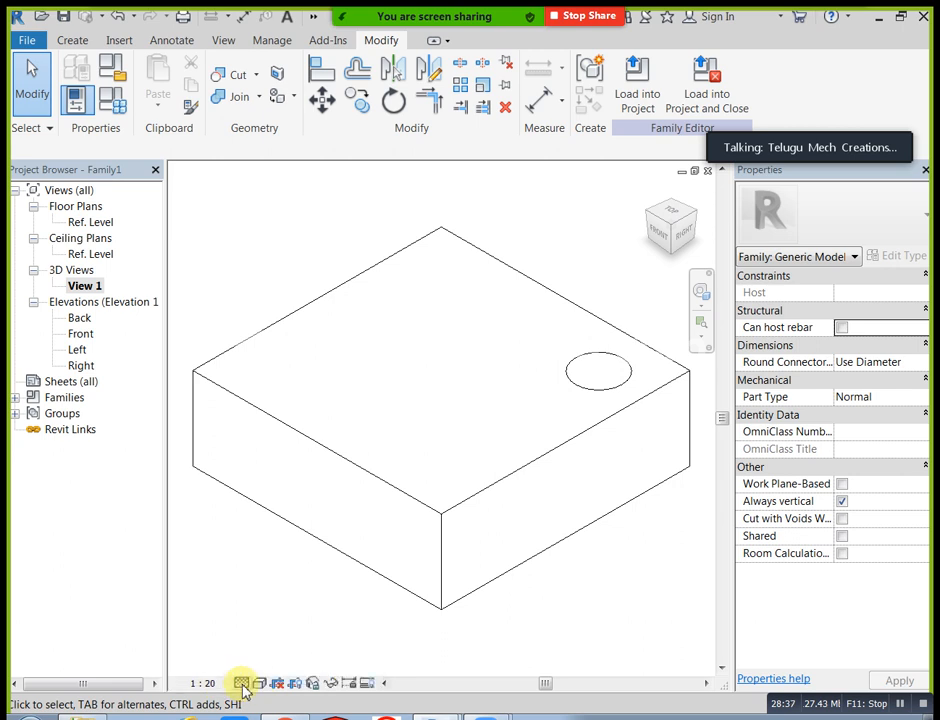
pyautogui.click(241, 684)
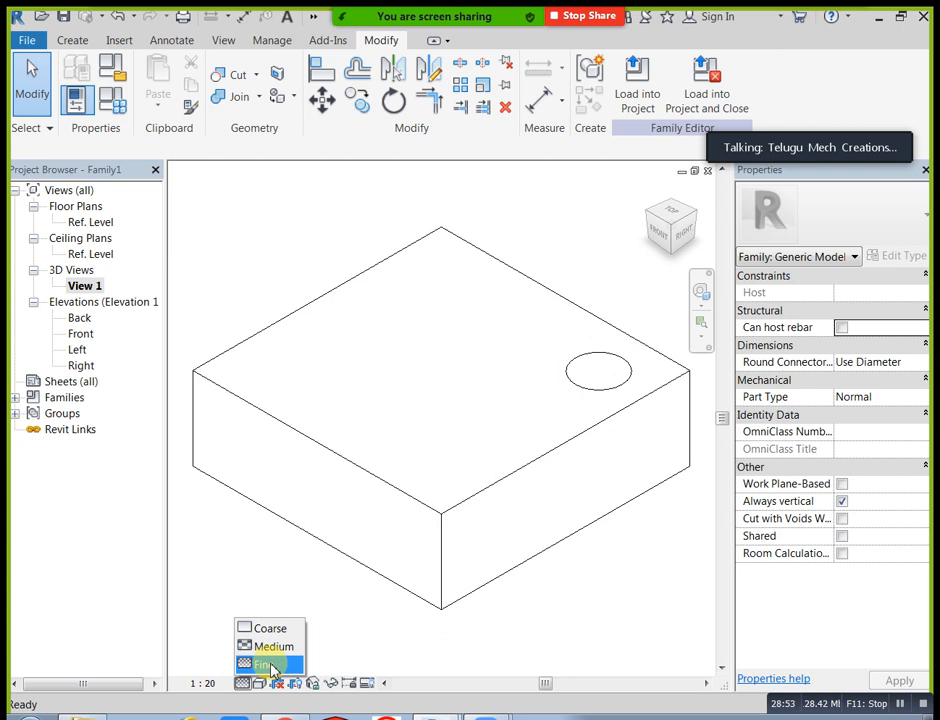
pyautogui.click(310, 612)
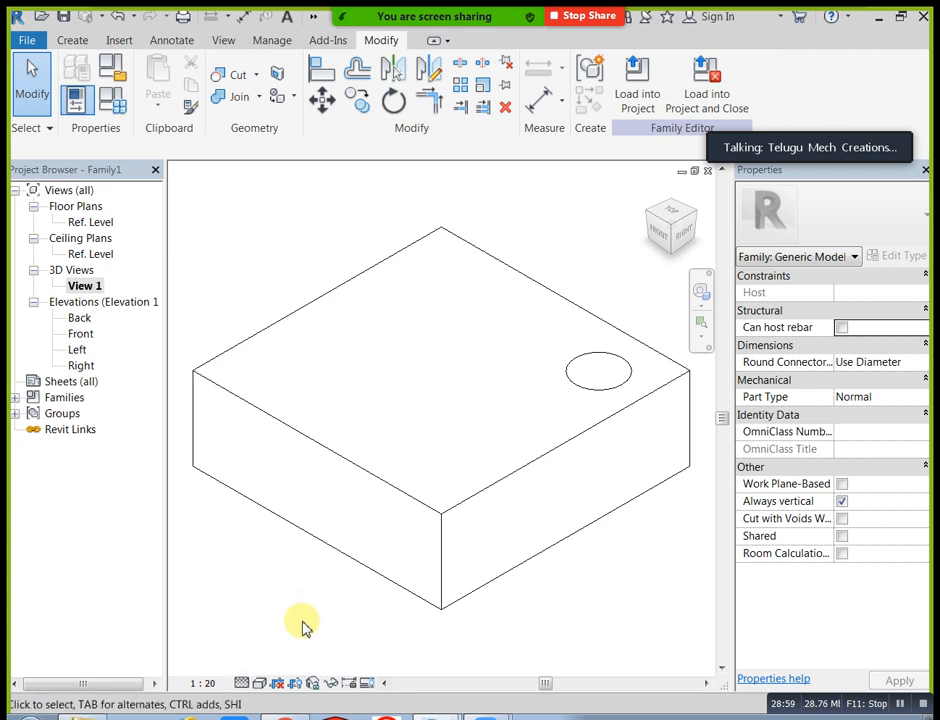
pyautogui.click(260, 683)
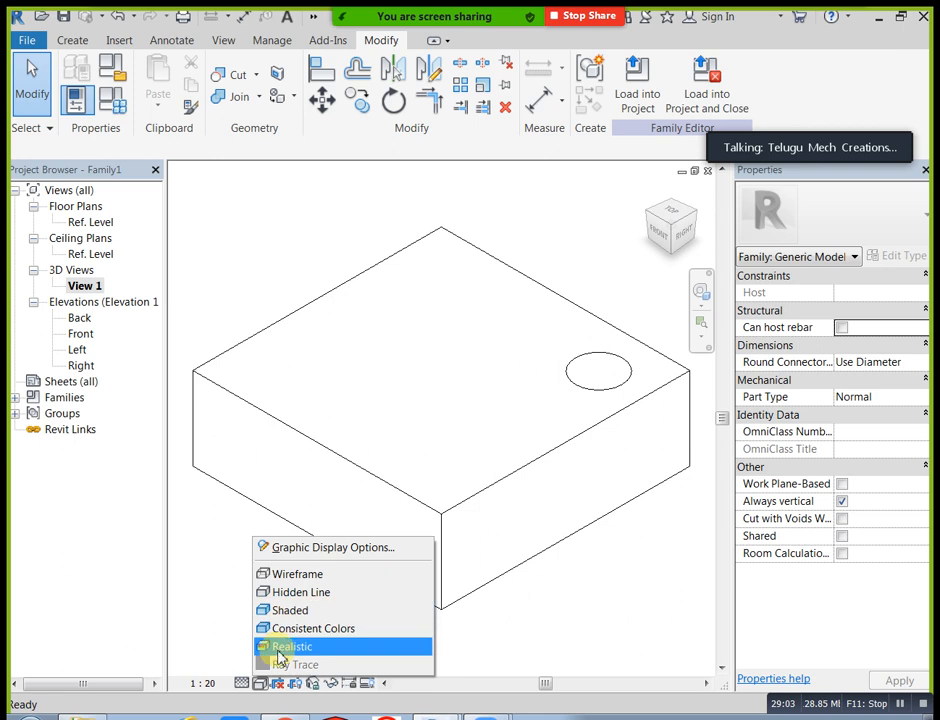
pyautogui.click(287, 610)
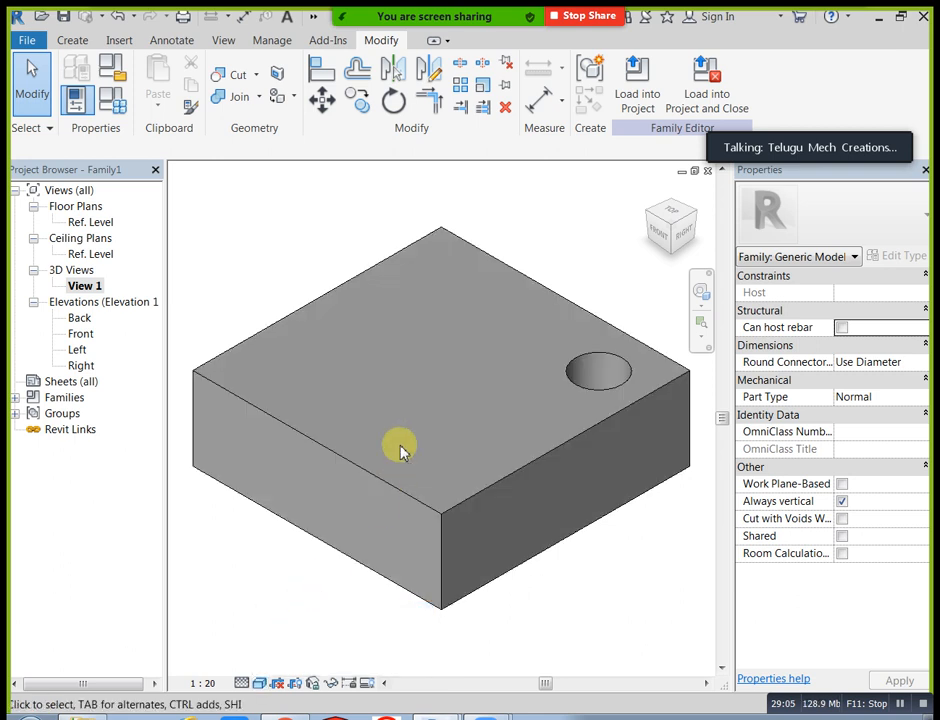
# Inspect the block and its round hole from another angle, and delete the block.
pyautogui.scroll(-1, 400, 452)
pyautogui.keyDown('shift'); pyautogui.moveTo(424, 533); pyautogui.dragTo(330, 470, button='middle'); pyautogui.keyUp('shift')
pyautogui.keyDown('shift'); pyautogui.moveTo(455, 552); pyautogui.dragTo(497, 601, button='middle'); pyautogui.keyUp('shift')
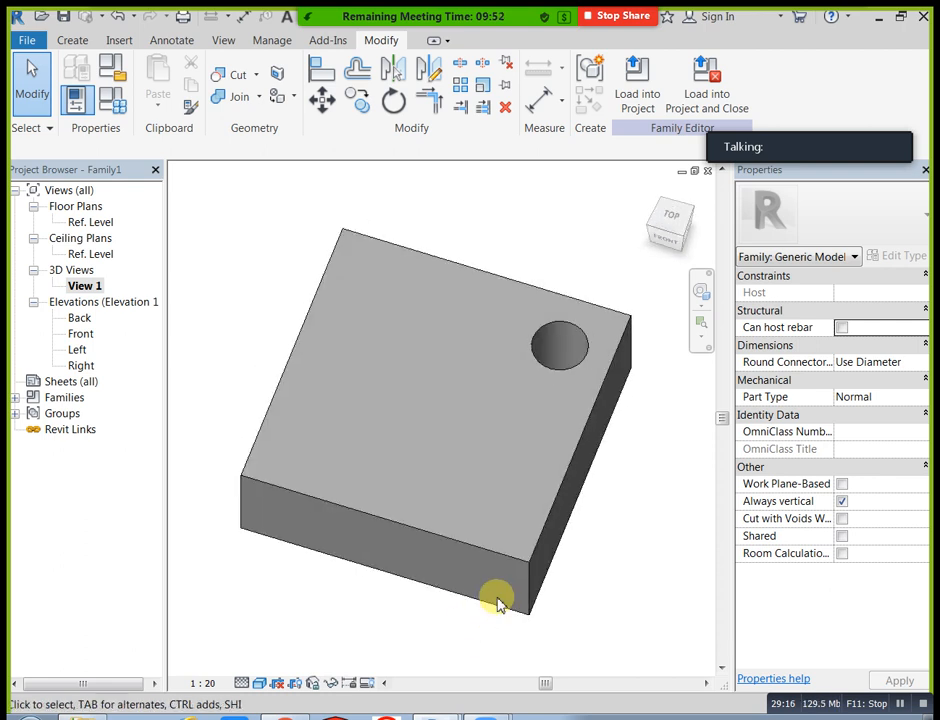
pyautogui.click(556, 498)
pyautogui.press('Delete')
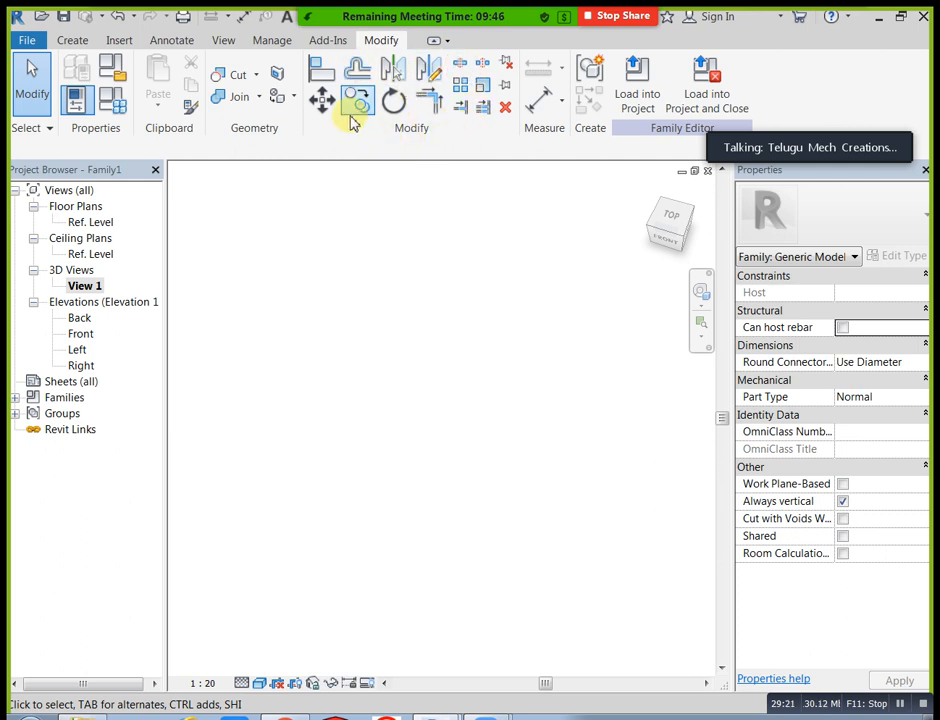
# Review the solid form tools and the list of void form types available for creating geometry.
pyautogui.click(77, 40)
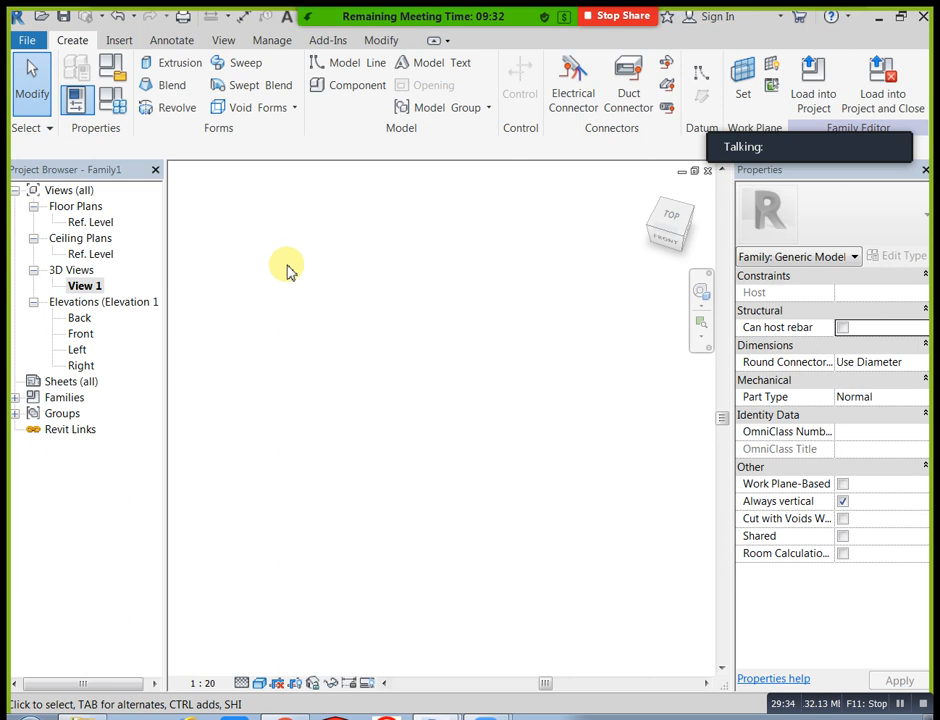
pyautogui.rightClick(604, 718)
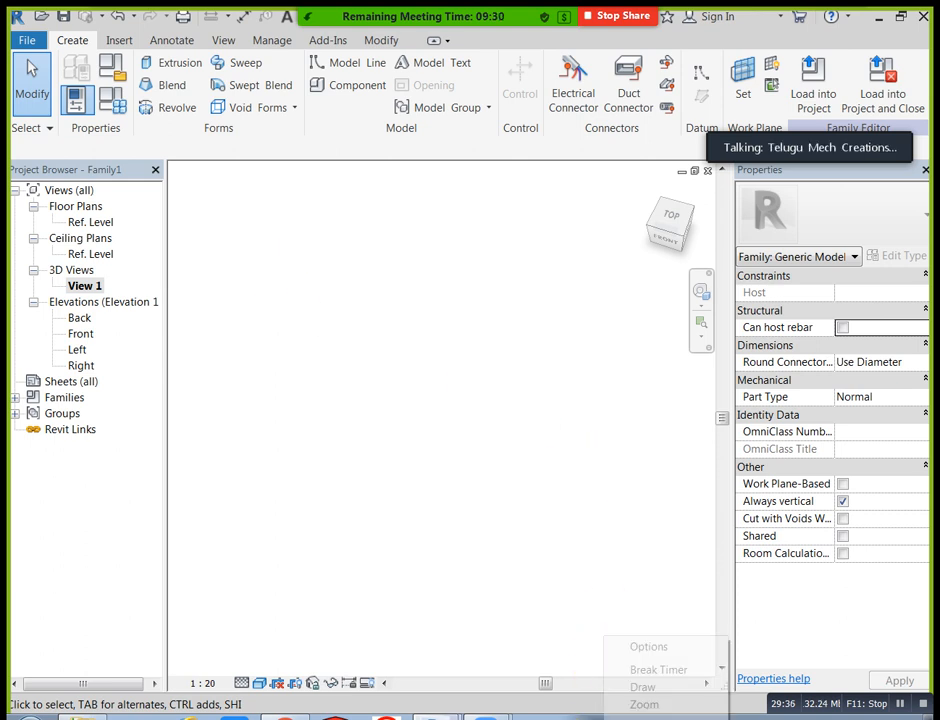
pyautogui.click(632, 689)
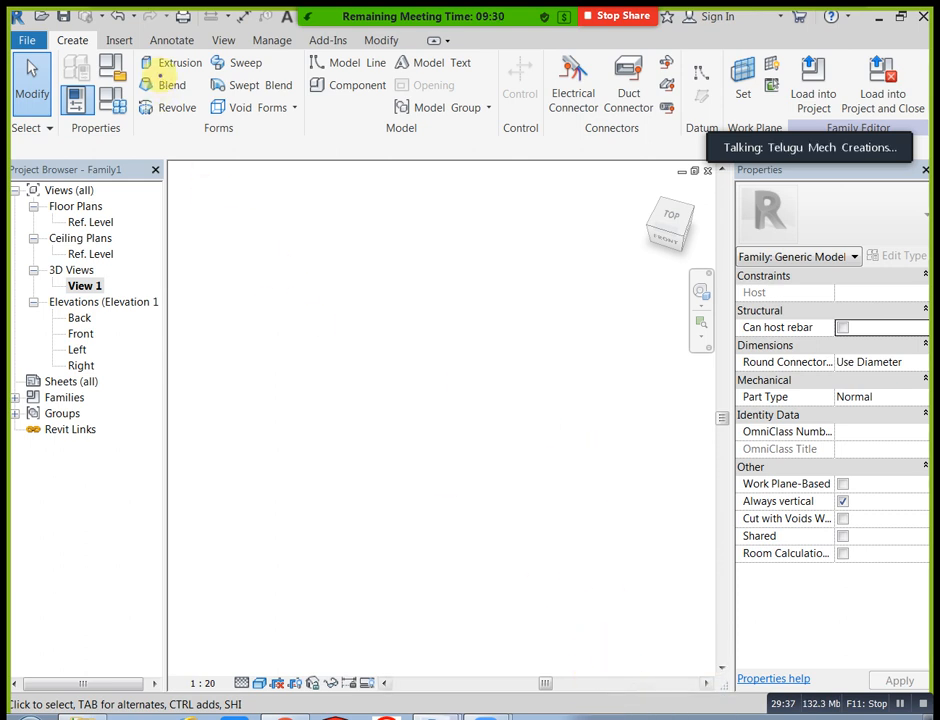
pyautogui.moveTo(205, 128)
pyautogui.mouseDown()
pyautogui.moveTo(222, 131)
pyautogui.moveTo(216, 122)
pyautogui.mouseUp()
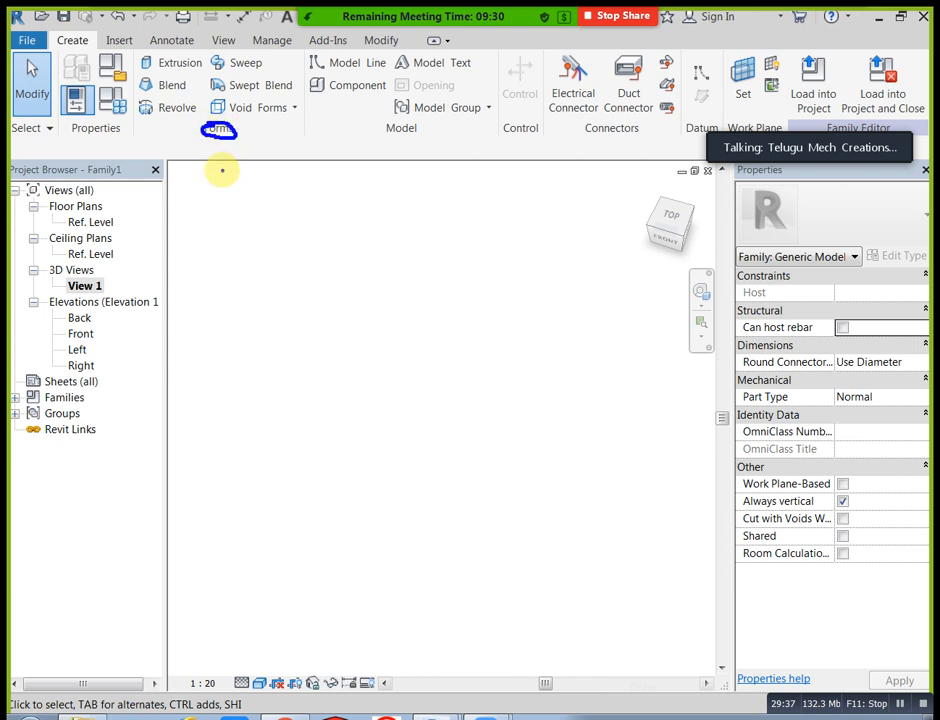
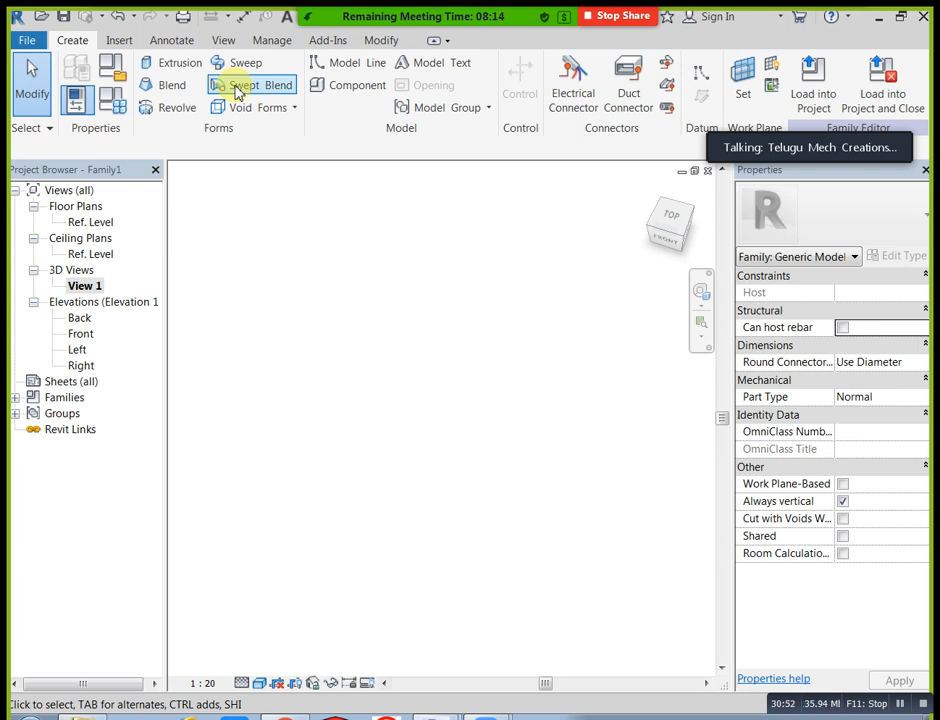
pyautogui.click(292, 110)
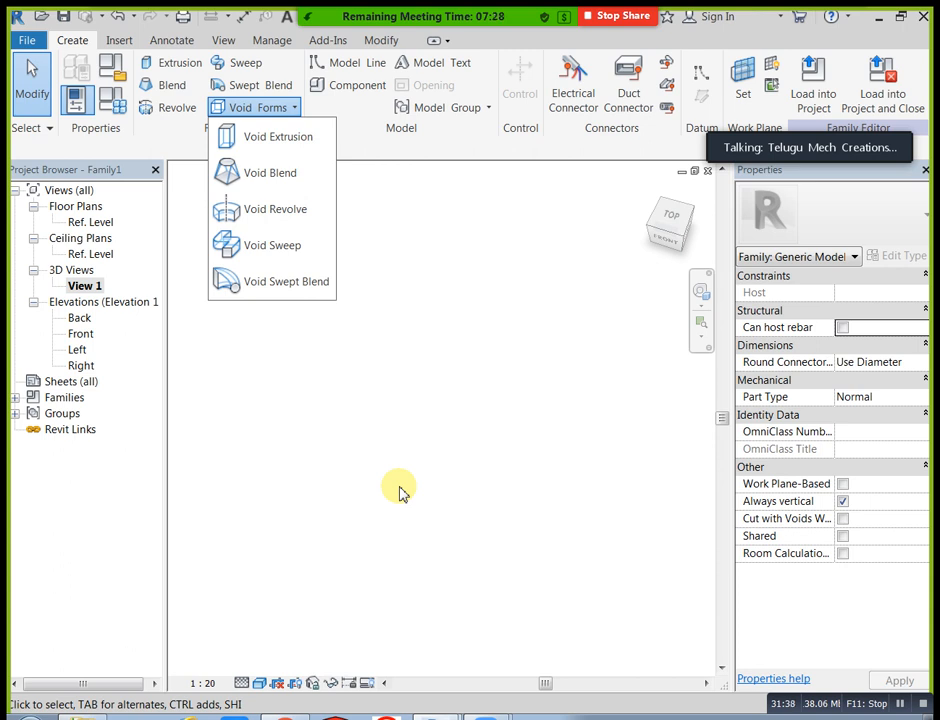
pyautogui.click(359, 320)
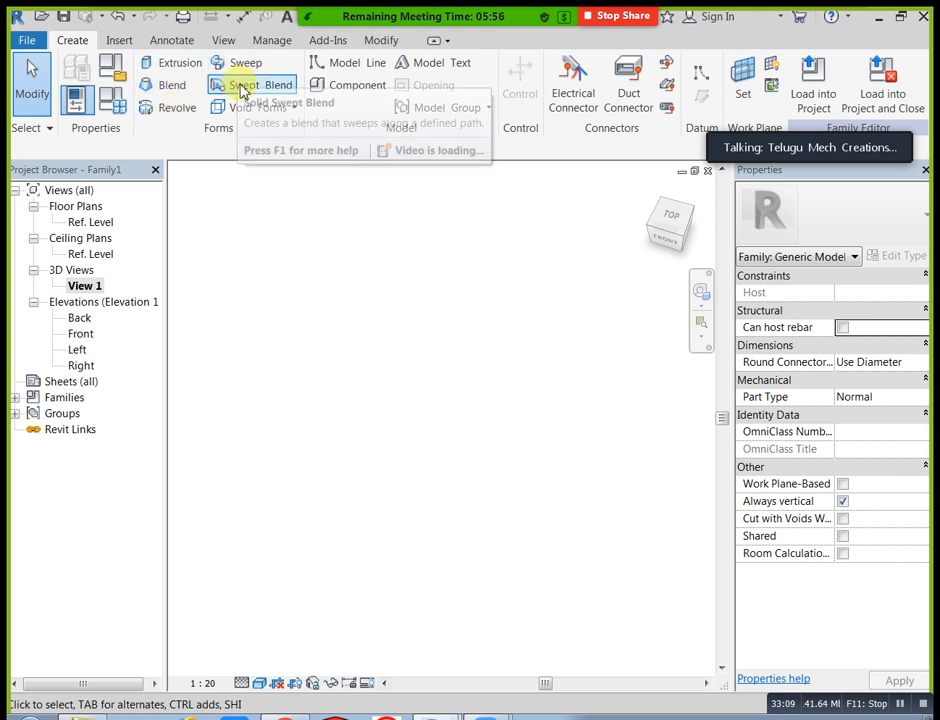
pyautogui.click(191, 72)
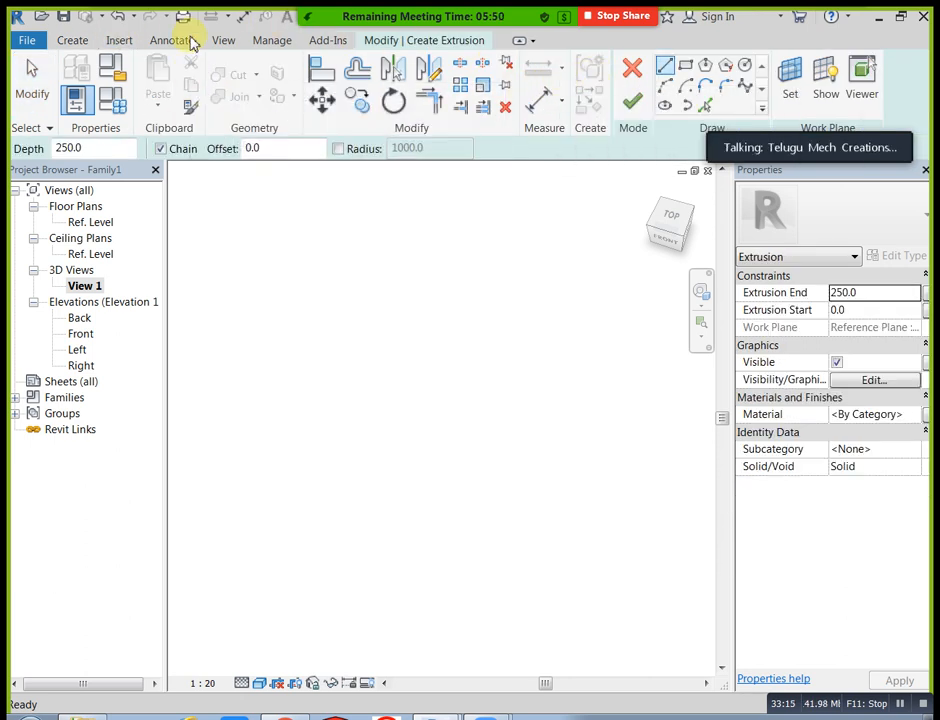
pyautogui.click(632, 100)
pyautogui.press('Escape')
pyautogui.click(72, 40)
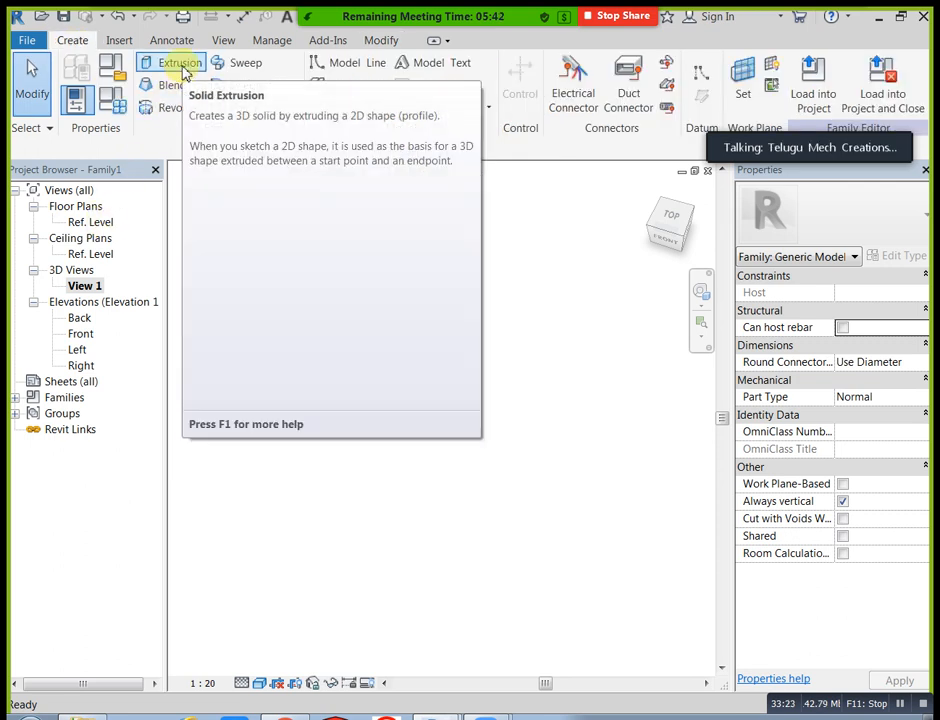
pyautogui.click(181, 66)
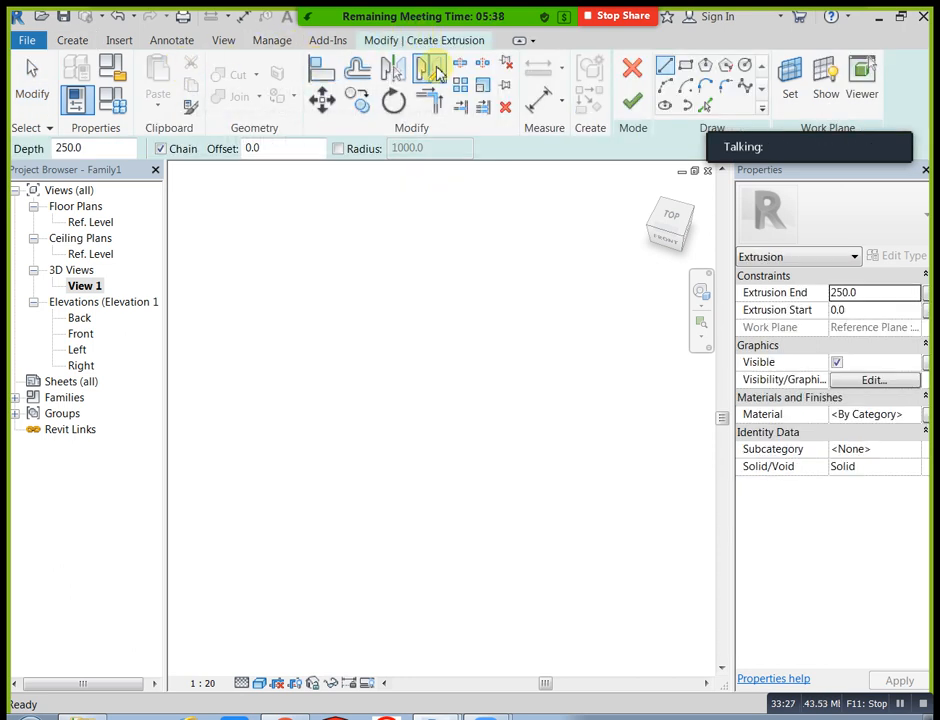
pyautogui.click(72, 40)
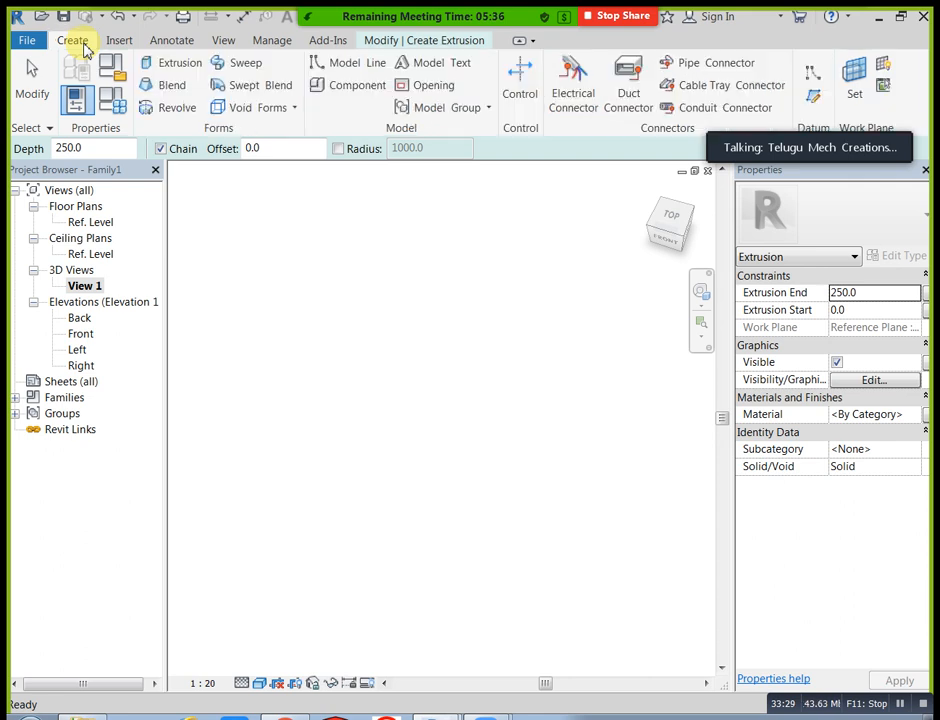
pyautogui.click(345, 62)
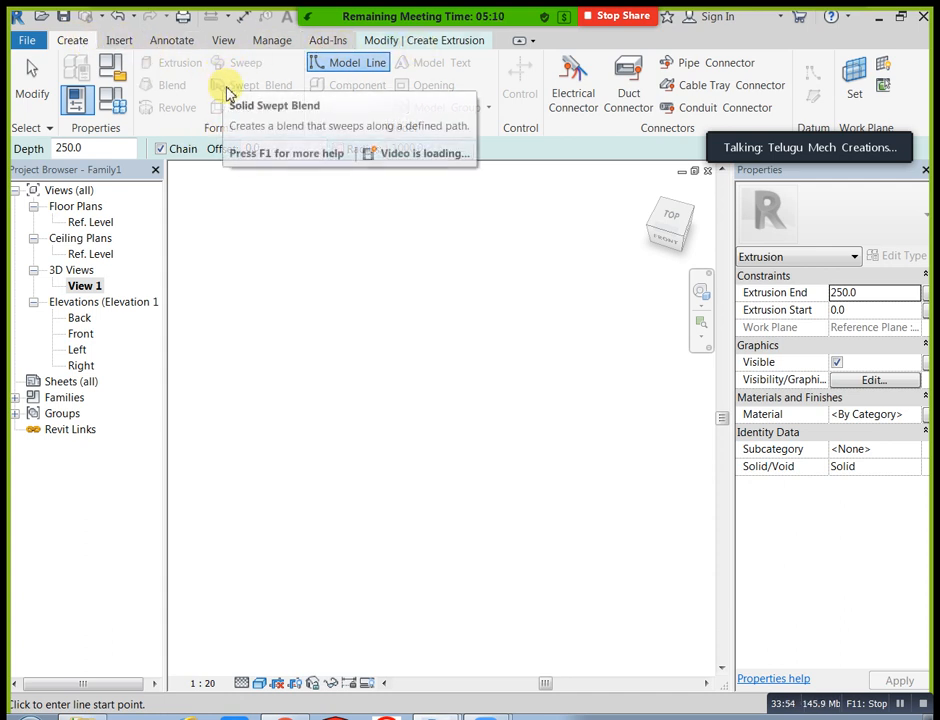
pyautogui.click(418, 44)
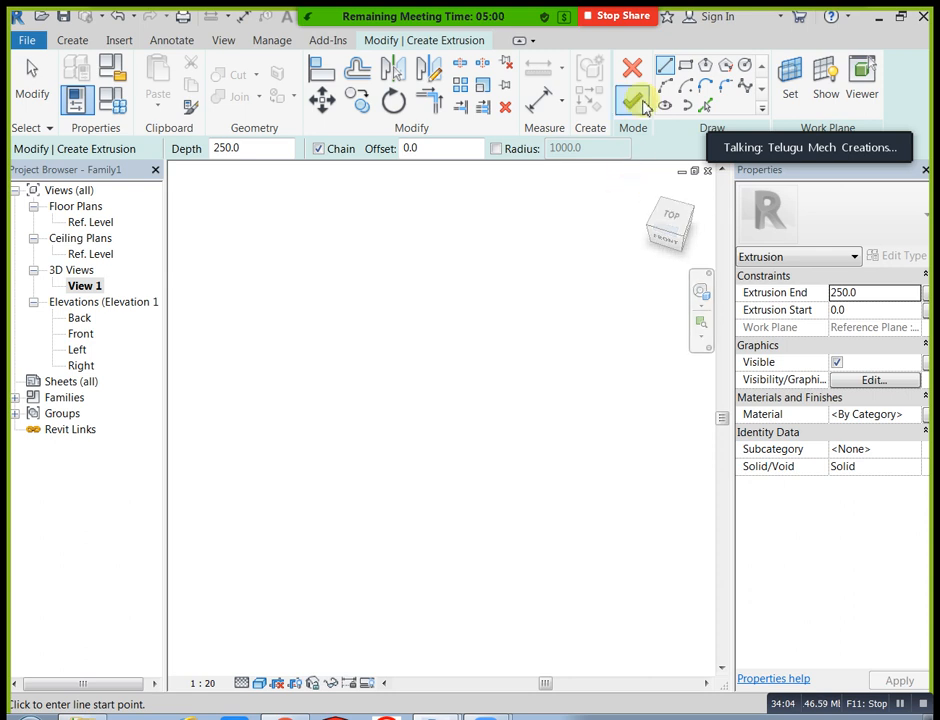
pyautogui.click(632, 67)
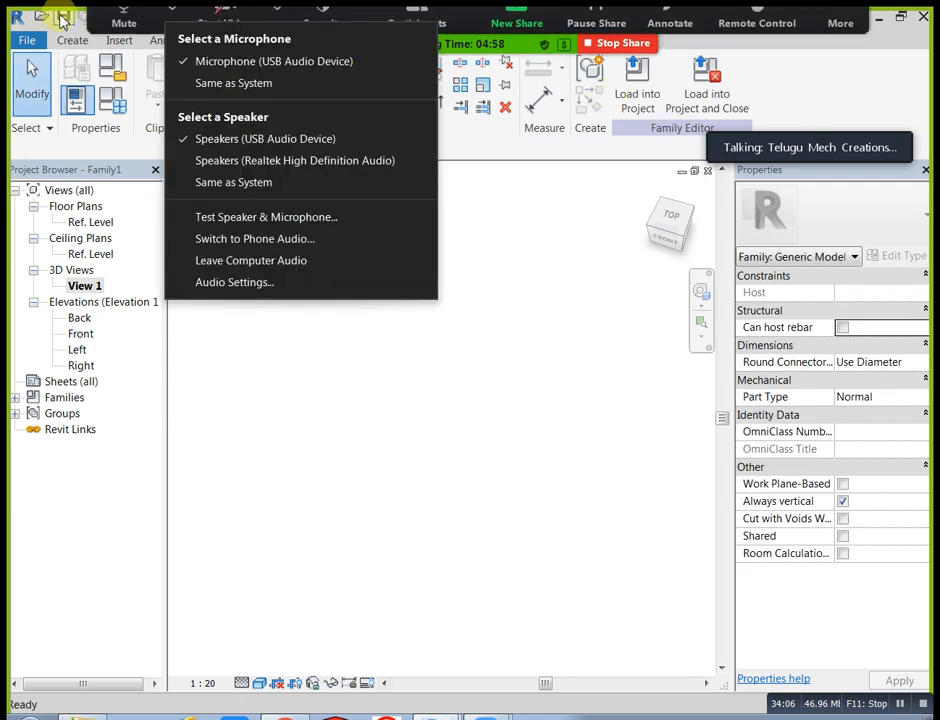
pyautogui.click(72, 40)
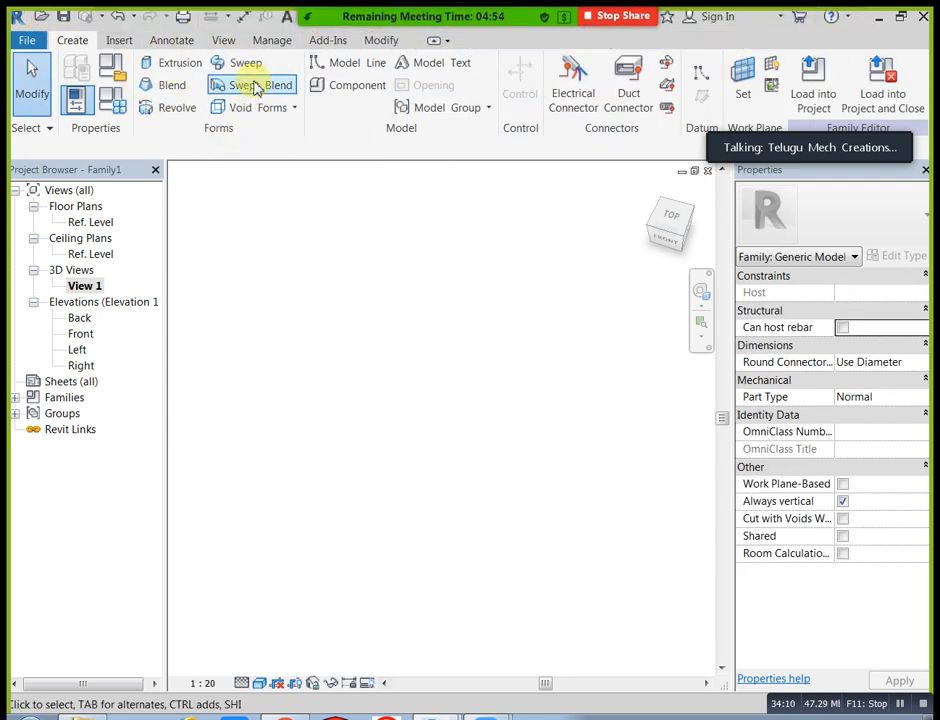
pyautogui.click(162, 88)
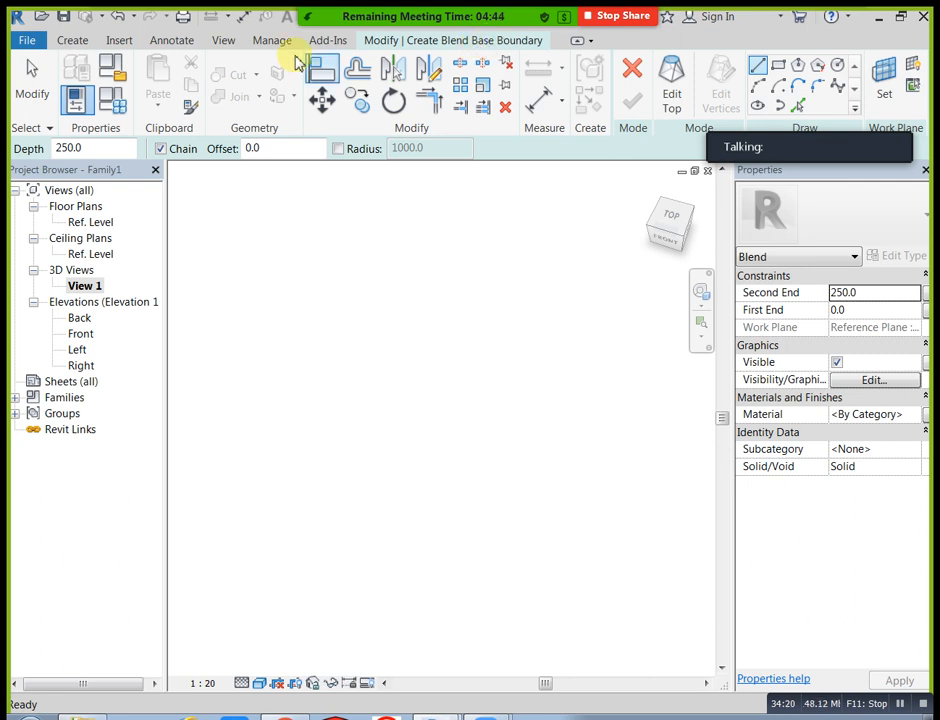
pyautogui.click(78, 40)
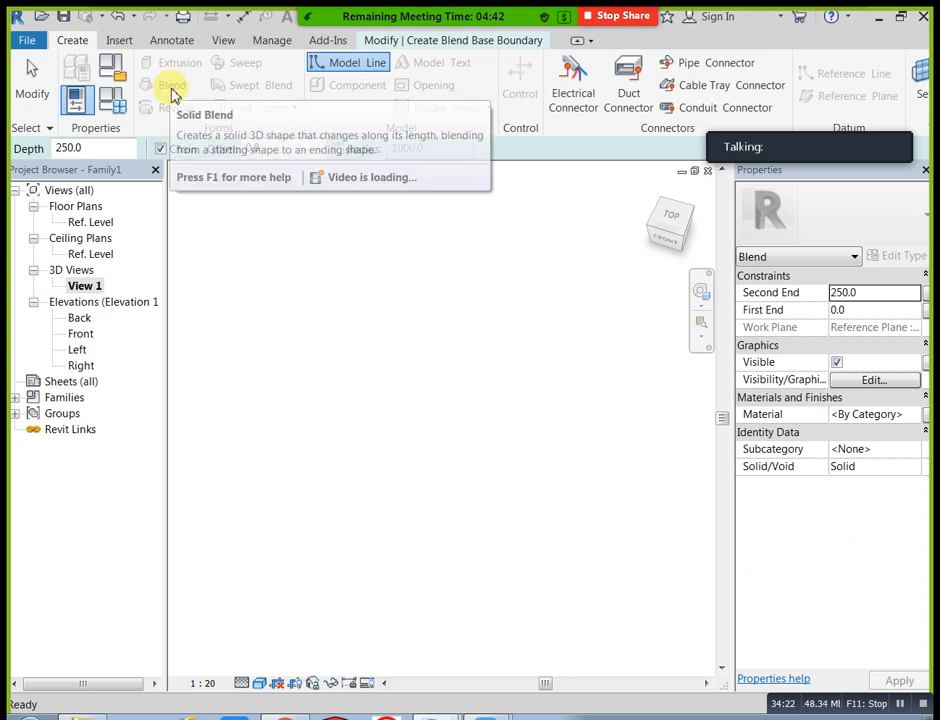
pyautogui.click(43, 106)
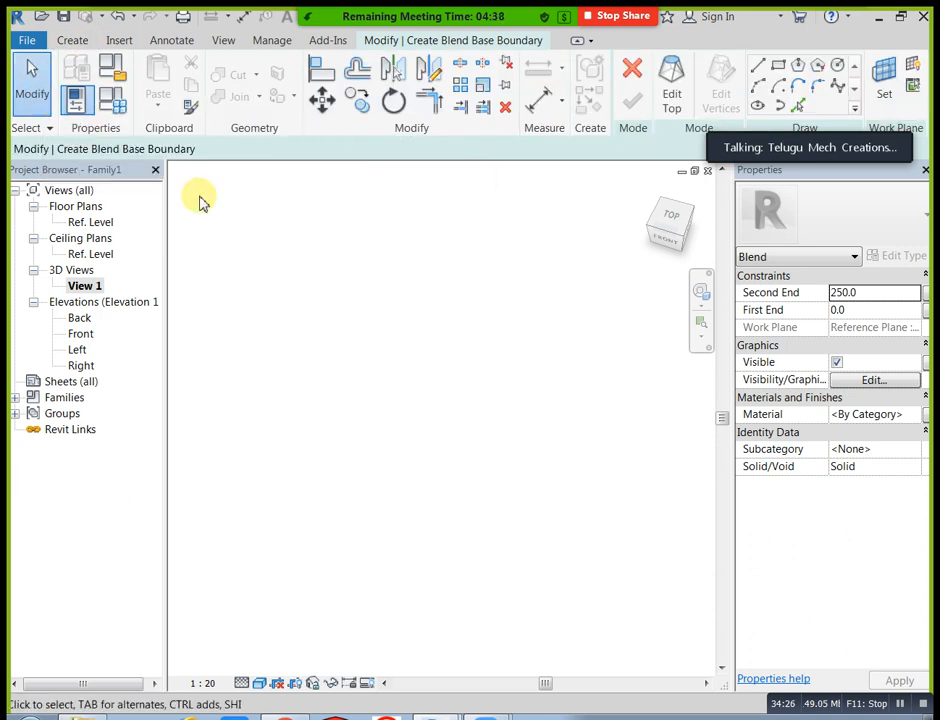
pyautogui.click(640, 70)
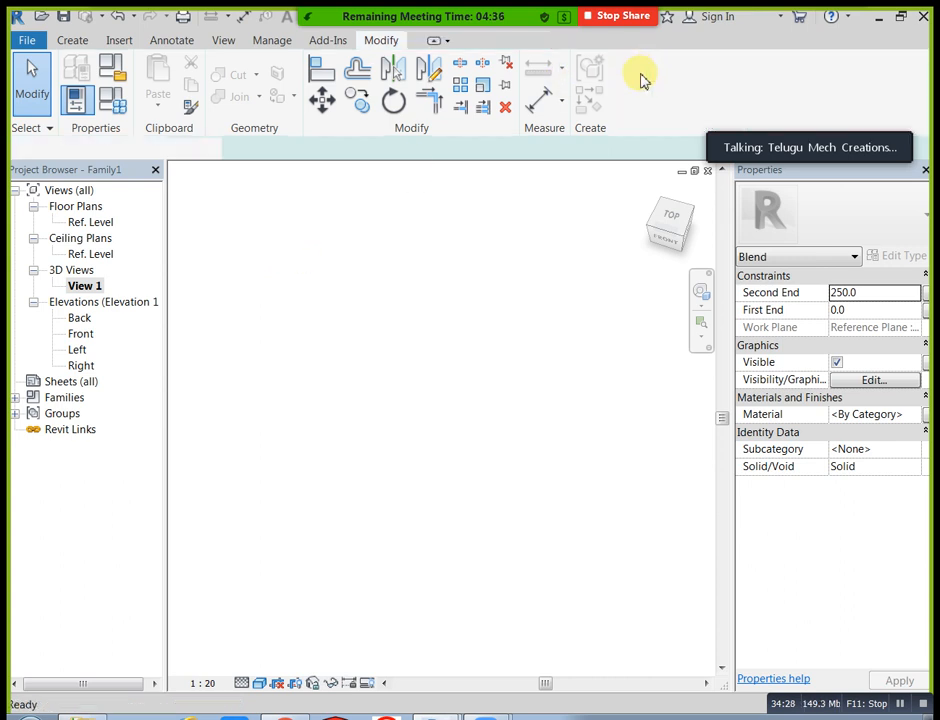
# Open the Ref. Level floor plan and cancel the empty extrusion sketch started in the 3D view.
pyautogui.click(74, 41)
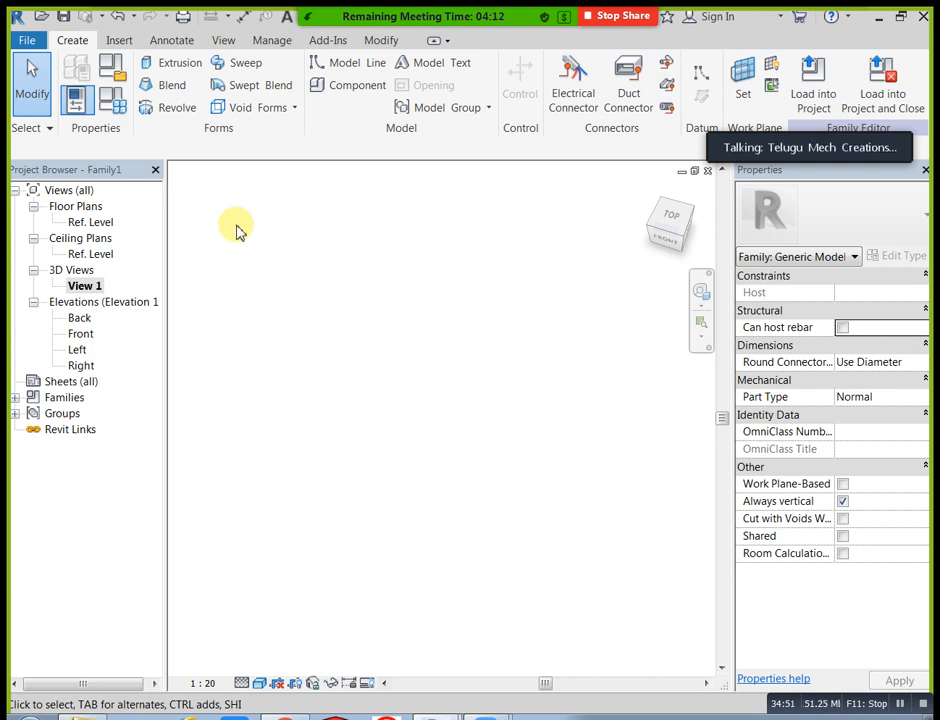
pyautogui.click(193, 66)
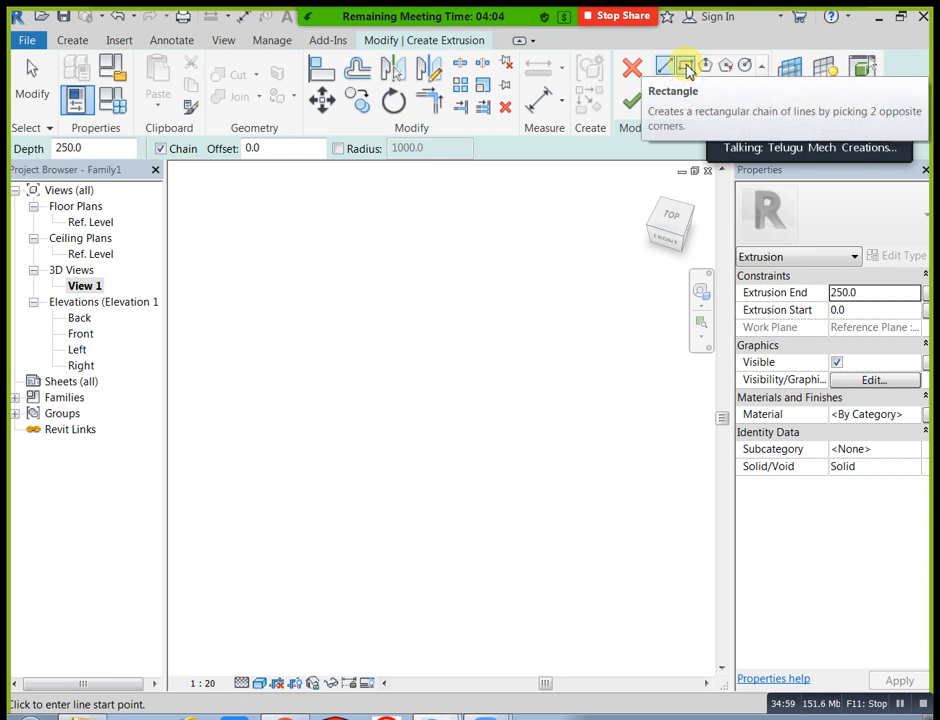
pyautogui.click(686, 68)
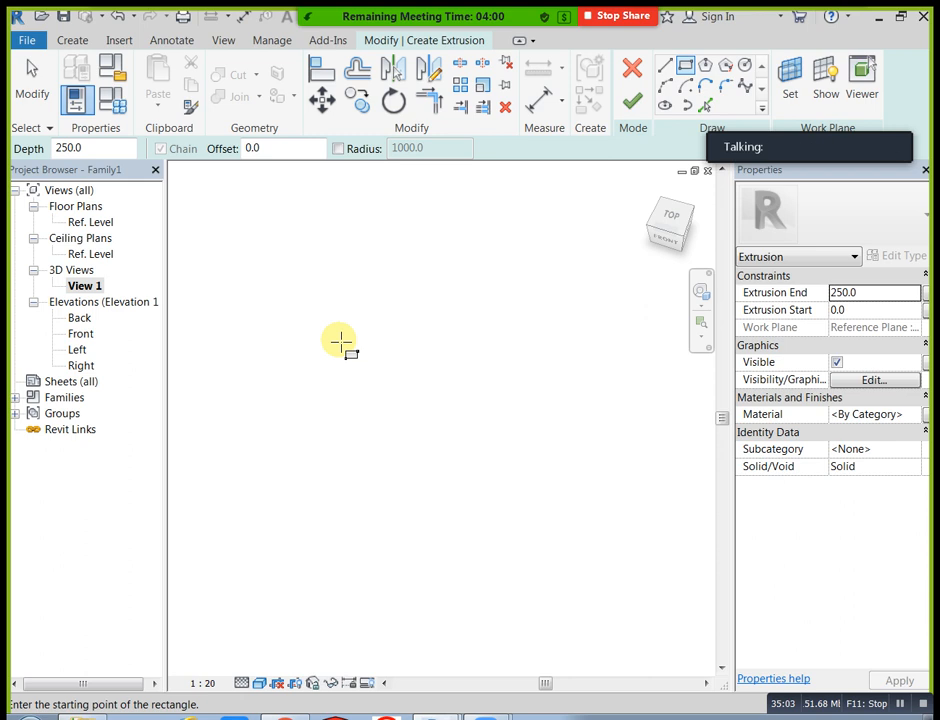
pyautogui.click(25, 108)
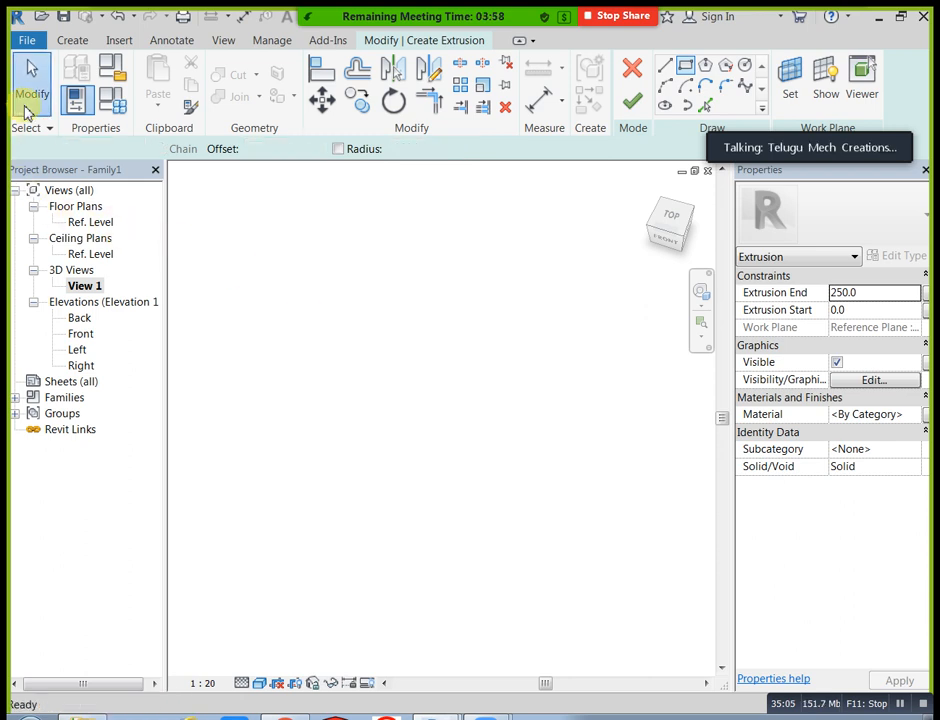
pyautogui.doubleClick(90, 223)
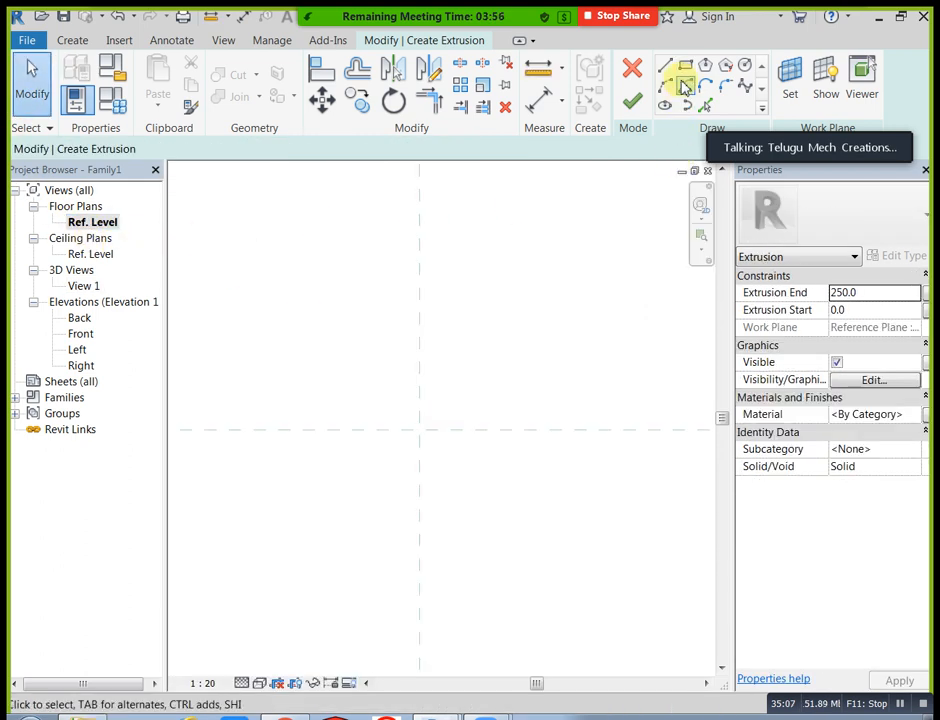
pyautogui.click(683, 70)
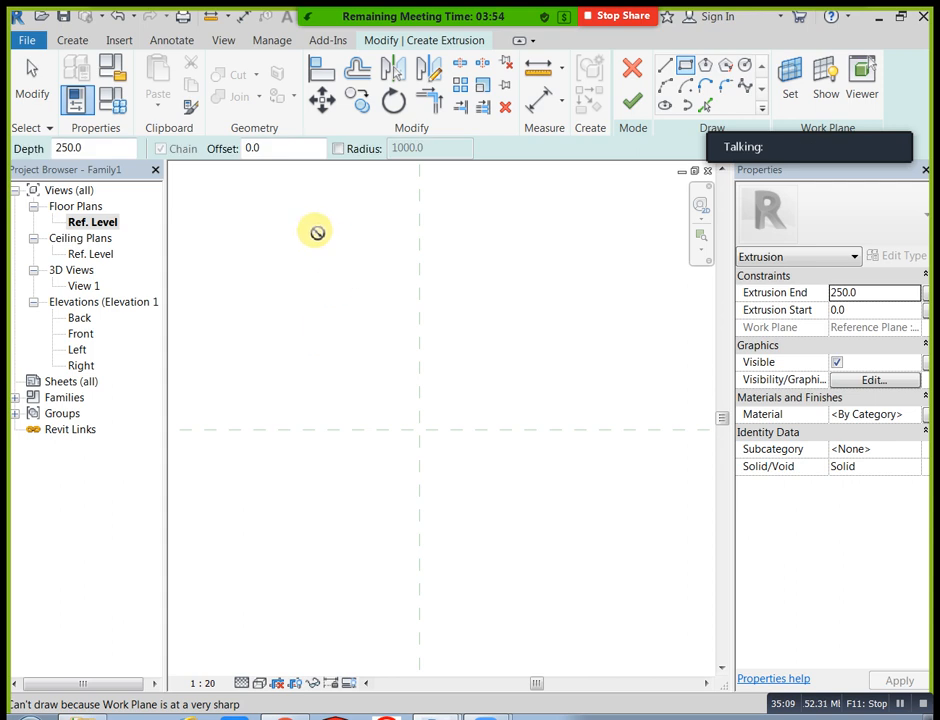
pyautogui.click(30, 68)
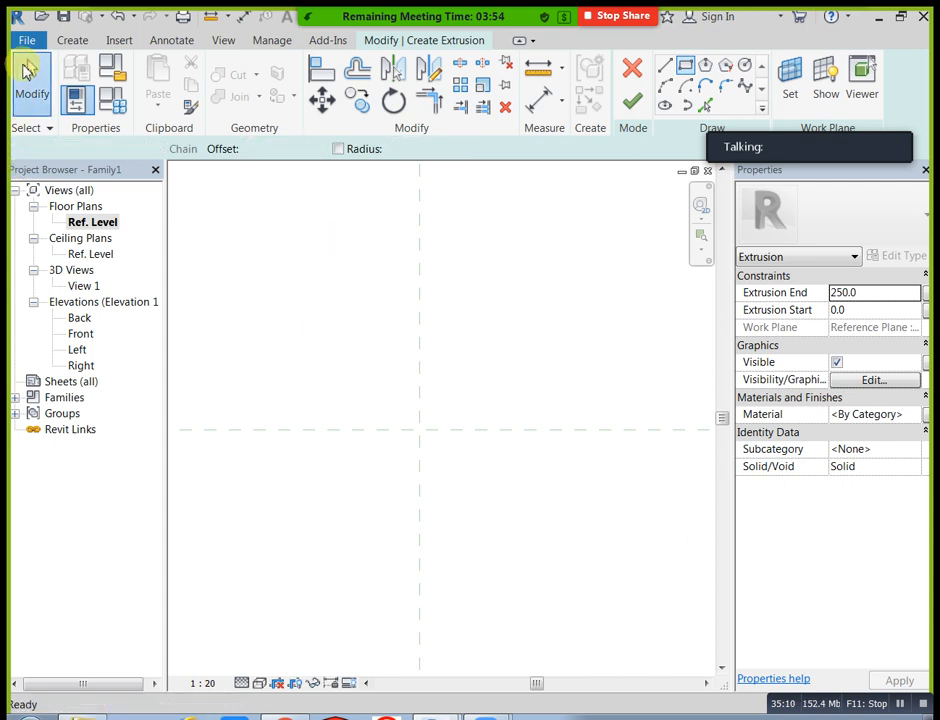
pyautogui.click(632, 70)
# Create a solid extrusion with a depth of 250 from a rectangle about 1380 by 1160 drawn around the reference planes' intersection.
pyautogui.click(72, 40)
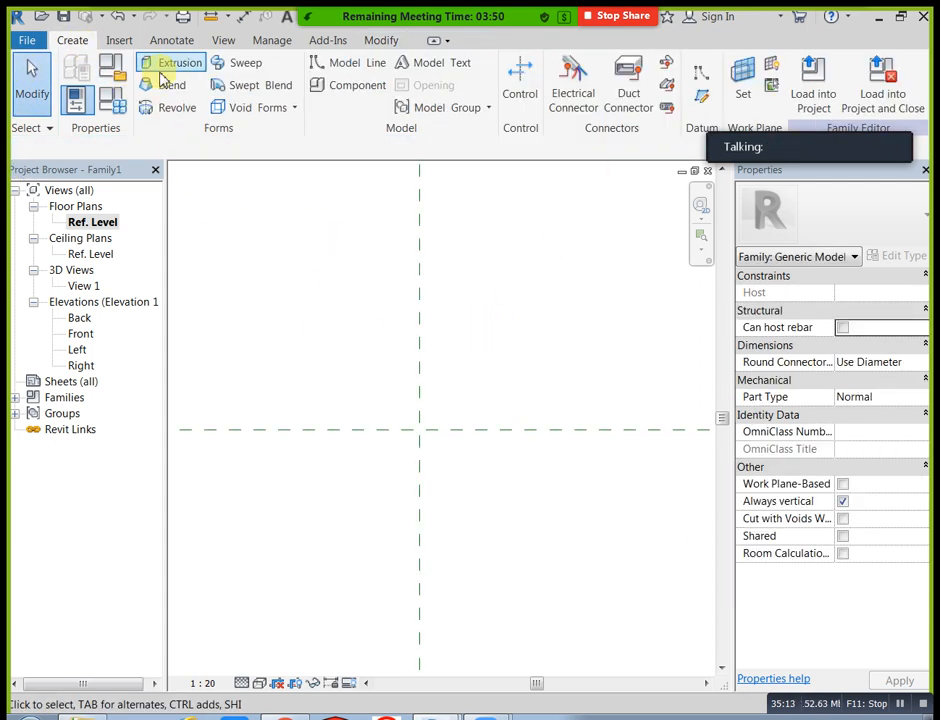
pyautogui.click(176, 66)
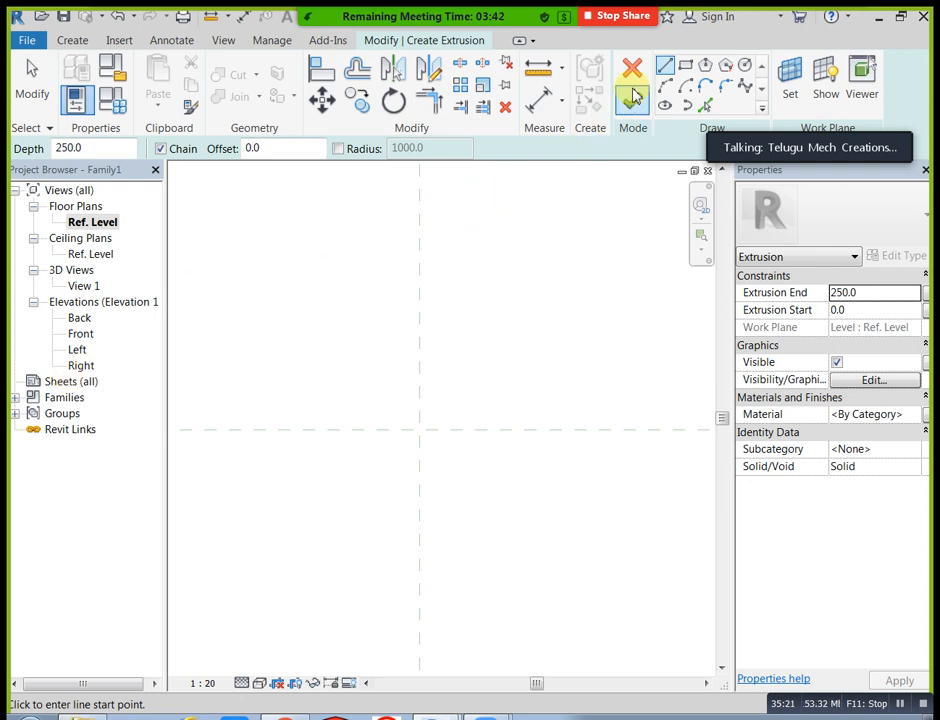
pyautogui.click(684, 67)
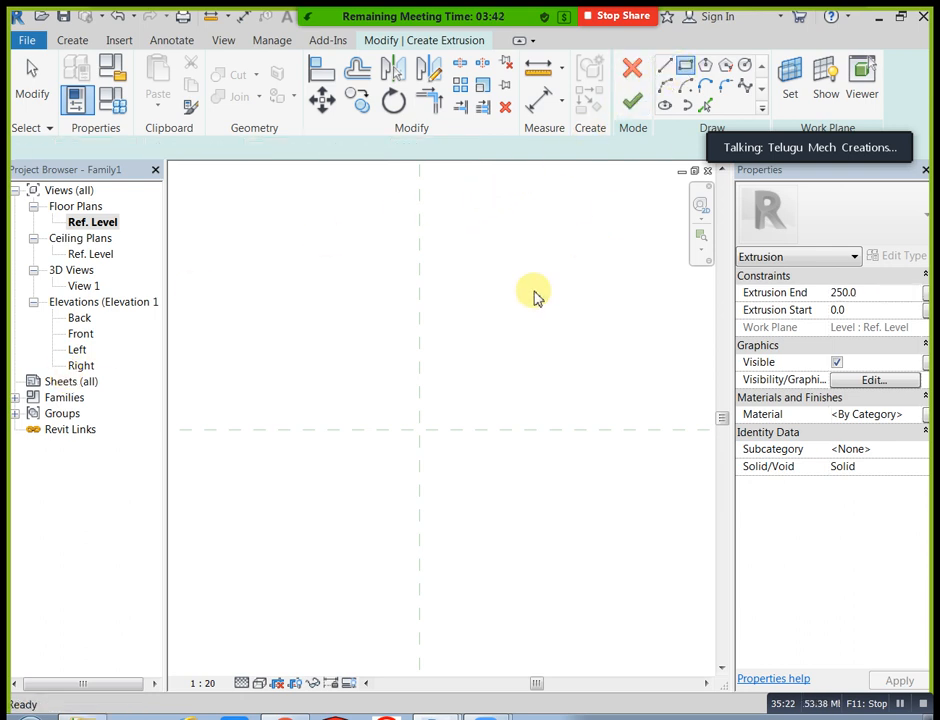
pyautogui.click(308, 327)
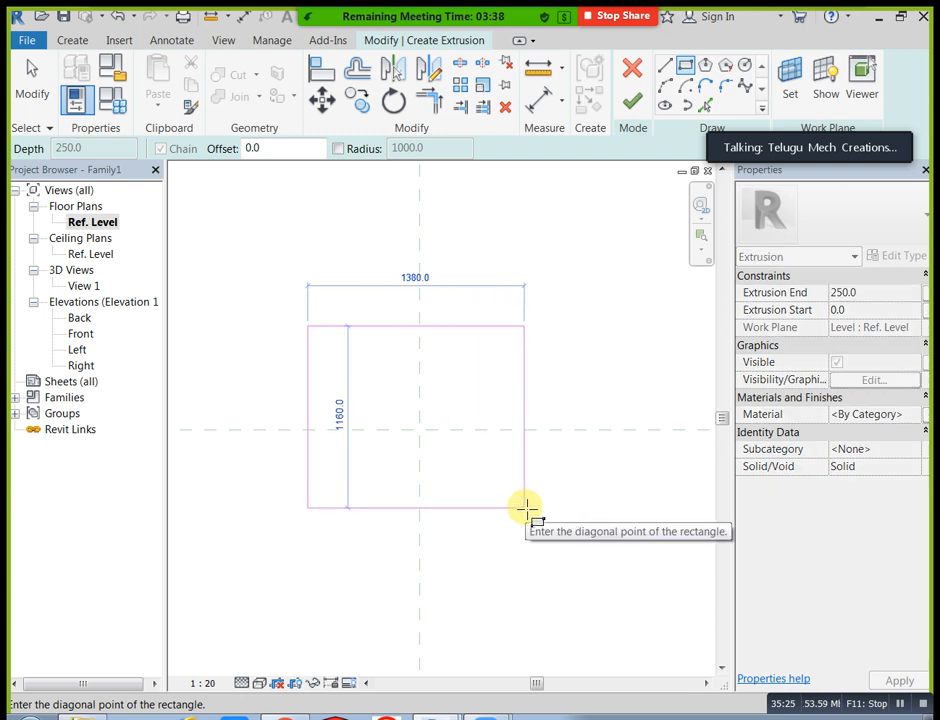
pyautogui.click(523, 507)
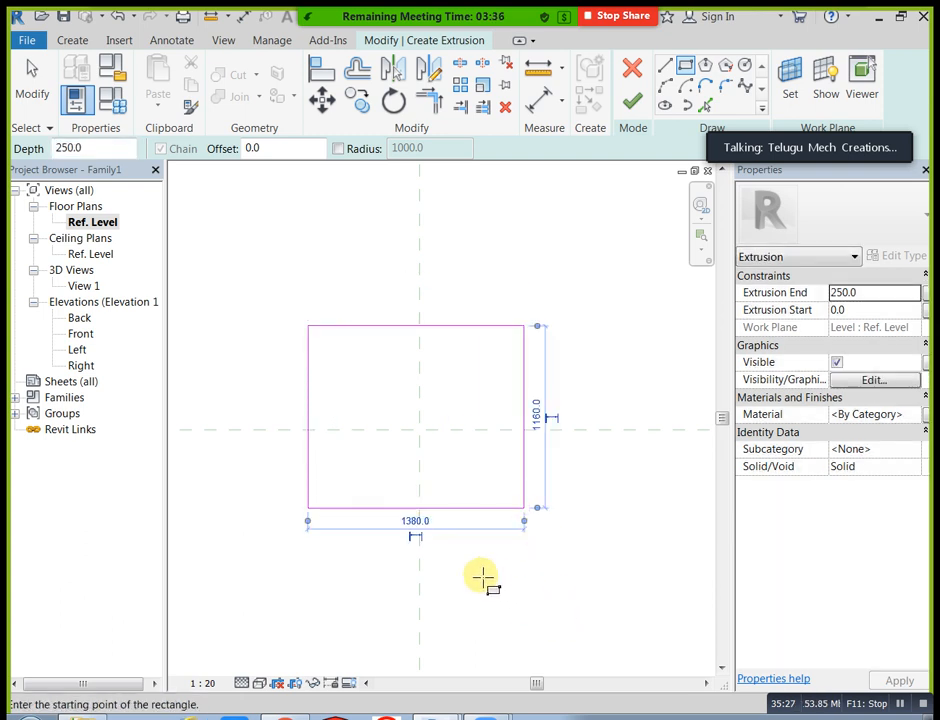
pyautogui.click(418, 522)
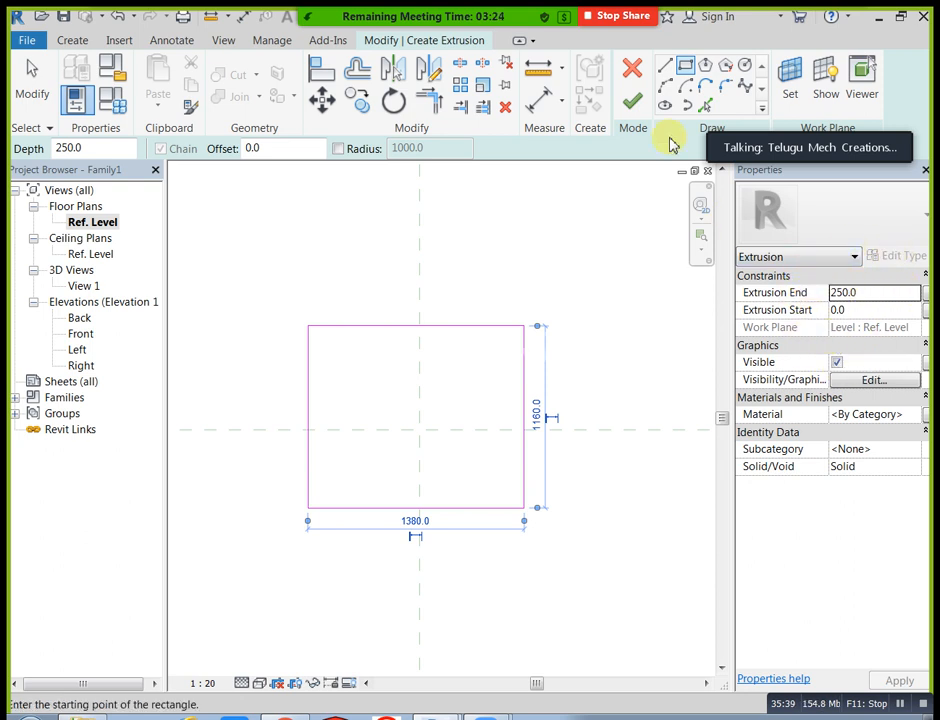
pyautogui.click(633, 101)
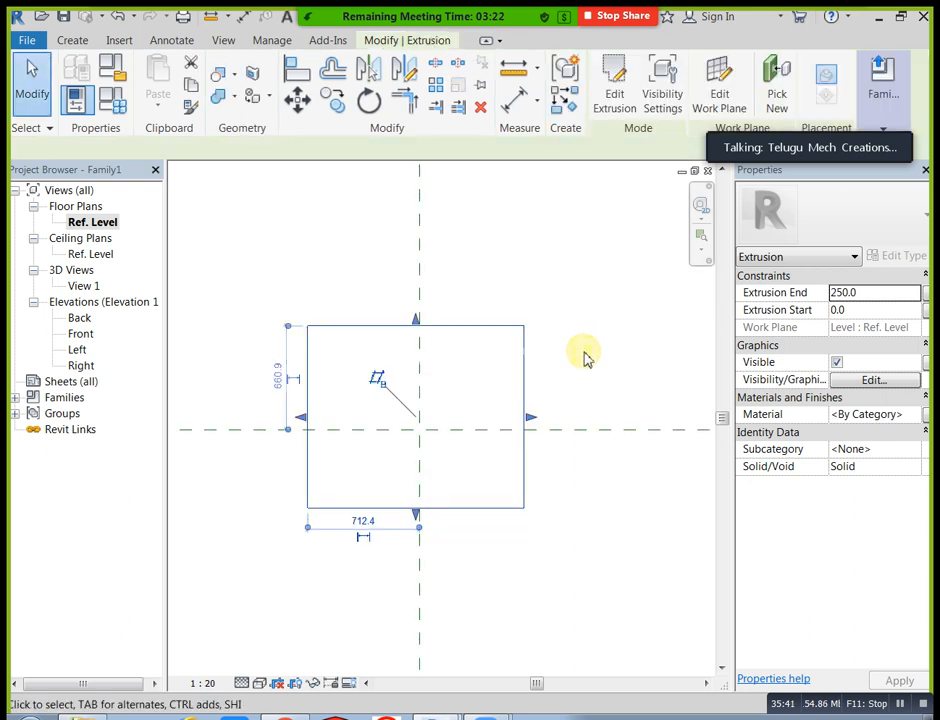
pyautogui.click(584, 351)
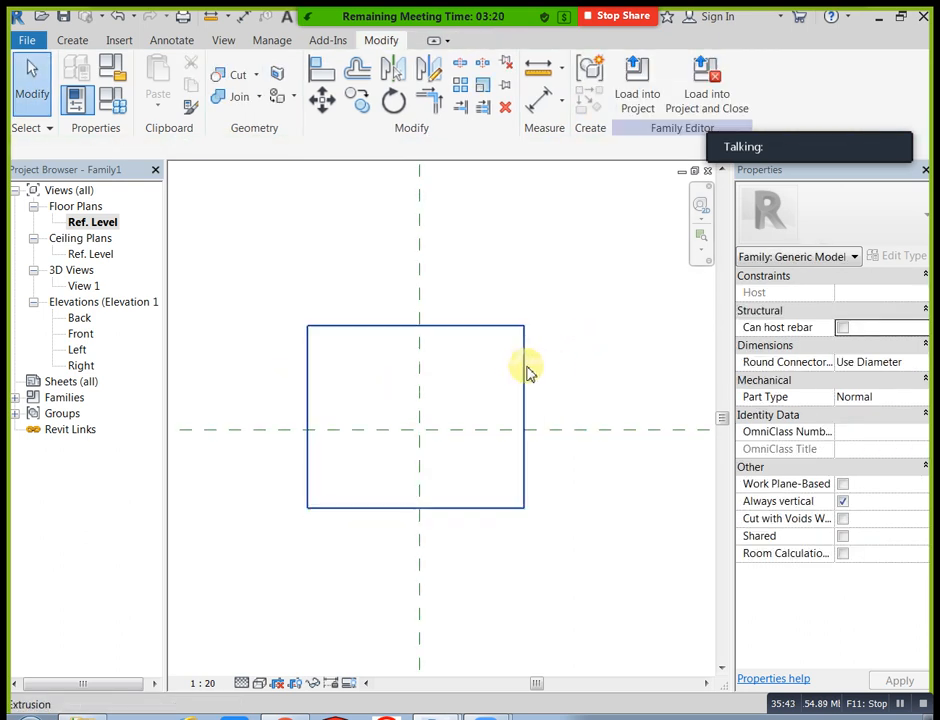
# Open the rectangular extrusion's sketch for editing and check its lower line.
pyautogui.click(523, 371)
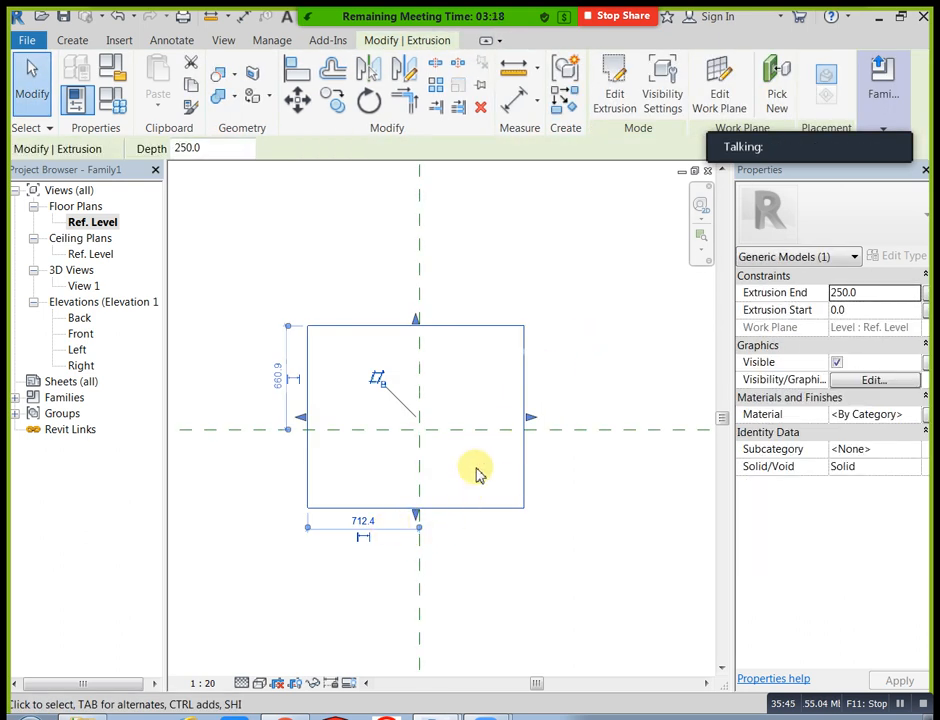
pyautogui.click(613, 98)
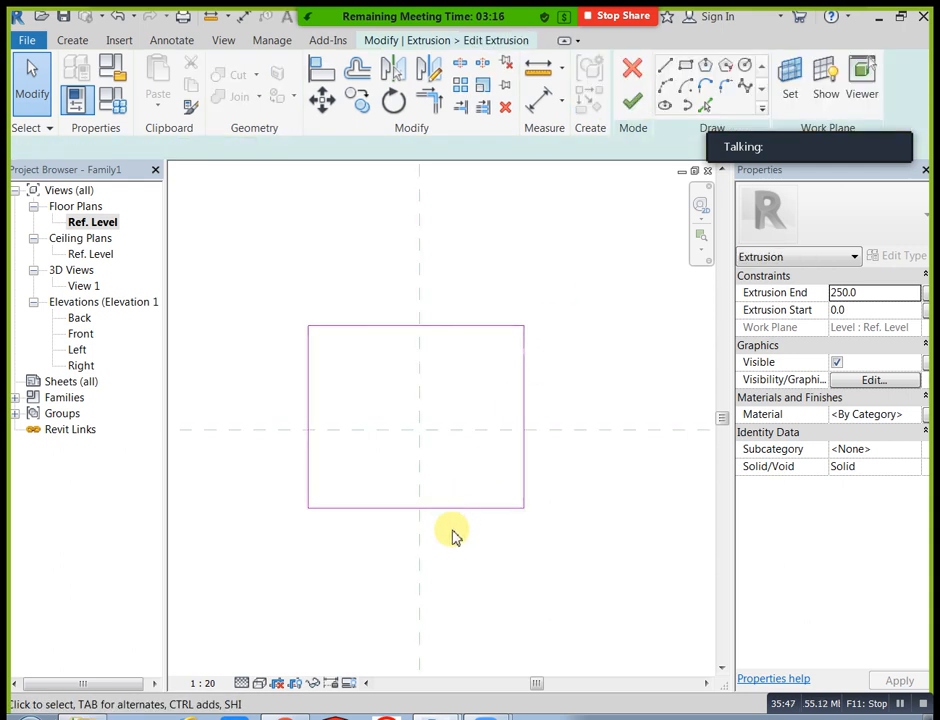
pyautogui.click(453, 509)
pyautogui.click(503, 590)
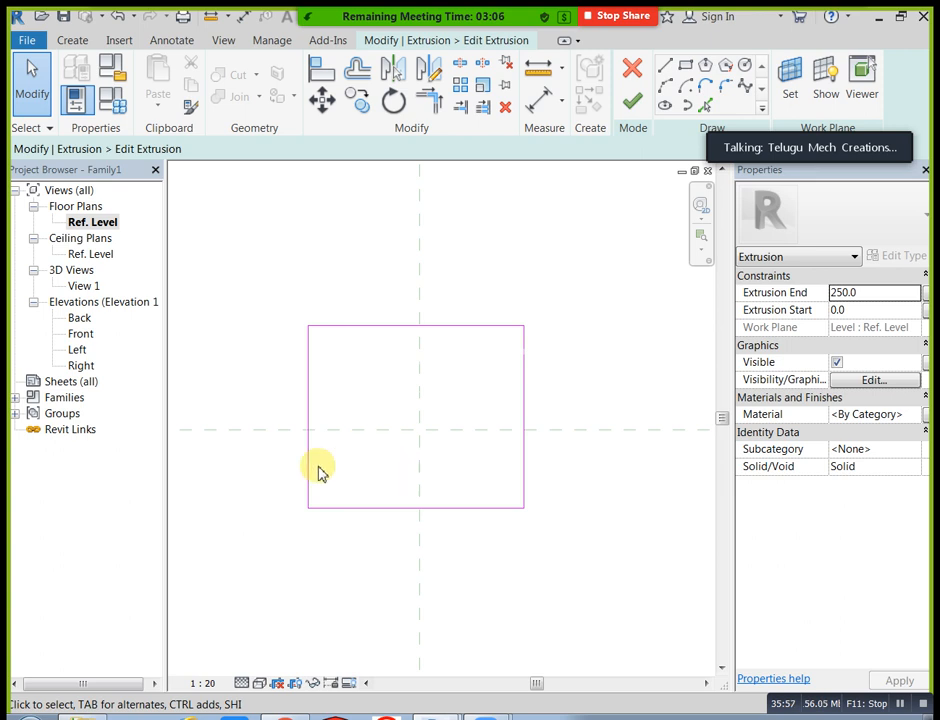
# Sketch a second rectangle about 697 by 656 to the upper right of the existing outline, and delete it.
pyautogui.click(686, 66)
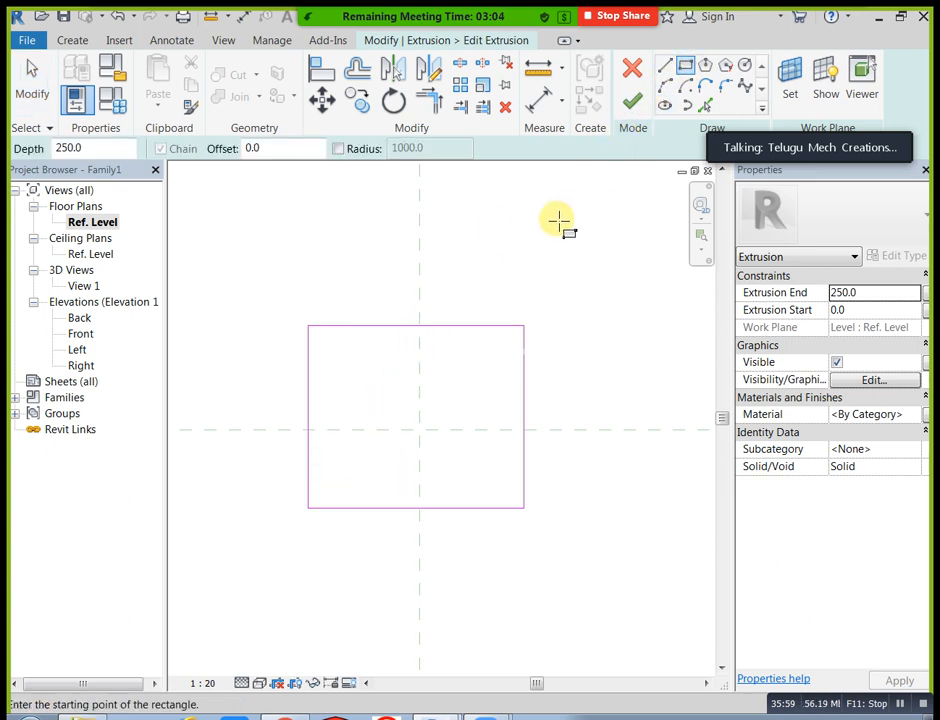
pyautogui.click(555, 222)
pyautogui.click(663, 325)
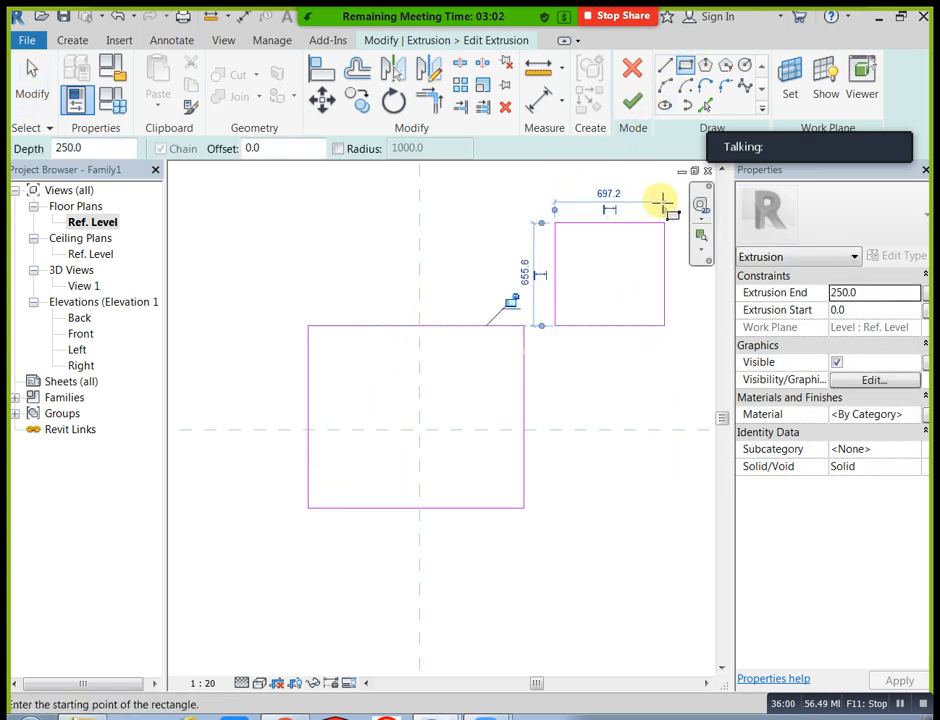
pyautogui.click(36, 98)
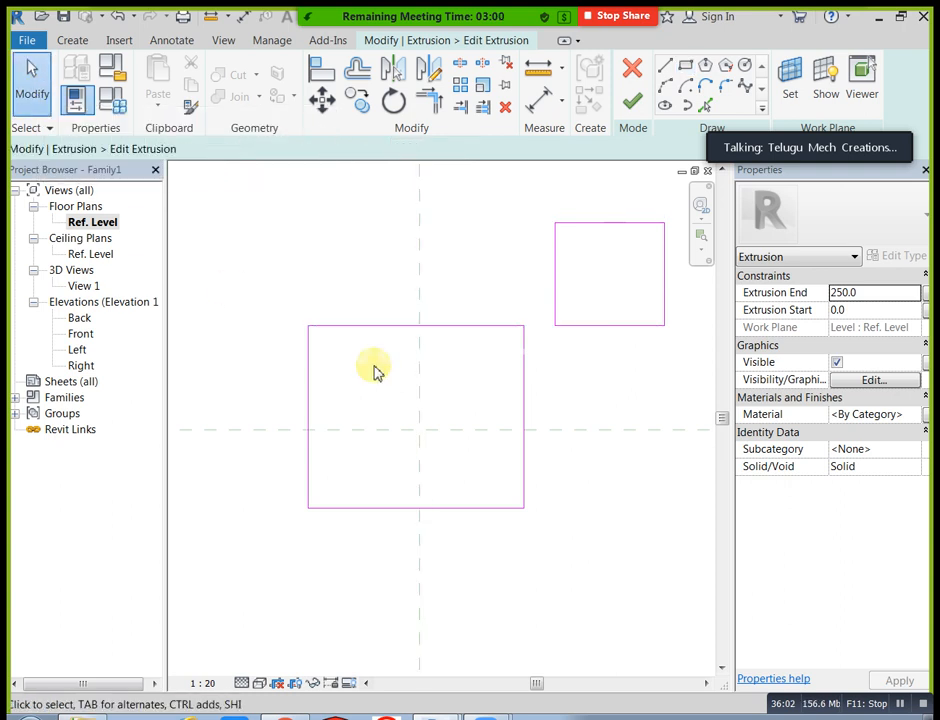
pyautogui.moveTo(538, 197); pyautogui.dragTo(672, 367)
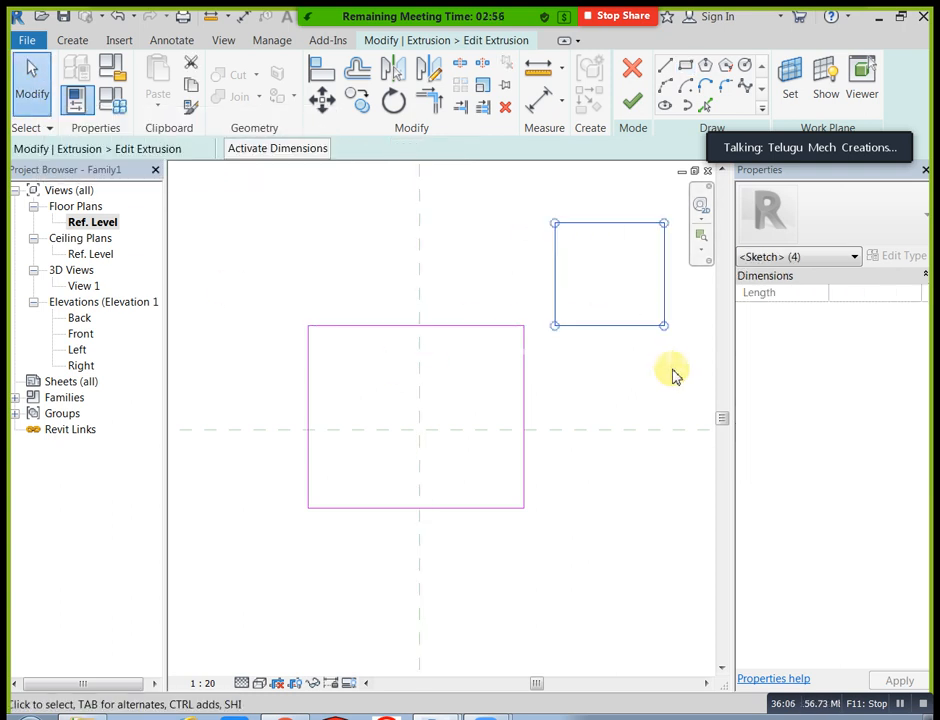
pyautogui.press('Delete')
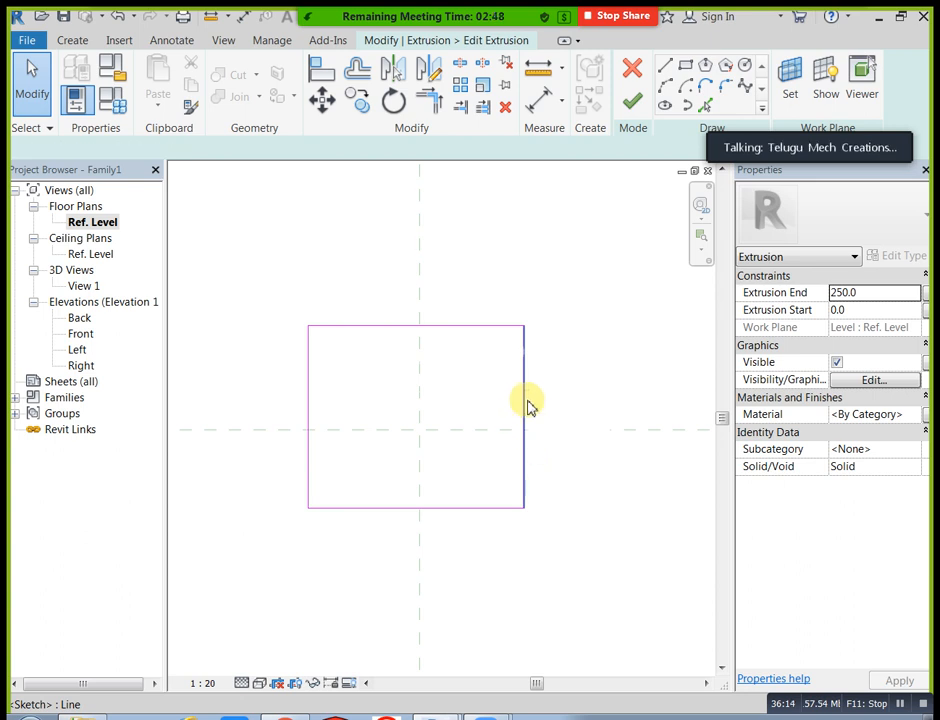
# Set the sketched rectangle's width to 1450 by repositioning its right edge.
pyautogui.click(529, 405)
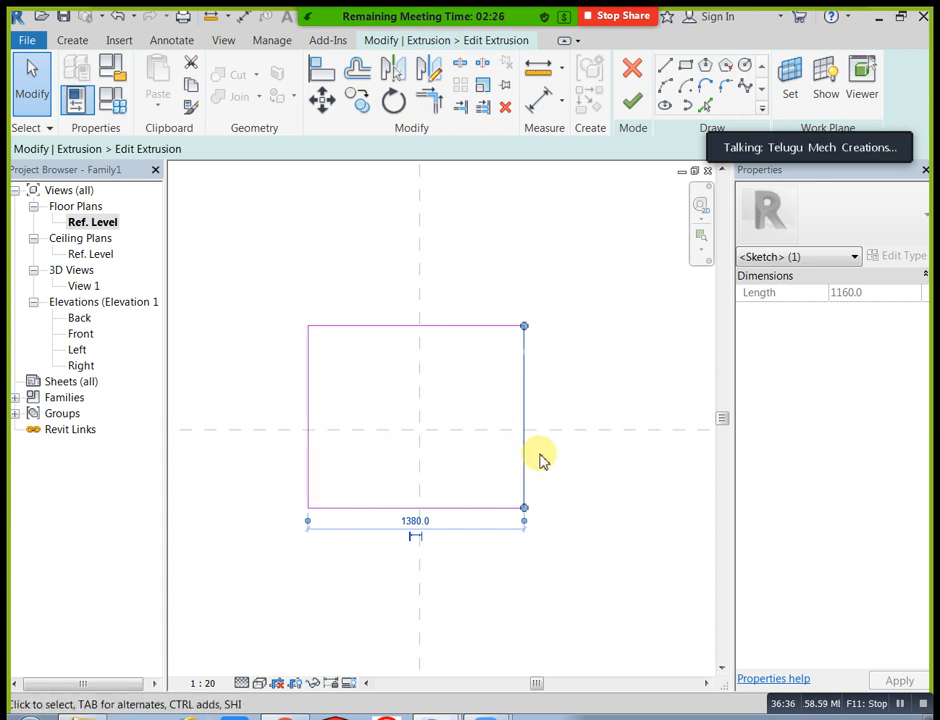
pyautogui.click(427, 523)
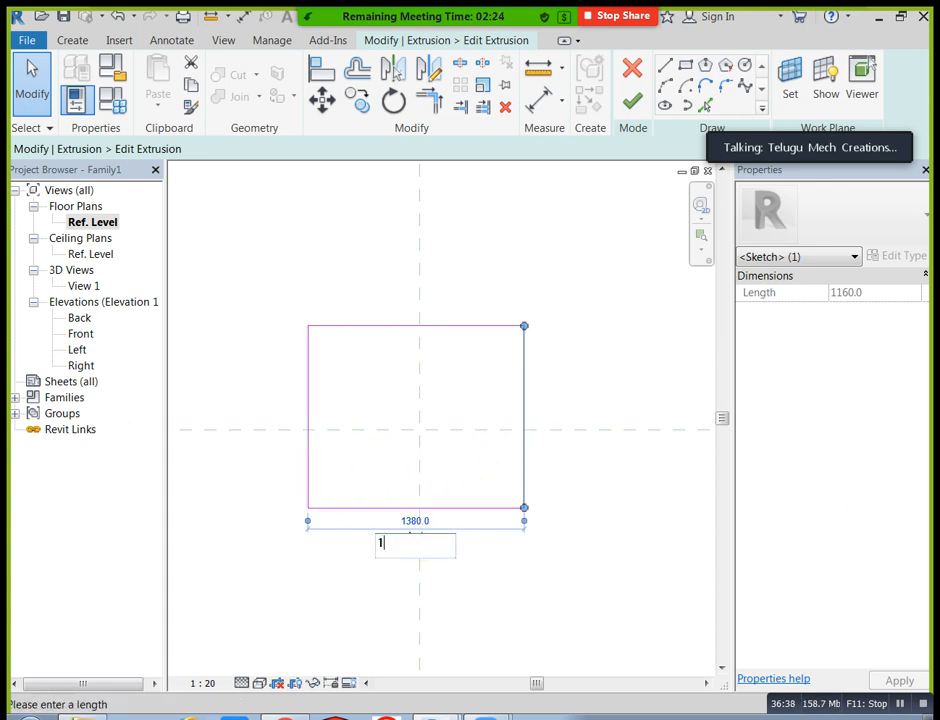
pyautogui.press('Return')
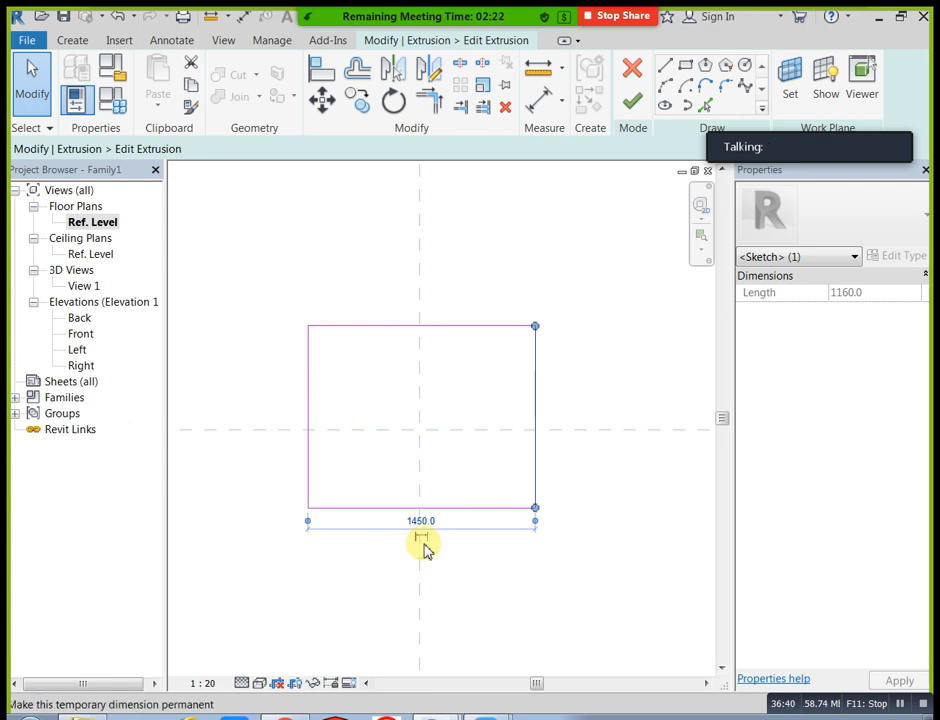
pyautogui.click(452, 557)
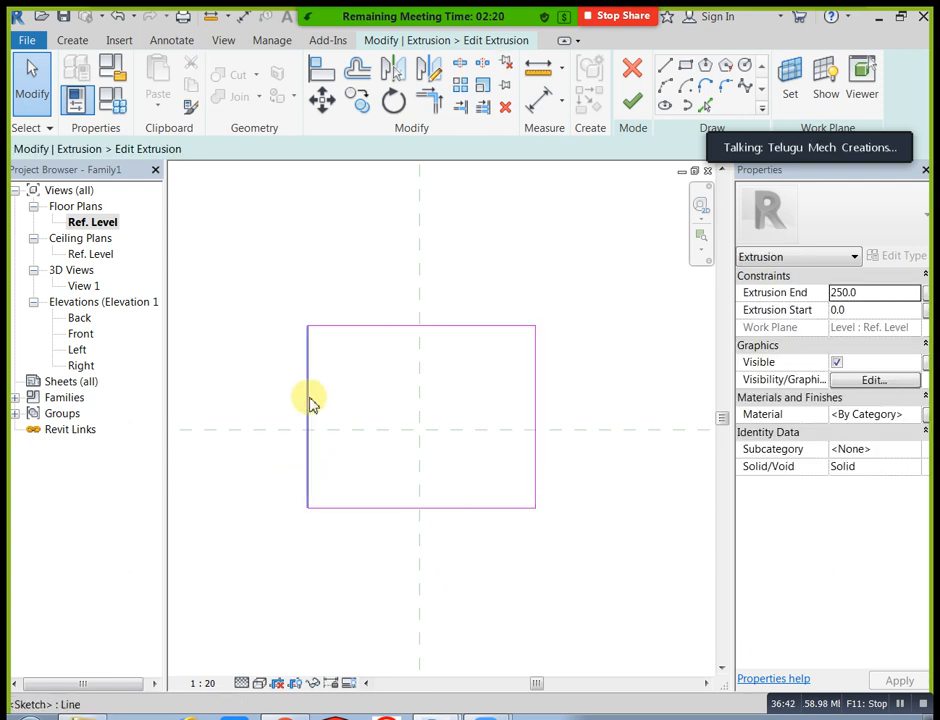
# Set the sketched rectangle's width to 1500 by repositioning its left edge.
pyautogui.click(394, 326)
pyautogui.click(432, 297)
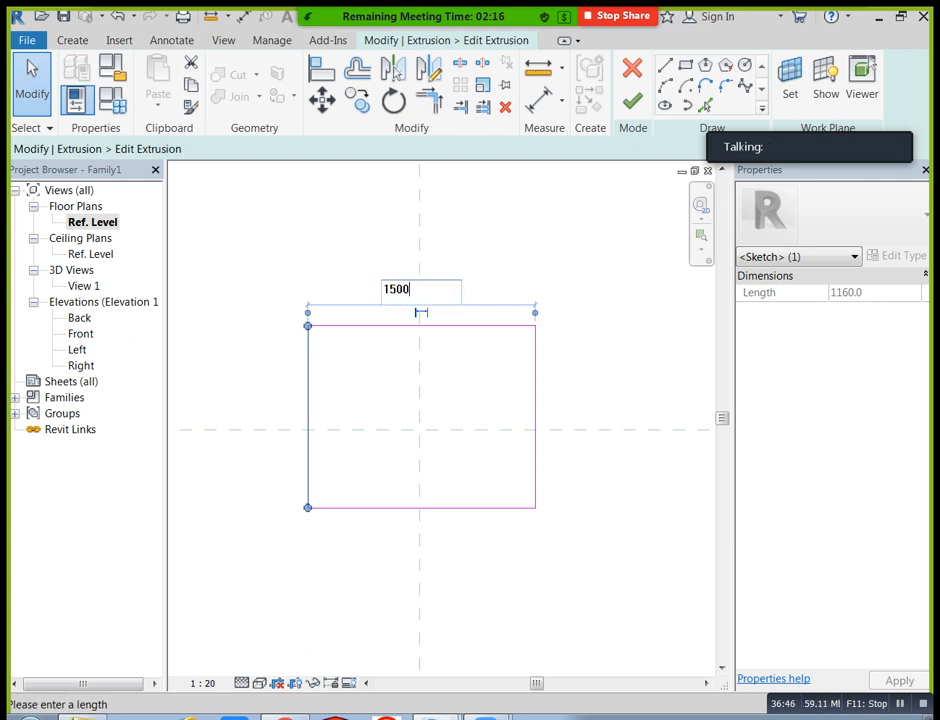
pyautogui.press('Return')
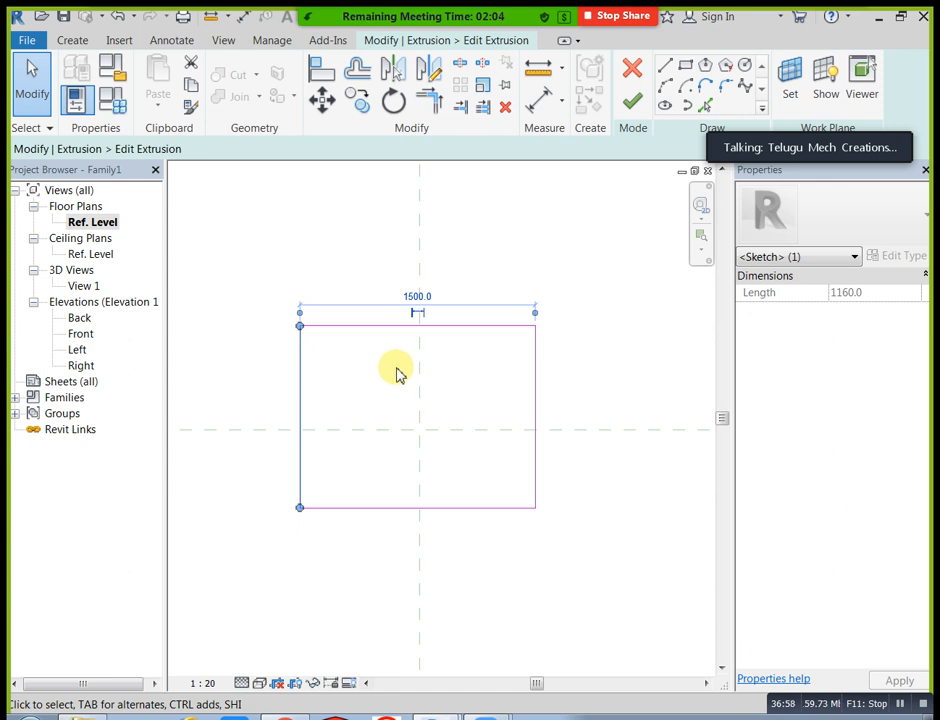
pyautogui.click(400, 365)
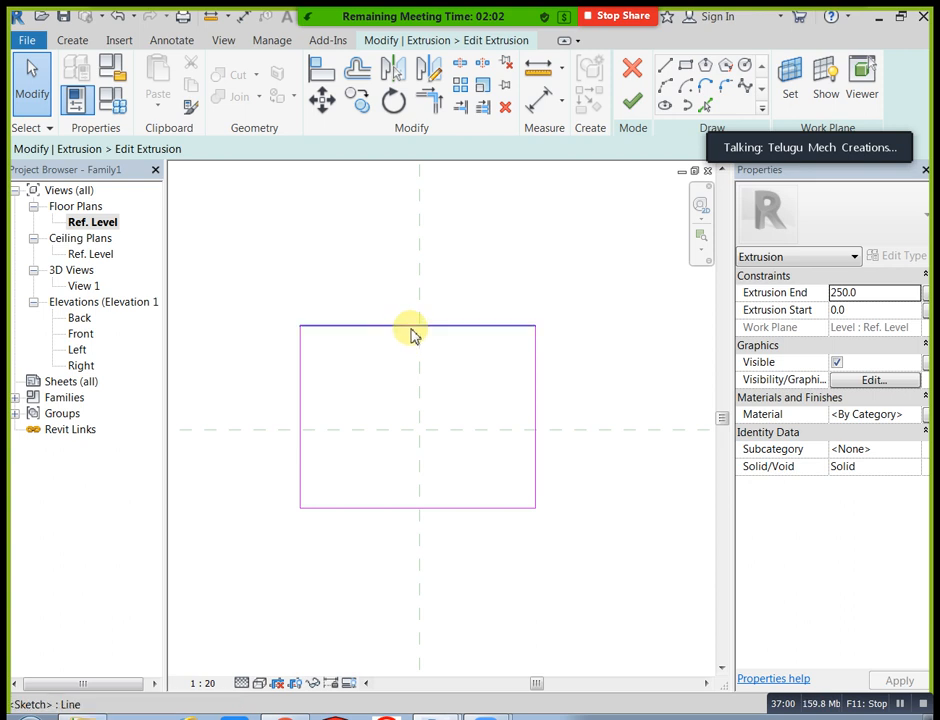
# Set the sketched rectangle's height to 1200 by repositioning its upper edge, and reselect that edge.
pyautogui.click(413, 328)
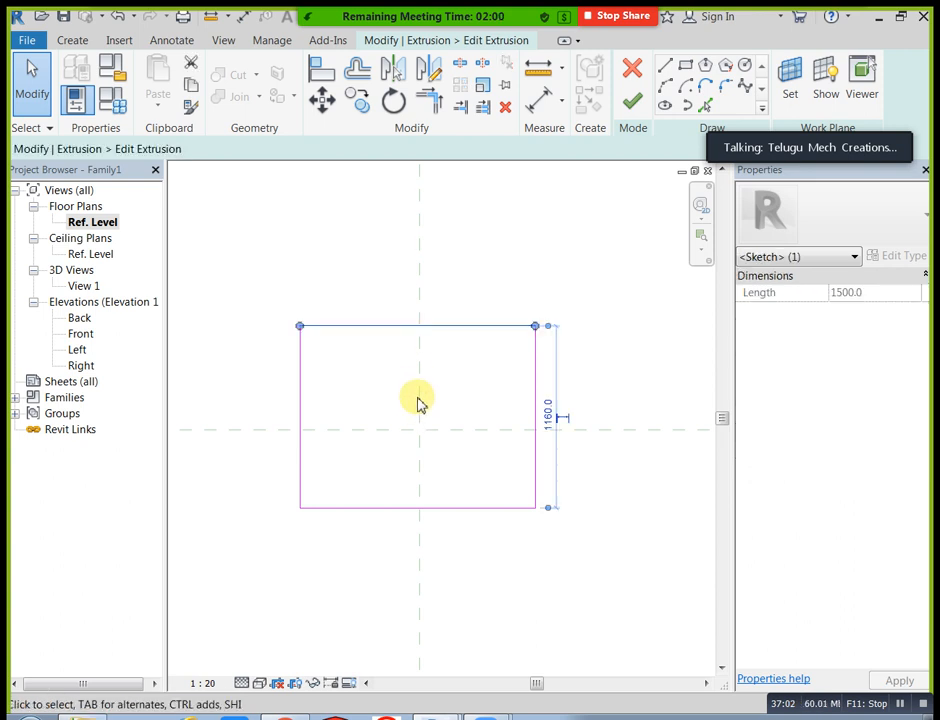
pyautogui.click(548, 414)
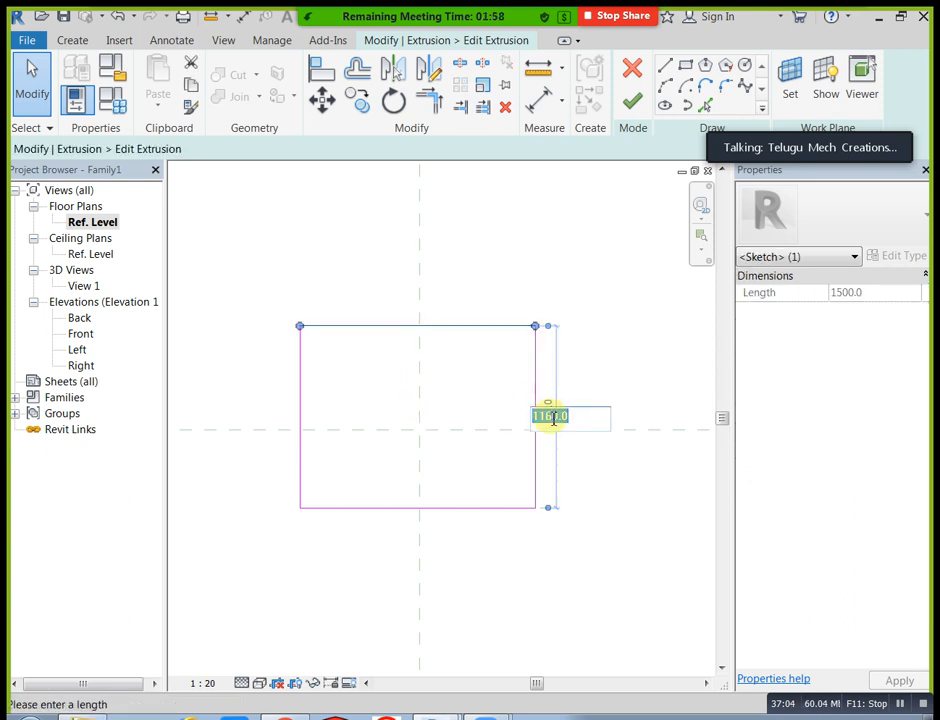
pyautogui.write('1200')
pyautogui.press('Return')
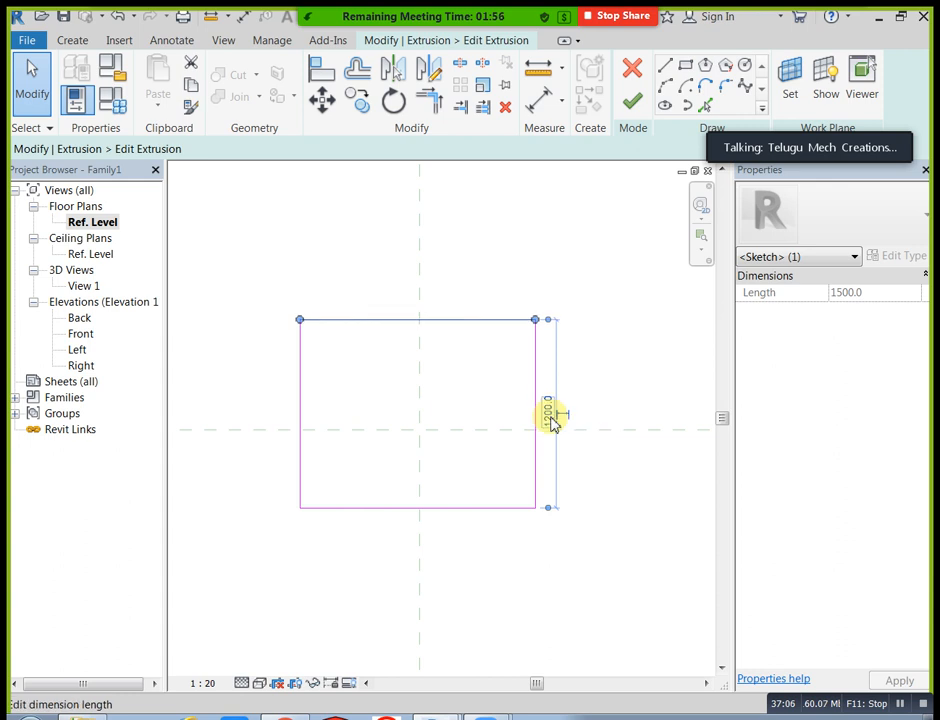
pyautogui.click(606, 325)
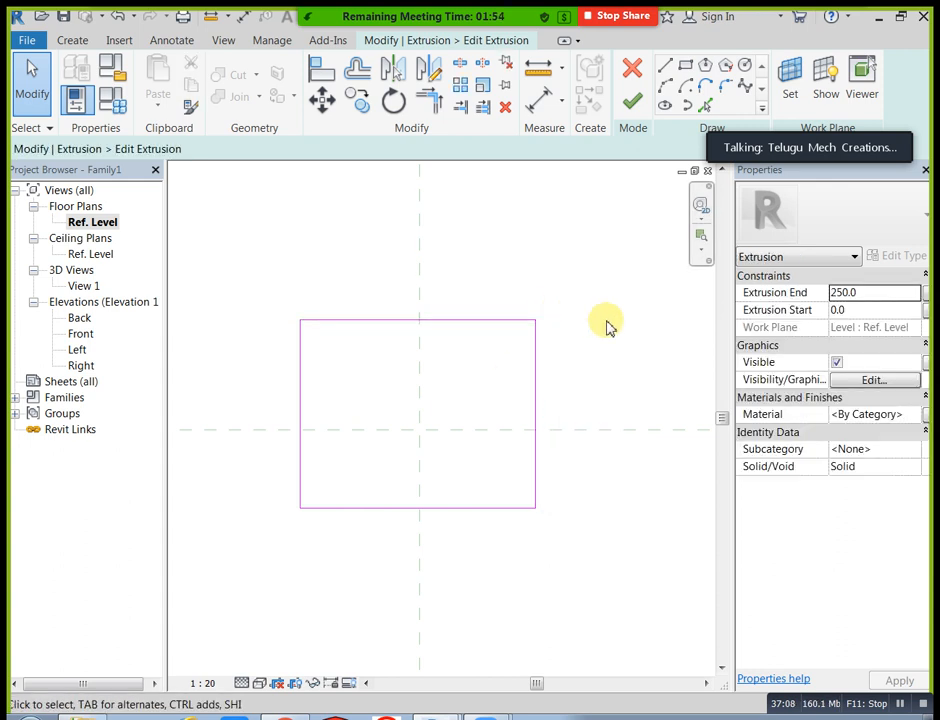
pyautogui.click(515, 325)
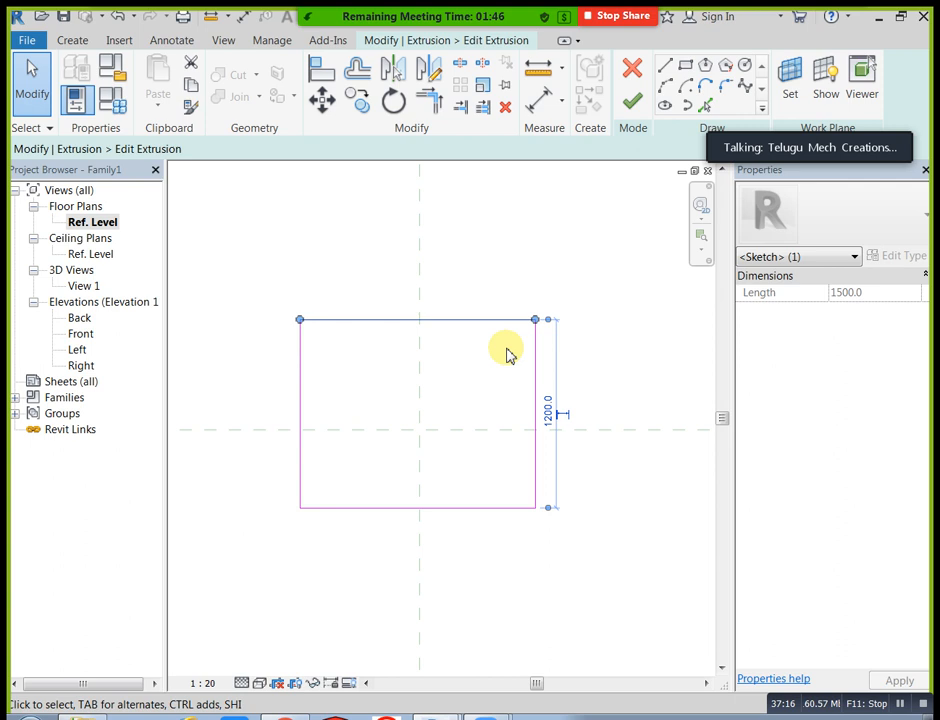
# Raise the upper edge of the sketched rectangle until its height is 1350.
pyautogui.press('Up')
pyautogui.press('Up')
pyautogui.press('Up')
pyautogui.press('Up')
pyautogui.press('Up')
pyautogui.press('Up')
pyautogui.press('Up')
pyautogui.press('Up')
pyautogui.press('Up')
pyautogui.press('Up')
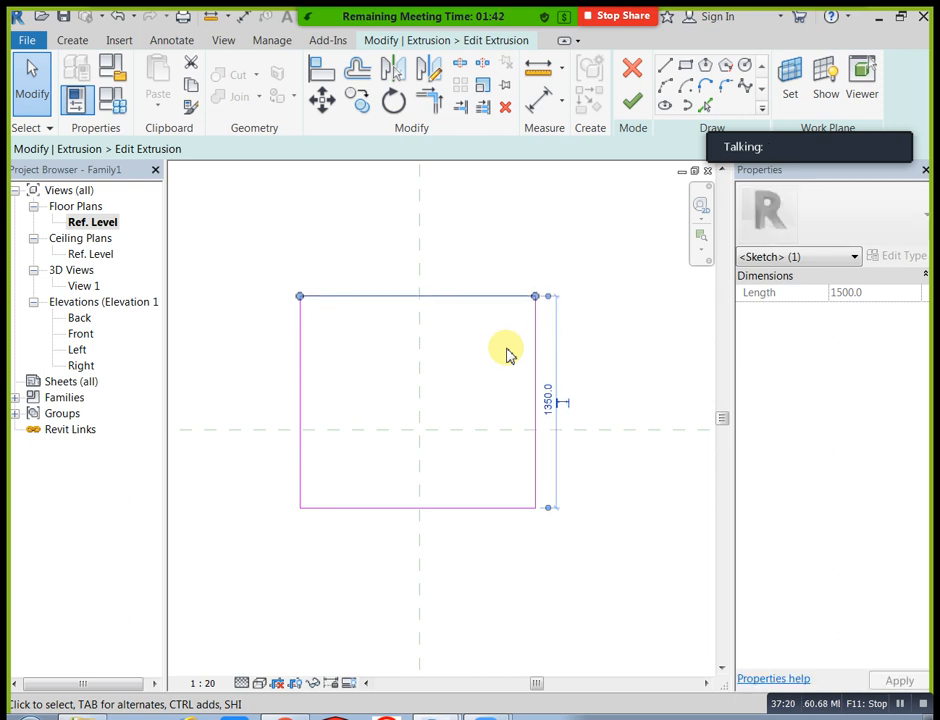
# Lower the upper edge of the sketched rectangle until its height is 1185.
pyautogui.press('Down')
pyautogui.press('Down')
pyautogui.press('Down')
pyautogui.press('Down')
pyautogui.press('Down')
pyautogui.press('Down')
pyautogui.press('Down')
pyautogui.press('Down')
pyautogui.press('Down')
pyautogui.press('Down')
pyautogui.press('Down')
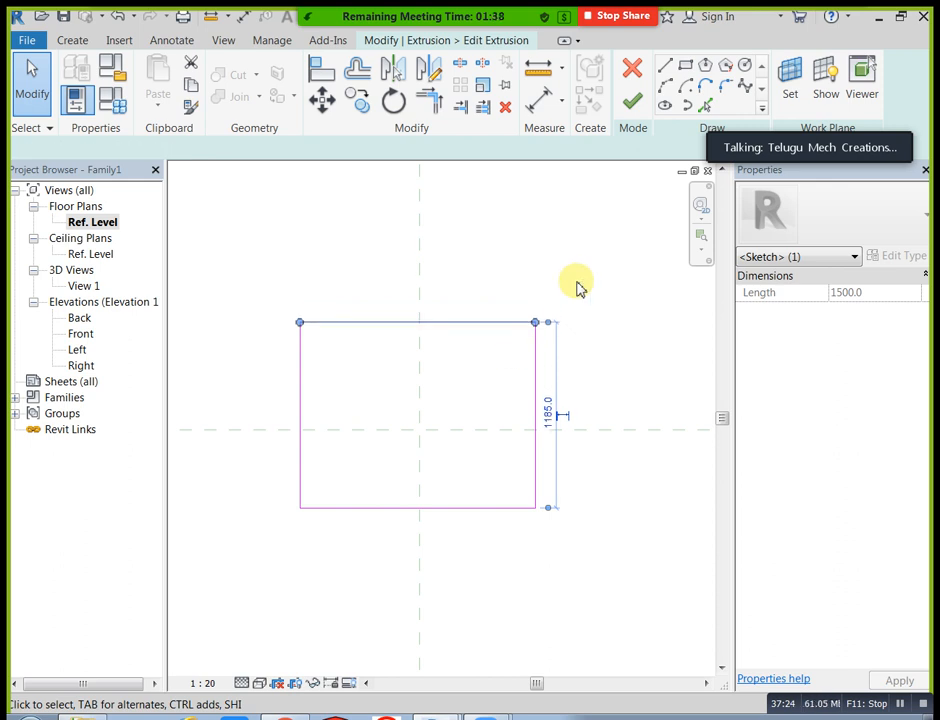
# Move the whole sketched rectangle to roughly centre it on the crossing reference planes, and finish editing the extrusion.
pyautogui.click(250, 296)
pyautogui.moveTo(259, 283)
pyautogui.mouseDown()
pyautogui.moveTo(470, 483)
pyautogui.moveTo(560, 553)
pyautogui.mouseUp()
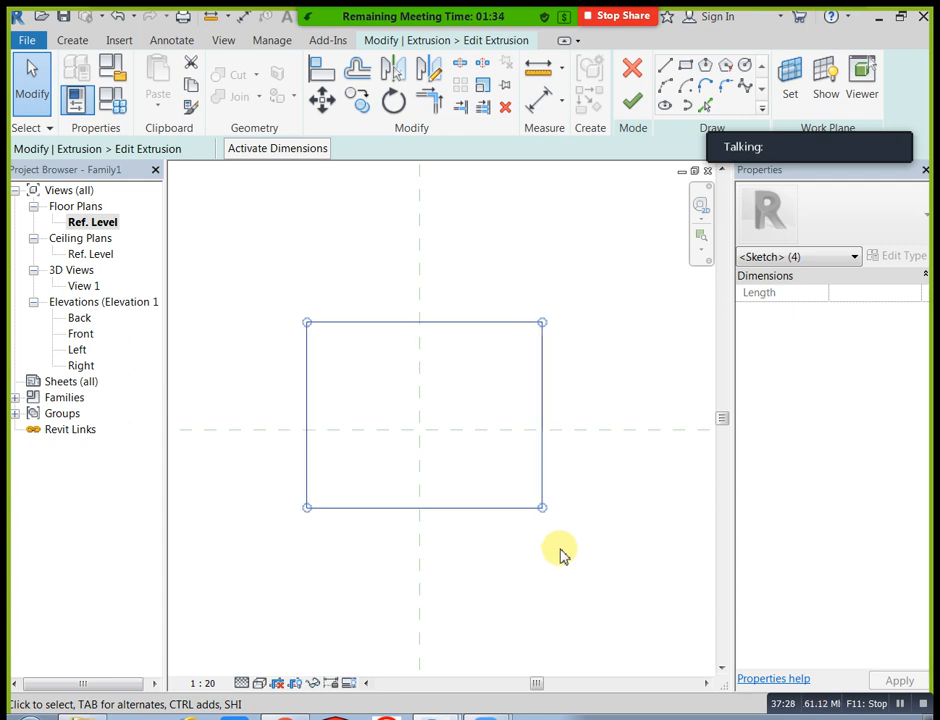
pyautogui.press('Left')
pyautogui.press('Down')
pyautogui.press('Down')
pyautogui.press('Down')
pyautogui.press('Down')
pyautogui.press('Down')
pyautogui.press('Down')
pyautogui.press('Down')
pyautogui.press('Down')
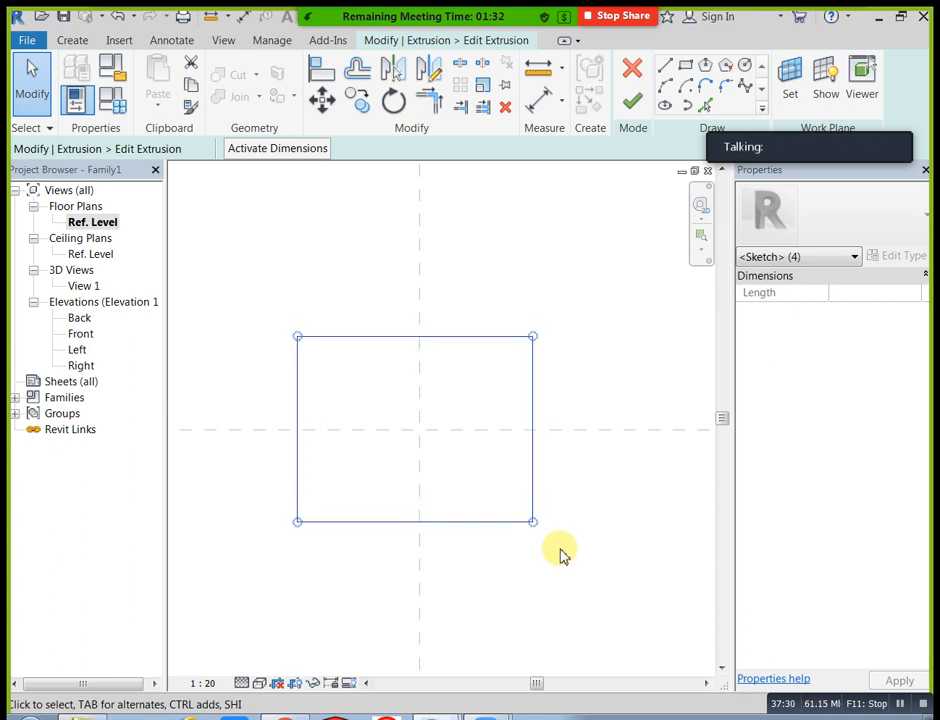
pyautogui.click(634, 115)
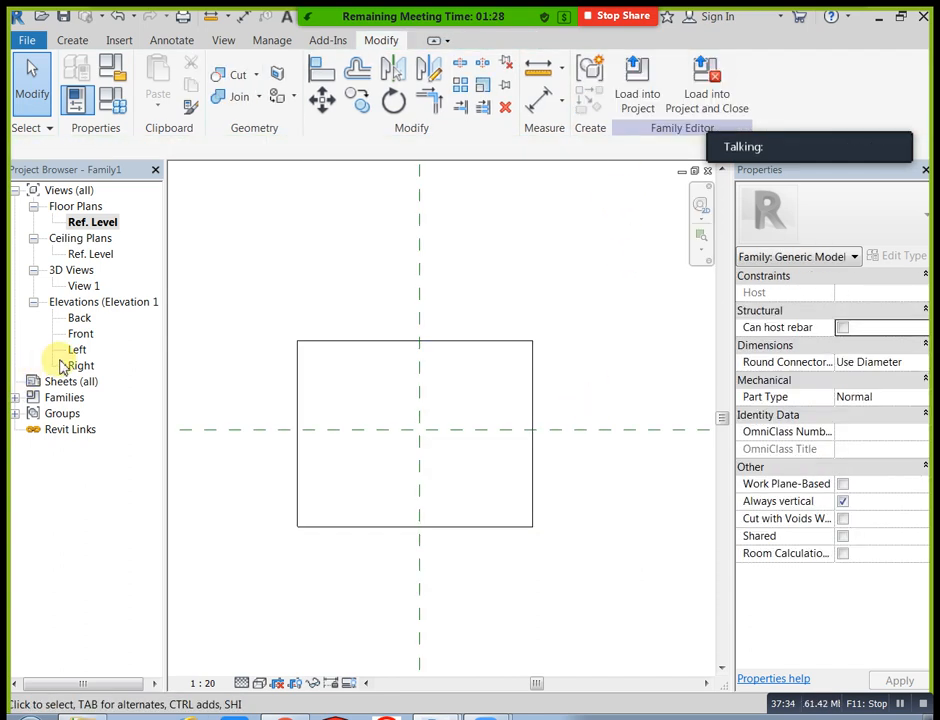
# In the Front elevation, set the tabletop extrusion's end to 100.
pyautogui.doubleClick(82, 335)
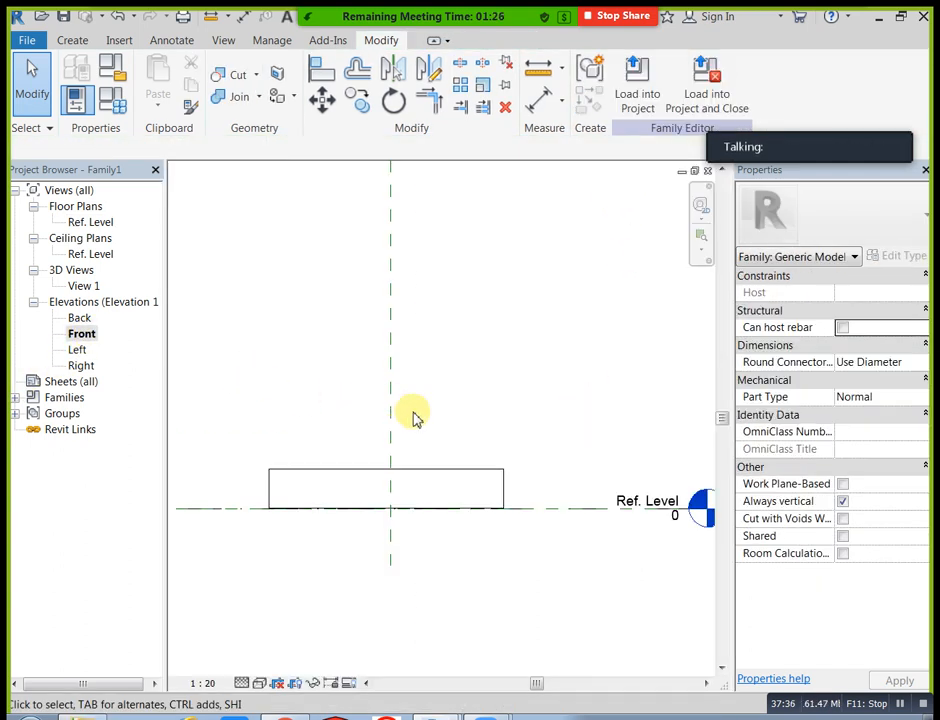
pyautogui.click(465, 475)
pyautogui.click(877, 295)
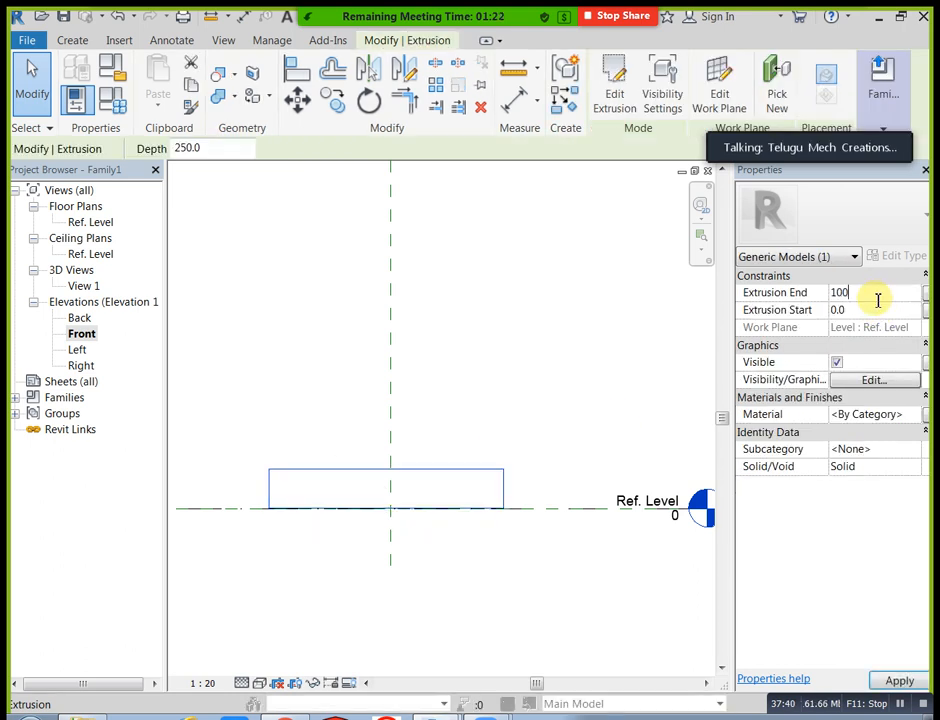
pyautogui.press('Return')
pyautogui.click(445, 540)
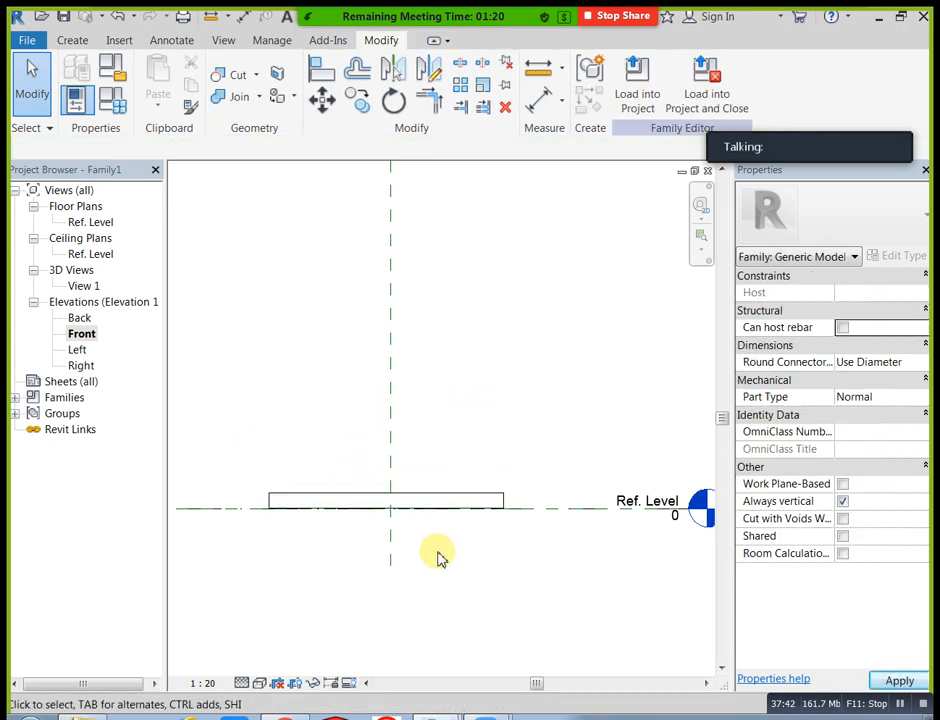
# In the Ref. Level floor plan, start a new extrusion and sketch a small rectangular leg profile inside the tabletop's upper left corner.
pyautogui.doubleClick(105, 226)
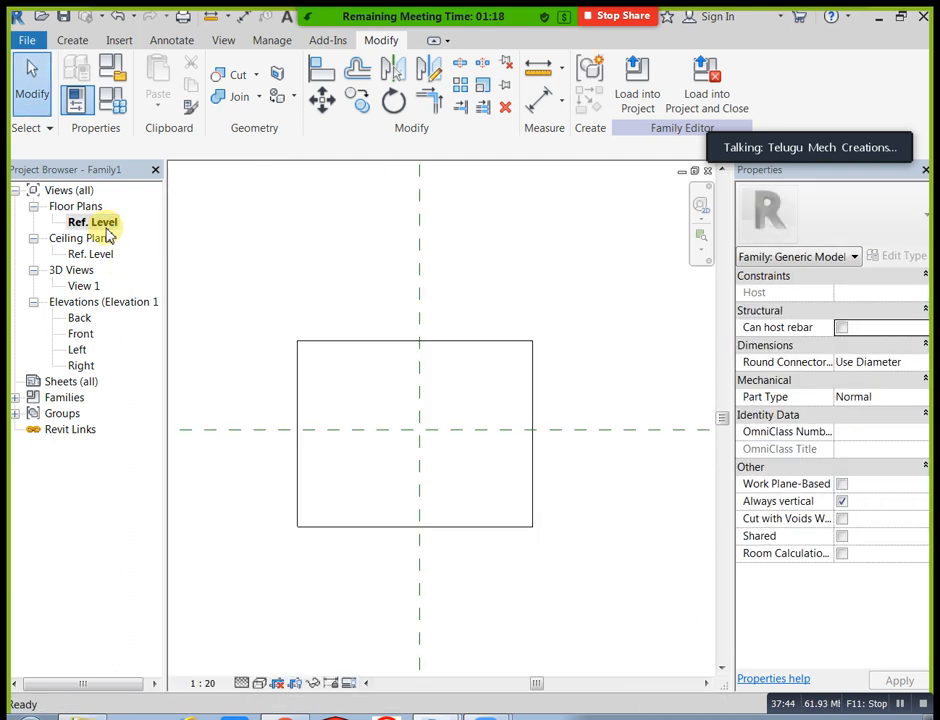
pyautogui.click(76, 40)
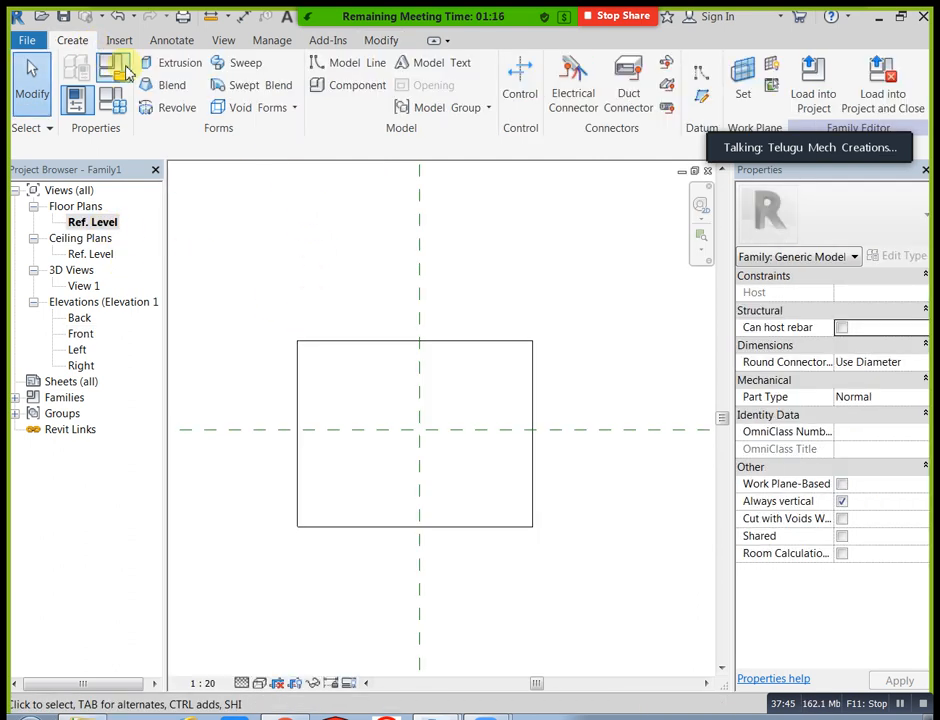
pyautogui.click(195, 66)
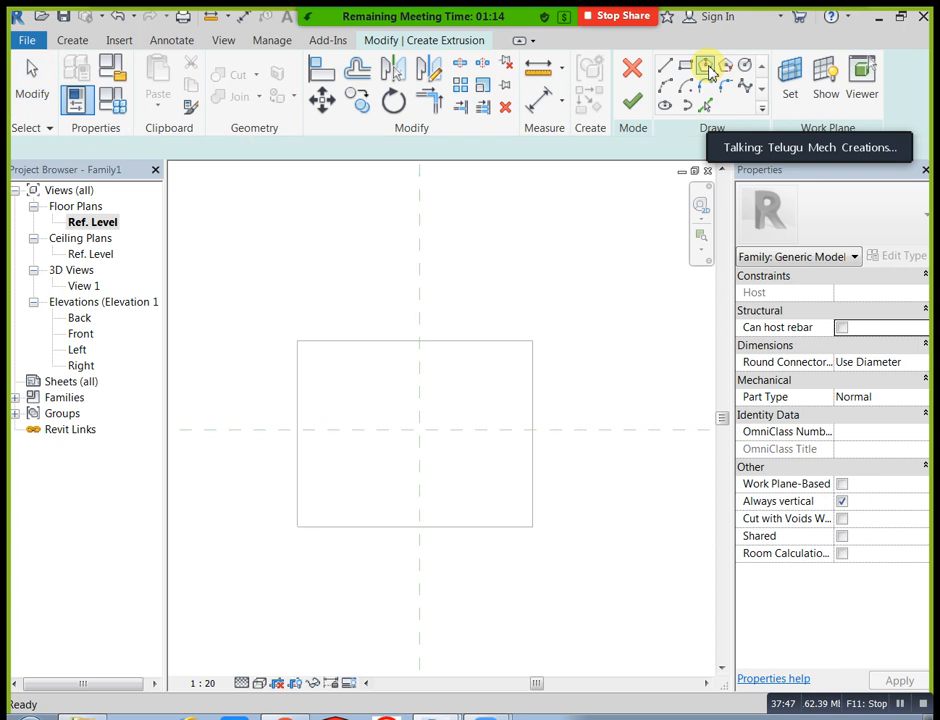
pyautogui.click(685, 66)
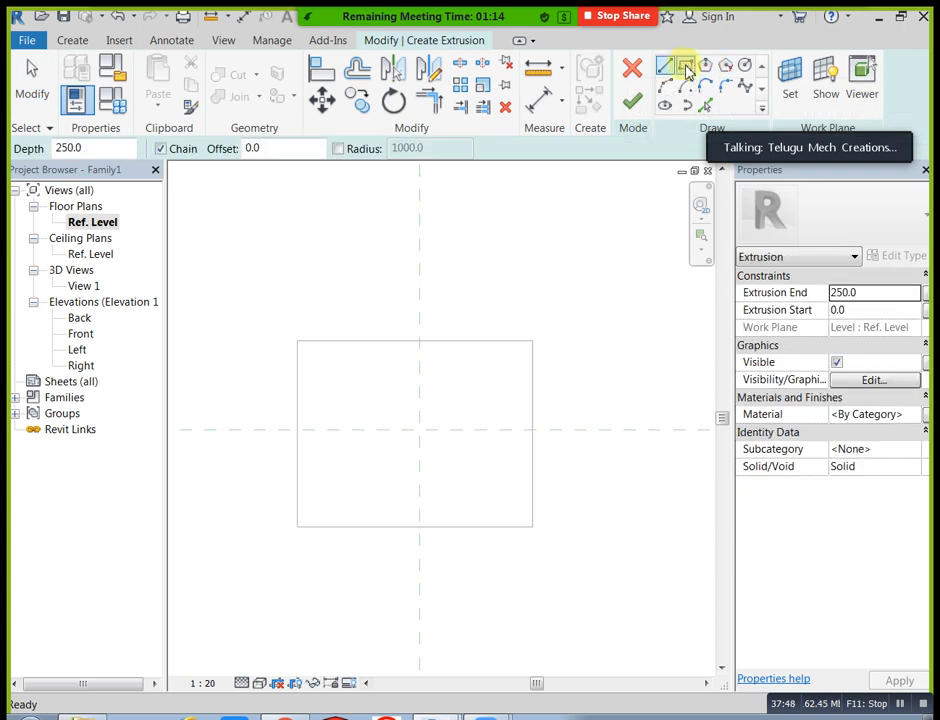
pyautogui.click(325, 369)
pyautogui.press('Escape')
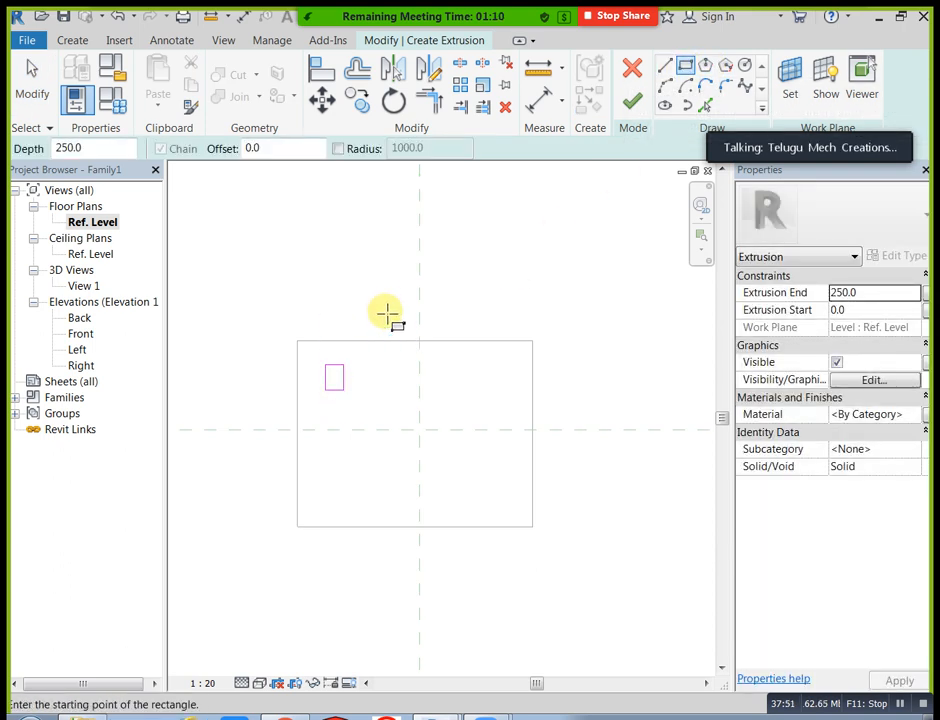
pyautogui.press('Escape')
# Mirror a copy of the small leg rectangle about the vertical centre reference plane.
pyautogui.moveTo(347, 400); pyautogui.dragTo(369, 405)
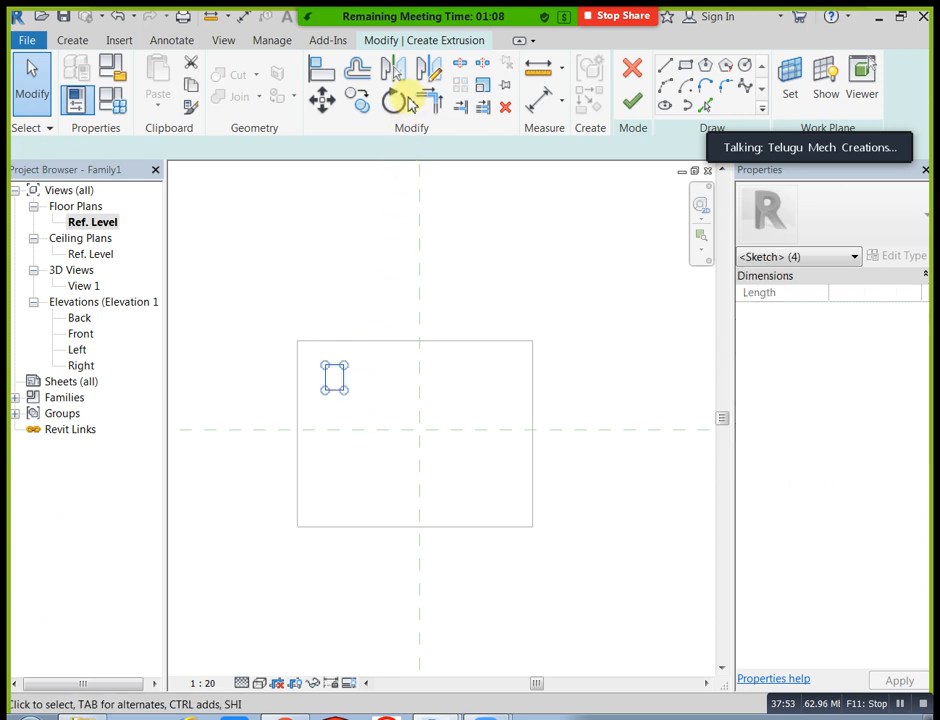
pyautogui.click(397, 68)
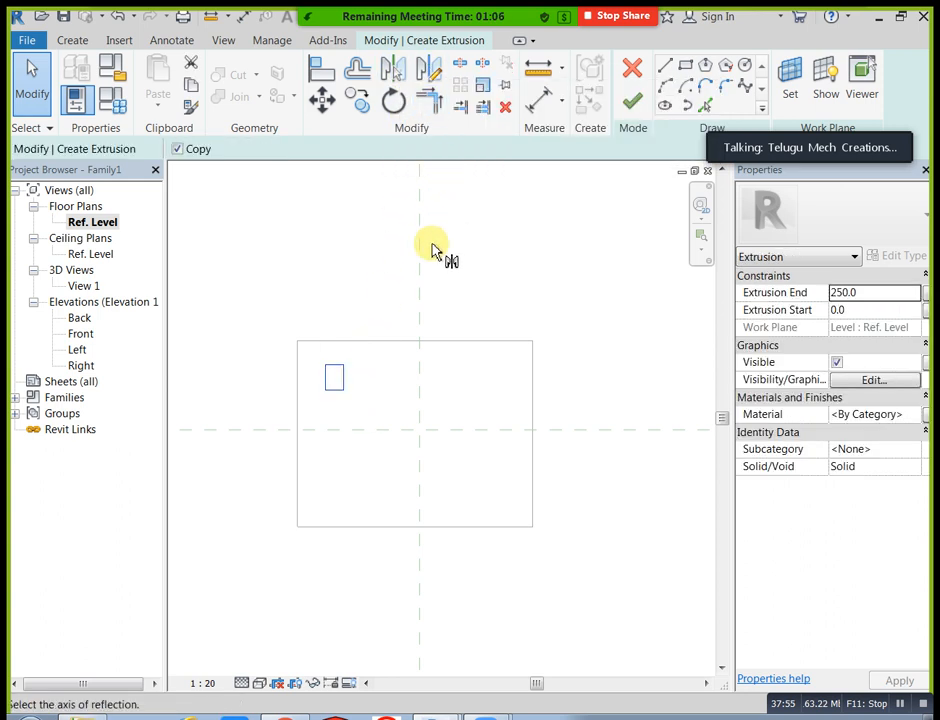
pyautogui.click(423, 264)
pyautogui.press('Escape')
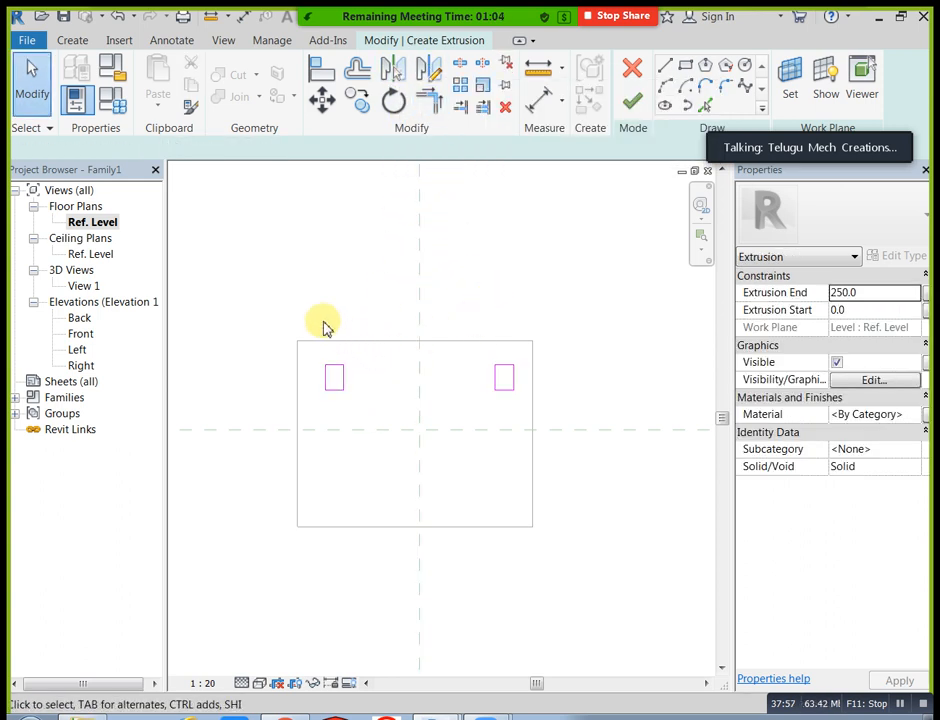
# Mirror copies of both leg rectangles about a horizontal axis drawn across the middle of the tabletop.
pyautogui.moveTo(316, 321)
pyautogui.mouseDown()
pyautogui.moveTo(479, 417)
pyautogui.moveTo(522, 418)
pyautogui.mouseUp()
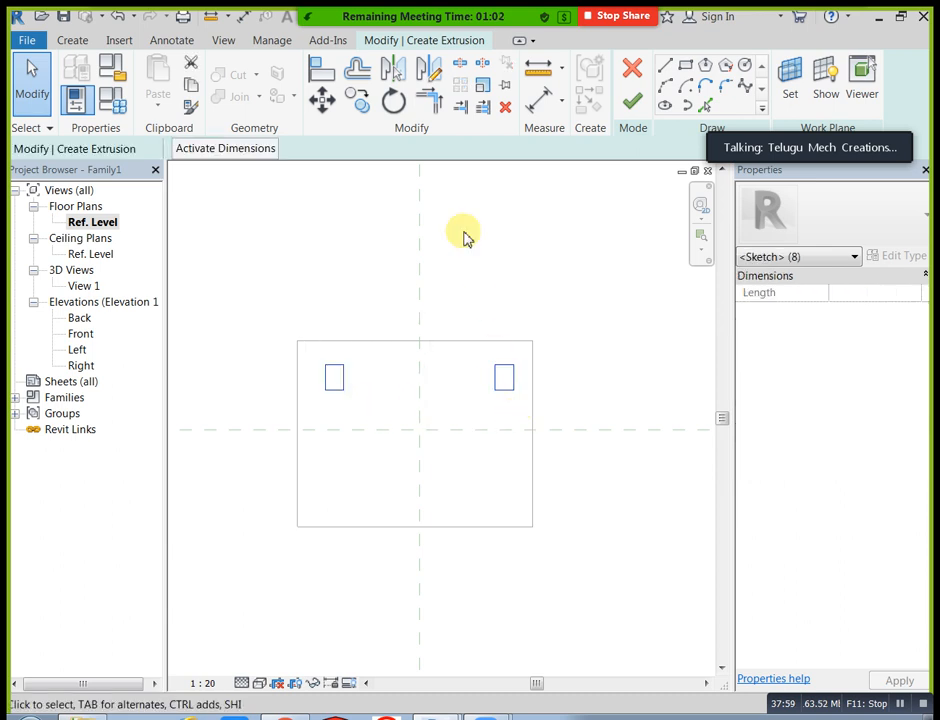
pyautogui.click(428, 68)
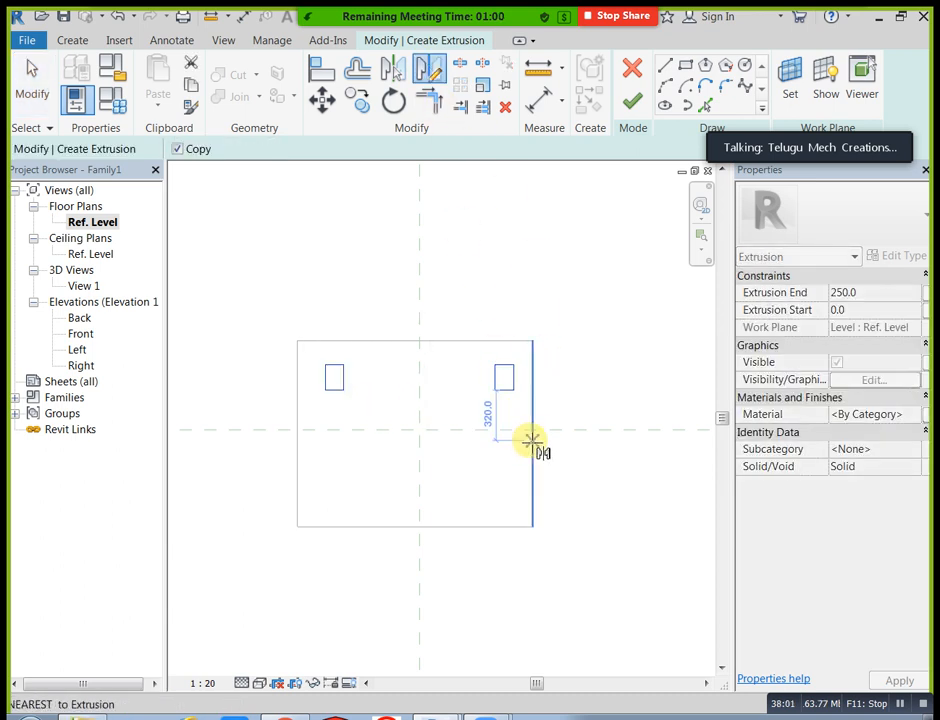
pyautogui.click(532, 434)
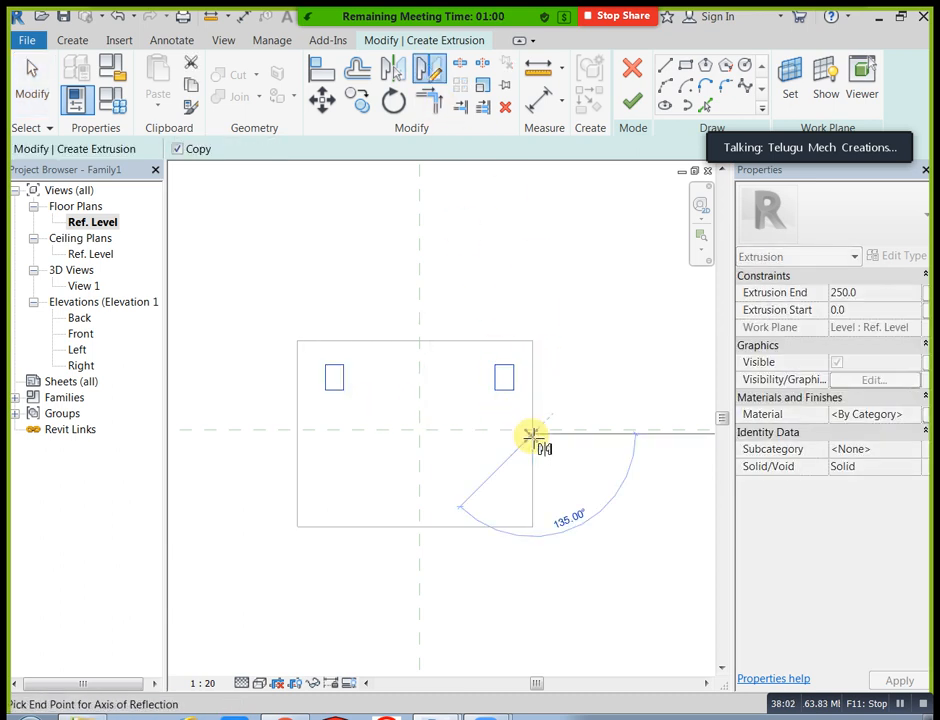
pyautogui.click(298, 436)
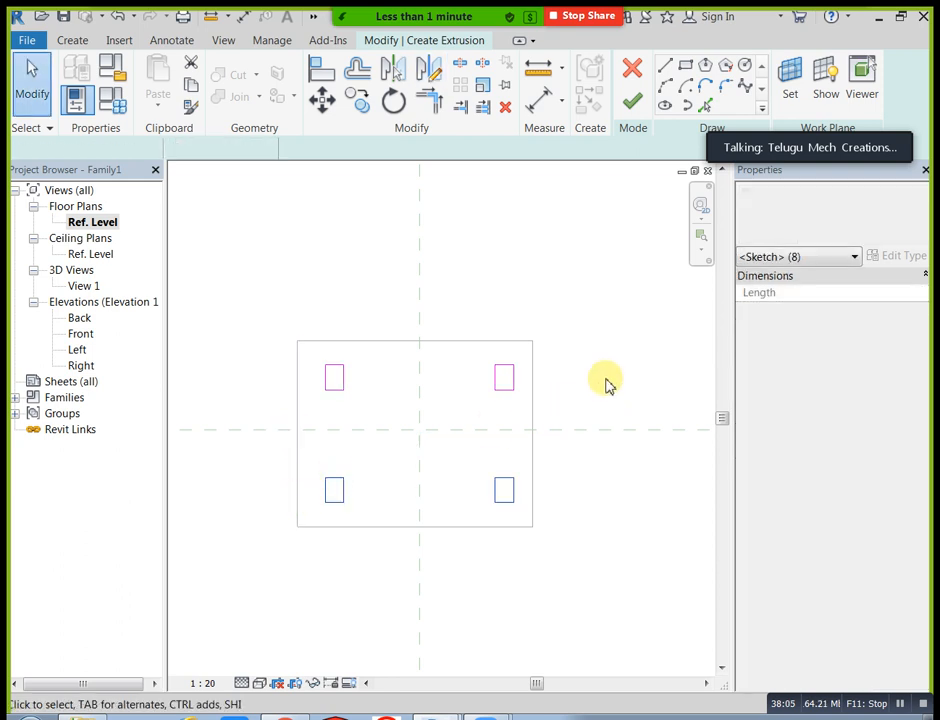
pyautogui.press('Escape')
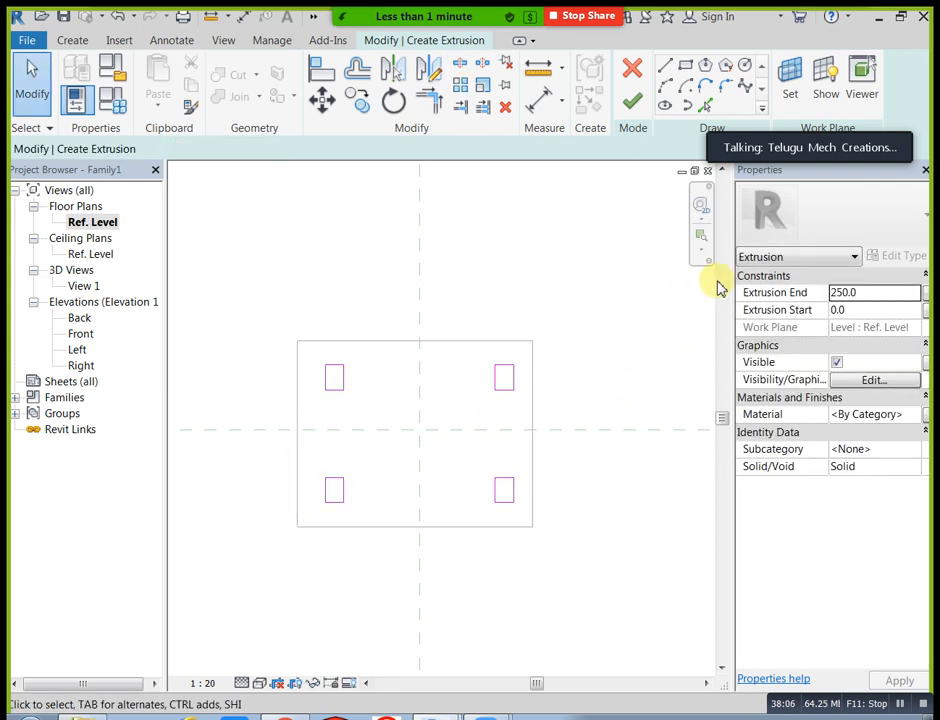
# Set the extrusion end of the four leg profiles to -750 and finish the extrusion.
pyautogui.click(871, 293)
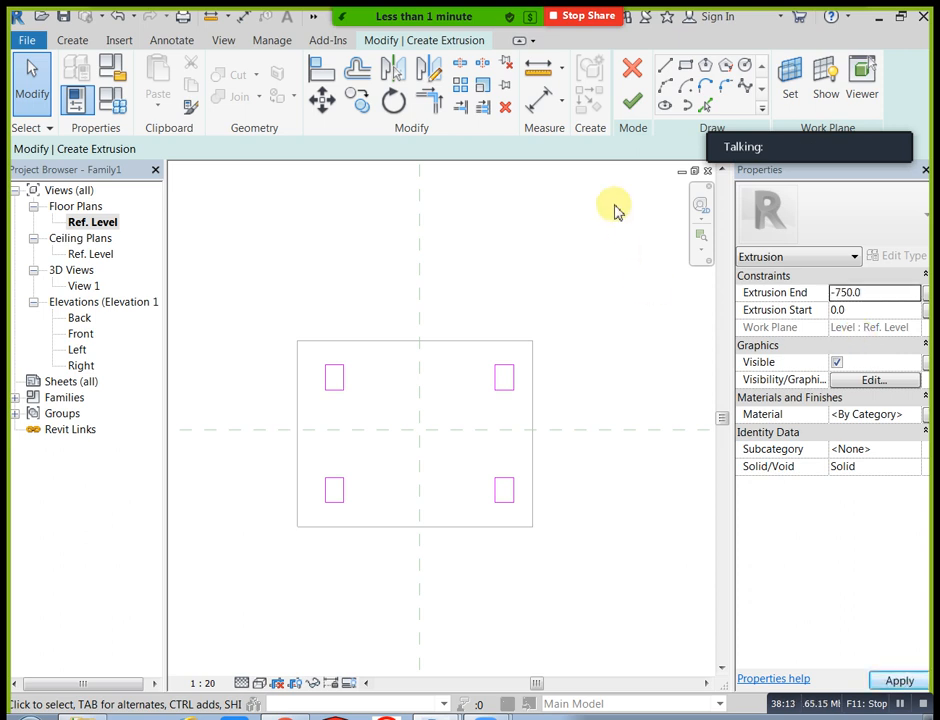
pyautogui.click(628, 101)
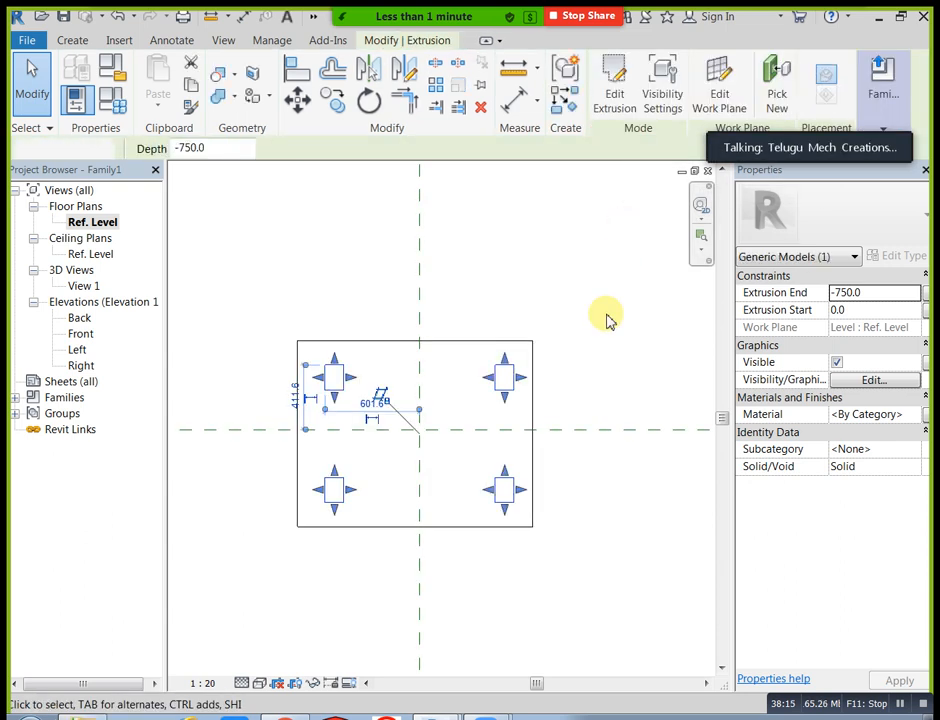
pyautogui.click(185, 363)
# Open the Front elevation, centre the table in view and start an aligned dimension.
pyautogui.doubleClick(82, 333)
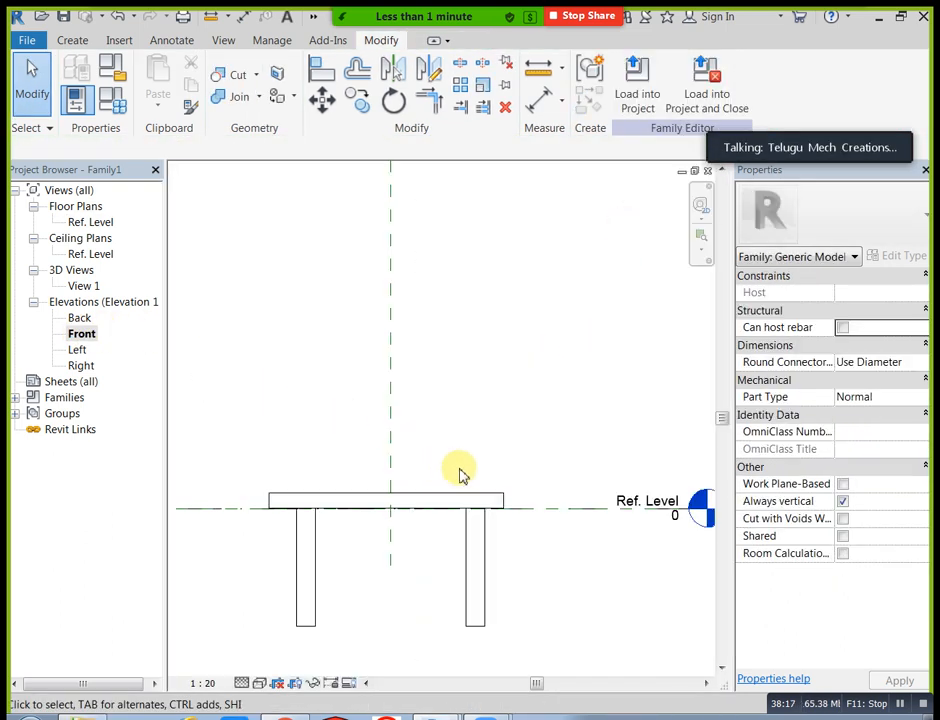
pyautogui.moveTo(527, 583); pyautogui.dragTo(506, 537, button='middle')
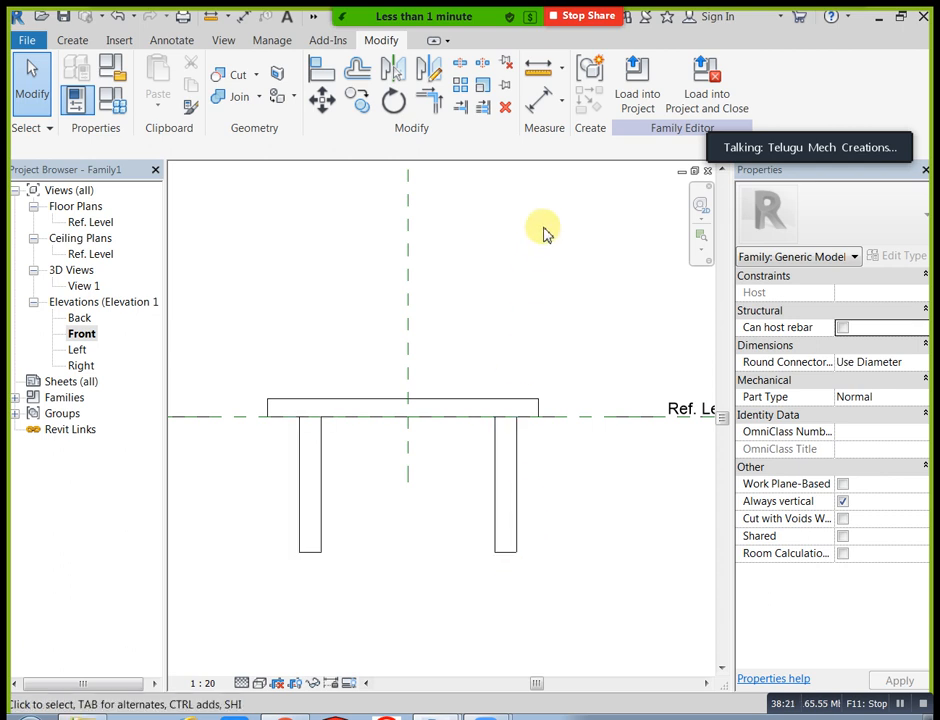
pyautogui.click(537, 117)
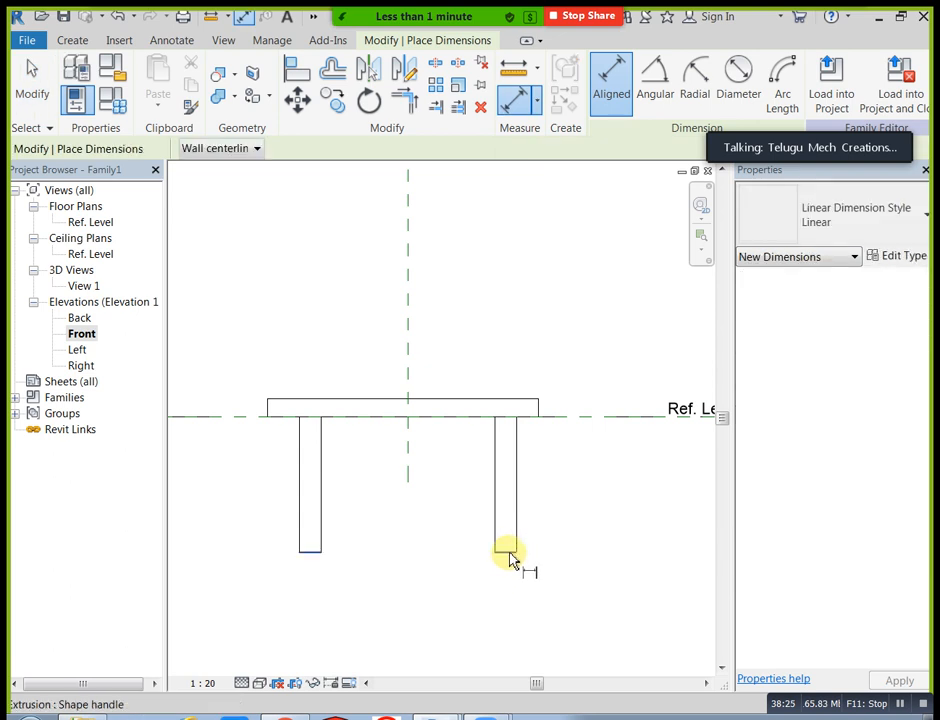
pyautogui.click(508, 551)
pyautogui.click(558, 416)
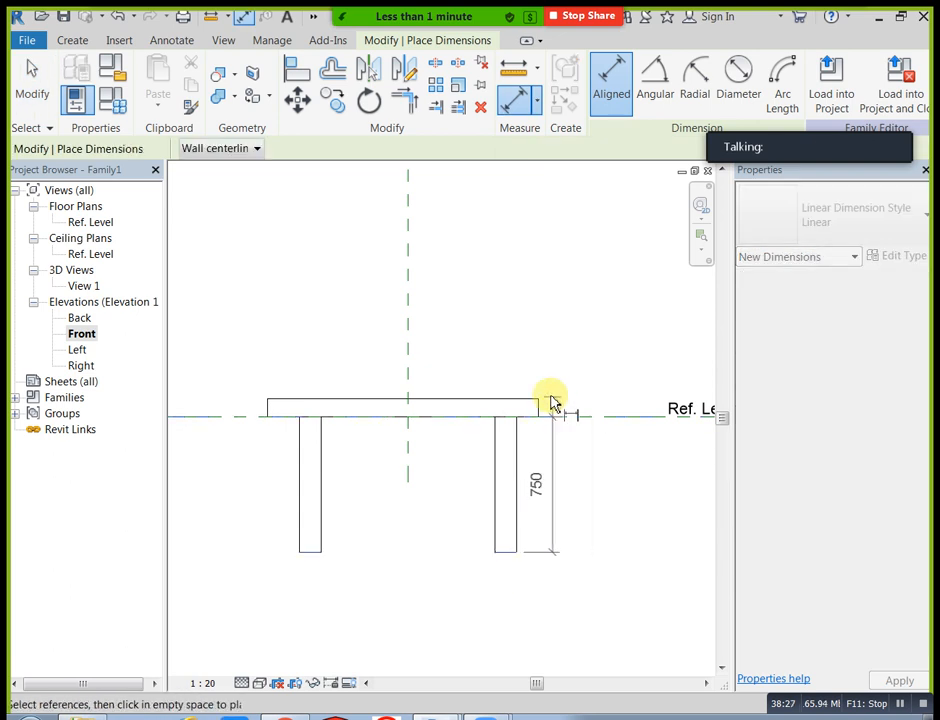
pyautogui.rightClick(607, 468)
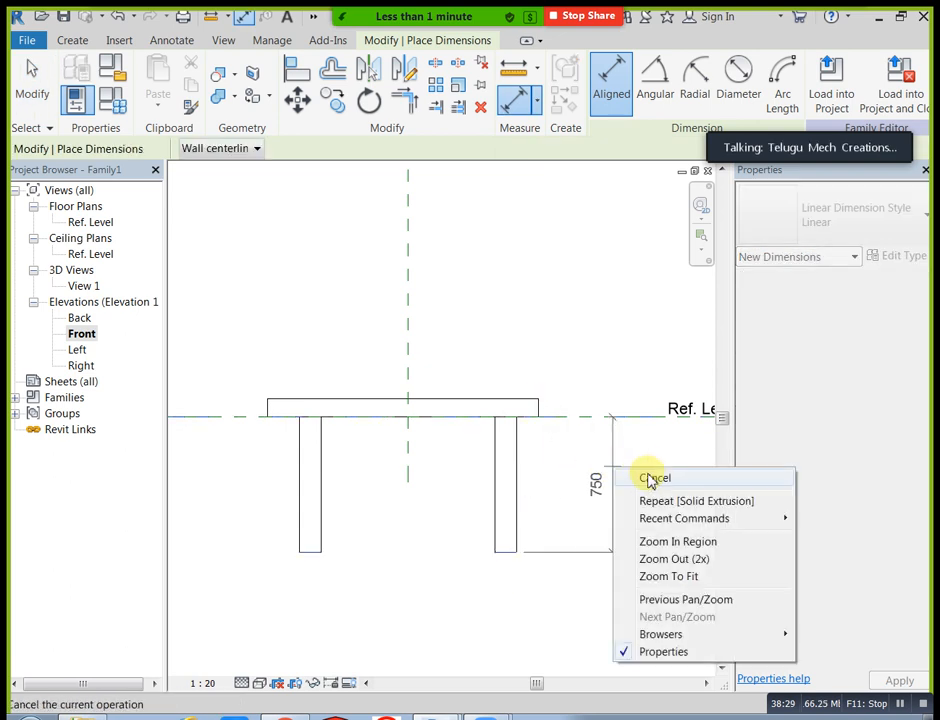
pyautogui.click(651, 479)
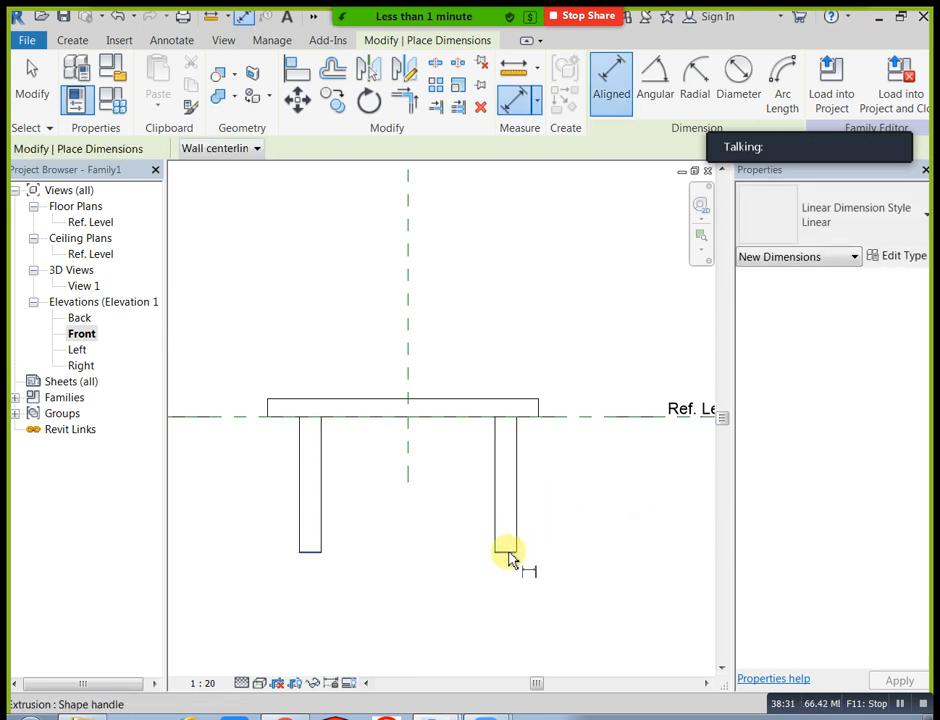
# Place an aligned dimension beside the table from the bottom of the right leg to the Ref. Level line.
pyautogui.click(507, 551)
pyautogui.click(557, 418)
pyautogui.click(600, 470)
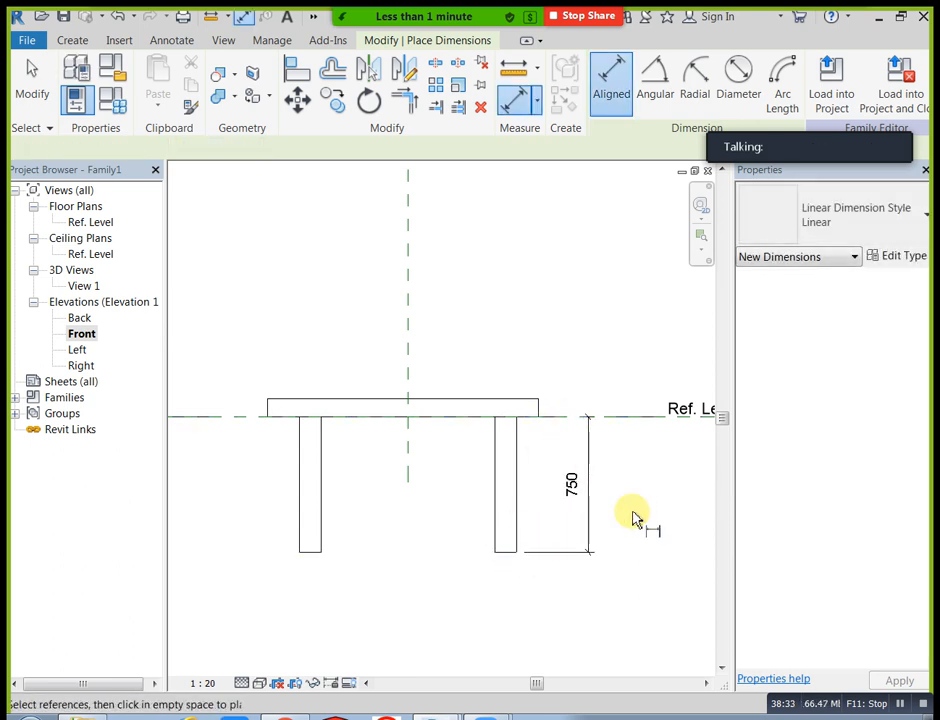
pyautogui.press('Escape')
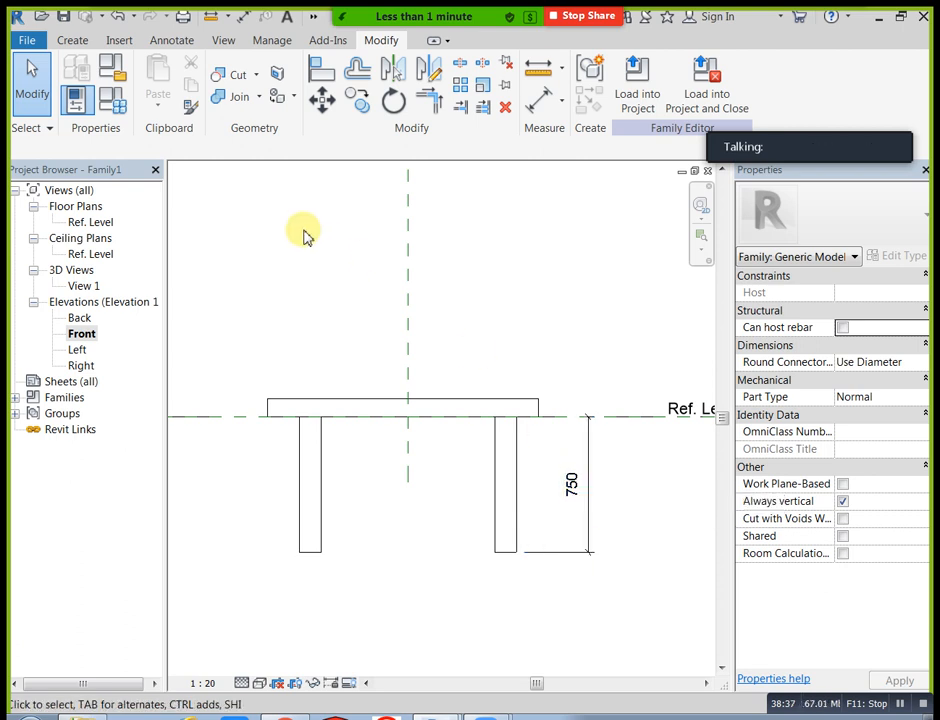
# Open 3D View 1 and examine the table from the front corner so that all four legs show.
pyautogui.doubleClick(84, 287)
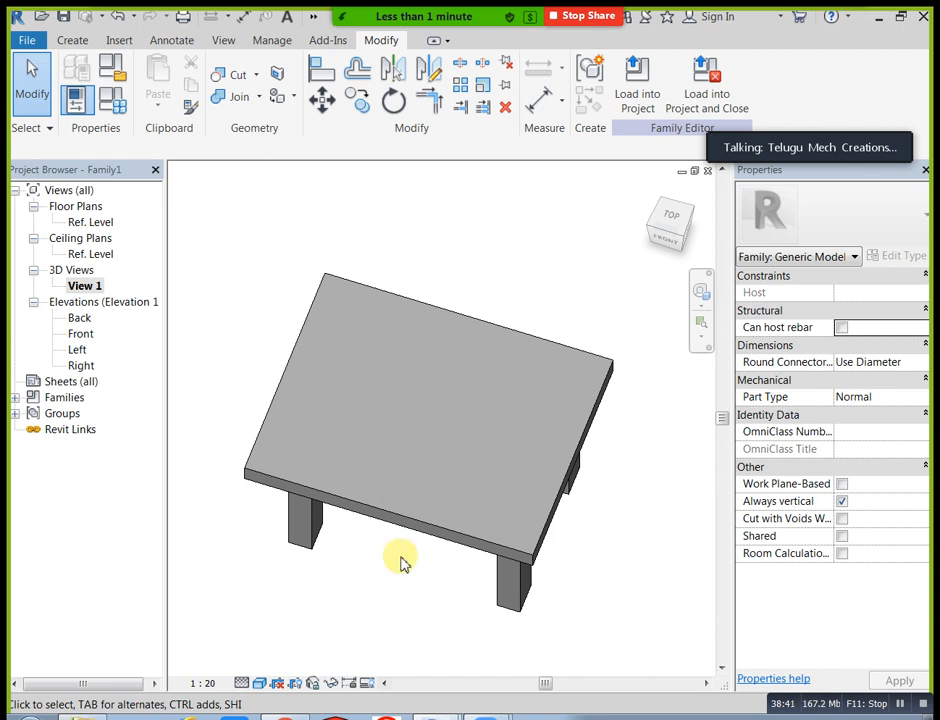
pyautogui.keyDown('shift'); pyautogui.moveTo(393, 562); pyautogui.dragTo(555, 483, button='middle'); pyautogui.keyUp('shift')
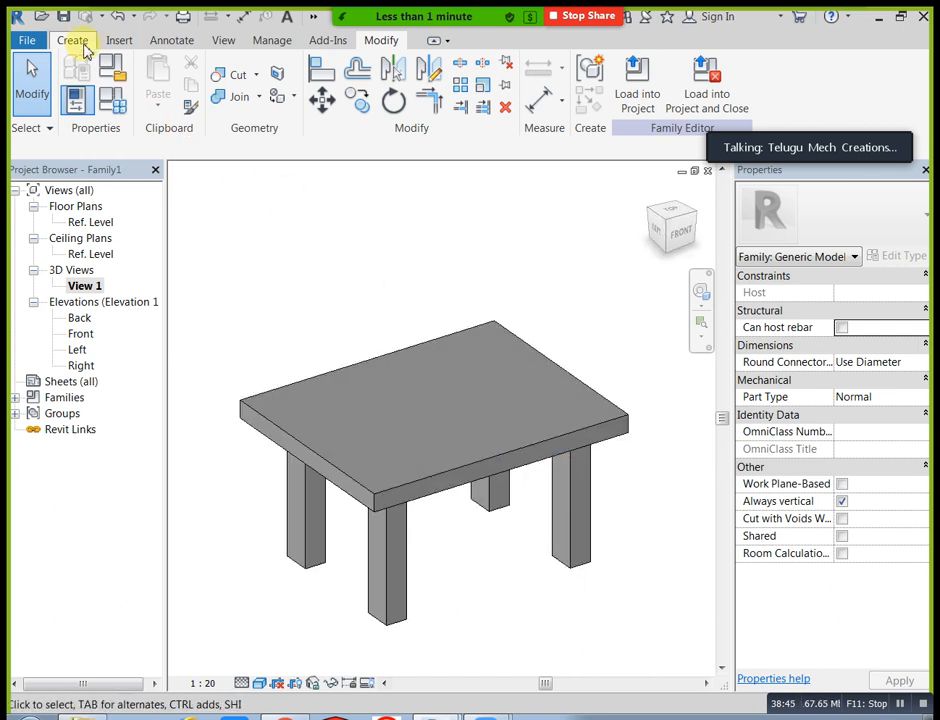
pyautogui.click(73, 40)
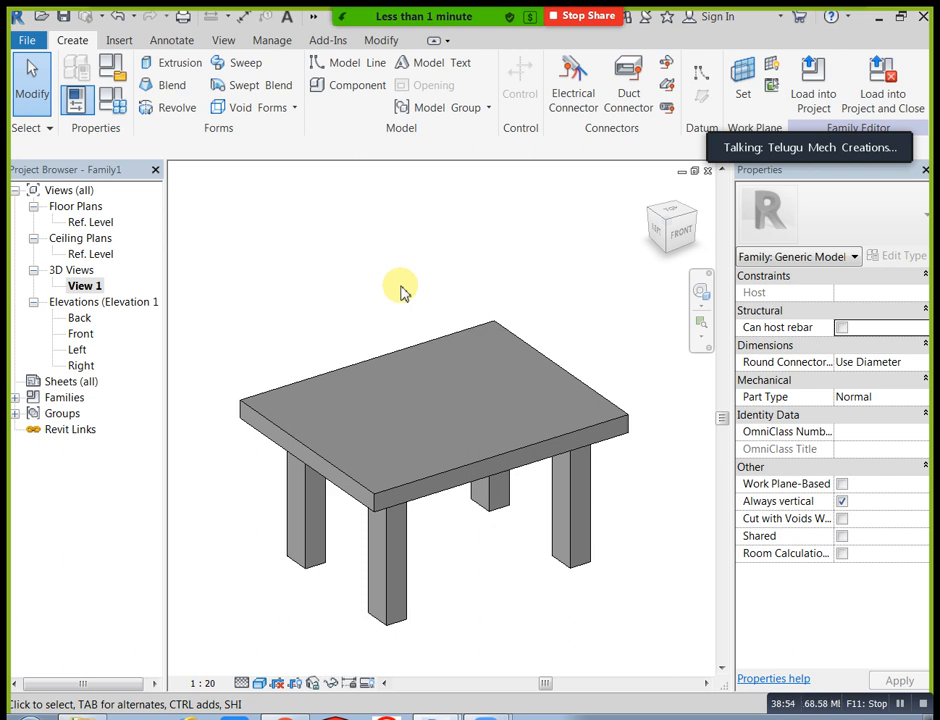
pyautogui.click(379, 41)
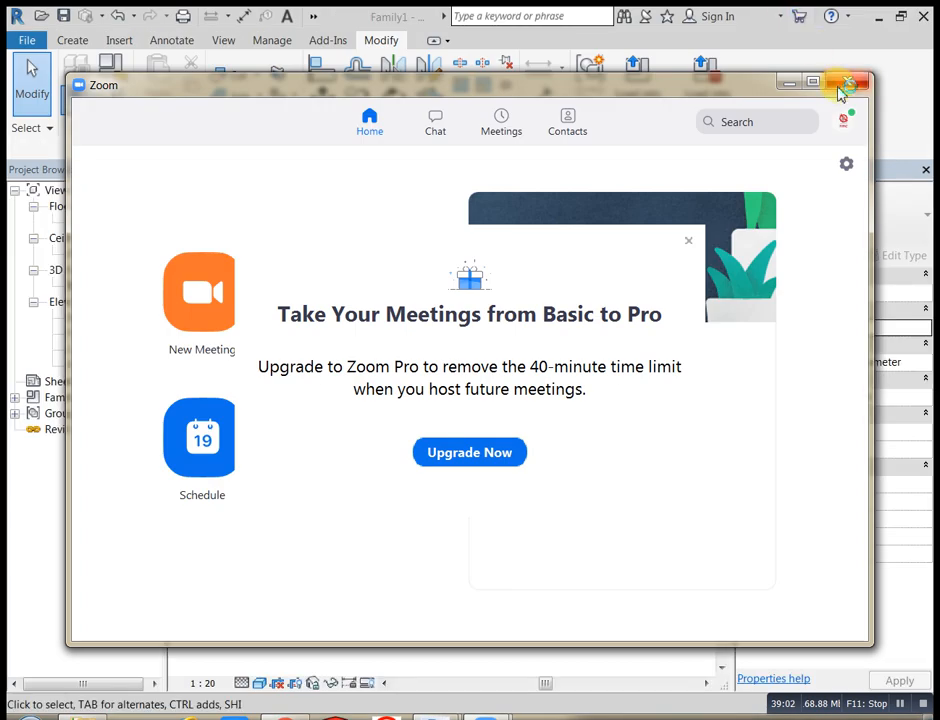
# Close the Zoom window and its upgrade offer and minimize Revit to reach the desktop.
pyautogui.click(846, 82)
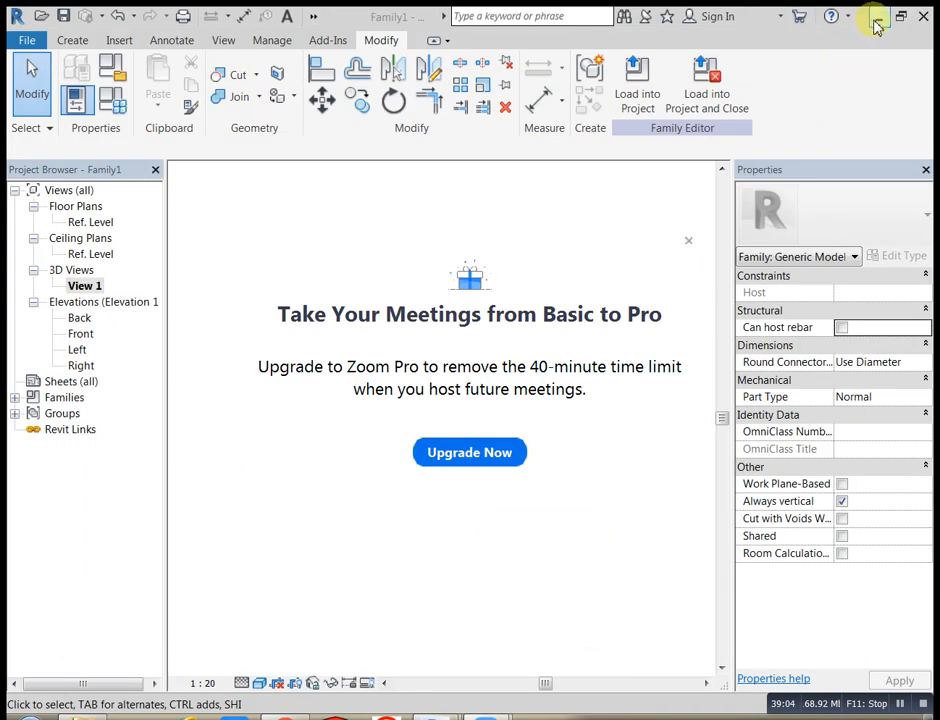
pyautogui.click(875, 20)
pyautogui.click(688, 241)
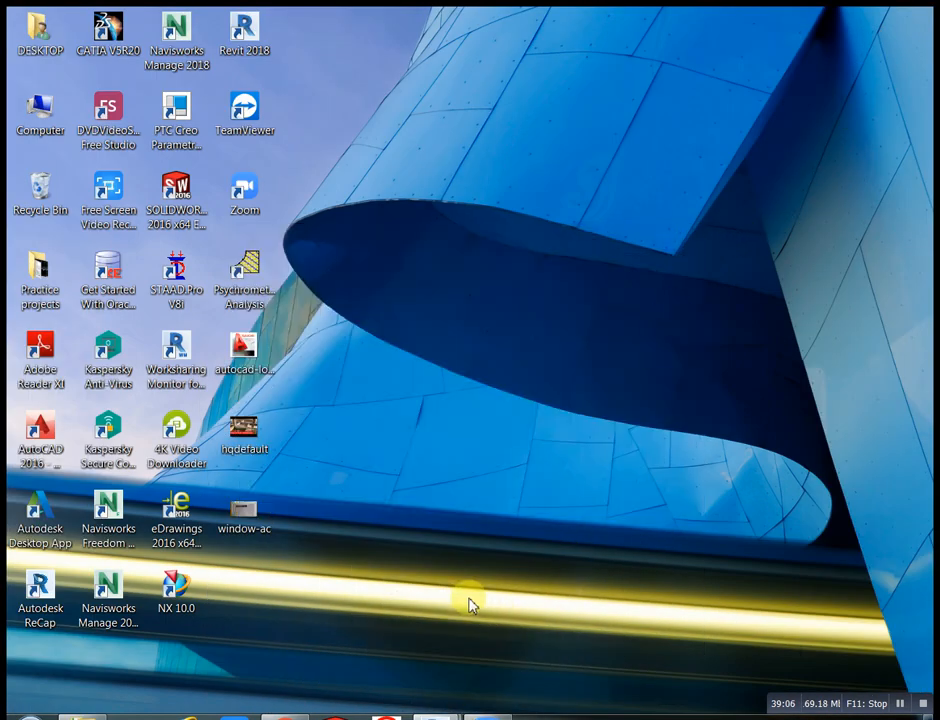
# Switch to Zoom from the desktop and start a new meeting in a maximized window.
pyautogui.doubleClick(244, 188)
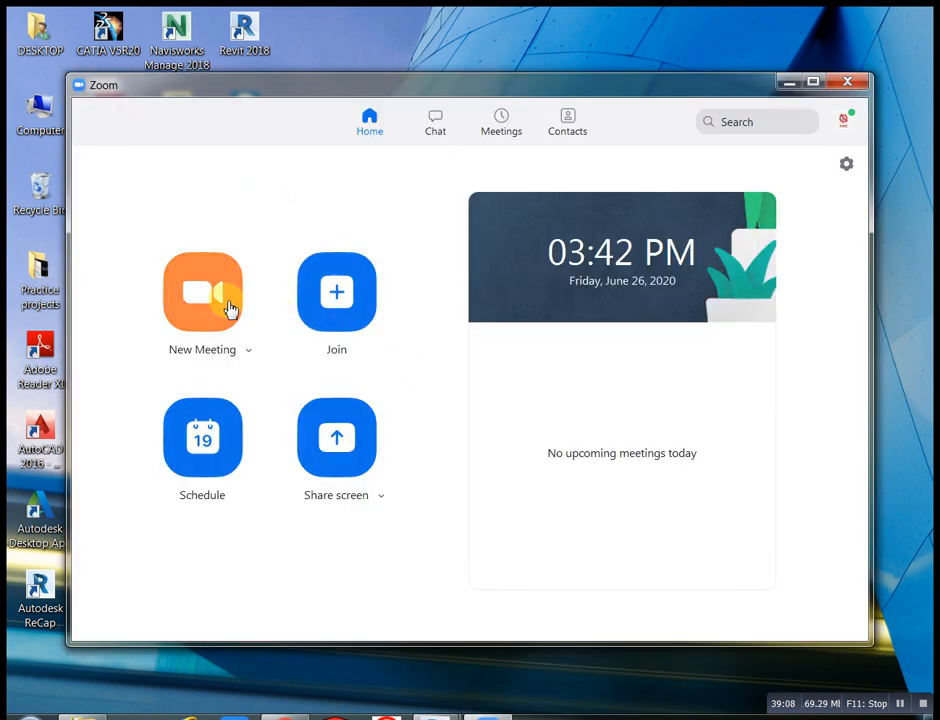
pyautogui.click(229, 309)
pyautogui.click(813, 82)
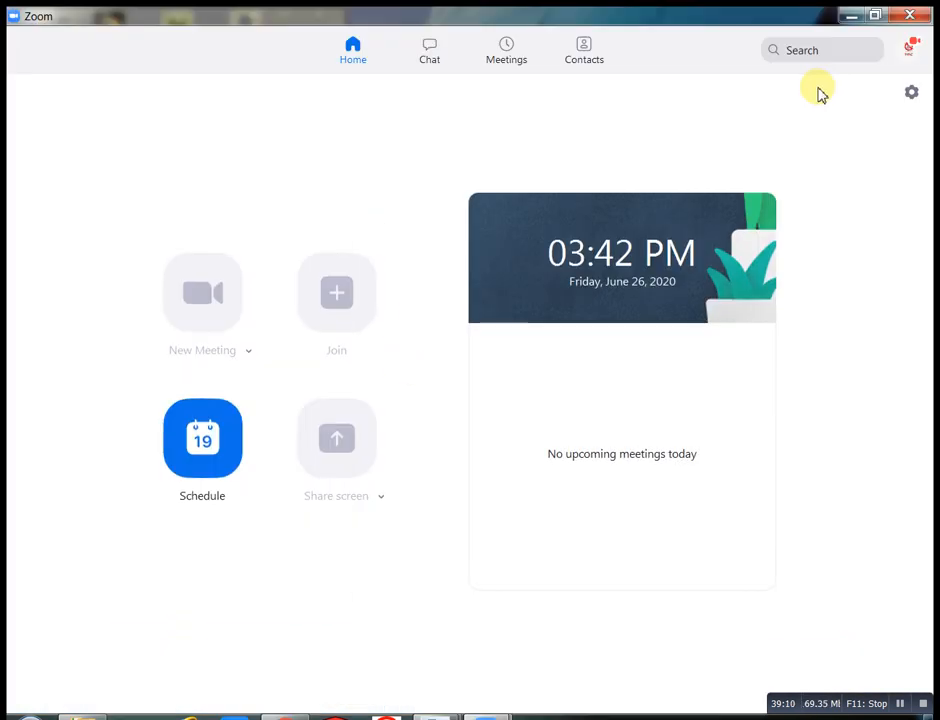
pyautogui.click(853, 18)
pyautogui.click(288, 18)
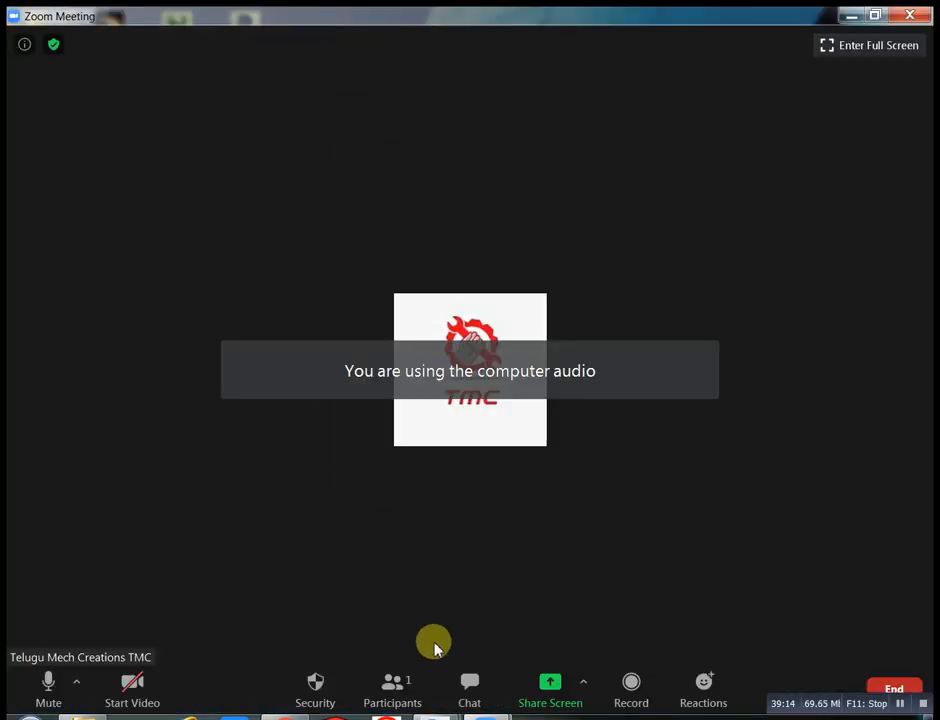
# Copy the meeting's invite link from the participants' invitation dialog and close the dialog.
pyautogui.click(392, 690)
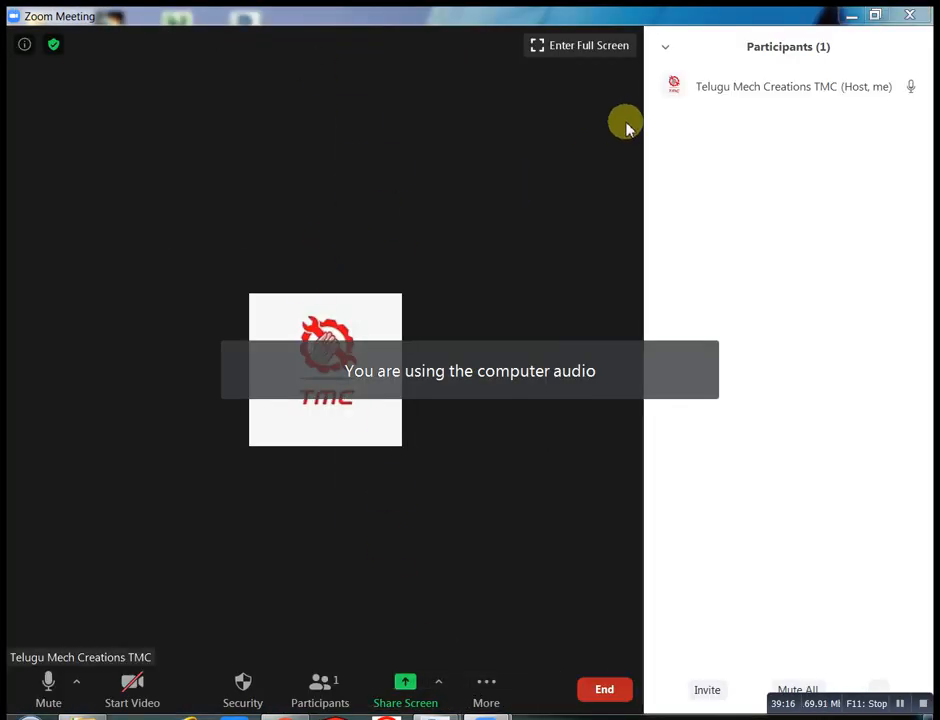
pyautogui.click(666, 47)
pyautogui.click(690, 248)
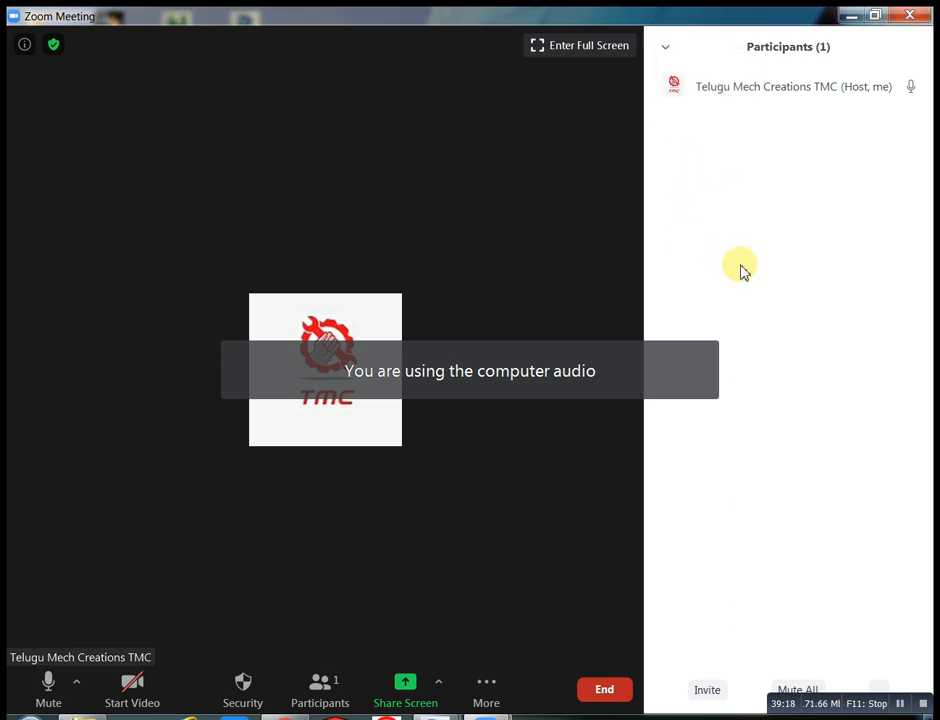
pyautogui.click(709, 689)
pyautogui.click(233, 555)
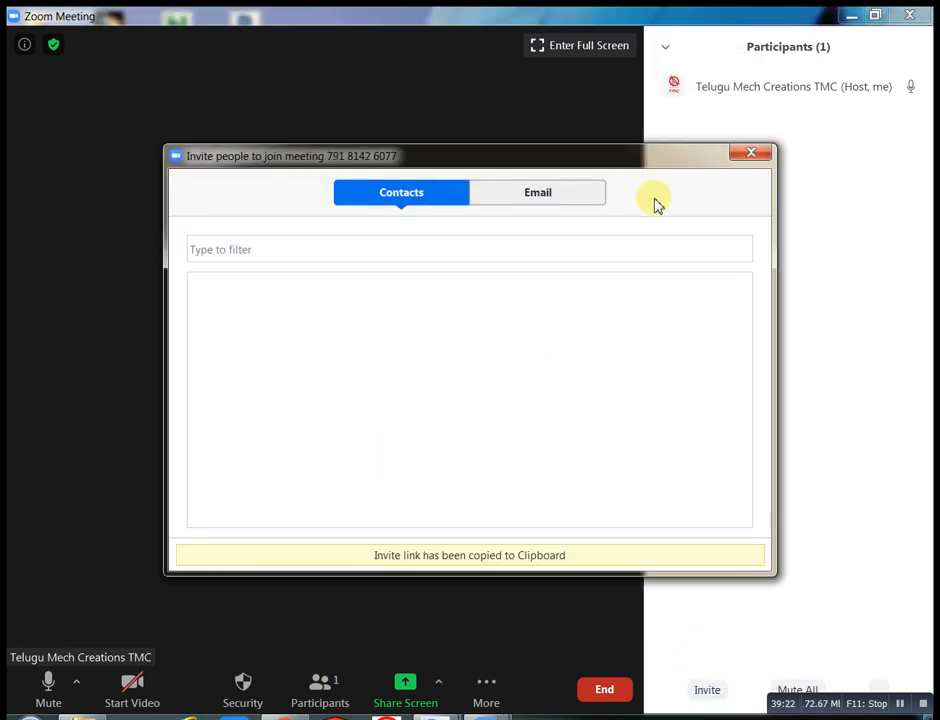
pyautogui.click(751, 153)
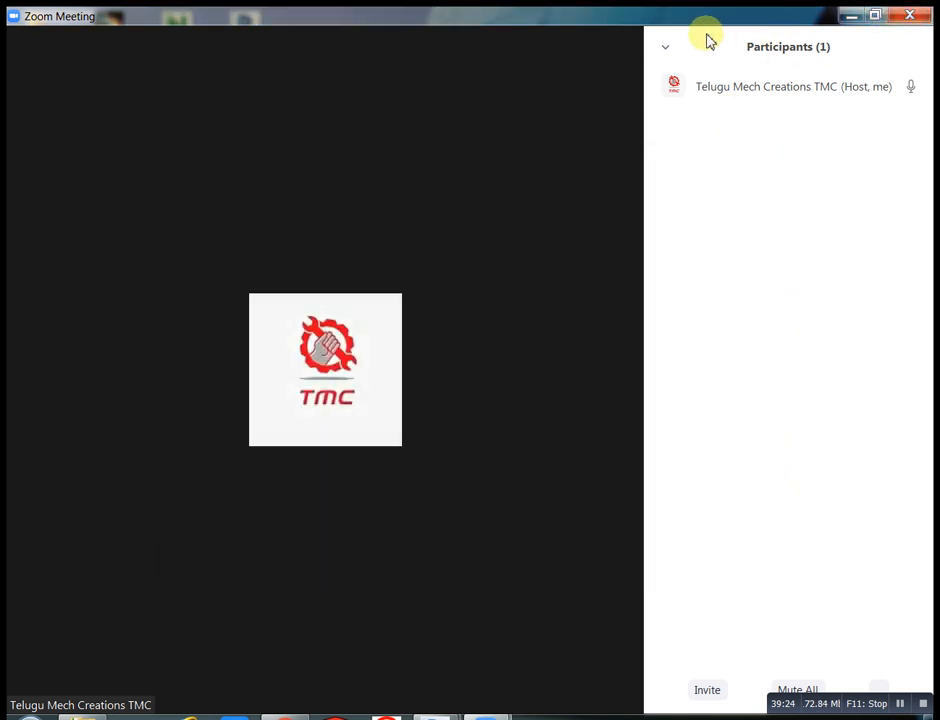
# Close the participants list and share the entire screen in the meeting.
pyautogui.click(665, 47)
pyautogui.click(682, 68)
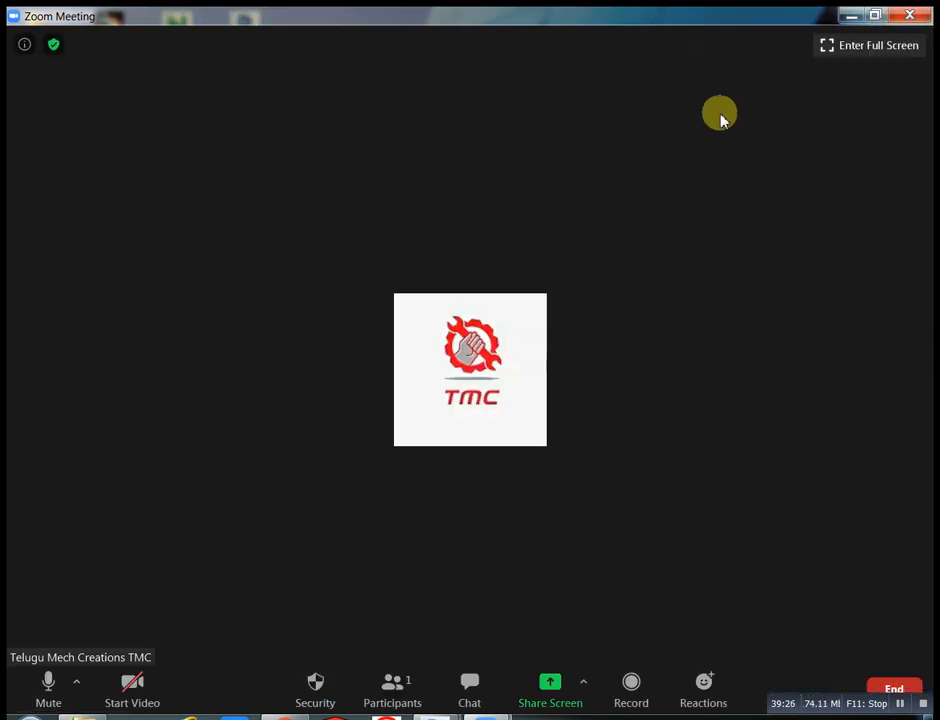
pyautogui.click(527, 682)
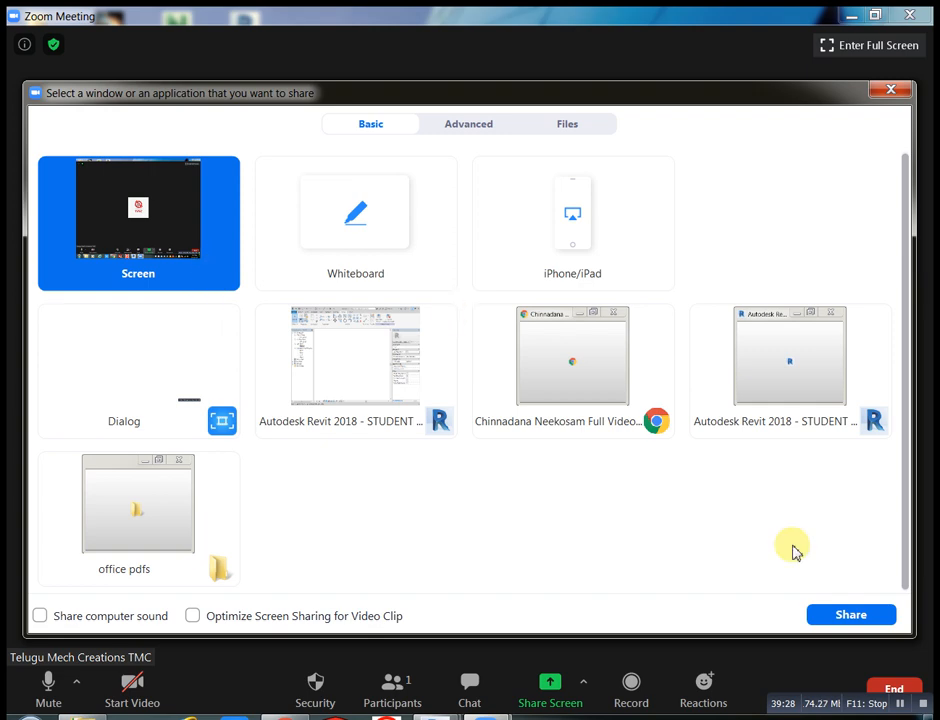
pyautogui.click(839, 631)
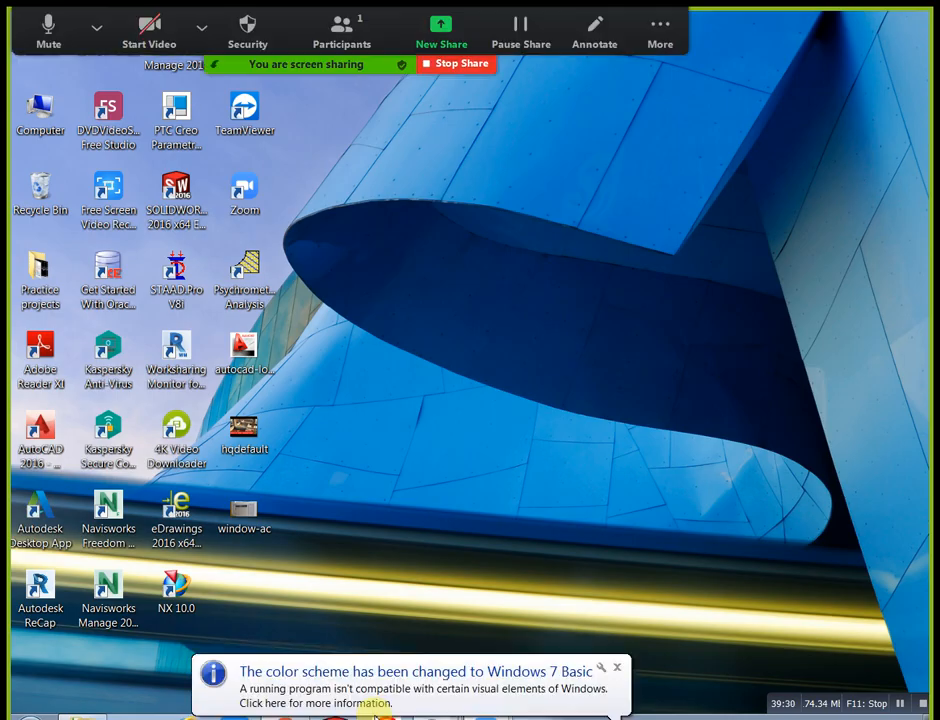
# Switch to WhatsApp Web in Chrome and send the copied meeting invite link with its embedded passcode in the open chat.
pyautogui.click(283, 712)
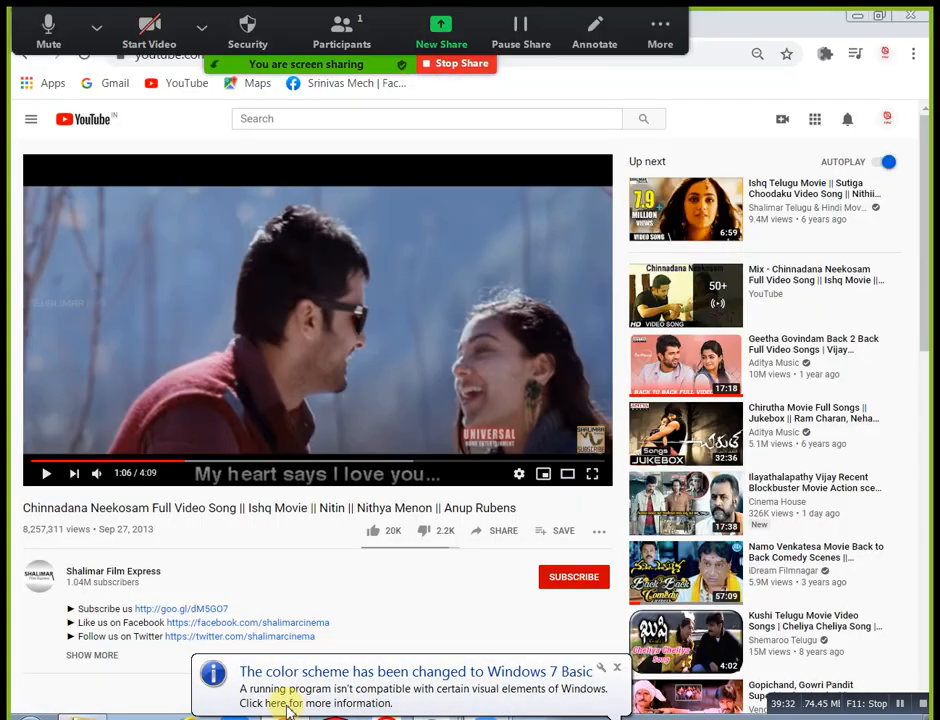
pyautogui.moveTo(31, 34); pyautogui.dragTo(175, 33)
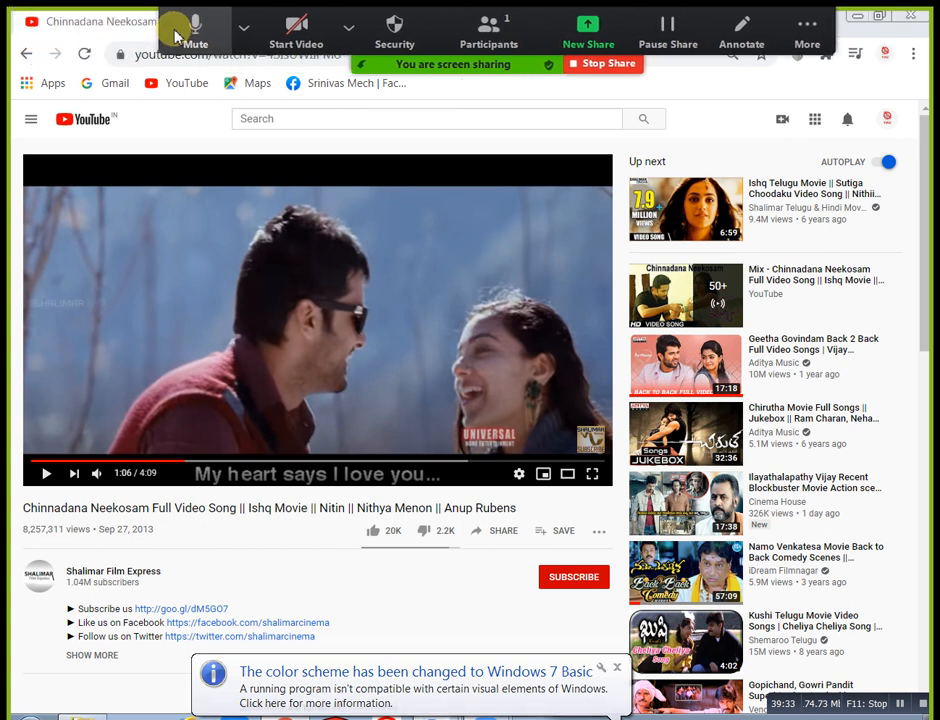
pyautogui.click(184, 34)
pyautogui.click(180, 32)
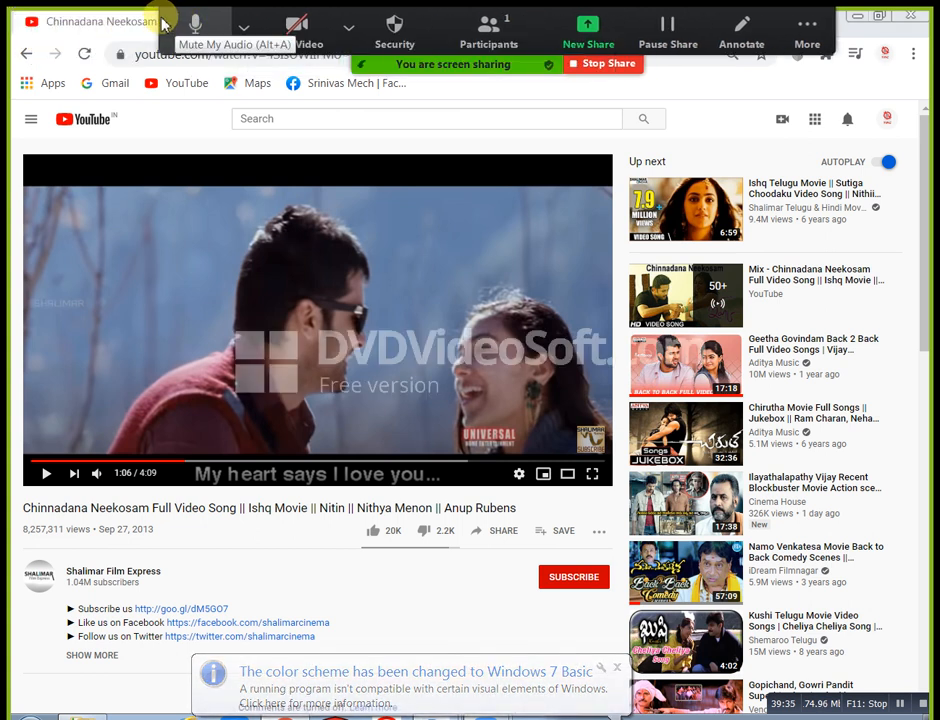
pyautogui.click(287, 24)
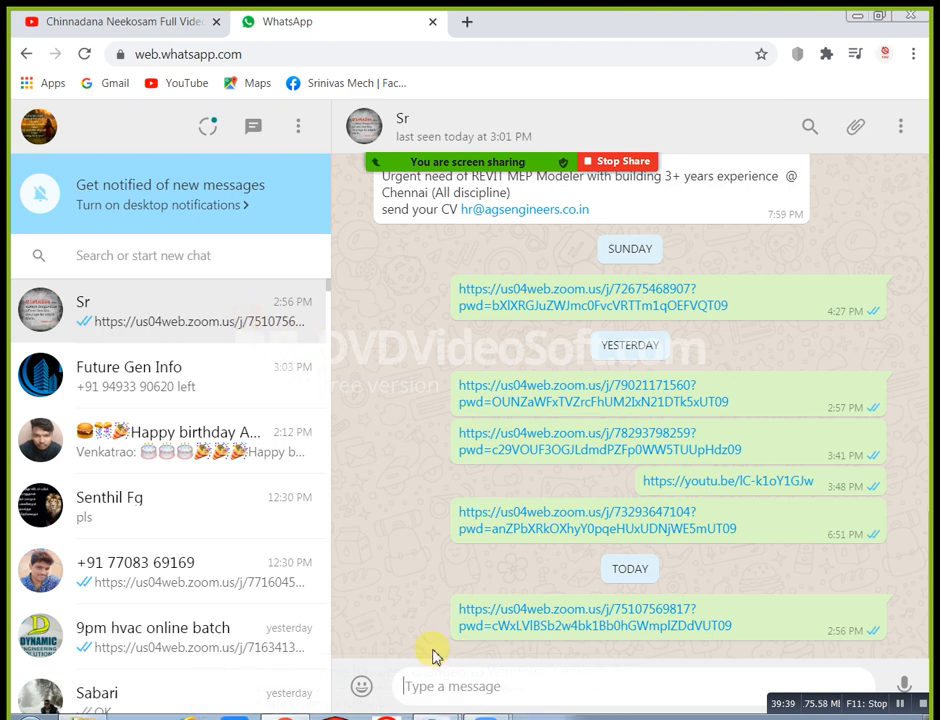
pyautogui.hotkey('ctrl', 'v')
pyautogui.press('Return')
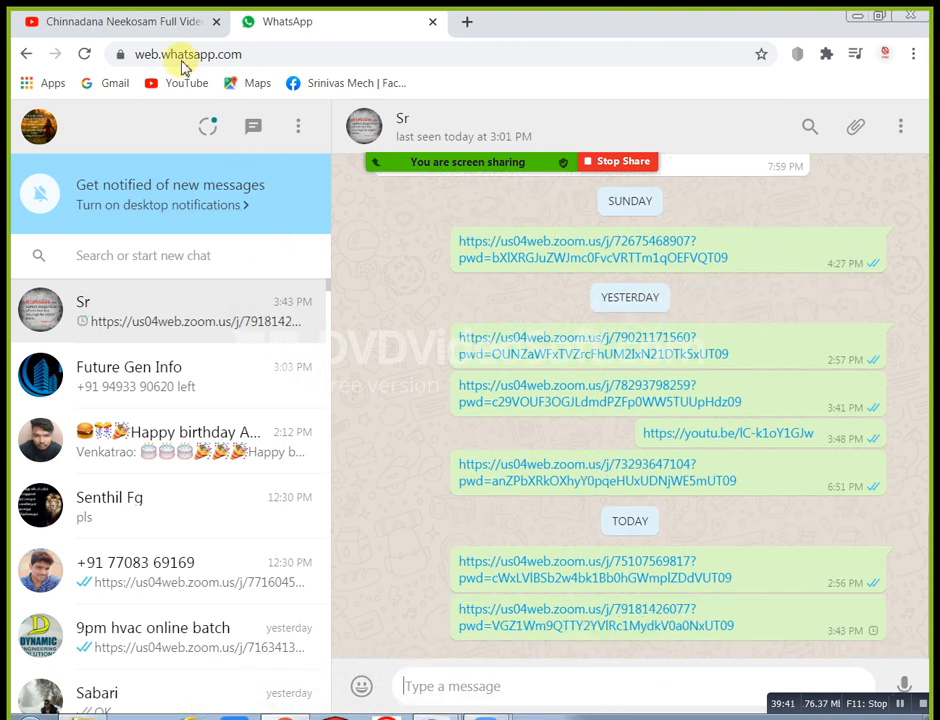
# Minimize the browser, move the meeting controls to the screen's upper edge and return to Revit's 3D View 1 of Family1.
pyautogui.click(166, 21)
pyautogui.click(855, 18)
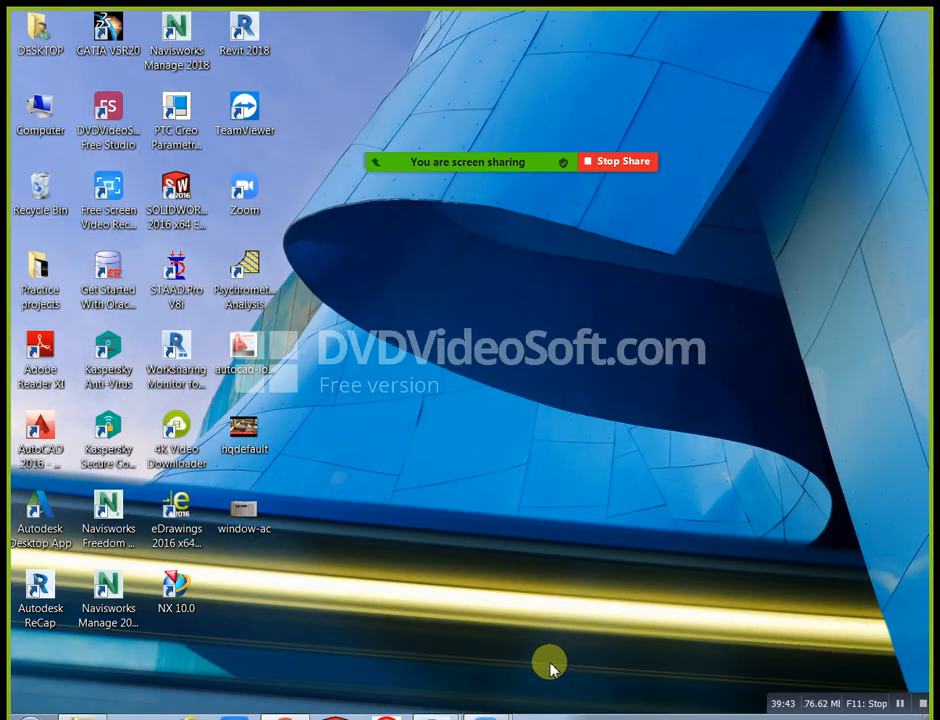
pyautogui.moveTo(411, 163)
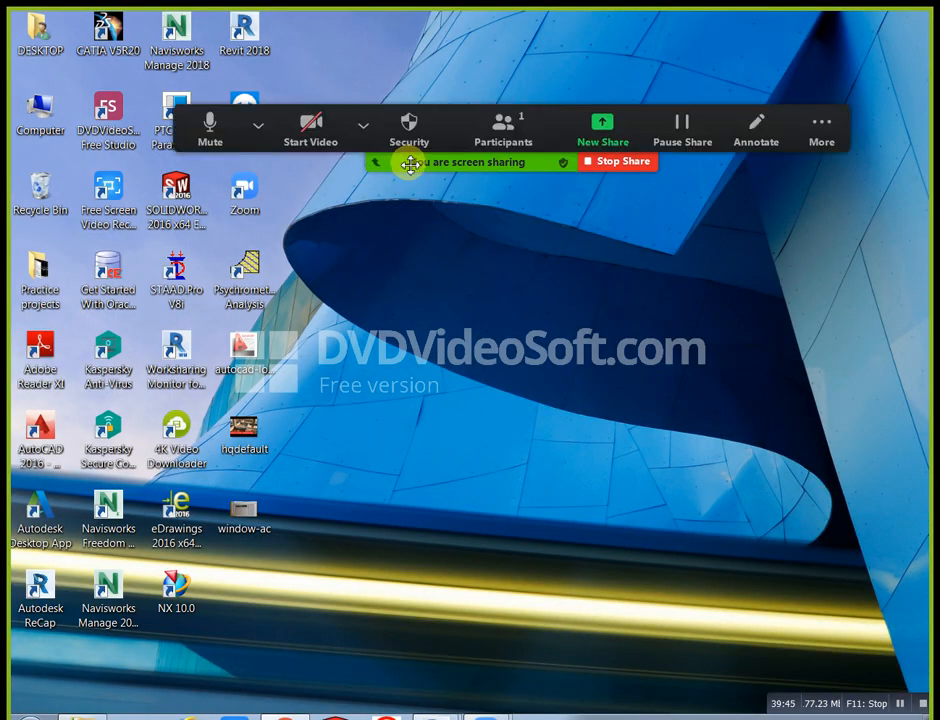
pyautogui.moveTo(176, 124); pyautogui.dragTo(189, 20)
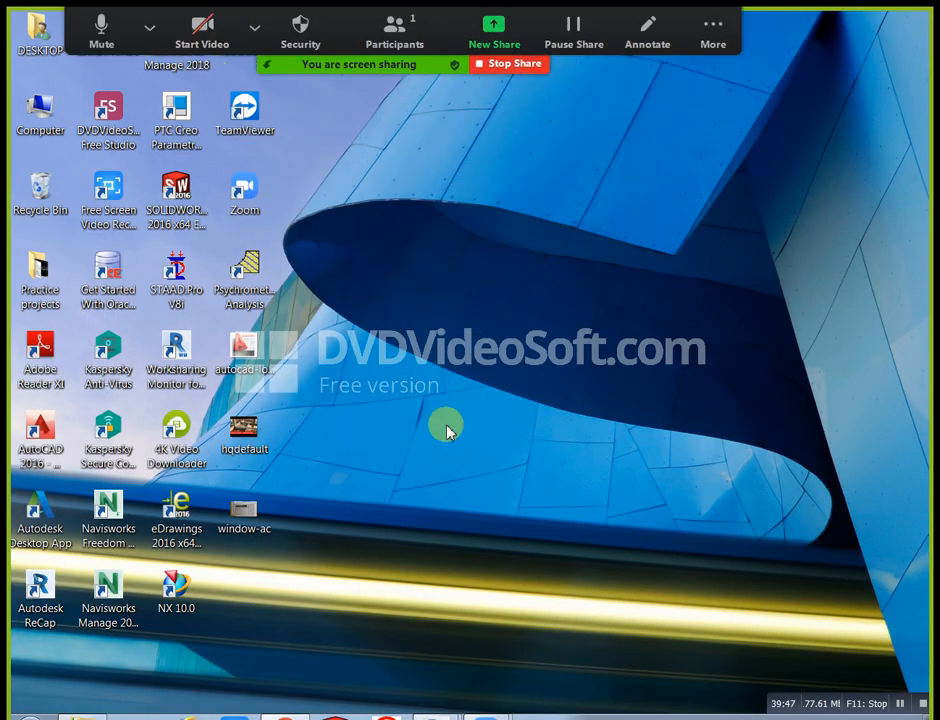
pyautogui.moveTo(447, 707)
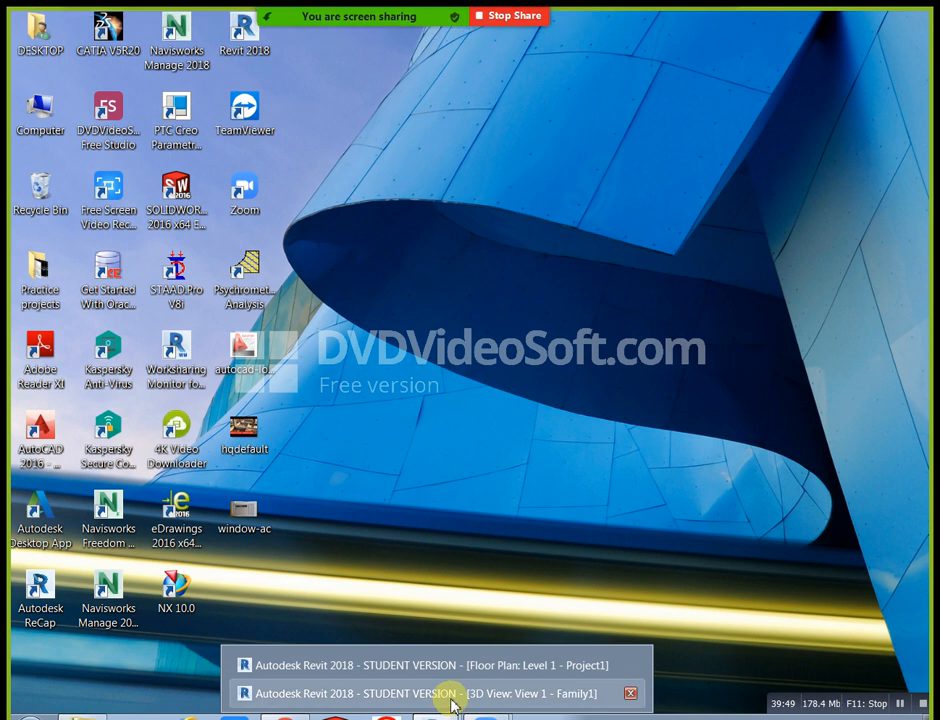
pyautogui.click(451, 697)
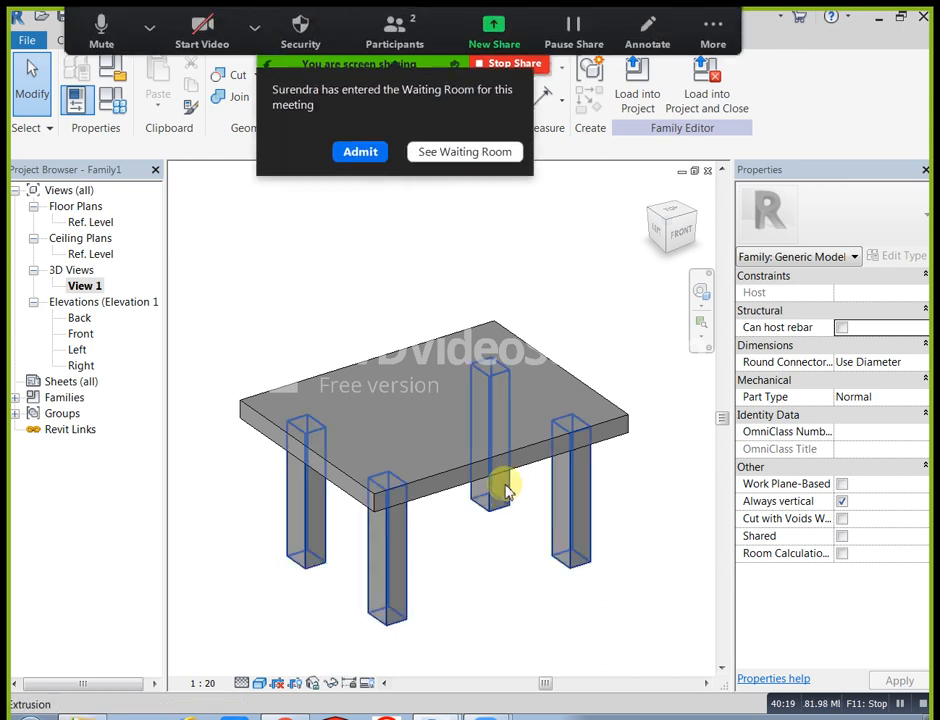
# Admit the two waiting participants to the meeting and collapse the video thumbnails.
pyautogui.click(361, 151)
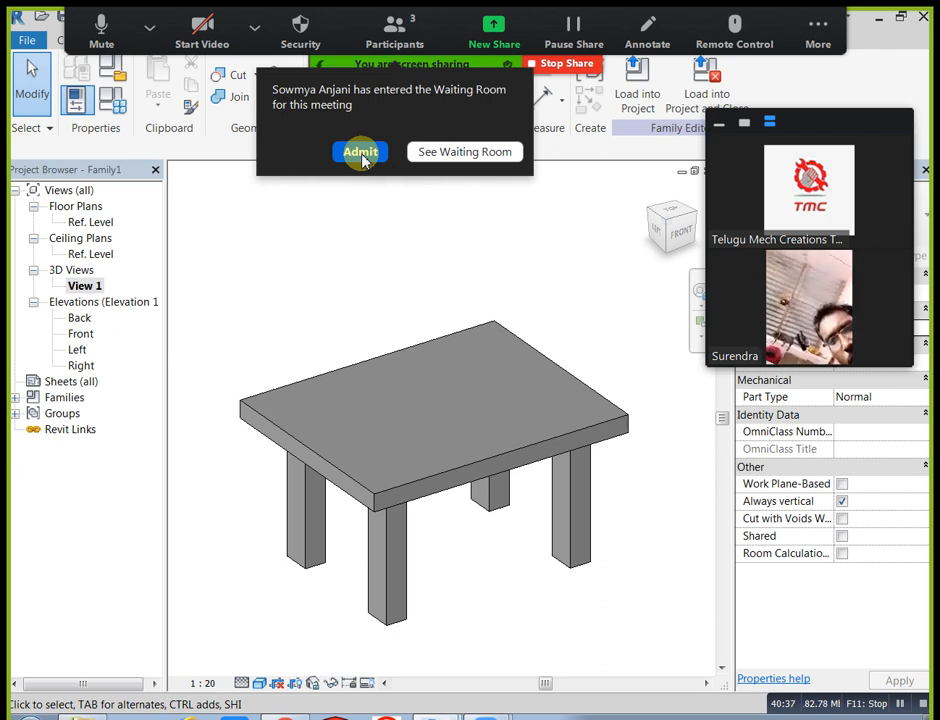
pyautogui.click(731, 128)
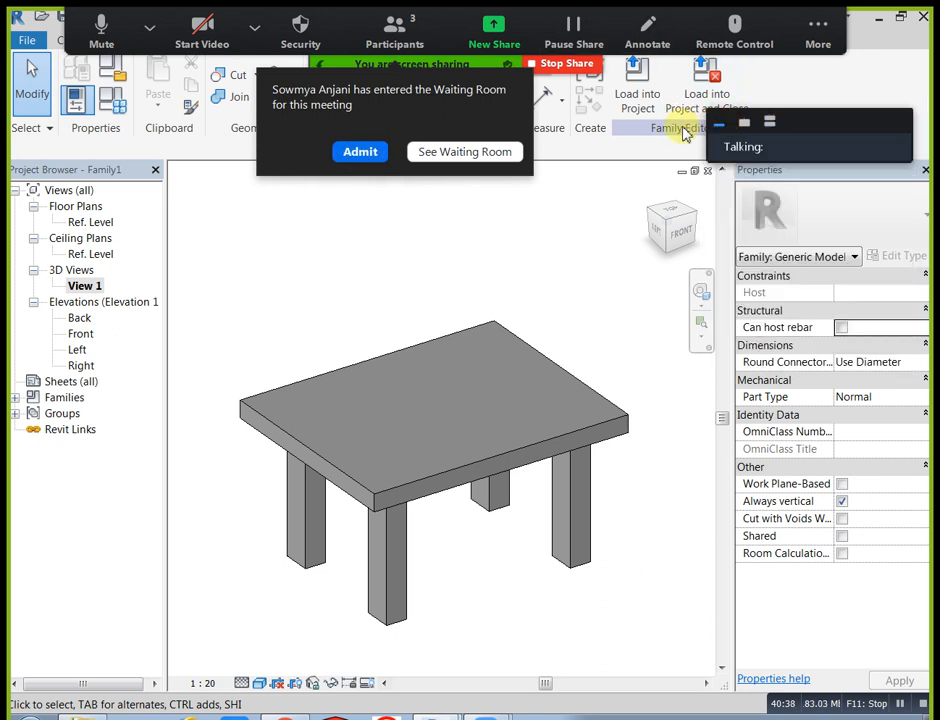
pyautogui.click(342, 151)
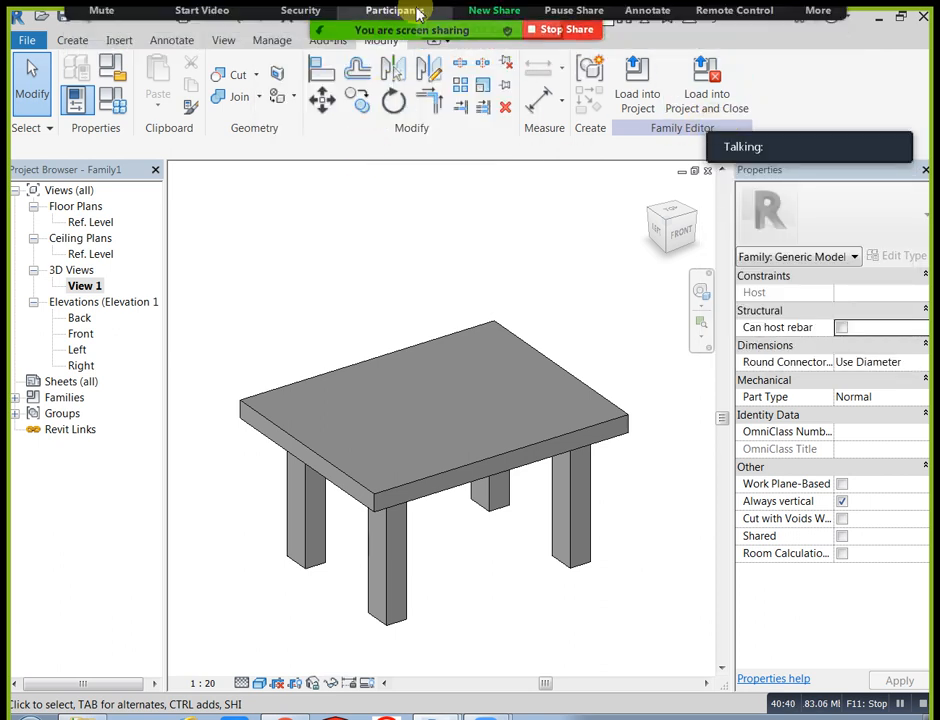
# Check who has joined in the meeting's participants list and minimize the list.
pyautogui.moveTo(420, 12)
pyautogui.click(428, 28)
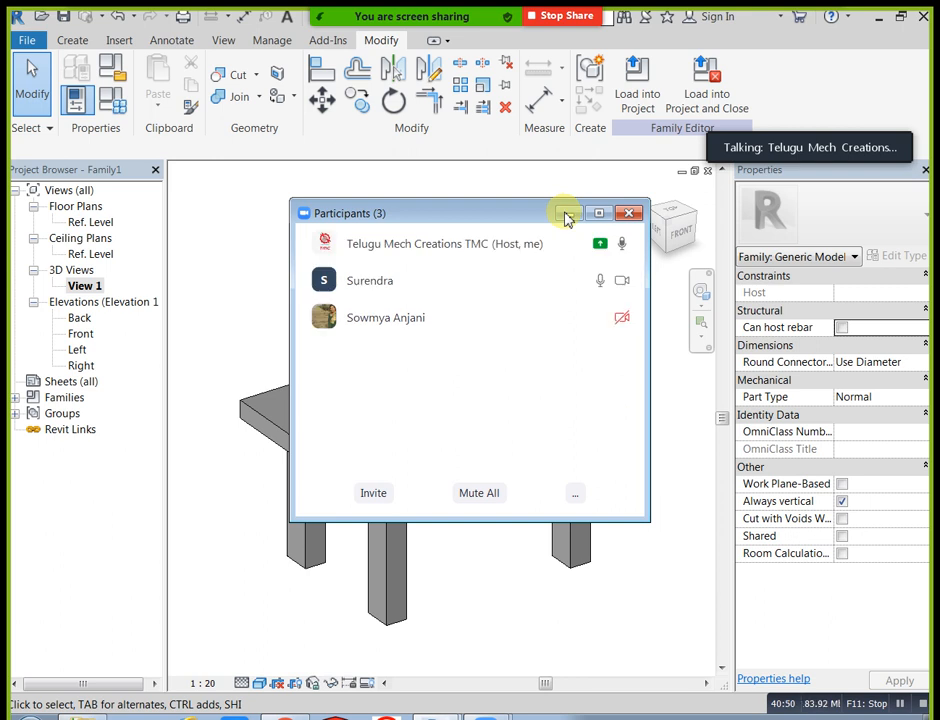
pyautogui.click(565, 216)
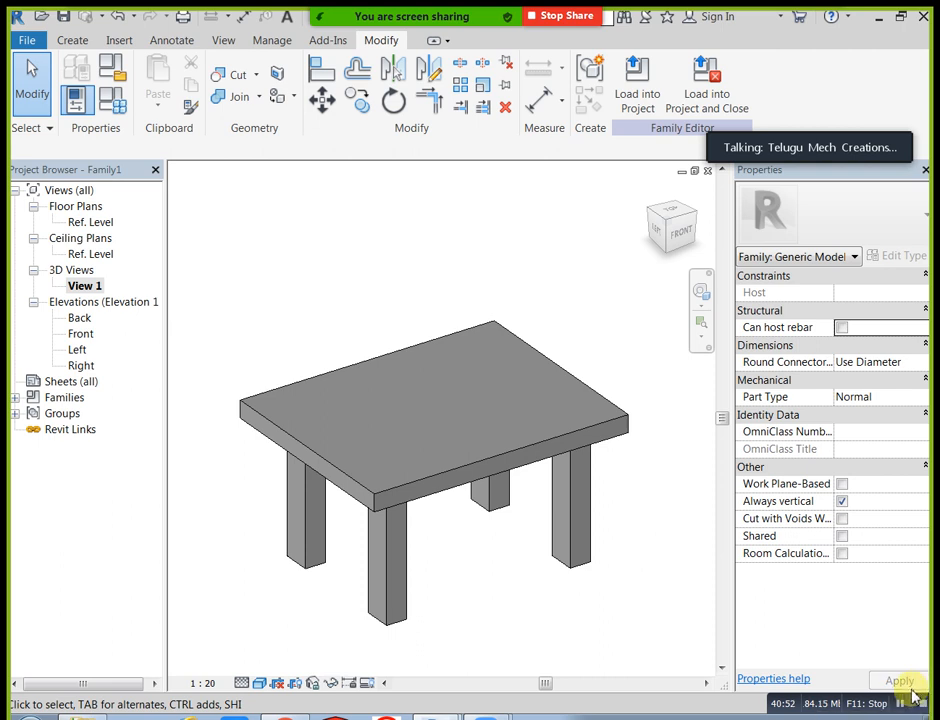